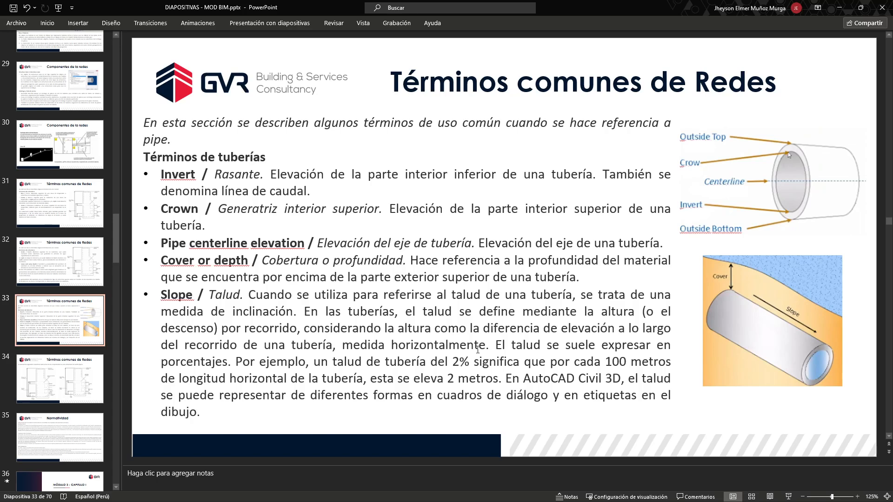
# Step: Display the slide illustrating the components of a typical junction structure, followed by the Normatividad slide
pyautogui.scroll(-3, 95, 321)
pyautogui.click(81, 297)
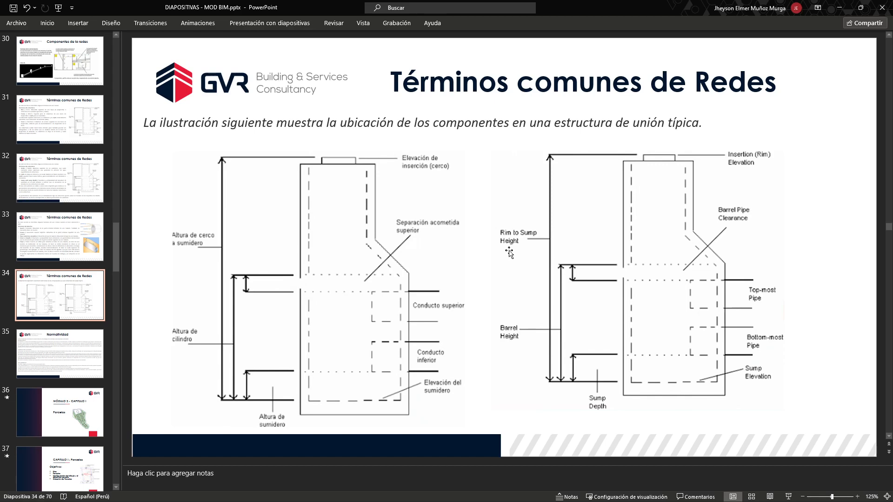
pyautogui.click(74, 363)
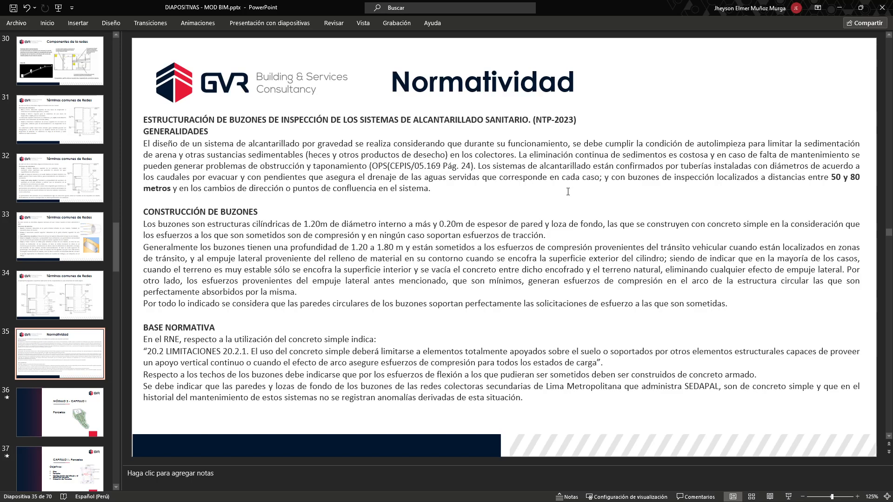
# Step: Correct the misspelled word before "por tuberías" to "conformados" in the Generalidades paragraph of the Normatividad slide
pyautogui.doubleClick(696, 145)
pyautogui.click(663, 168)
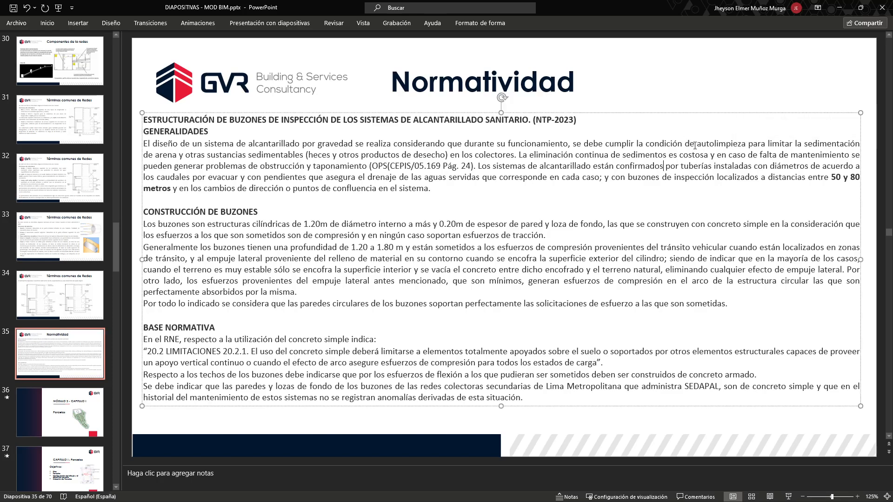
pyautogui.moveTo(696, 146); pyautogui.dragTo(744, 145)
pyautogui.click(675, 156)
pyautogui.press('BackSpace')
pyautogui.press('BackSpace')
pyautogui.write('or')
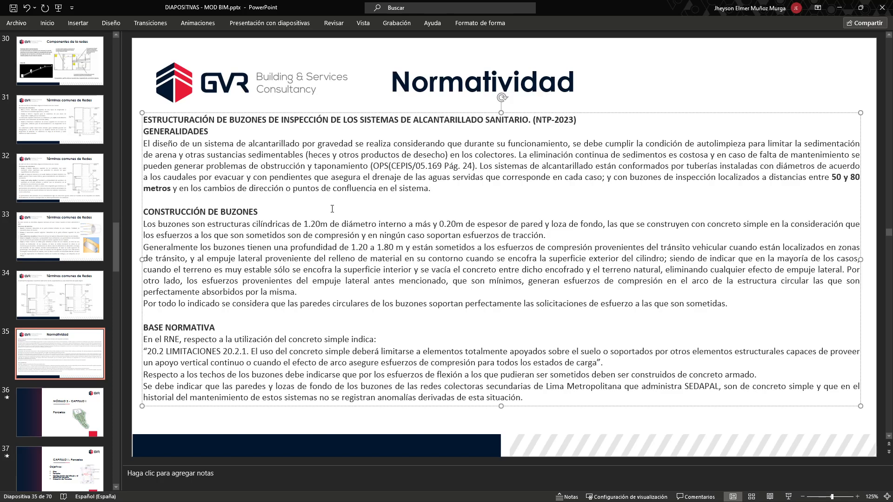
pyautogui.click(139, 216)
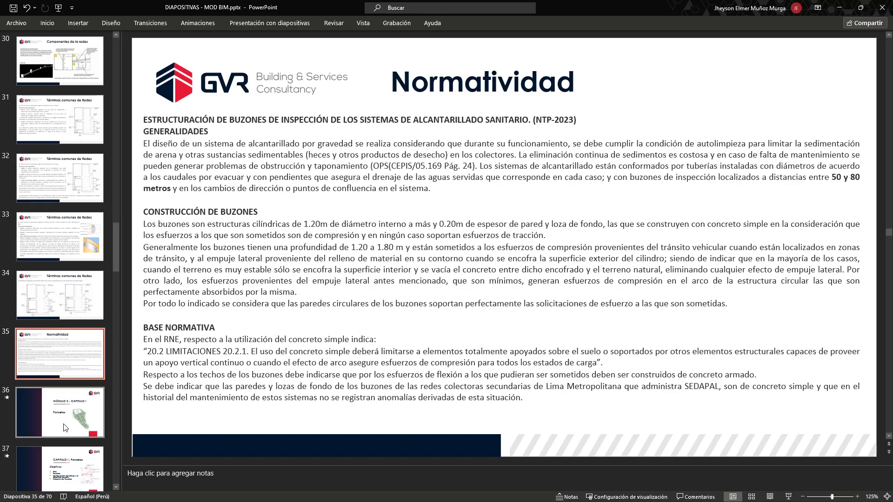
# Step: Show the Módulo 3 Parcelas title slide and switch to the CLASE GVR TUBERÍAS drawing in Civil 3D
pyautogui.click(64, 397)
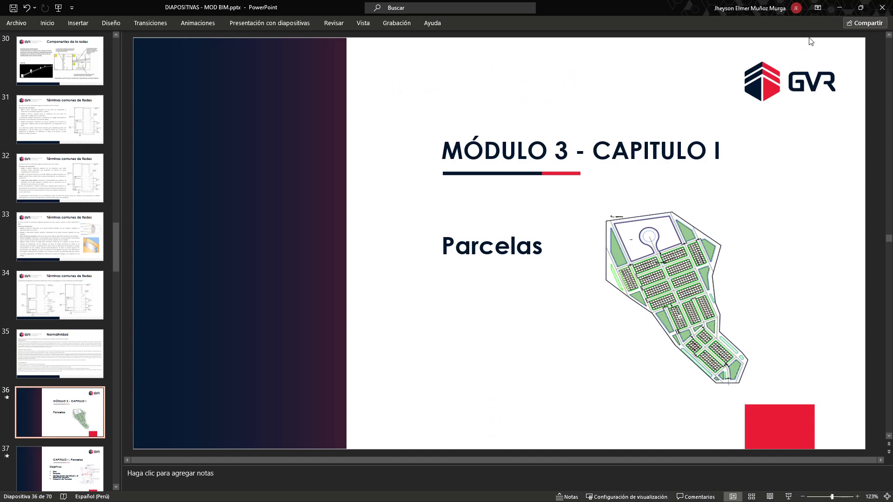
pyautogui.click(841, 7)
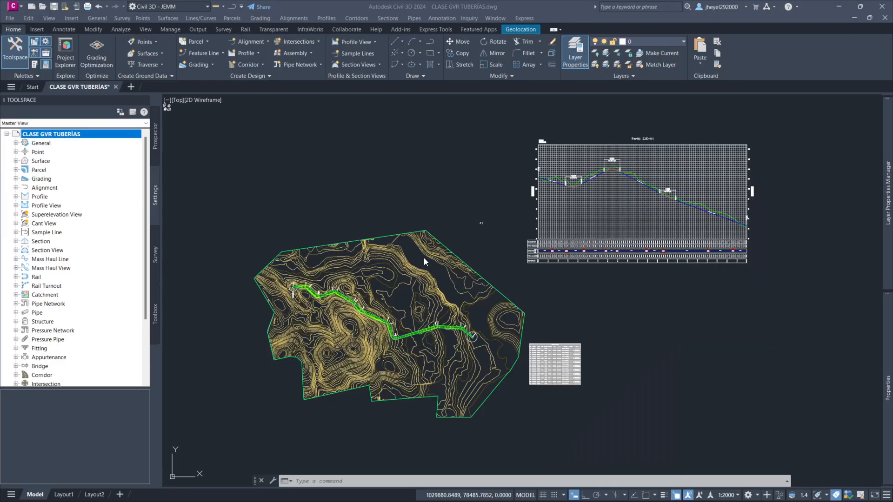
pyautogui.click(349, 172)
pyautogui.click(342, 184)
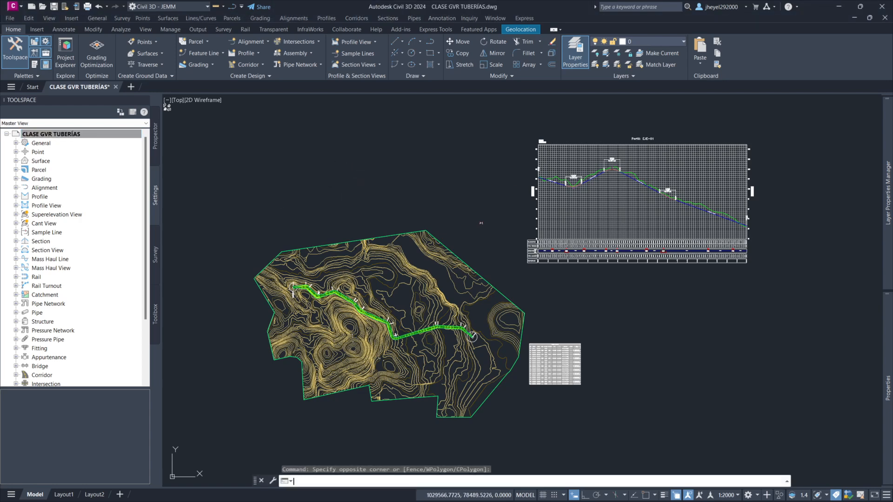
pyautogui.click(281, 185)
pyautogui.click(280, 187)
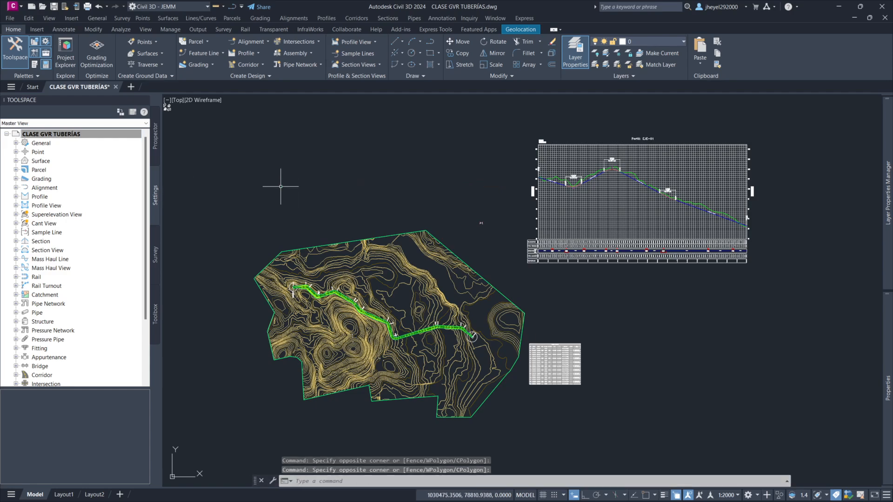
# Step: Examine the road corridor from its start station, the surface contours and the profile view in the drawing
pyautogui.moveTo(339, 181)
pyautogui.mouseDown(button='middle')
pyautogui.moveTo(317, 197)
pyautogui.moveTo(325, 201)
pyautogui.mouseUp(button='middle')
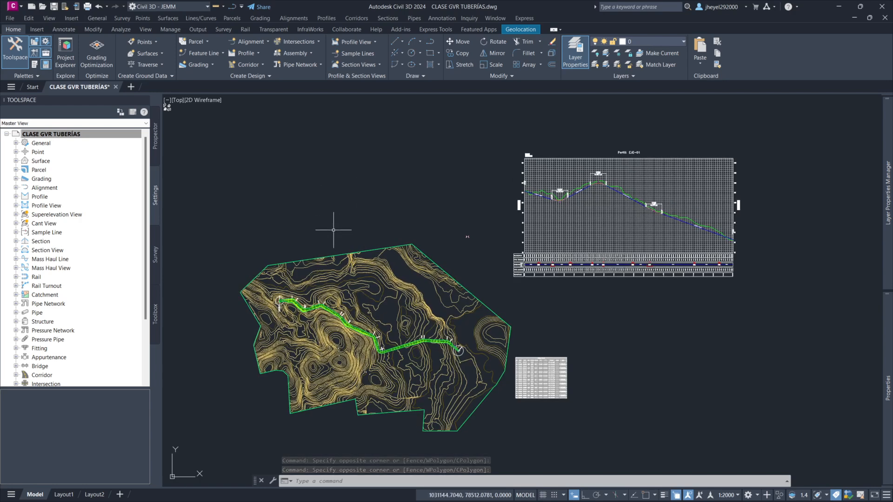
pyautogui.moveTo(333, 230); pyautogui.dragTo(343, 219, button='middle')
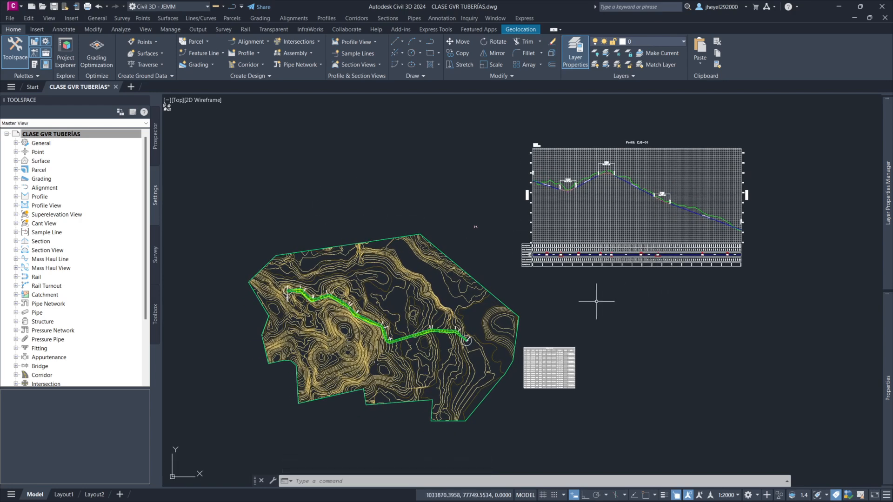
pyautogui.scroll(10, 289, 291)
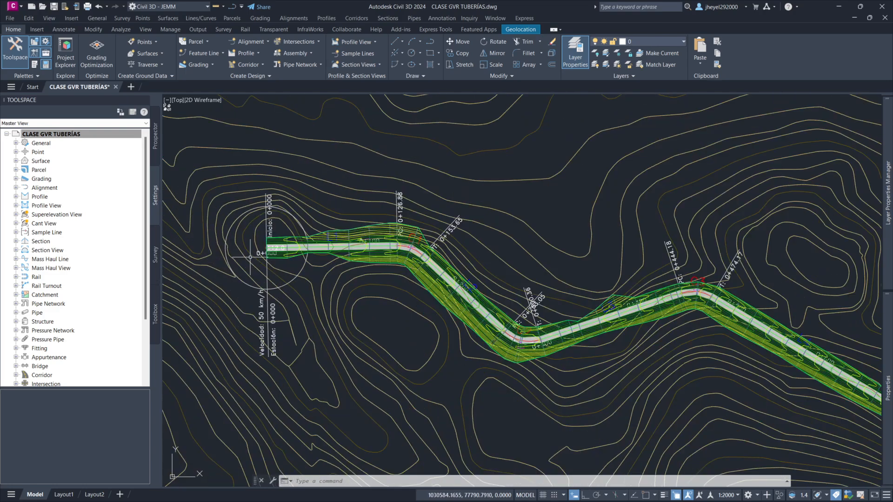
pyautogui.scroll(-8, 266, 250)
pyautogui.scroll(6, 487, 294)
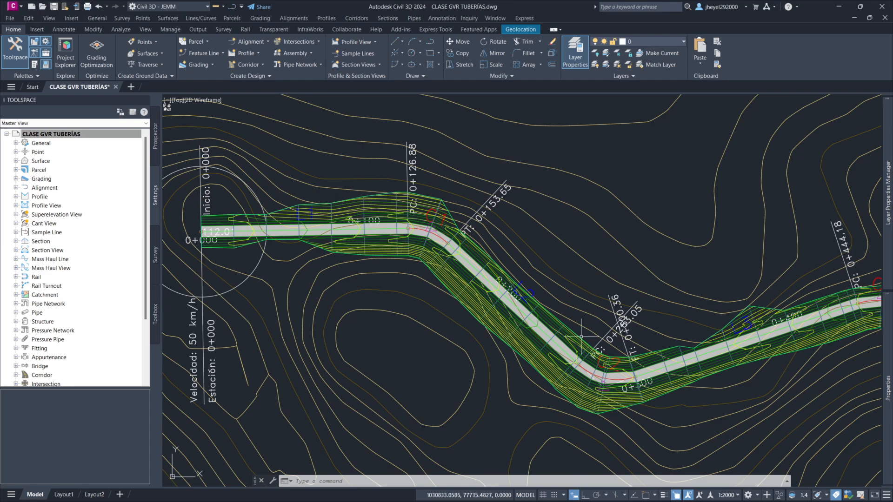
pyautogui.scroll(-4, 487, 295)
pyautogui.scroll(-6, 568, 321)
pyautogui.moveTo(601, 321)
pyautogui.mouseDown(button='middle')
pyautogui.moveTo(584, 302)
pyautogui.moveTo(311, 232)
pyautogui.mouseUp(button='middle')
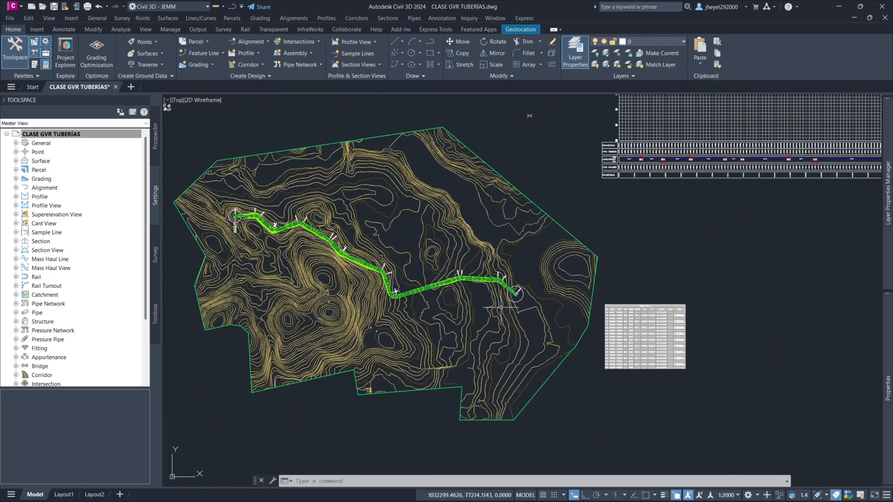
pyautogui.scroll(-3, 412, 236)
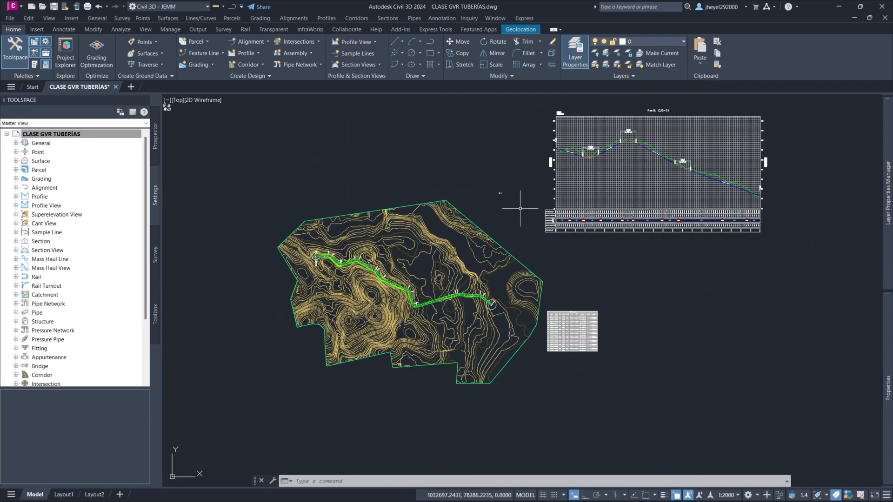
pyautogui.moveTo(520, 208)
pyautogui.mouseDown(button='middle')
pyautogui.moveTo(458, 263)
pyautogui.moveTo(489, 255)
pyautogui.mouseUp(button='middle')
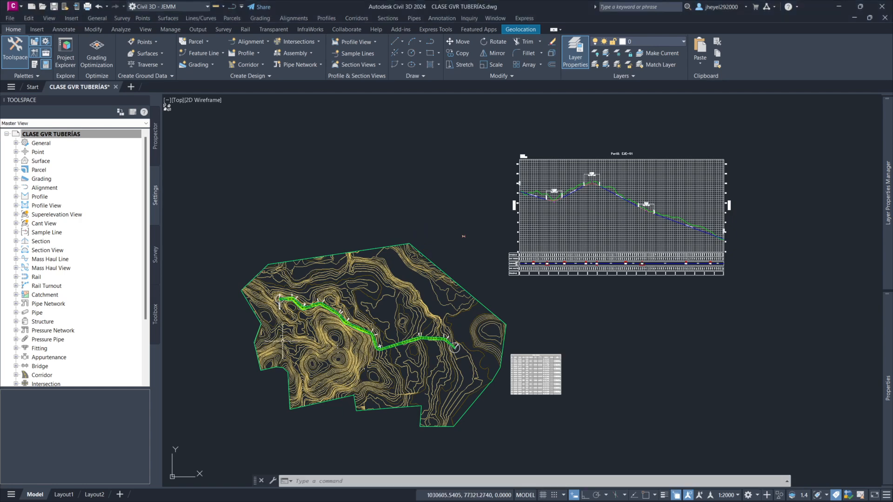
pyautogui.click(351, 185)
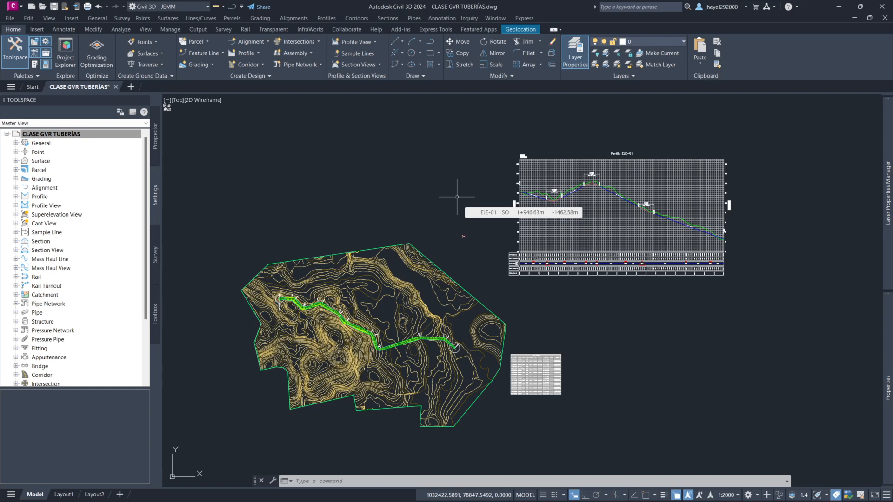
pyautogui.moveTo(433, 209); pyautogui.dragTo(431, 205, button='middle')
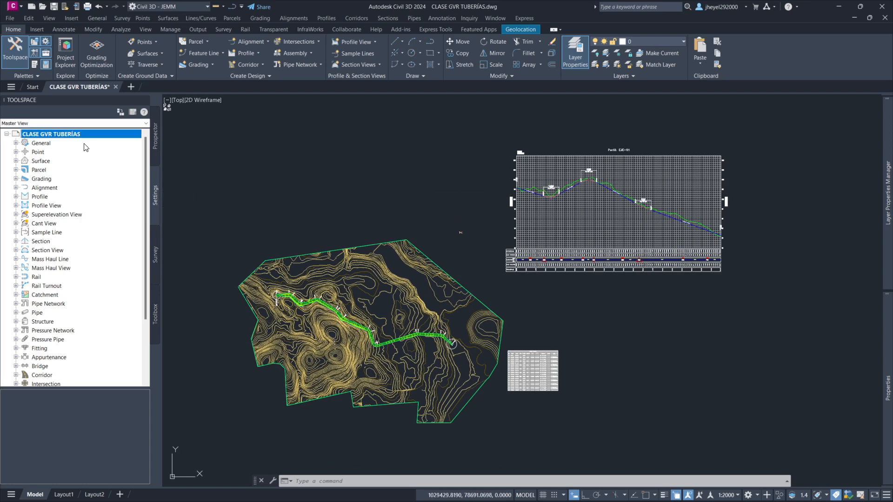
# Step: Open the drawing settings of CLASE GVR TUBERÍAS in an enlarged dialog and check the units and coordinate zone
pyautogui.rightClick(80, 135)
pyautogui.click(124, 141)
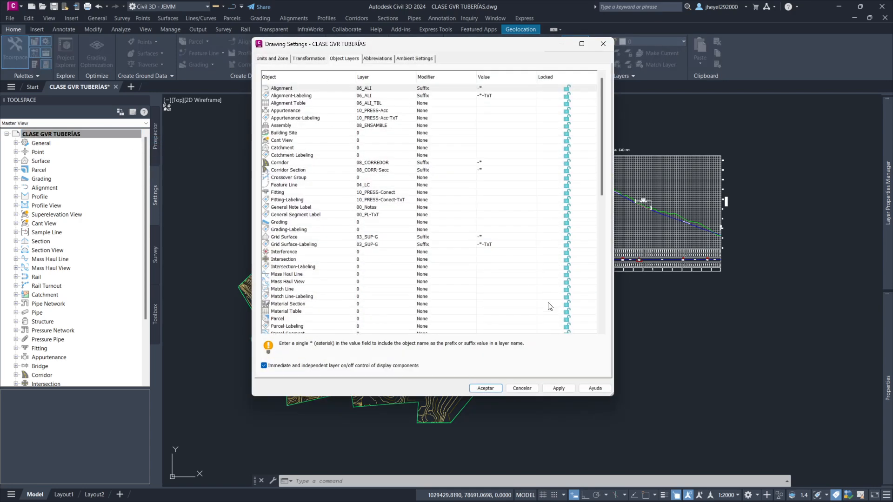
pyautogui.moveTo(613, 396); pyautogui.dragTo(664, 435)
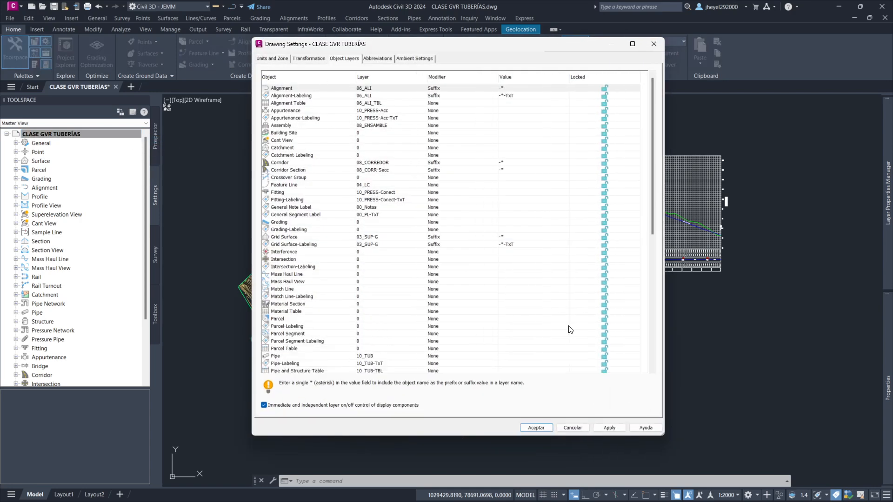
pyautogui.click(272, 58)
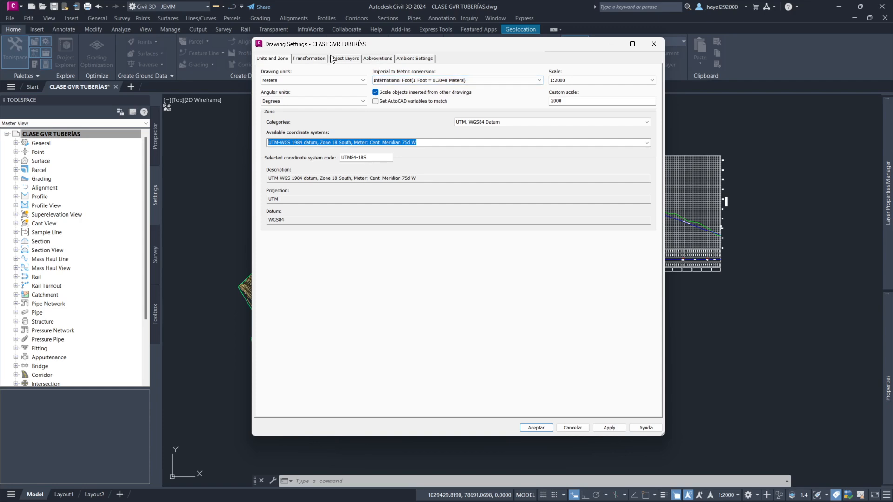
# Step: Look through the object layer assignments in the drawing settings down to the pipe and pressure network objects
pyautogui.click(346, 61)
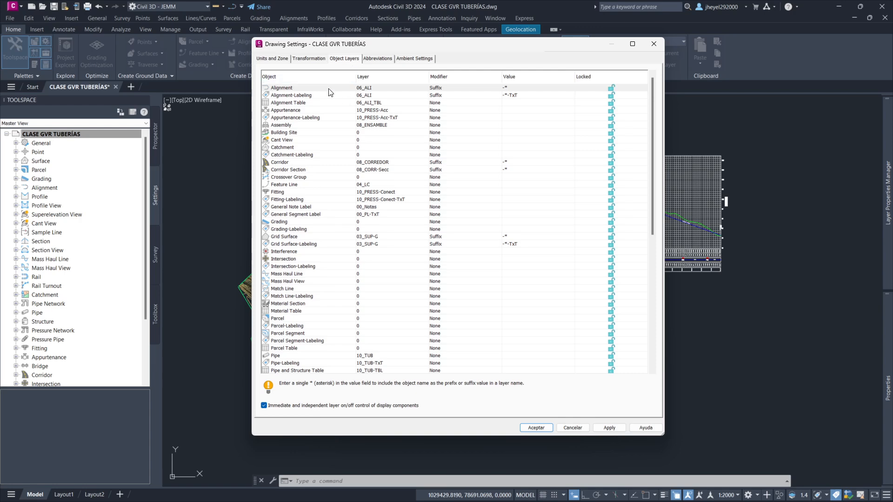
pyautogui.scroll(-5, 324, 295)
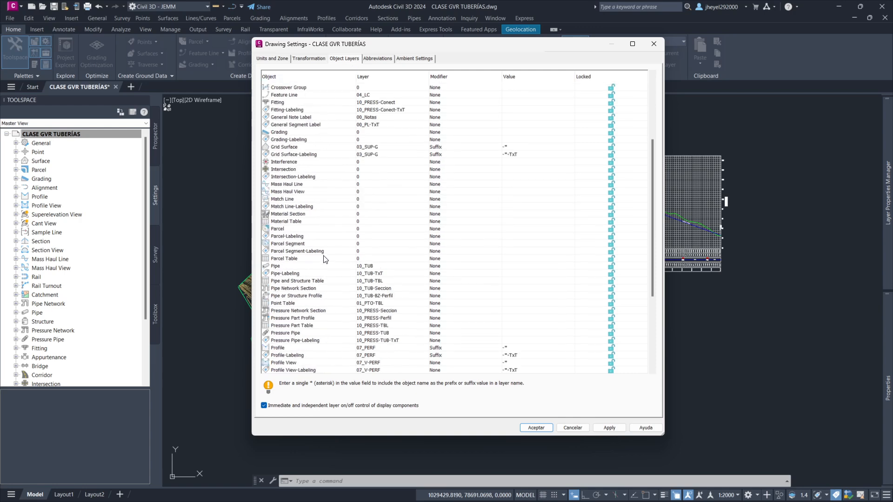
pyautogui.scroll(5, 319, 242)
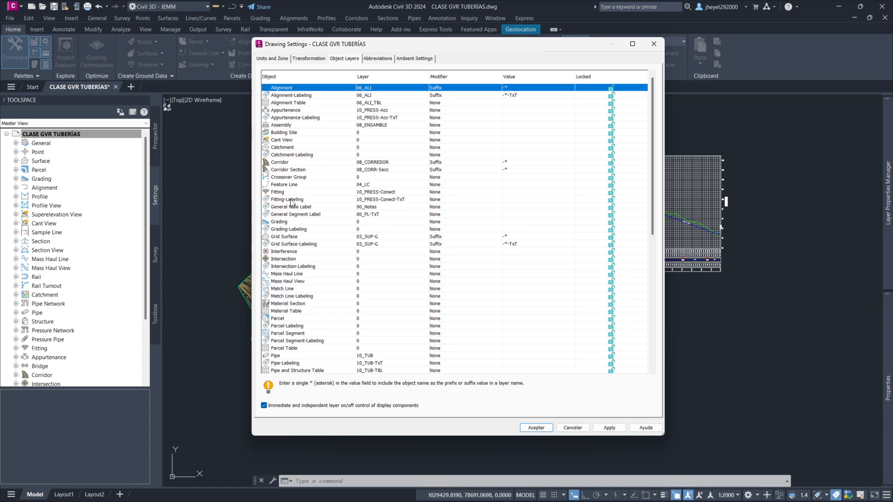
pyautogui.scroll(-2, 290, 196)
pyautogui.scroll(-4, 290, 196)
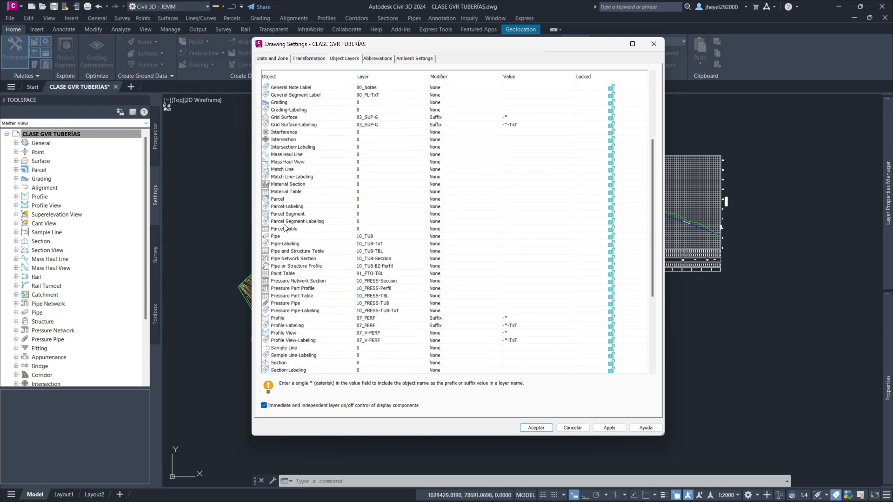
pyautogui.scroll(-2, 287, 275)
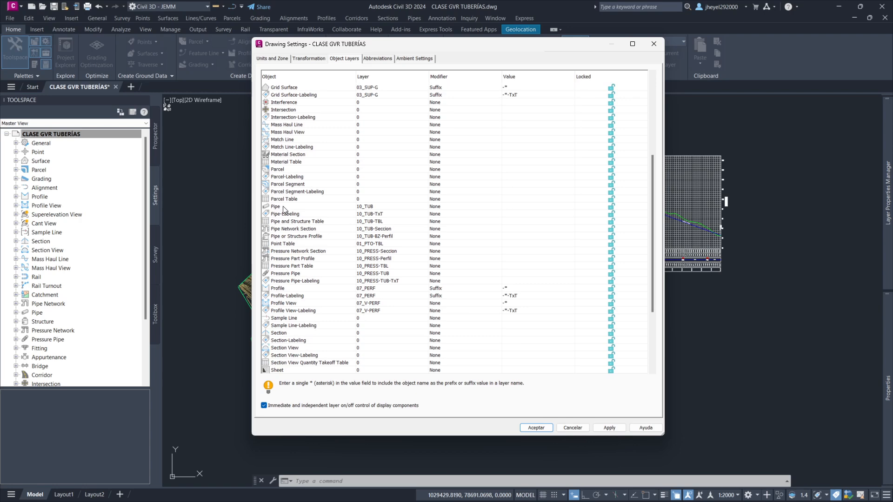
# Step: Examine the layer assignments of the pipe, pipe labeling, table, section and profile objects and their pressure network counterparts
pyautogui.click(292, 214)
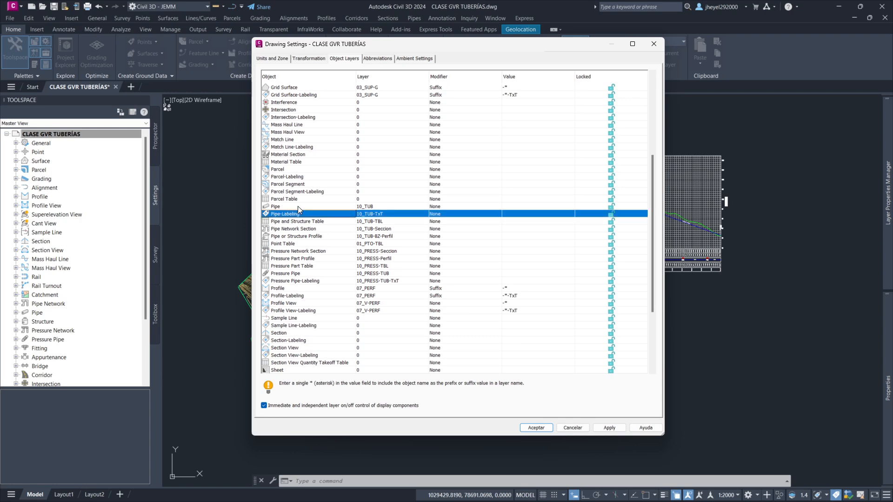
pyautogui.click(298, 206)
pyautogui.click(321, 222)
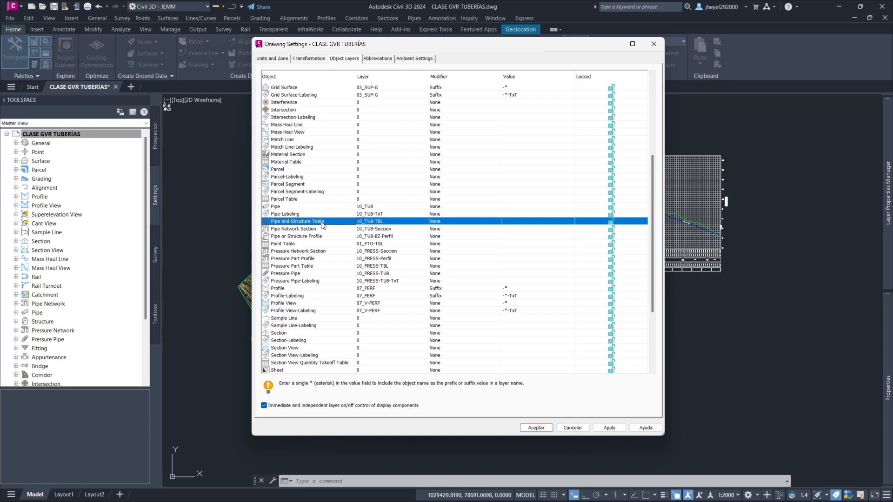
pyautogui.click(316, 229)
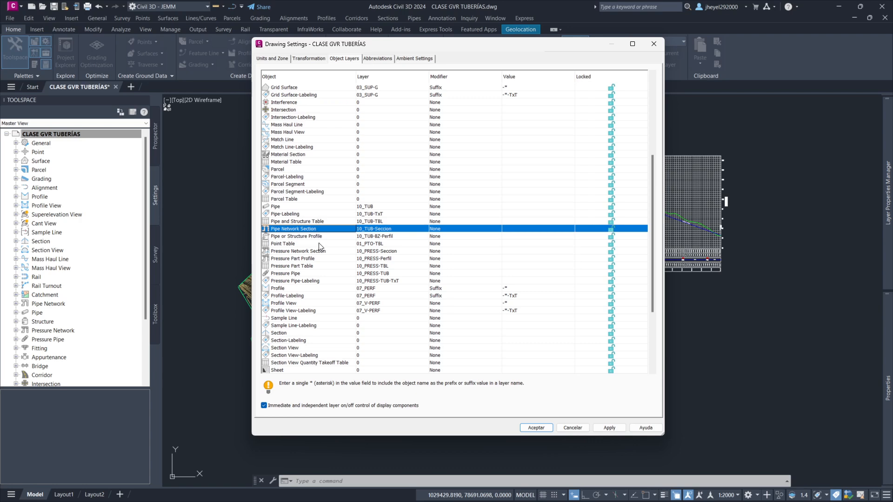
pyautogui.click(323, 237)
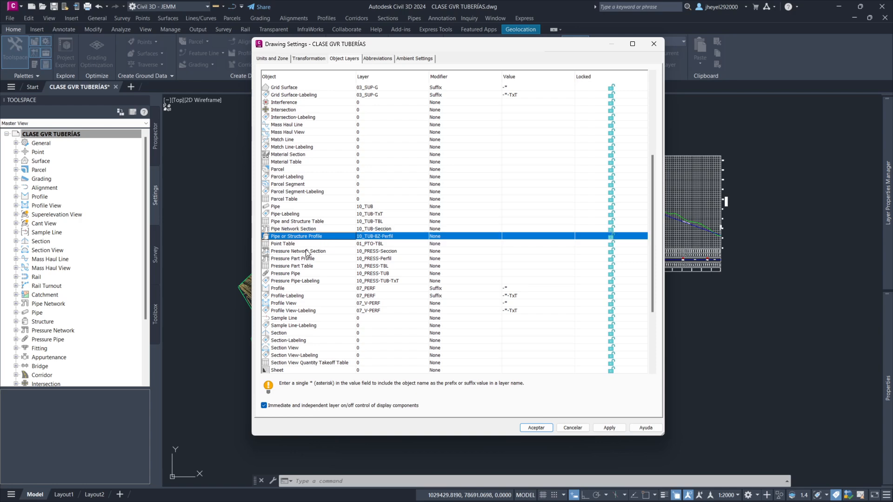
pyautogui.click(304, 244)
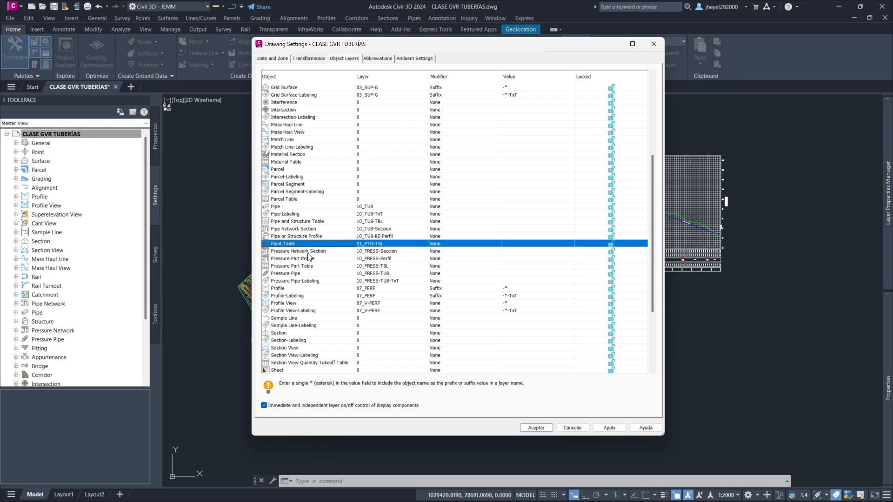
pyautogui.click(309, 252)
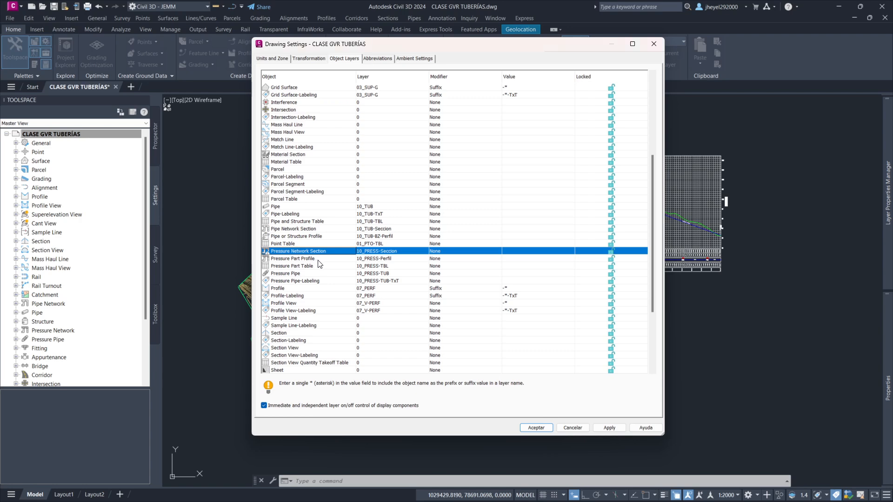
pyautogui.click(318, 260)
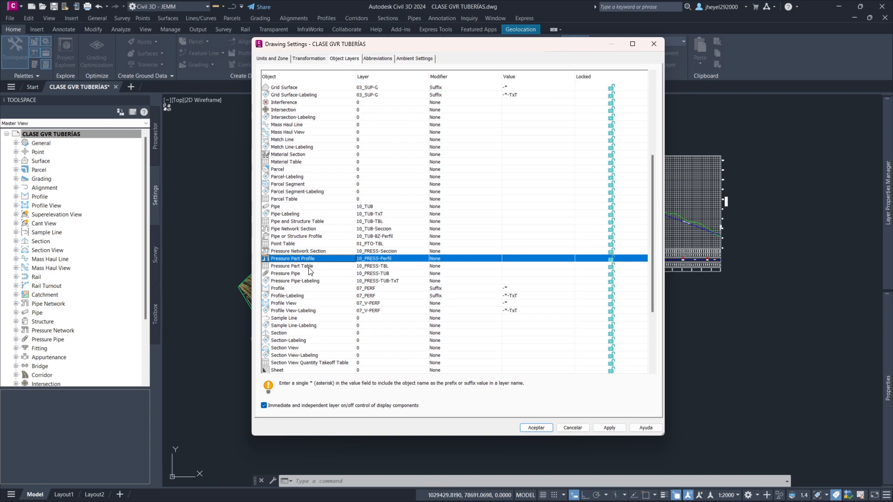
pyautogui.click(305, 274)
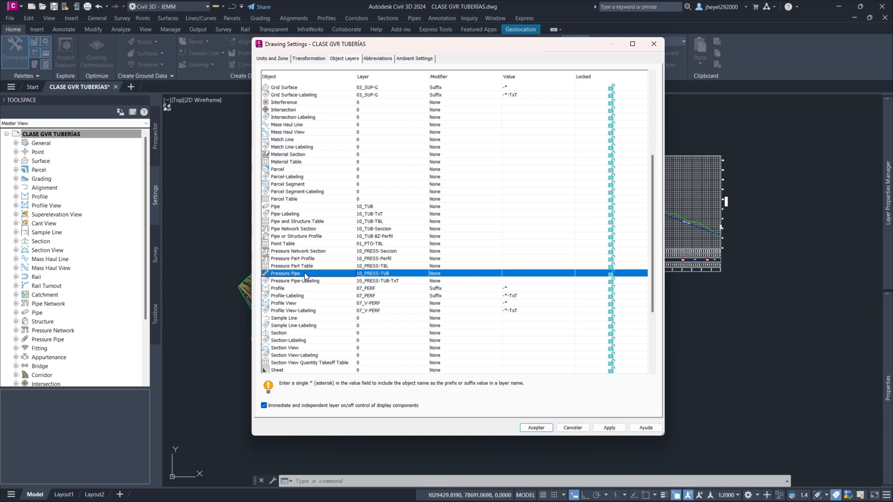
pyautogui.click(318, 281)
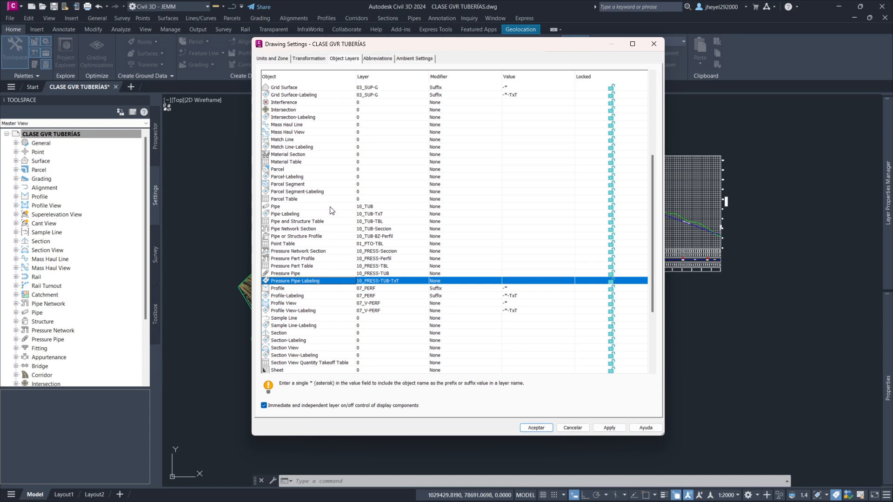
# Step: Review the pipe and pressure pipe layer rows, then open and dismiss the layer selection for the Parcel Table object
pyautogui.click(331, 207)
pyautogui.click(335, 231)
pyautogui.click(333, 251)
pyautogui.click(332, 275)
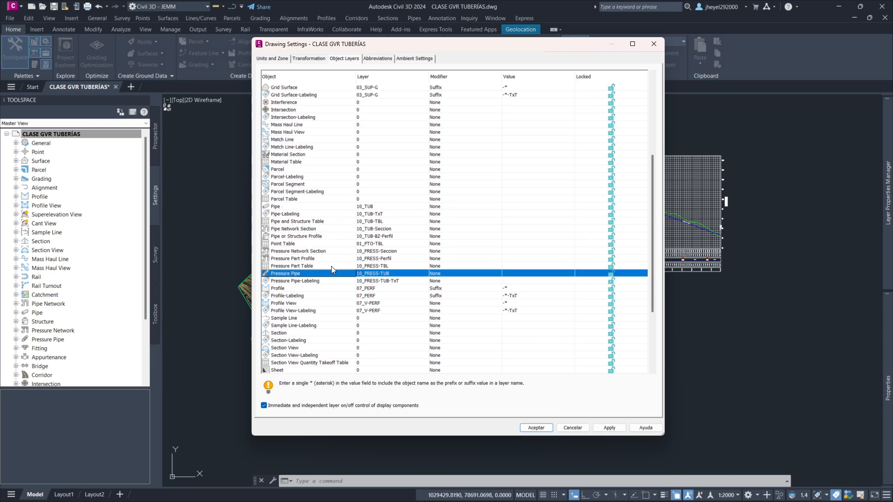
pyautogui.click(389, 200)
pyautogui.click(390, 200)
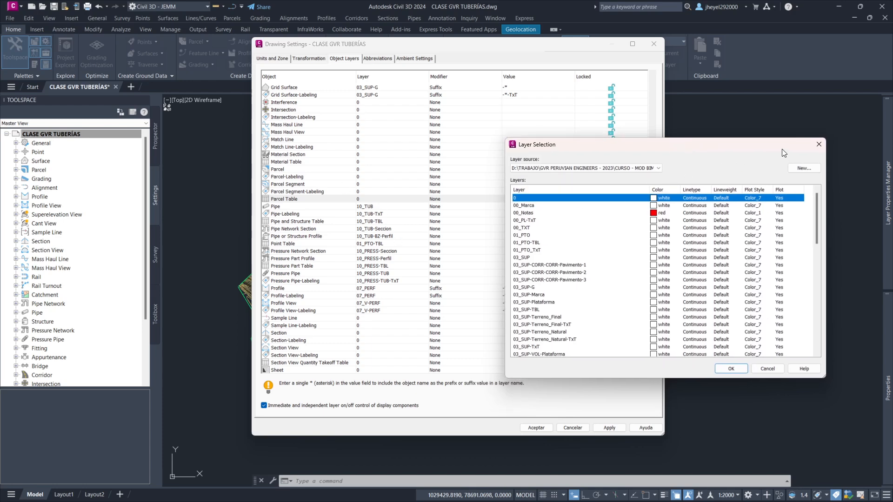
pyautogui.click(819, 144)
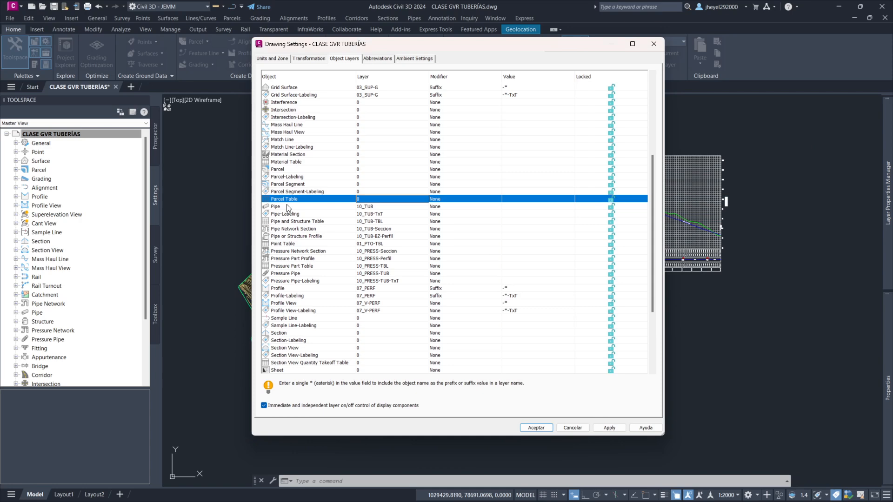
# Step: Look through the object layer list around the pipe objects and back up to the alignment, appurtenance and fitting objects
pyautogui.scroll(-2, 300, 184)
pyautogui.scroll(7, 306, 174)
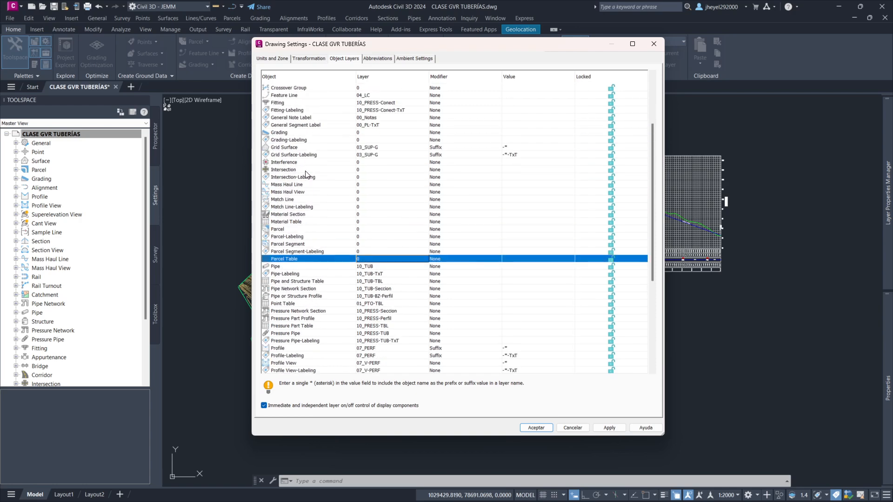
pyautogui.scroll(-10, 305, 174)
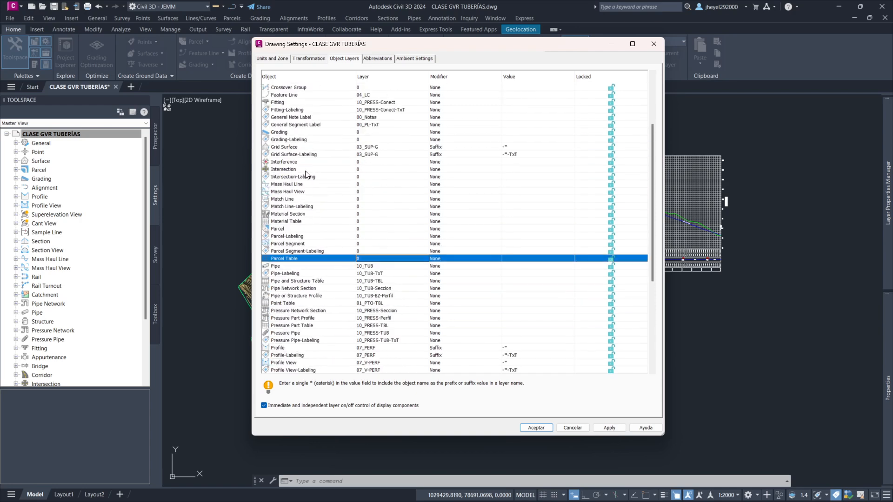
pyautogui.scroll(3, 307, 221)
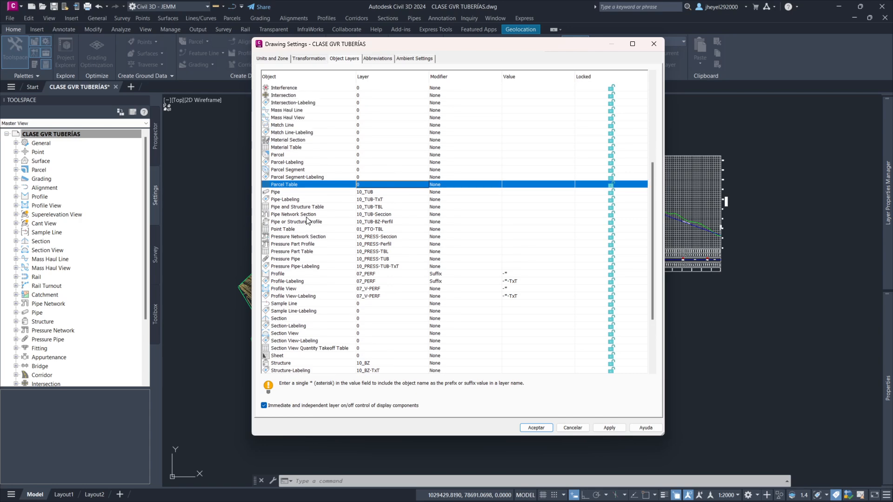
pyautogui.scroll(5, 307, 221)
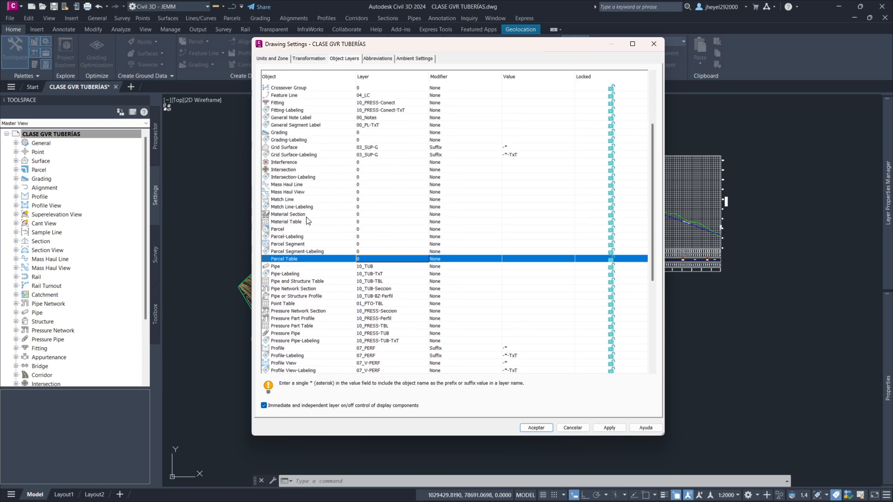
pyautogui.scroll(2, 306, 221)
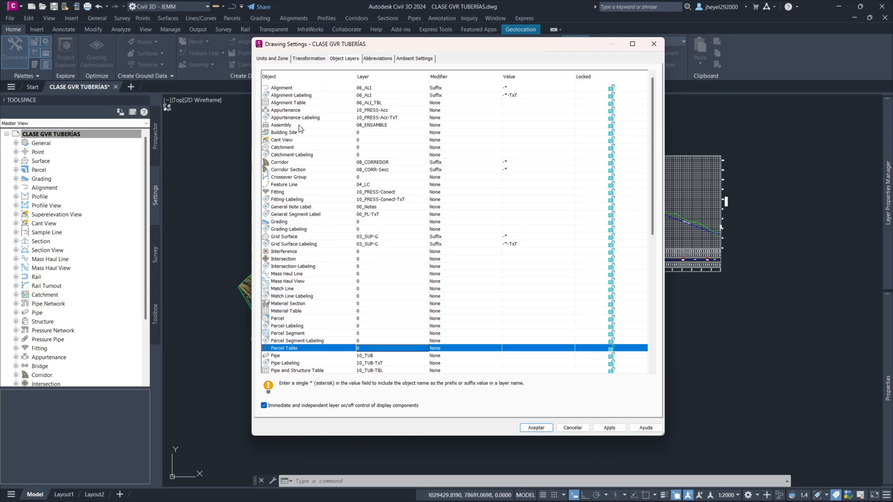
pyautogui.scroll(-2, 298, 197)
pyautogui.scroll(3, 298, 197)
# Step: Browse the layers available for the Alignment object, highlight 06_ALI and dismiss the layer selection
pyautogui.click(378, 90)
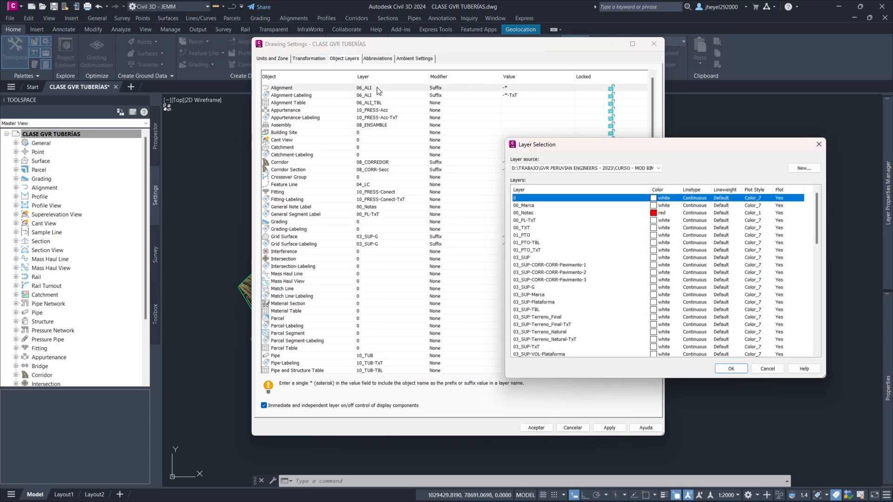
pyautogui.scroll(4, 587, 223)
pyautogui.scroll(-6, 577, 248)
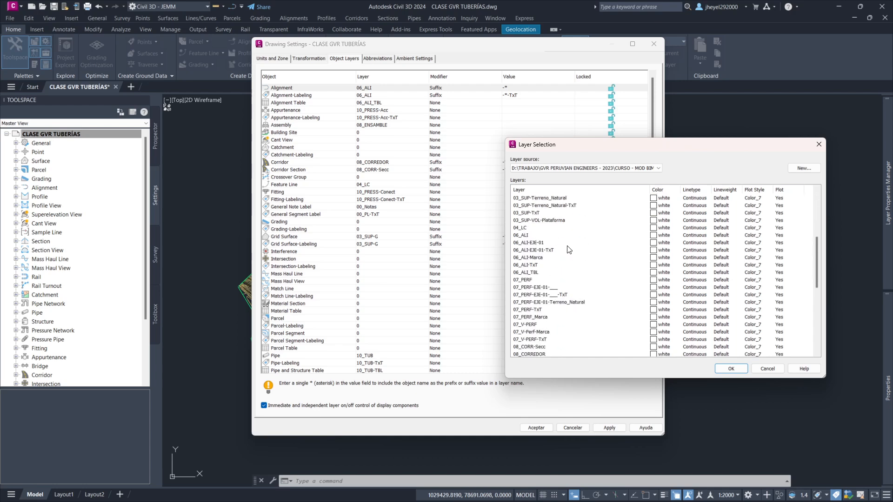
pyautogui.click(528, 237)
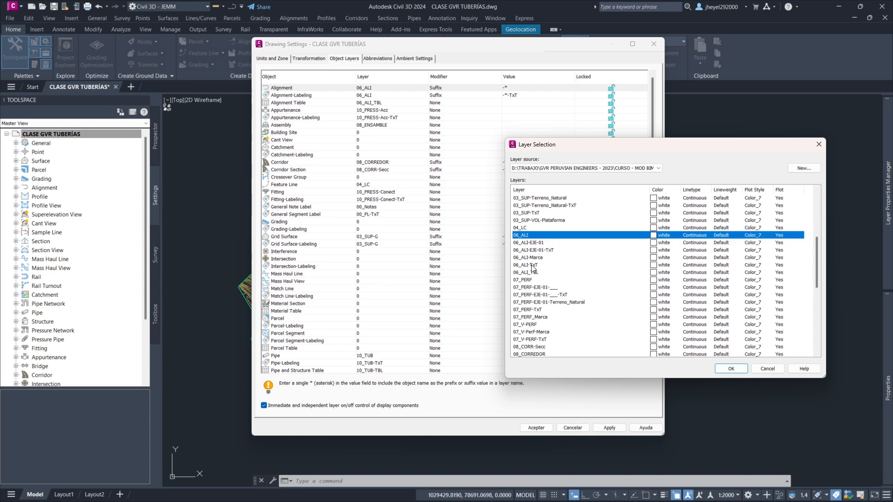
pyautogui.click(823, 145)
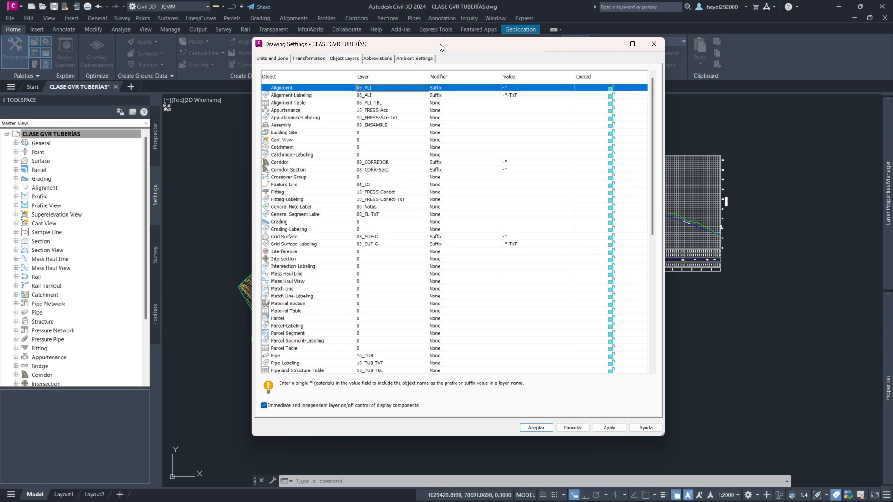
# Step: Recheck the object layer list, shorten the Drawing Settings dialog and move it to view the drawing, then close it
pyautogui.moveTo(440, 43)
pyautogui.mouseDown()
pyautogui.moveTo(403, 40)
pyautogui.moveTo(387, 79)
pyautogui.moveTo(453, 93)
pyautogui.moveTo(447, 46)
pyautogui.mouseUp()
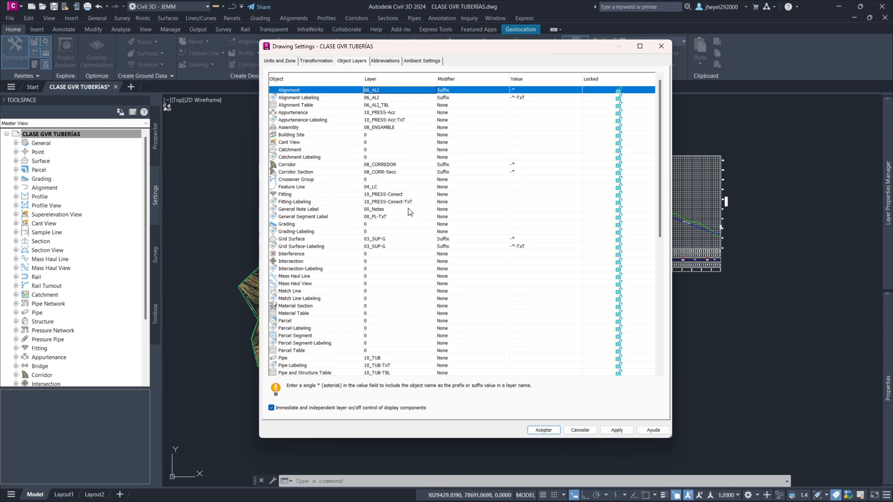
pyautogui.scroll(-7, 408, 211)
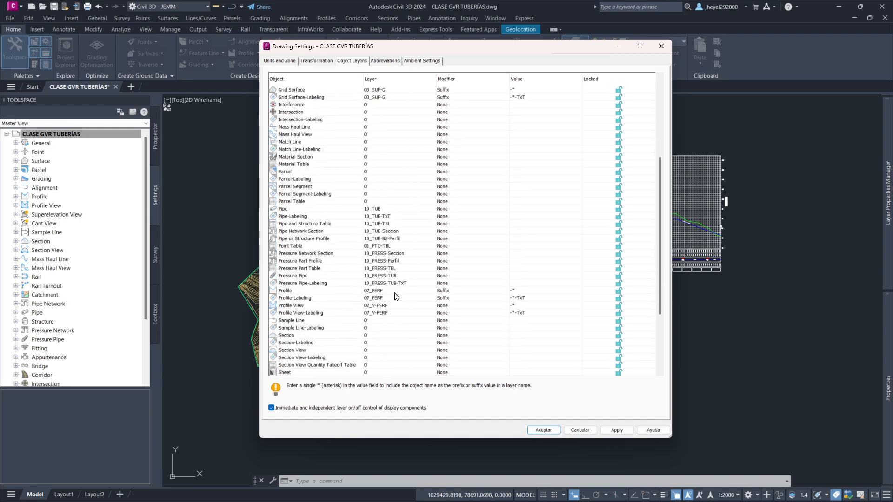
pyautogui.scroll(7, 395, 289)
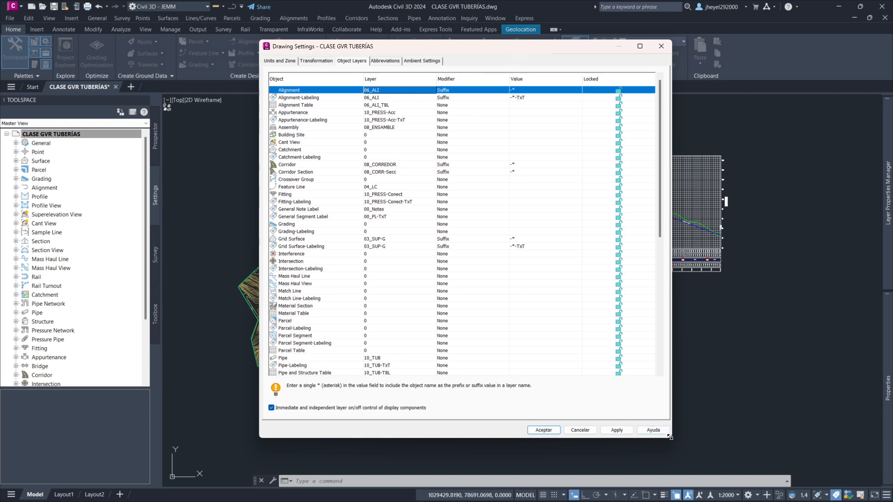
pyautogui.moveTo(670, 437)
pyautogui.mouseDown()
pyautogui.moveTo(672, 393)
pyautogui.moveTo(651, 393)
pyautogui.moveTo(665, 374)
pyautogui.mouseUp()
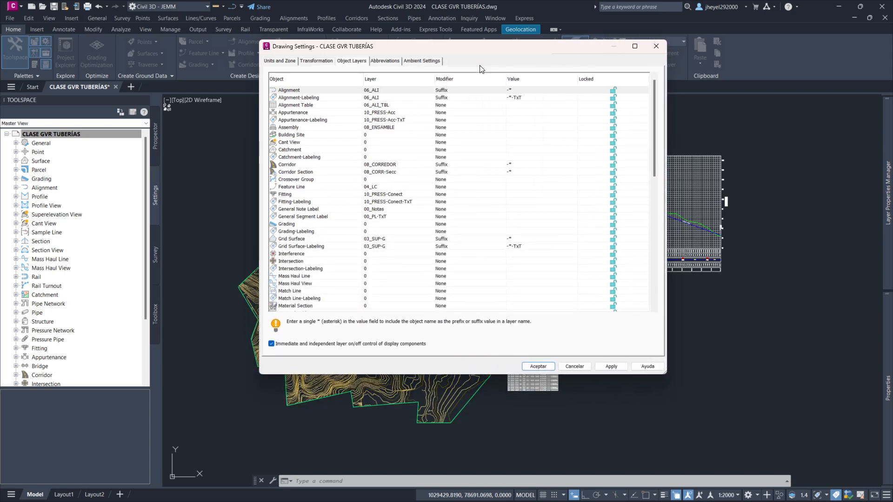
pyautogui.moveTo(480, 47)
pyautogui.mouseDown()
pyautogui.moveTo(560, 250)
pyautogui.moveTo(507, 360)
pyautogui.moveTo(505, 348)
pyautogui.mouseUp()
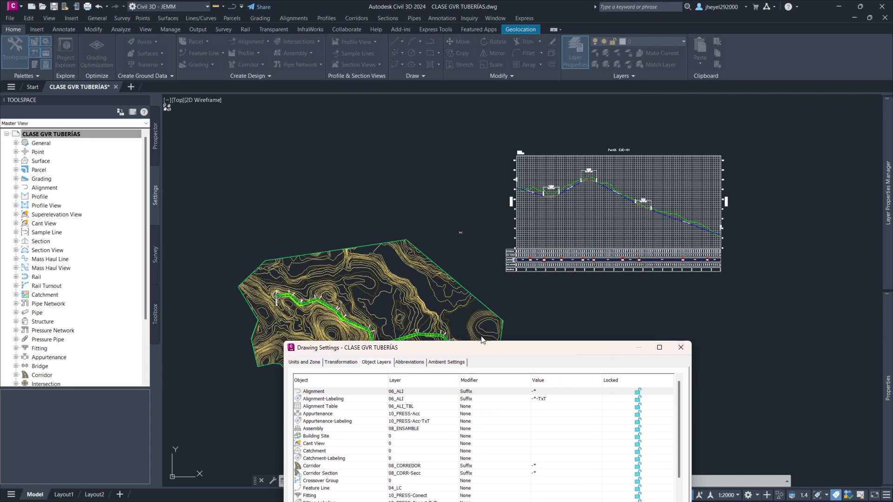
pyautogui.moveTo(498, 350)
pyautogui.mouseDown()
pyautogui.moveTo(477, 114)
pyautogui.moveTo(464, 93)
pyautogui.mouseUp()
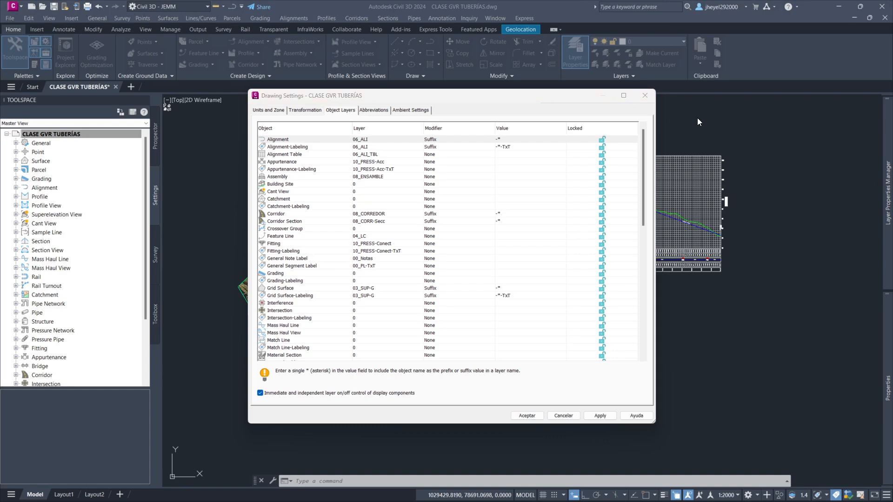
pyautogui.click(645, 95)
# Step: Examine the drawing's layer list in the Layer Properties Manager, including the 10_PRESS and 10_TUB layers
pyautogui.moveTo(887, 193)
pyautogui.scroll(-5, 750, 284)
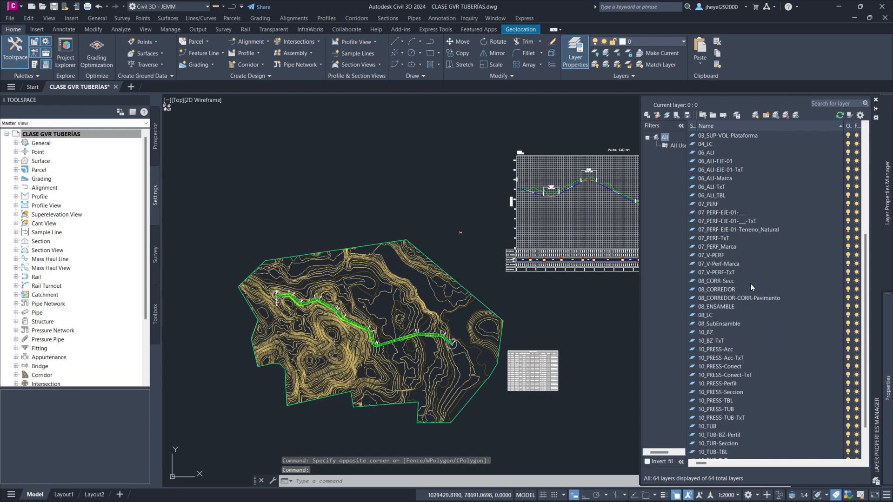
pyautogui.scroll(7, 753, 278)
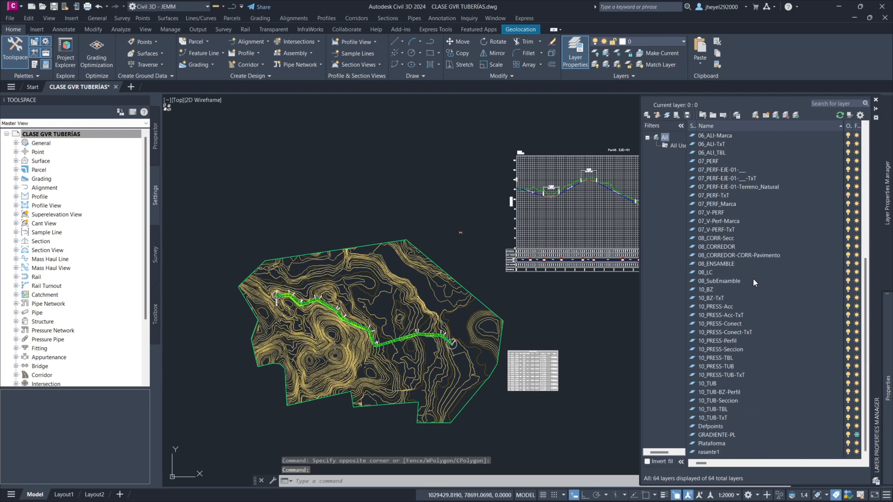
pyautogui.click(391, 195)
# Step: Reopen the drawing settings of CLASE GVR TUBERÍAS, glance over the object layers and close the dialog
pyautogui.click(44, 135)
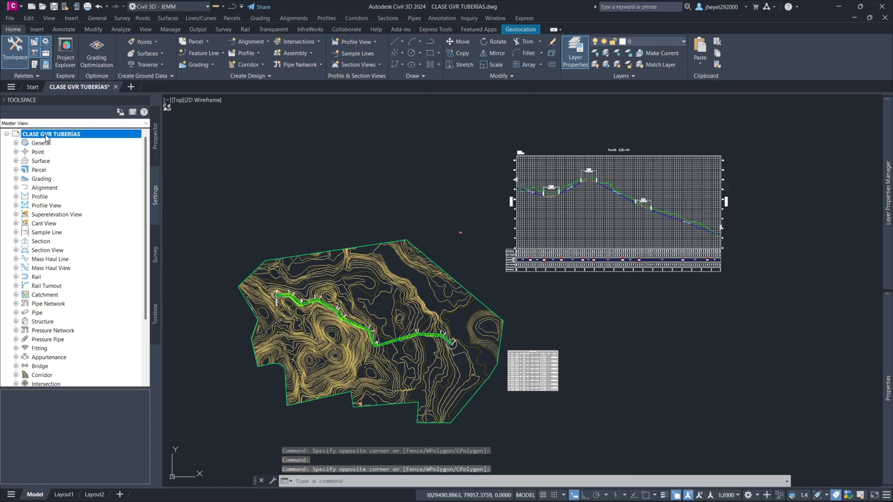
pyautogui.rightClick(45, 138)
pyautogui.click(70, 139)
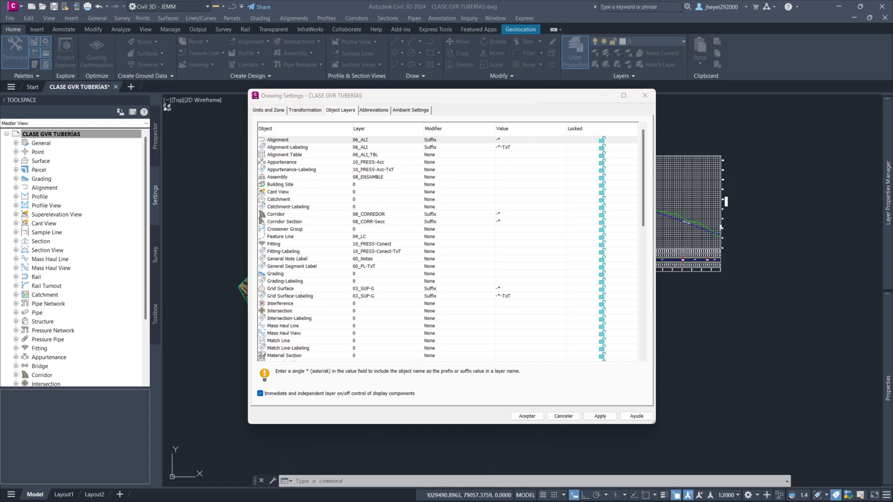
pyautogui.scroll(-4, 408, 265)
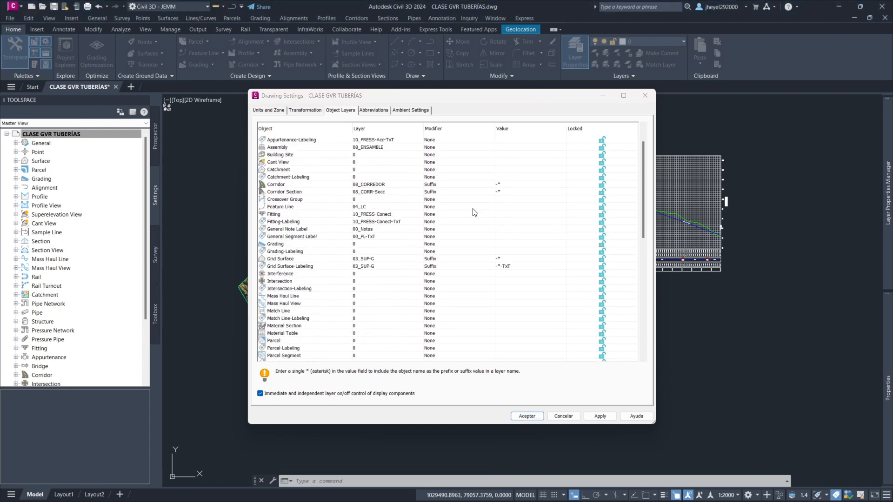
pyautogui.click(648, 98)
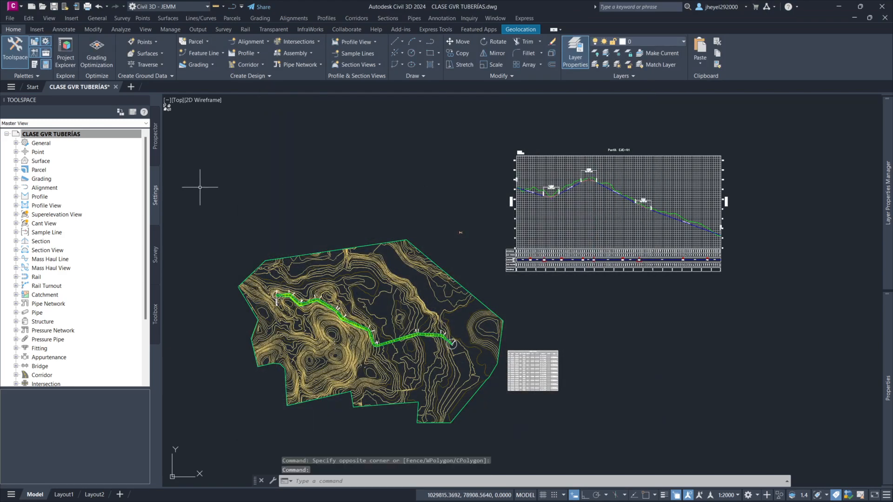
# Step: Locate the Pipe Network, Pipe and Structure collections in the drawing's settings tree and compare them with Pressure Network
pyautogui.click(86, 134)
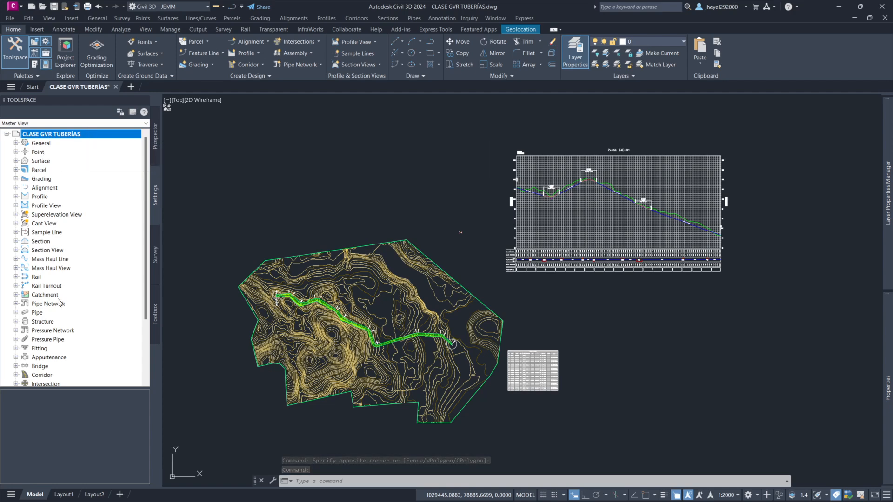
pyautogui.scroll(-1, 72, 243)
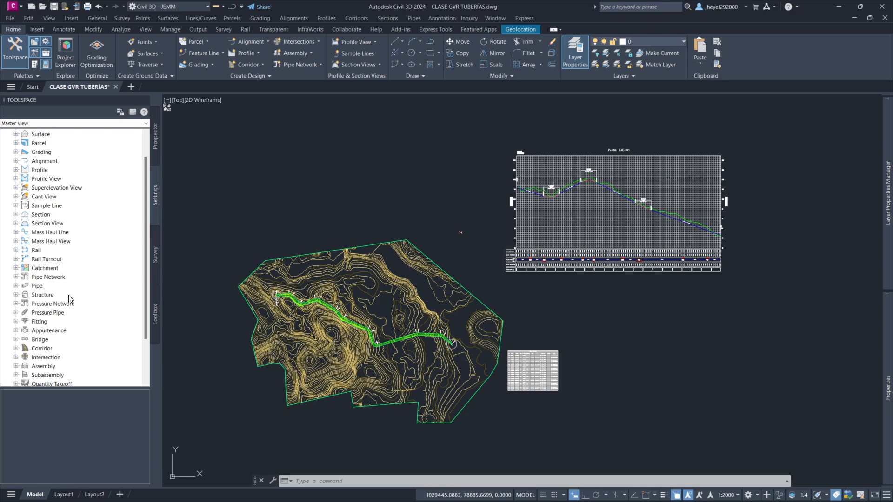
pyautogui.scroll(-2, 67, 298)
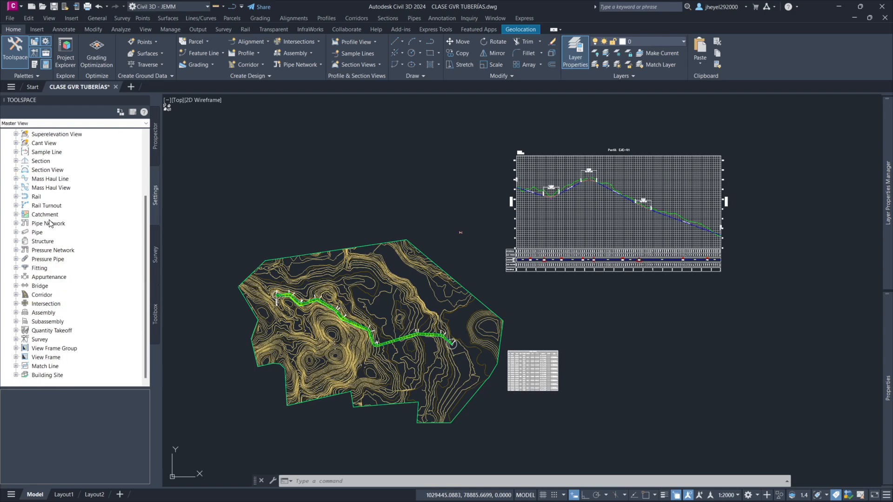
pyautogui.click(50, 225)
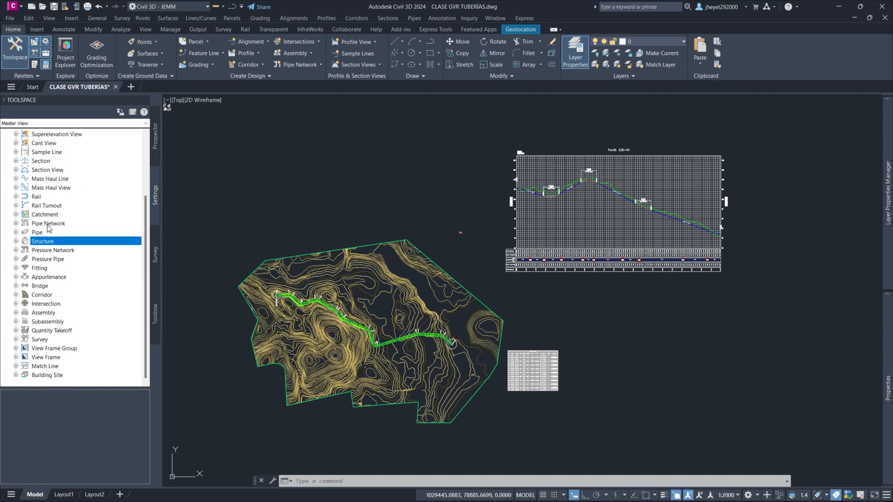
pyautogui.click(41, 233)
pyautogui.click(49, 251)
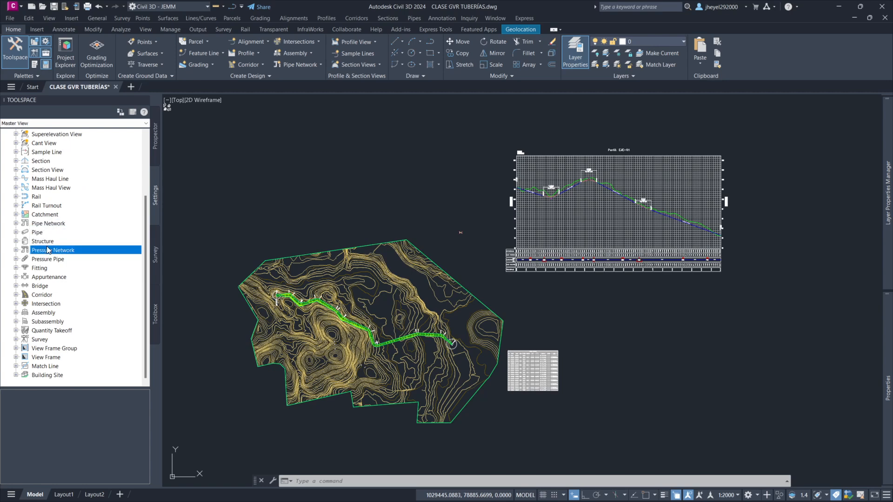
pyautogui.click(51, 242)
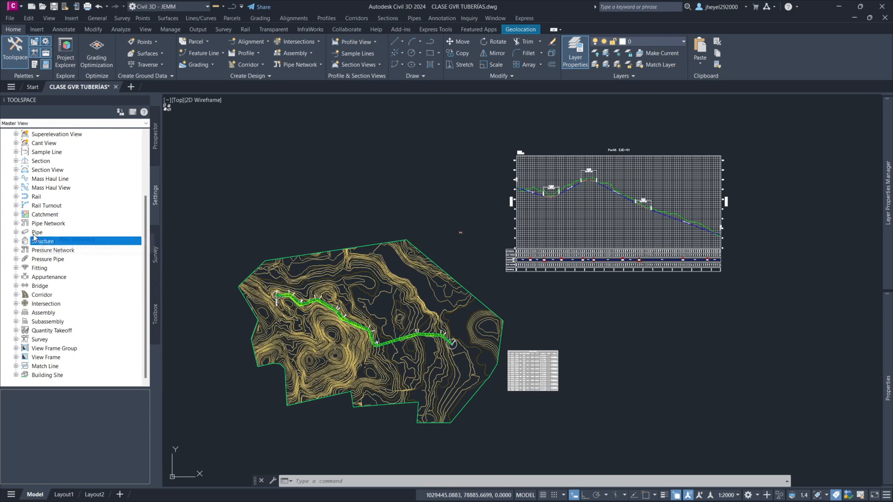
# Step: Go through the Pressure Network, Pressure Pipe, Fitting and Appurtenance collections in the drawing's settings tree
pyautogui.click(53, 251)
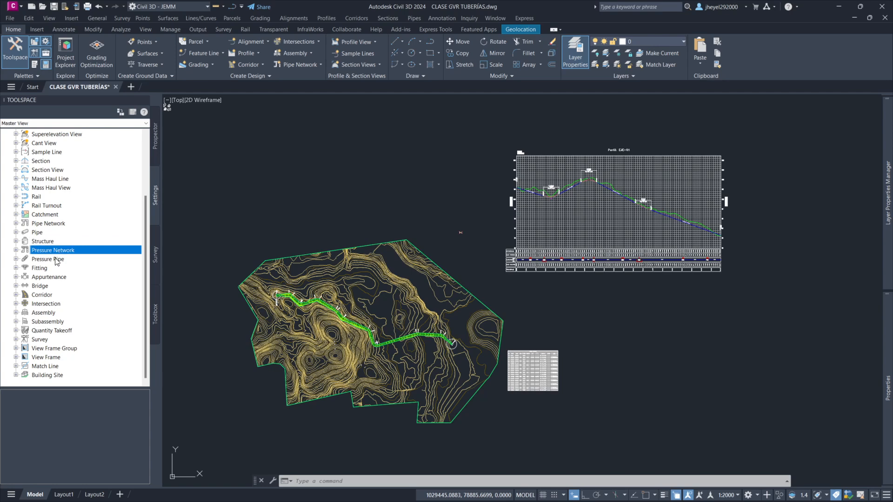
pyautogui.press('Down')
pyautogui.press('Down')
pyautogui.press('Down')
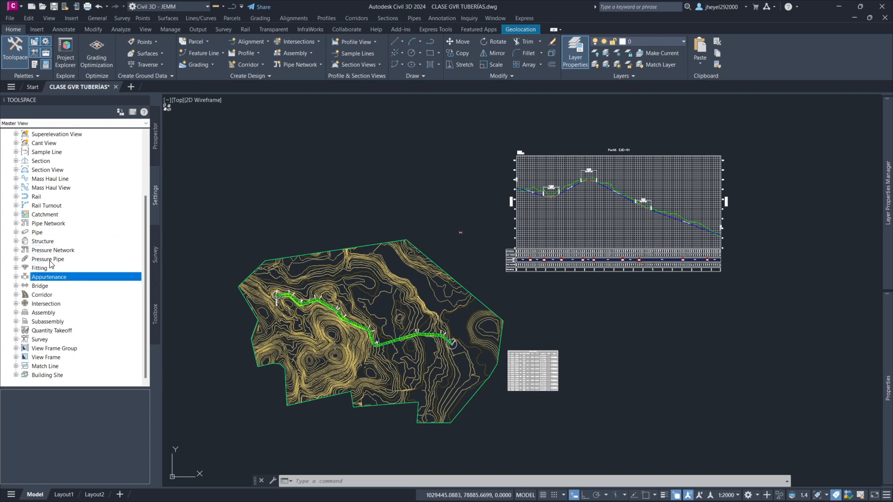
pyautogui.click(54, 251)
pyautogui.press('Down')
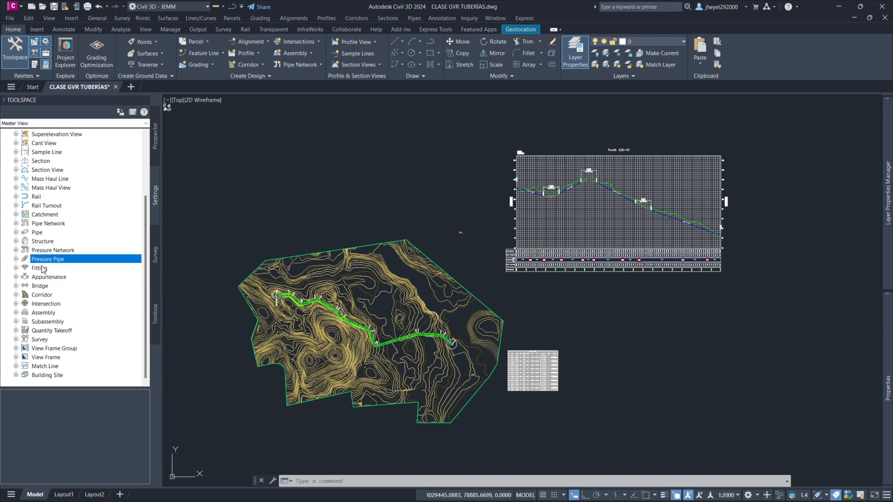
pyautogui.press('Down')
pyautogui.press('Down')
pyautogui.click(56, 251)
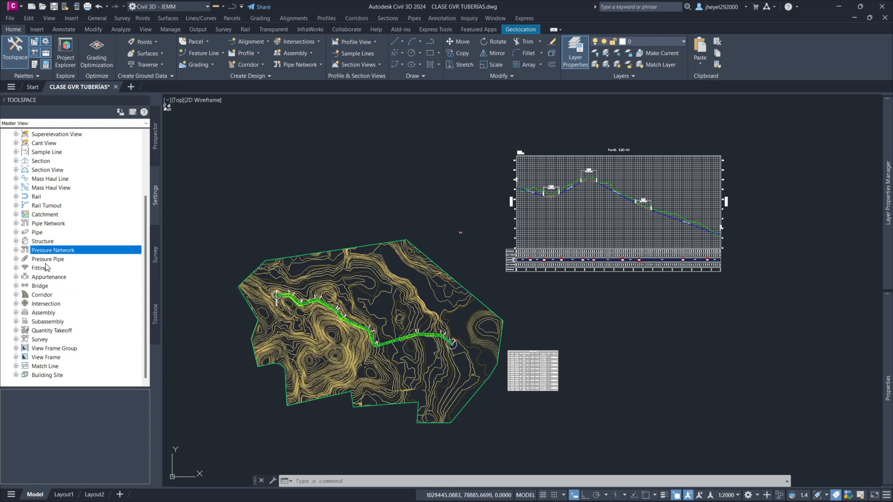
pyautogui.press('Down')
pyautogui.press('Down')
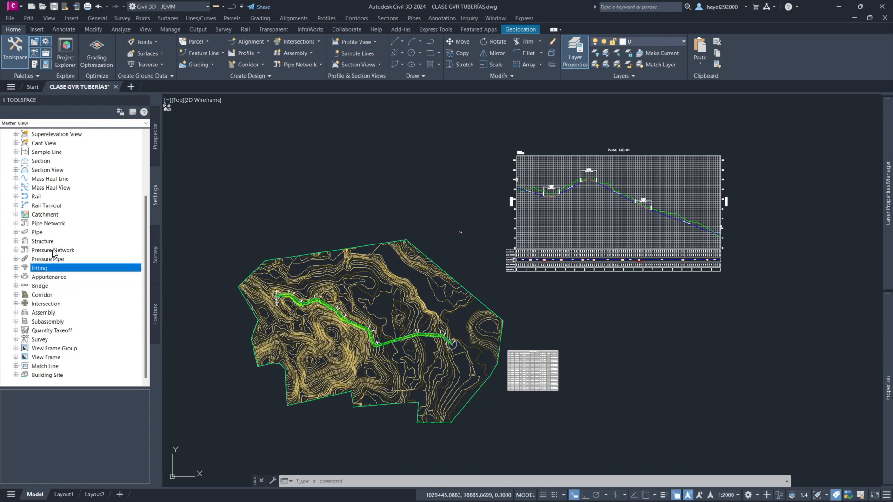
# Step: Go through the Pressure Network collections again and compare them with Pipe Network, Pipe and Structure in the settings tree
pyautogui.click(54, 251)
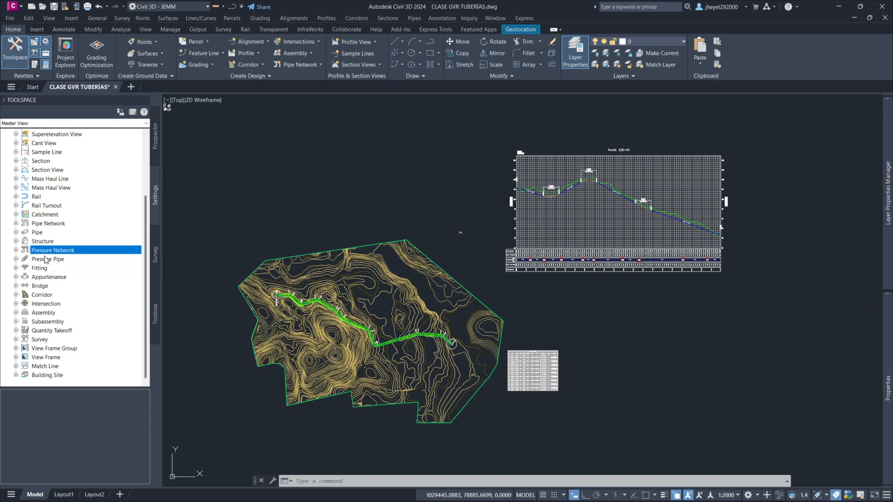
pyautogui.press('Down')
pyautogui.press('Down')
pyautogui.press('Down')
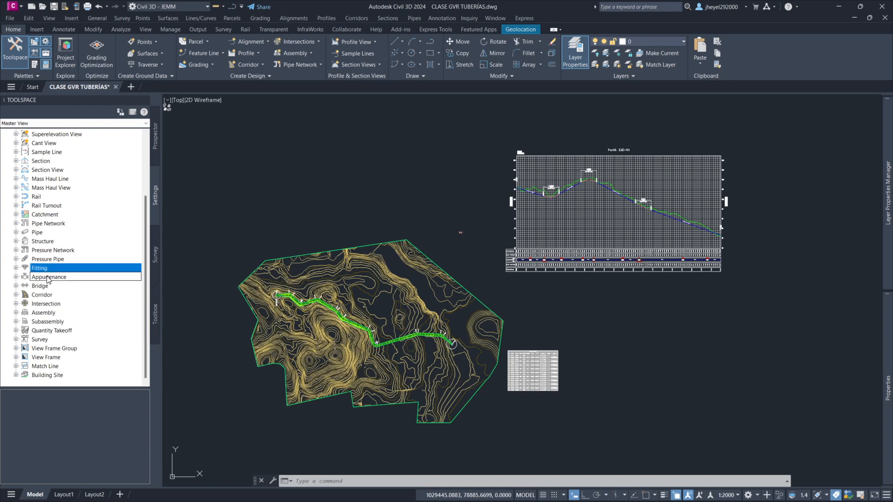
pyautogui.click(48, 233)
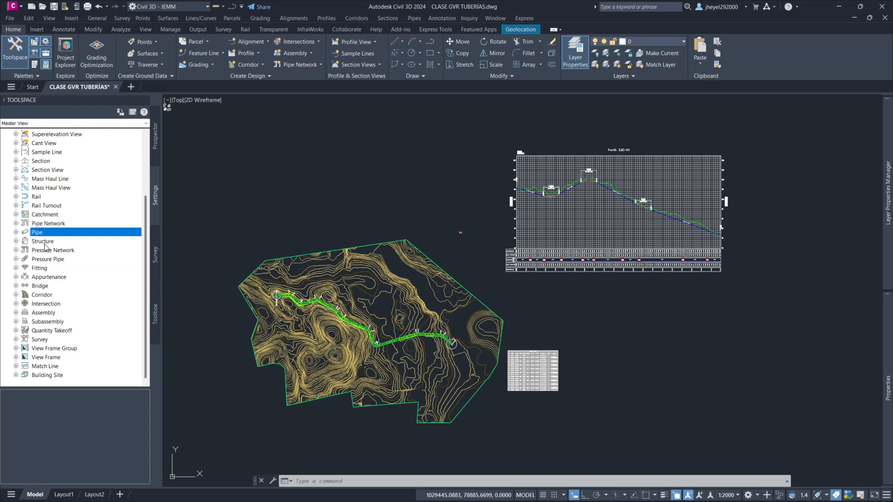
pyautogui.click(45, 241)
pyautogui.click(56, 224)
pyautogui.click(42, 233)
pyautogui.click(49, 241)
# Step: Open the feature settings of the Pipe Network collection, expand Default Name Format and widen the Value column
pyautogui.click(65, 224)
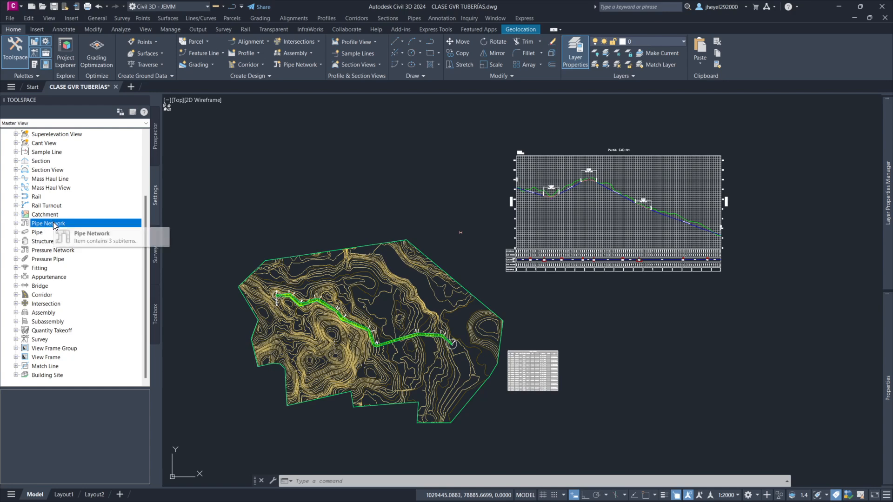
pyautogui.rightClick(54, 226)
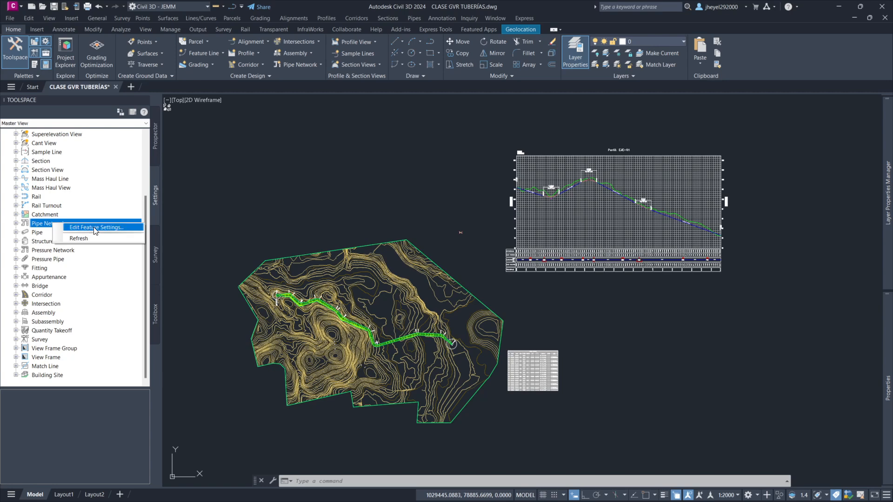
pyautogui.click(97, 227)
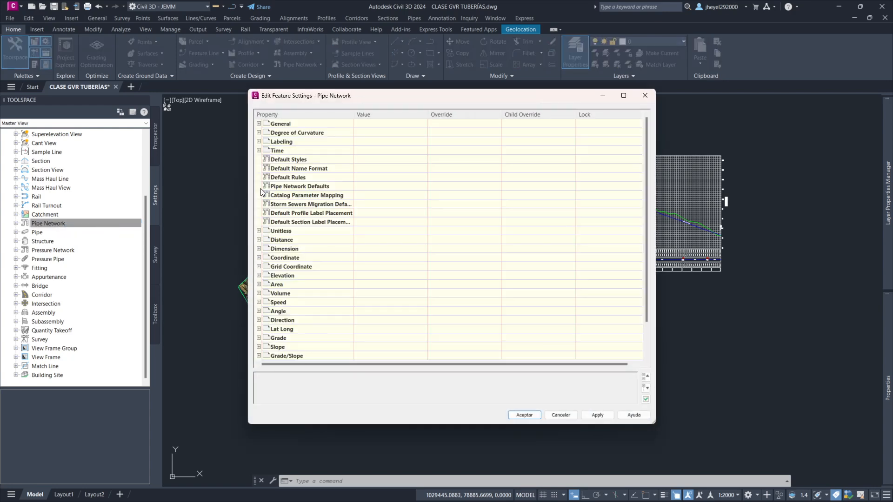
pyautogui.click(259, 168)
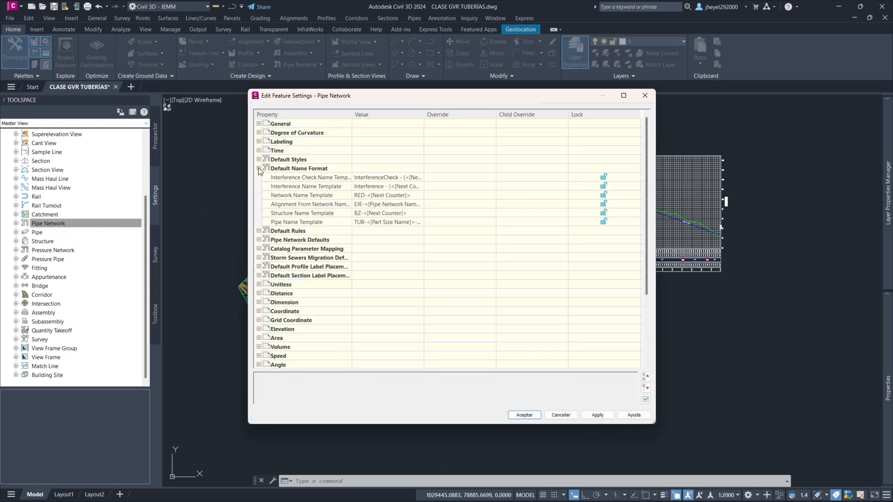
pyautogui.moveTo(424, 113); pyautogui.dragTo(508, 111)
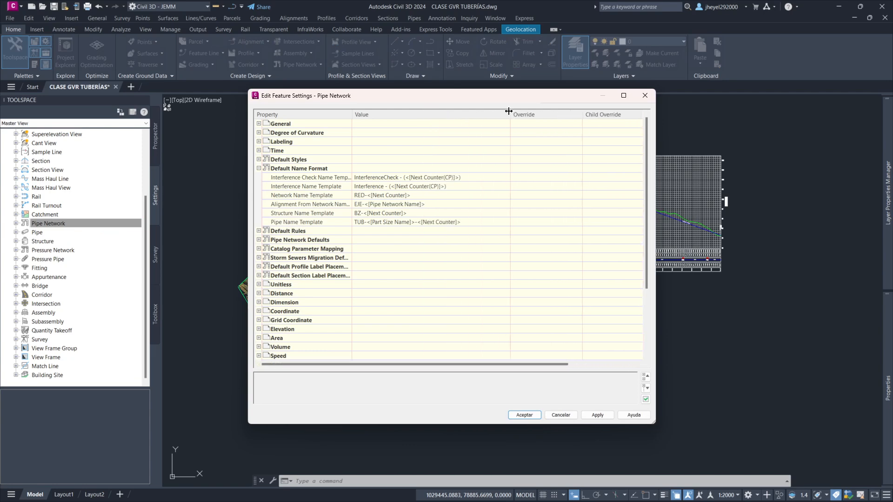
# Step: Open the Network Name Template and rebuild the name as RED- followed by the inserted Next Counter property field
pyautogui.click(323, 195)
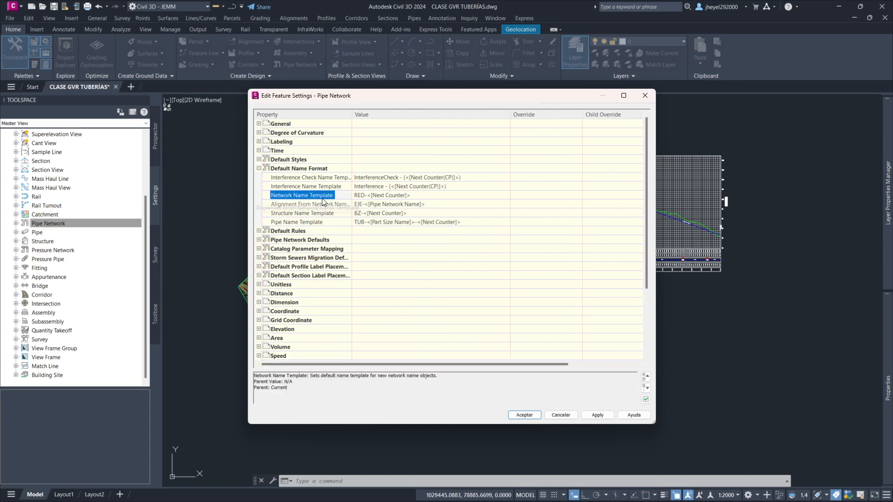
pyautogui.click(389, 195)
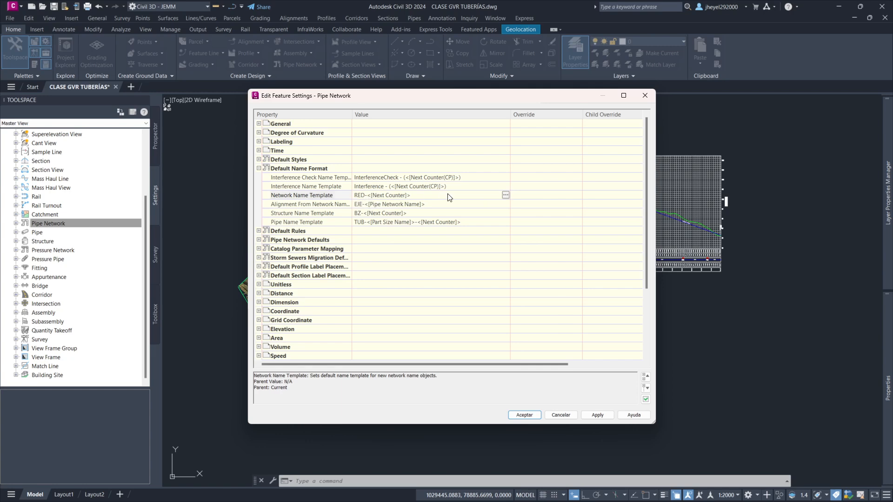
pyautogui.click(505, 195)
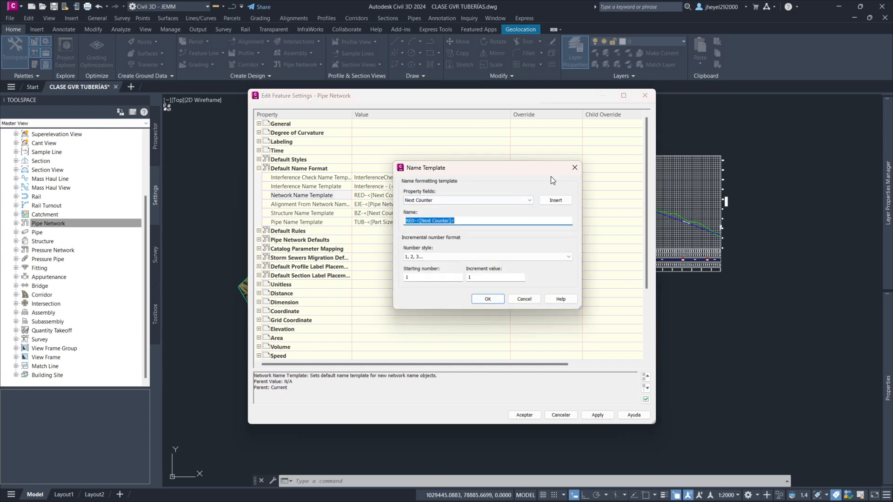
pyautogui.click(574, 167)
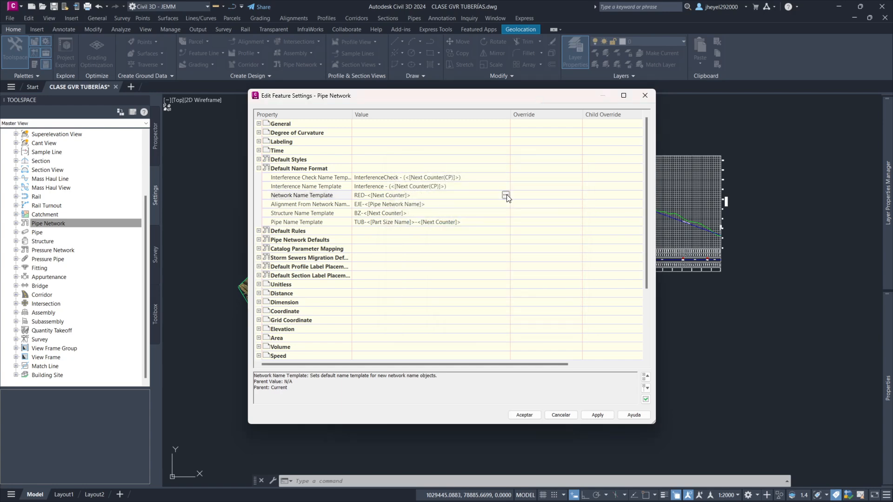
pyautogui.click(504, 195)
pyautogui.click(415, 220)
pyautogui.moveTo(415, 220); pyautogui.dragTo(405, 224)
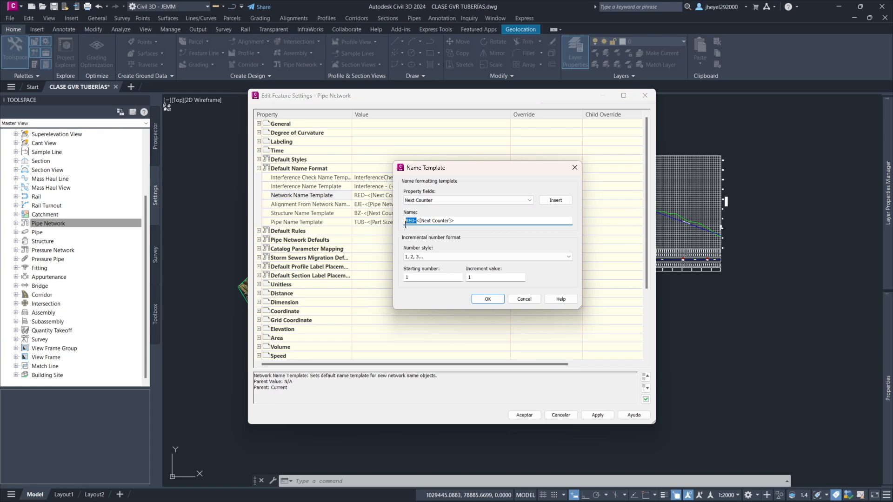
pyautogui.click(417, 221)
pyautogui.moveTo(460, 220); pyautogui.dragTo(330, 273)
pyautogui.press('BackSpace')
pyautogui.write('RED-')
pyautogui.click(517, 201)
pyautogui.click(466, 208)
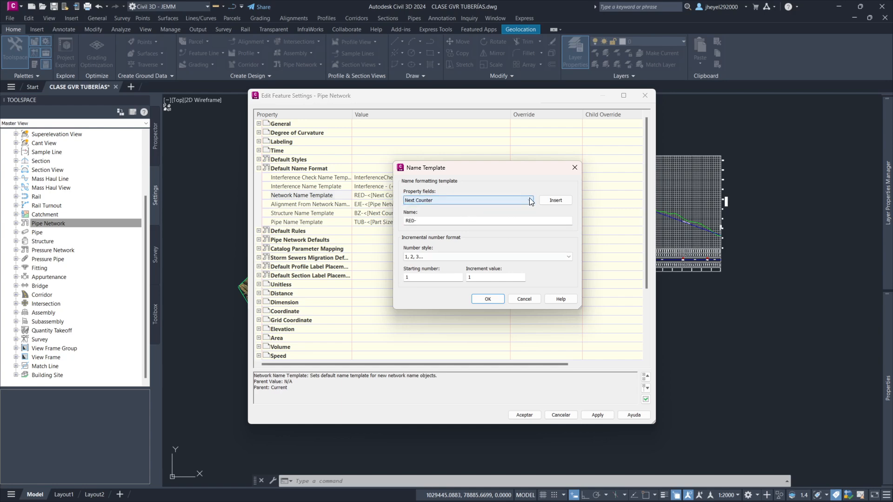
pyautogui.click(554, 200)
# Step: Set the network name template's number style to 01, 02, 03... and accept the template
pyautogui.click(440, 255)
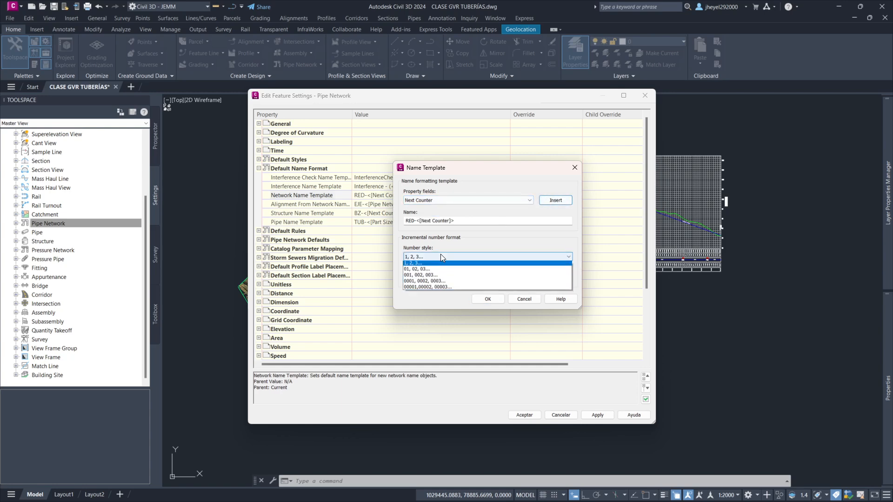
pyautogui.click(426, 267)
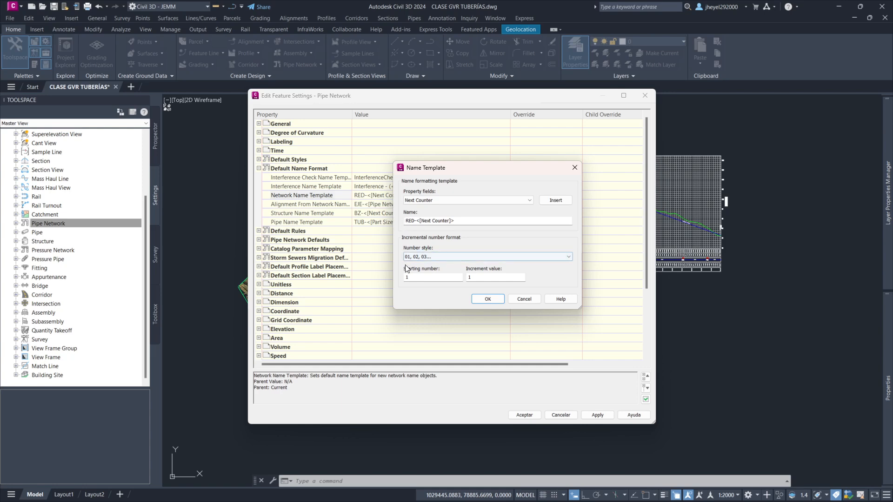
pyautogui.moveTo(472, 220); pyautogui.dragTo(394, 222)
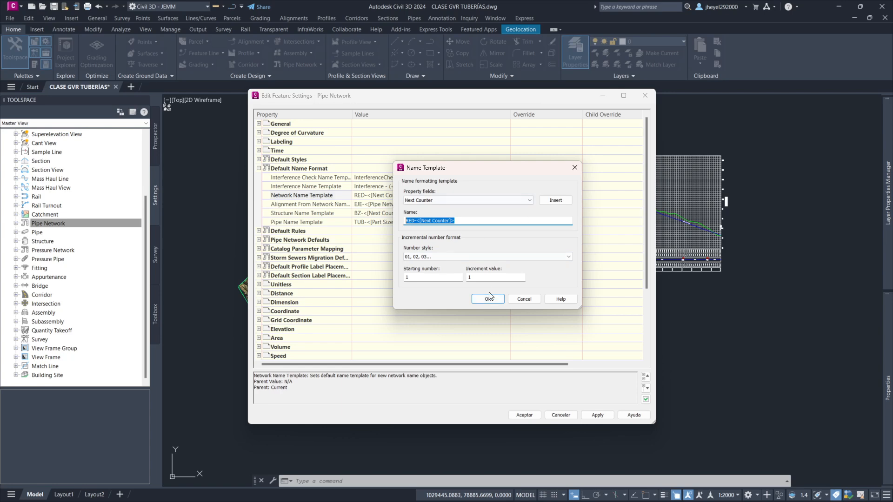
pyautogui.click(499, 298)
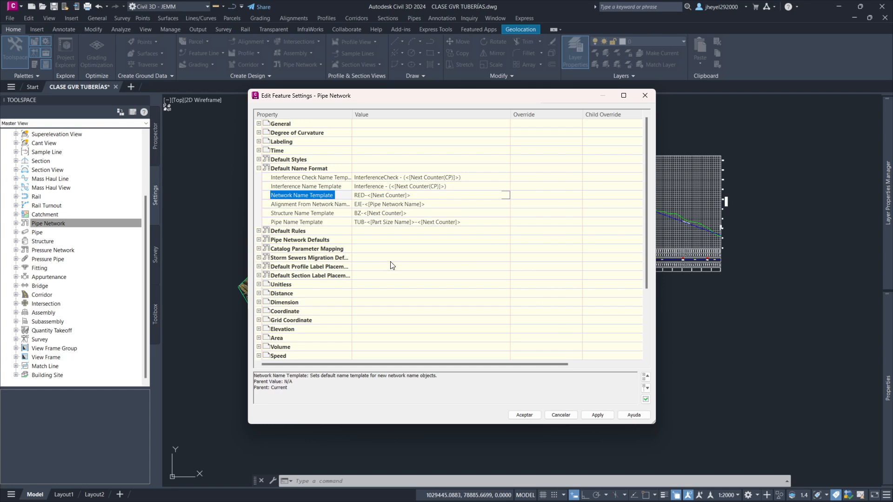
# Step: Examine the Alignment From Network Name Template with its EJE- prefix and available property fields, and close it unchanged
pyautogui.click(392, 205)
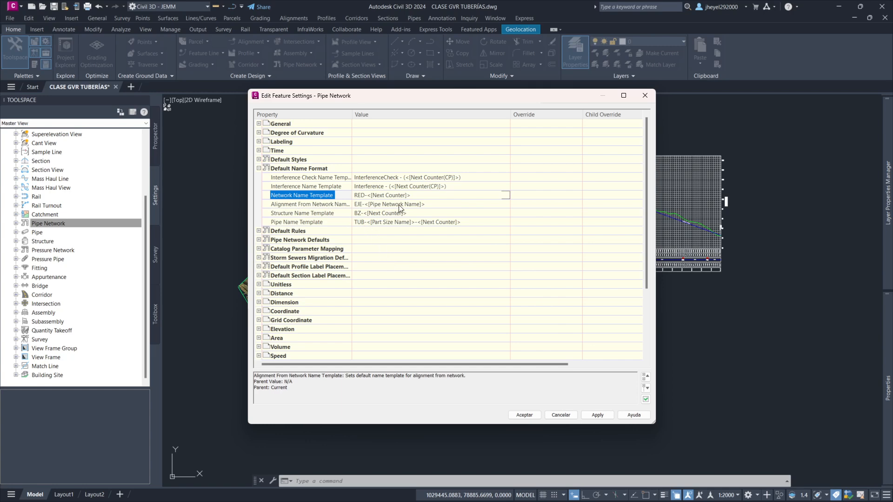
pyautogui.click(505, 205)
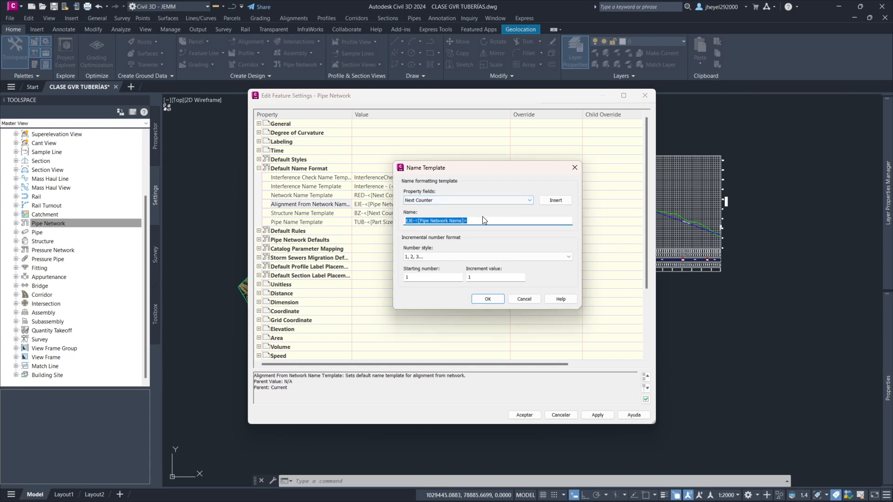
pyautogui.click(417, 221)
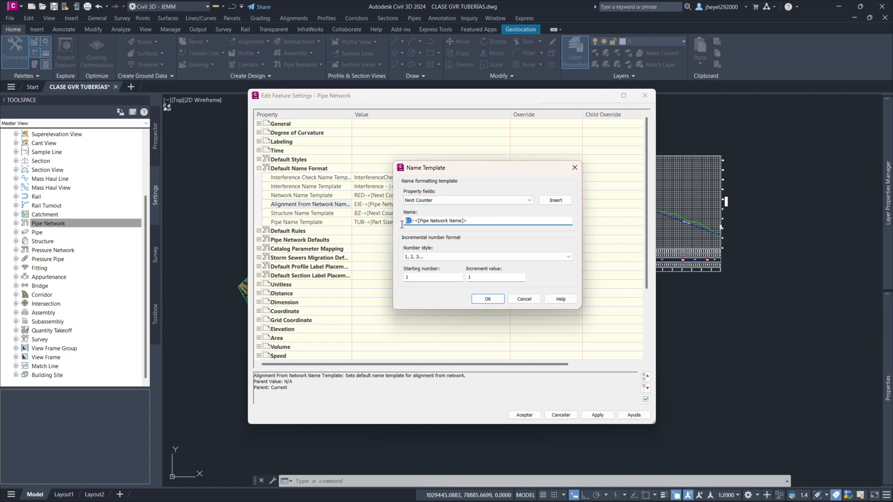
pyautogui.moveTo(469, 221); pyautogui.dragTo(416, 231)
pyautogui.click(480, 221)
pyautogui.click(490, 199)
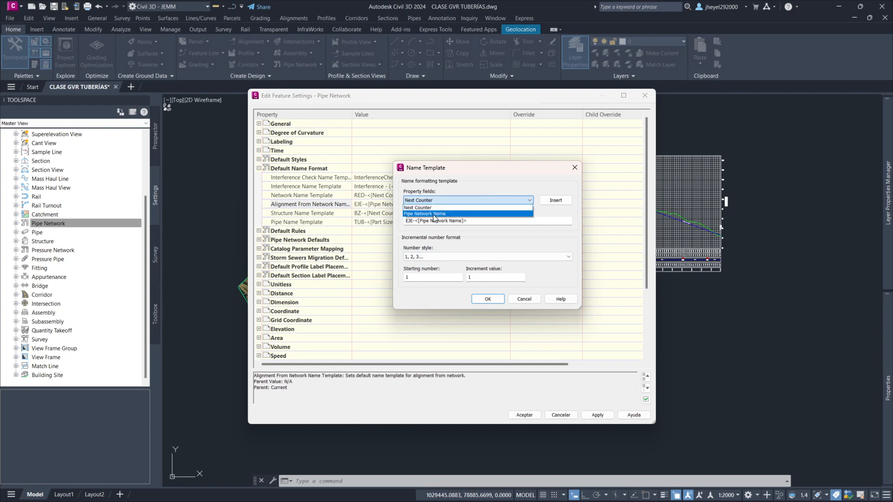
pyautogui.click(450, 200)
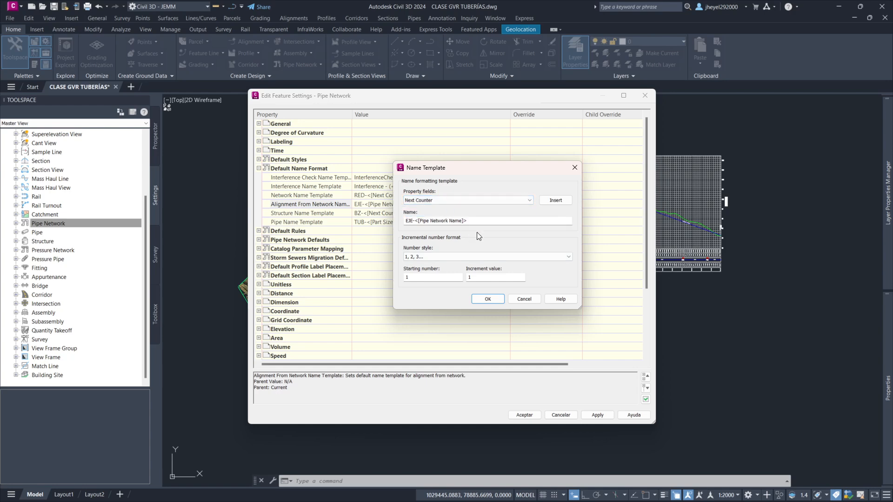
pyautogui.moveTo(475, 168); pyautogui.dragTo(565, 178)
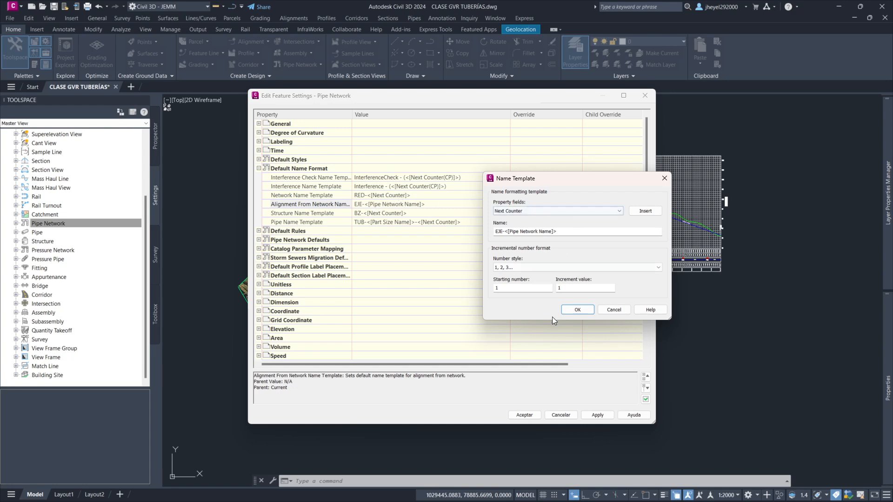
pyautogui.click(578, 310)
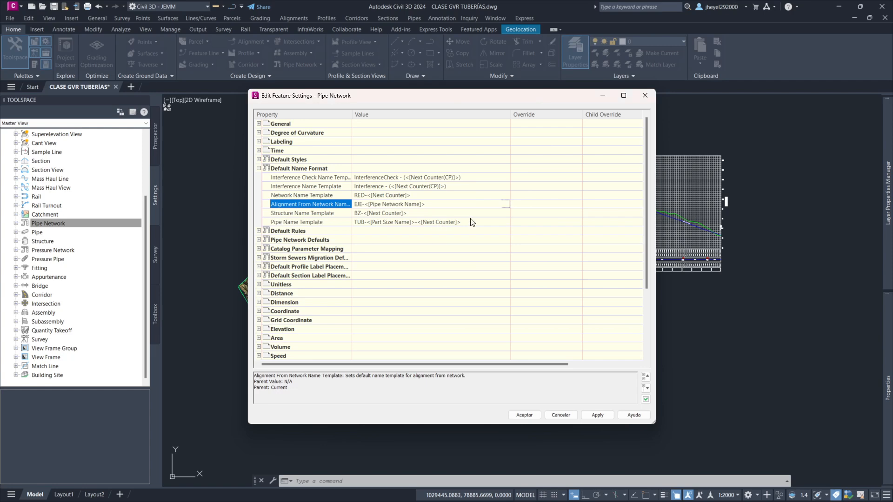
# Step: Open the Structure Name Template and replace its prefix with BUZÓN, keeping the Next Counter field
pyautogui.click(484, 215)
pyautogui.click(506, 213)
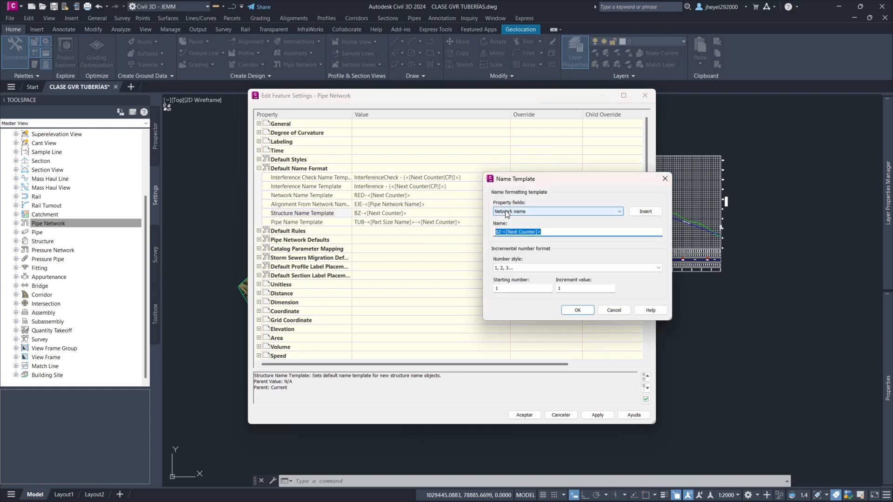
pyautogui.click(511, 232)
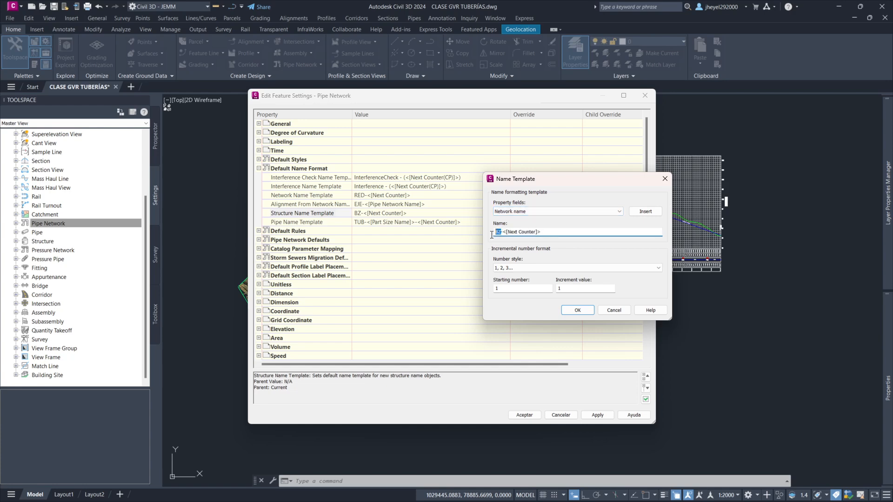
pyautogui.doubleClick(498, 233)
pyautogui.write('BUZÓN')
pyautogui.moveTo(564, 233); pyautogui.dragTo(515, 238)
# Step: Set the structure name template's number style to 01, 02, 03..., check the starting and increment values, and accept it
pyautogui.click(529, 268)
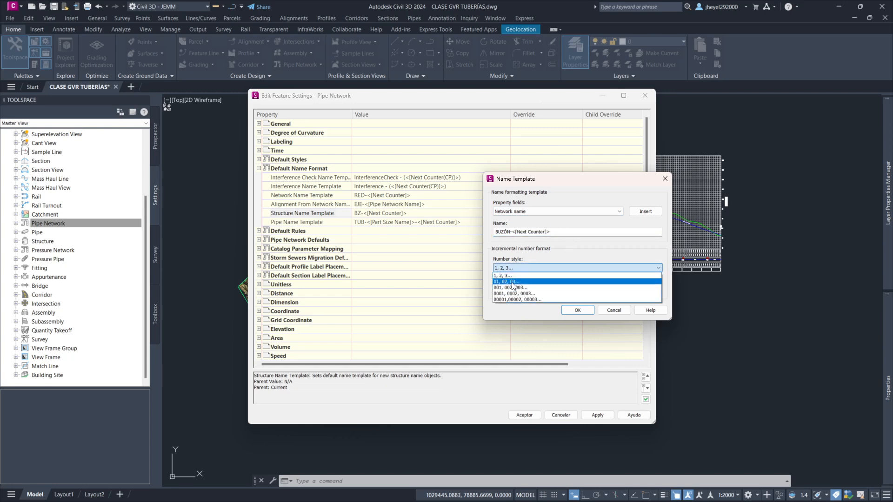
pyautogui.click(512, 282)
pyautogui.click(528, 289)
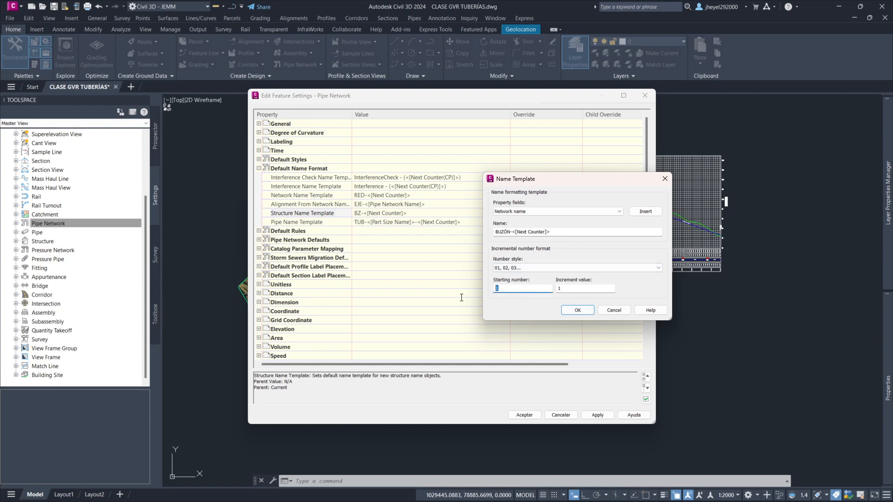
pyautogui.click(575, 289)
pyautogui.moveTo(575, 289); pyautogui.dragTo(547, 291)
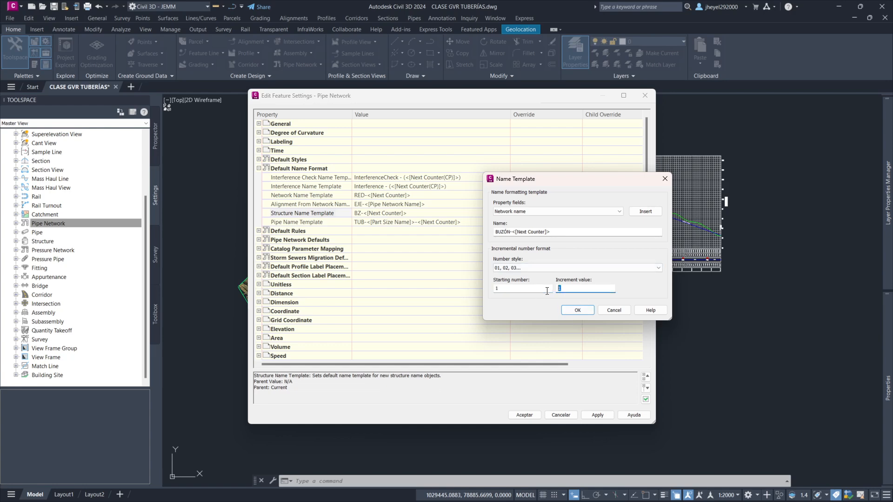
pyautogui.click(576, 311)
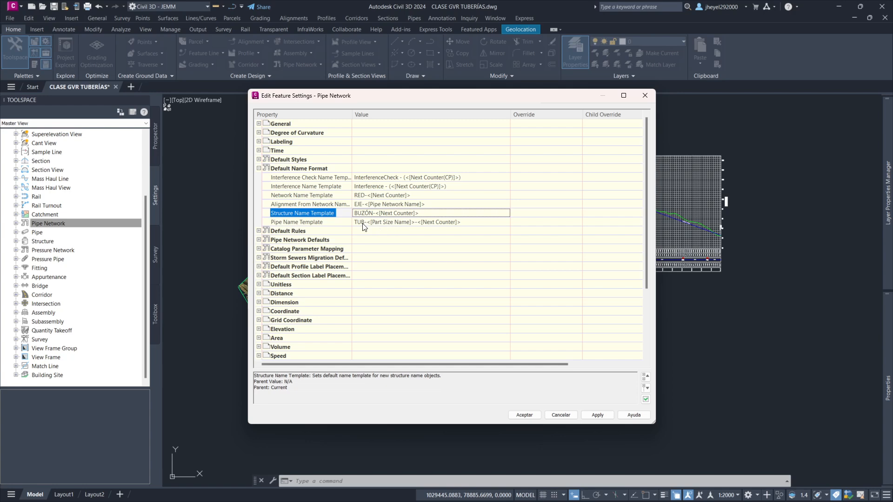
# Step: Open the Pipe Name Template, examine its property fields and the TUB, Part Size Name and Next Counter parts, and accept it unchanged
pyautogui.click(396, 223)
pyautogui.click(507, 222)
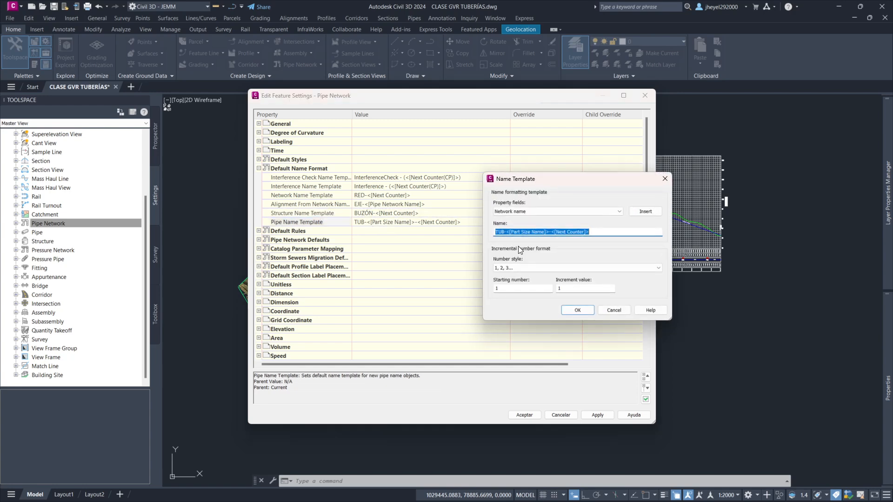
pyautogui.click(597, 214)
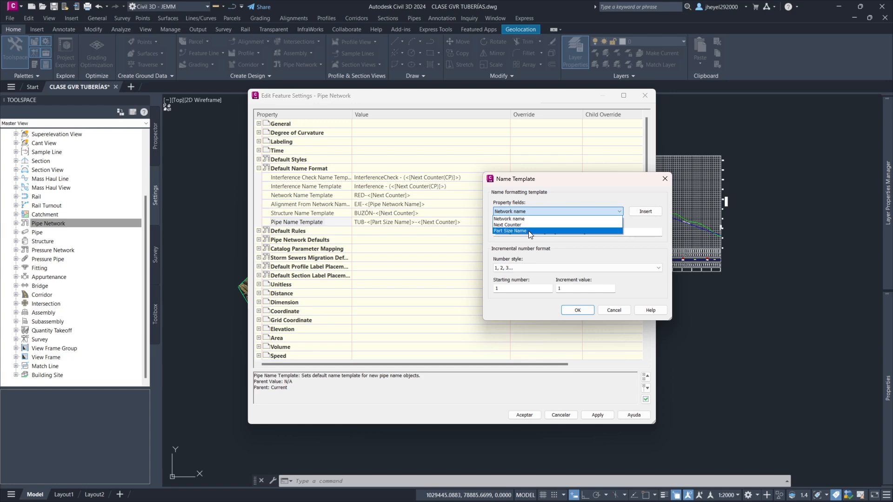
pyautogui.click(544, 219)
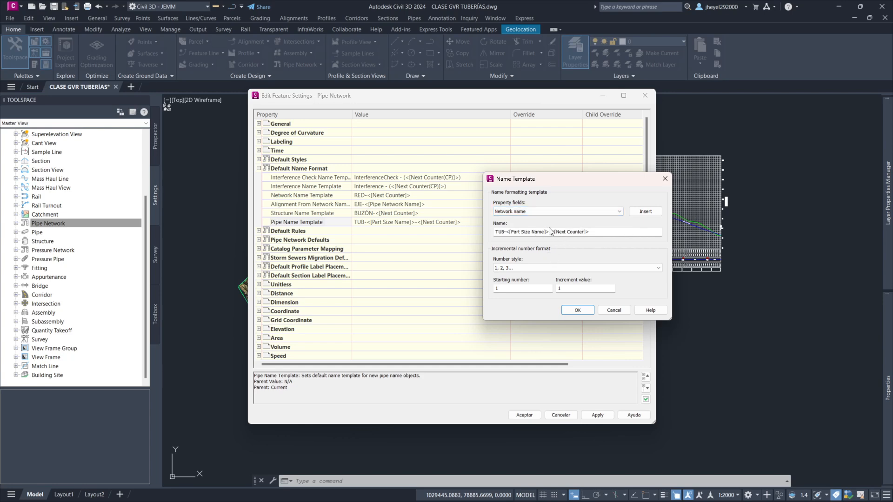
pyautogui.doubleClick(501, 232)
pyautogui.moveTo(550, 231); pyautogui.dragTo(505, 232)
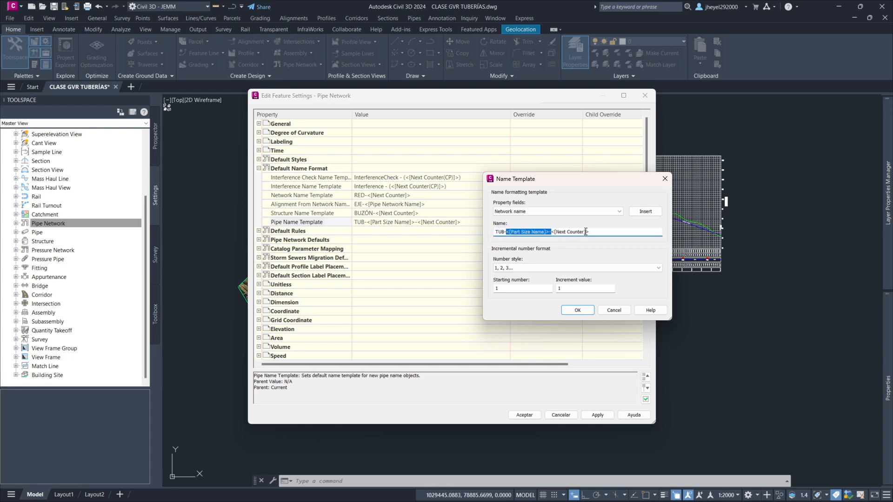
pyautogui.moveTo(586, 231); pyautogui.dragTo(548, 232)
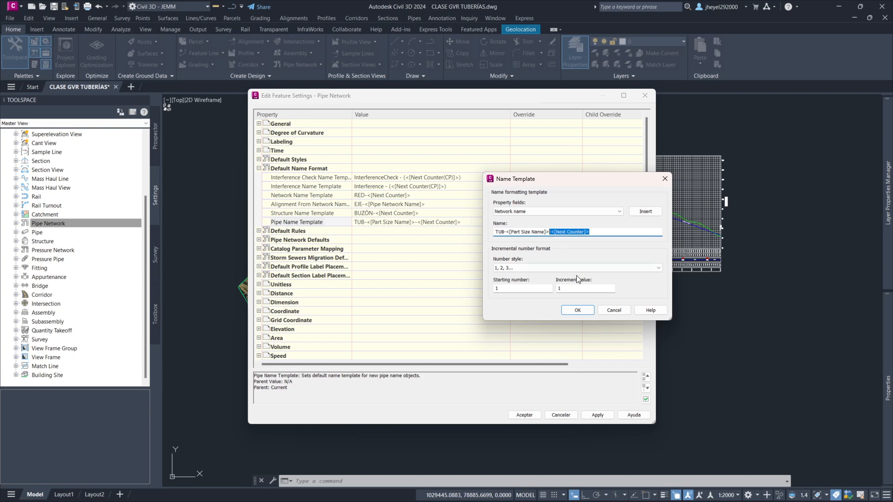
pyautogui.click(578, 310)
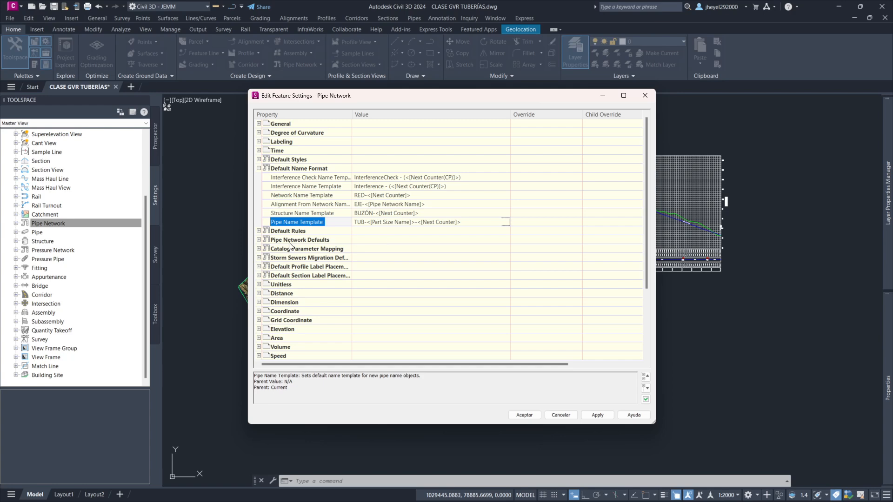
# Step: Review the groups from Default Rules through Default Profile Label Placement and accept the Pipe Network feature settings
pyautogui.click(264, 231)
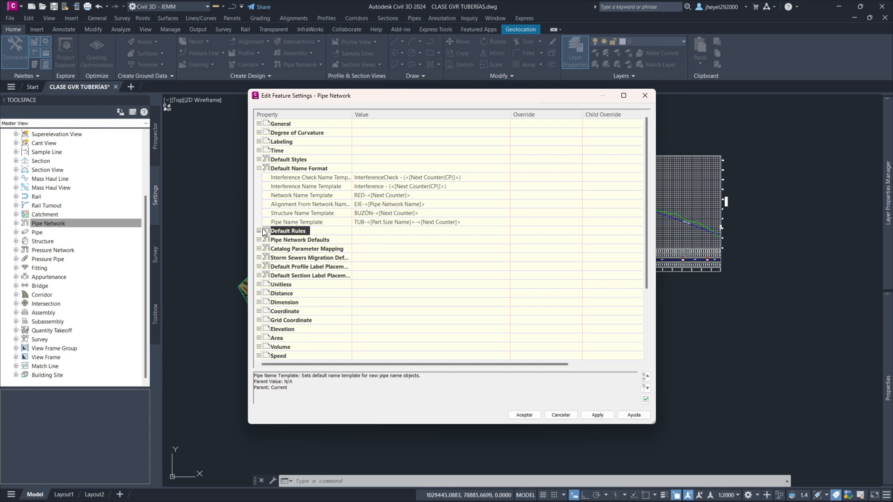
pyautogui.click(259, 232)
pyautogui.scroll(-1, 262, 235)
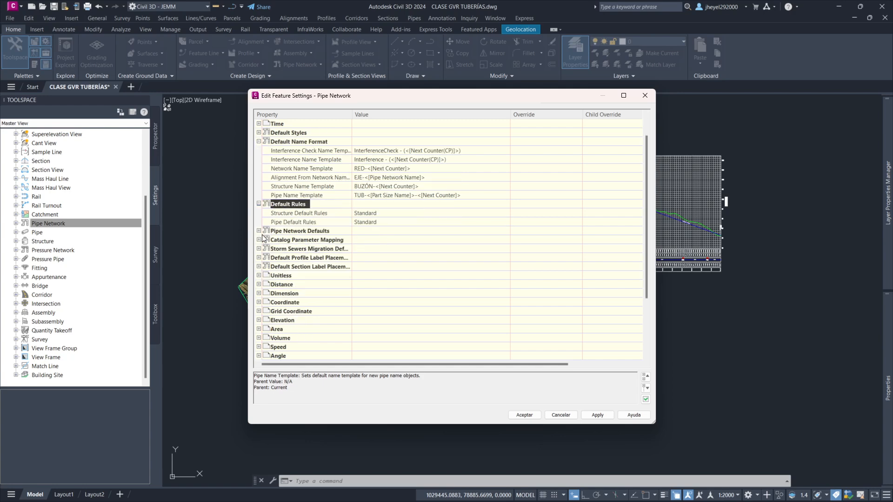
pyautogui.click(413, 215)
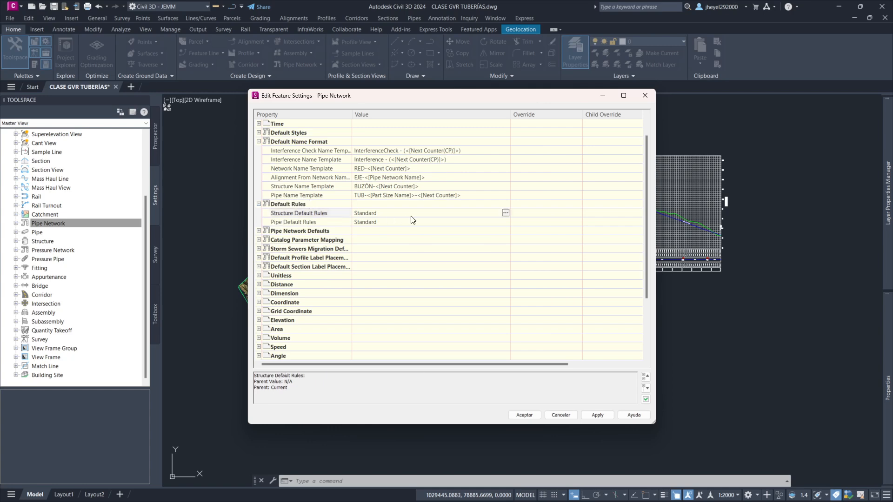
pyautogui.click(259, 231)
pyautogui.scroll(-1, 261, 235)
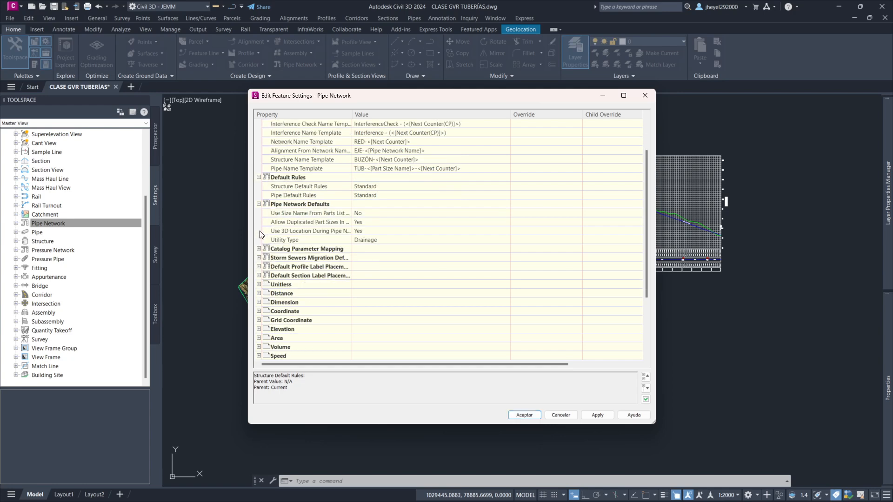
pyautogui.click(258, 249)
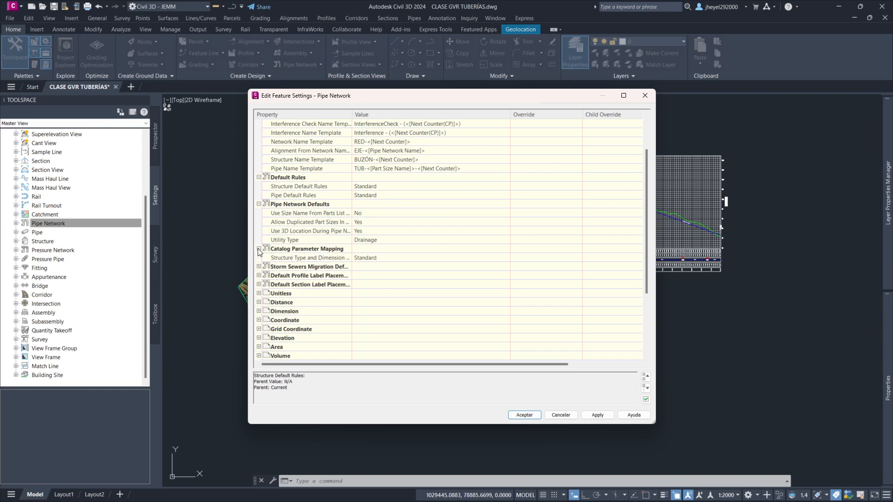
pyautogui.click(259, 266)
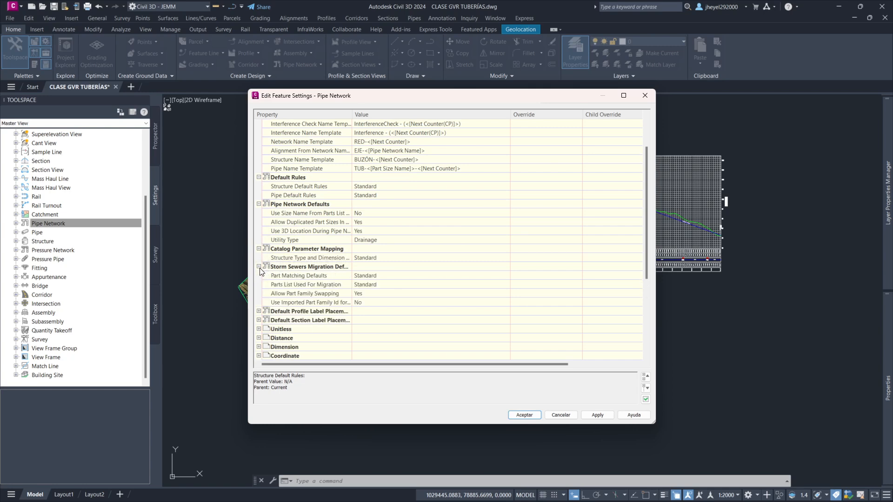
pyautogui.click(259, 312)
pyautogui.scroll(-6, 258, 311)
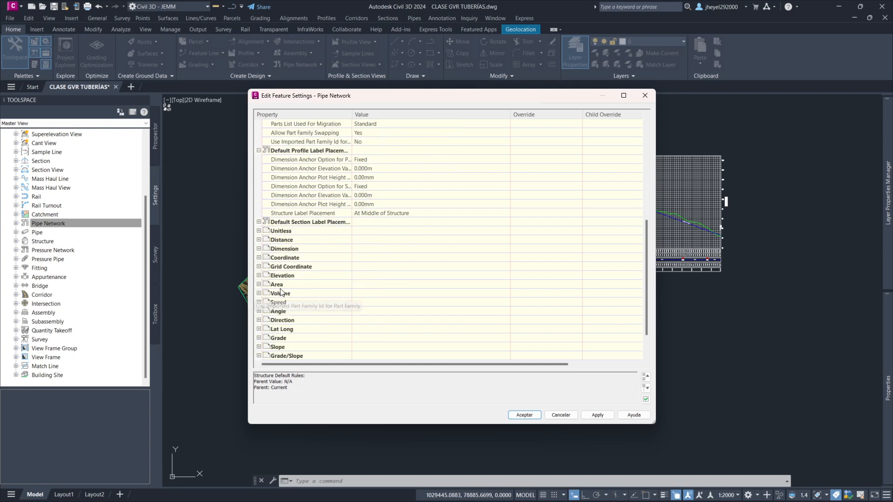
pyautogui.click(532, 414)
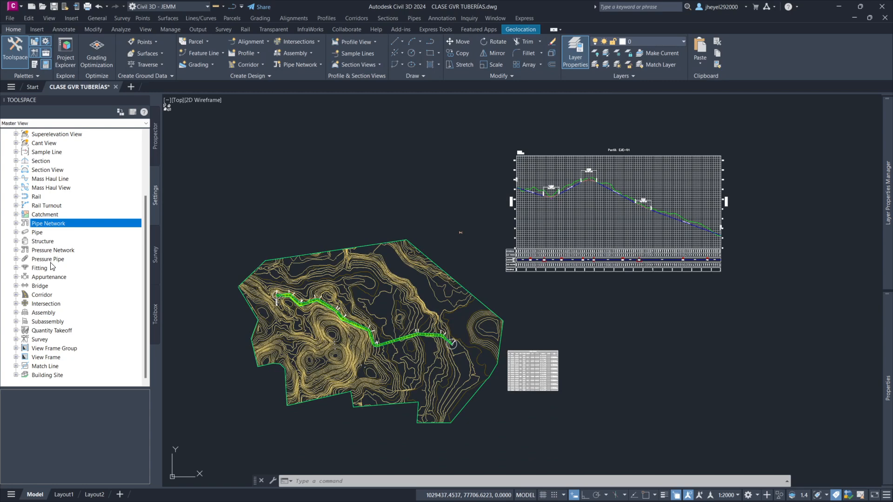
# Step: Open the Pipe feature settings to view their property groups and close them without changes
pyautogui.rightClick(38, 232)
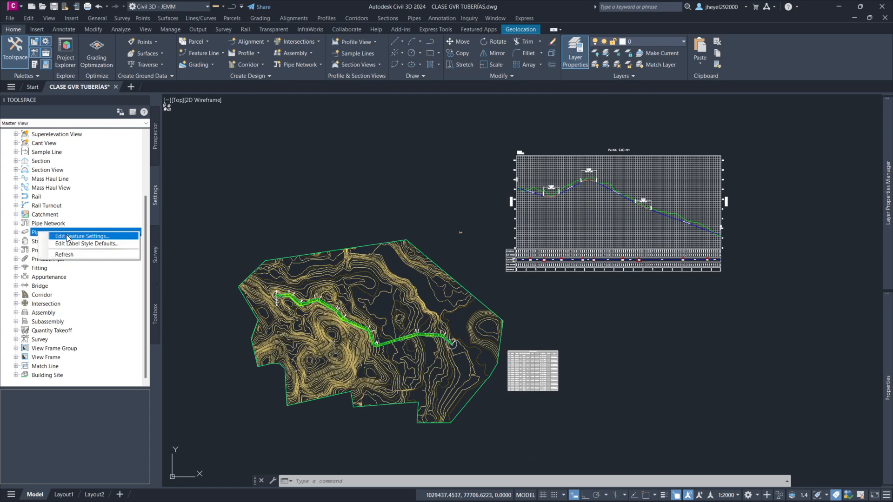
pyautogui.click(67, 237)
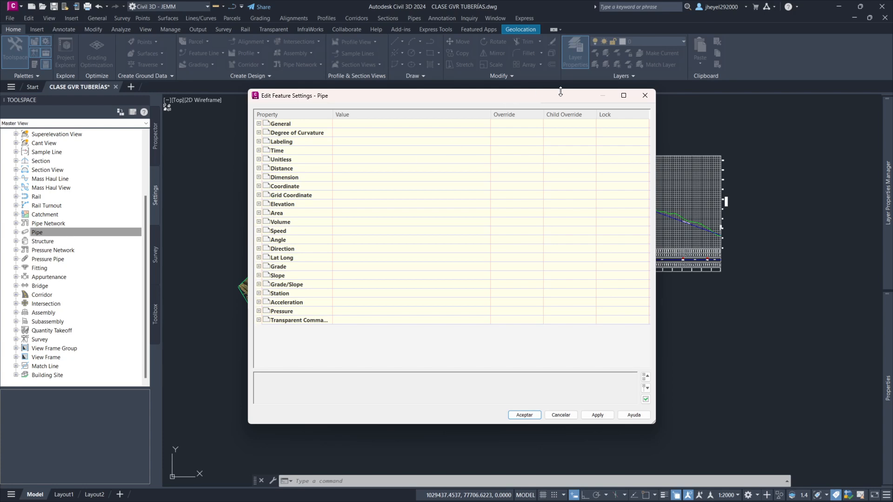
pyautogui.click(642, 96)
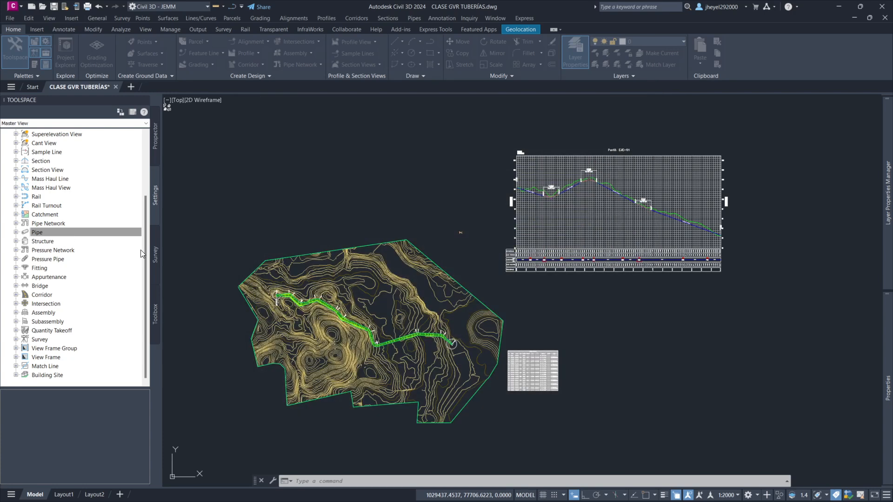
# Step: In the Pipe label style defaults, create a new layer named ET_TUB and assign it as the label layer
pyautogui.rightClick(47, 234)
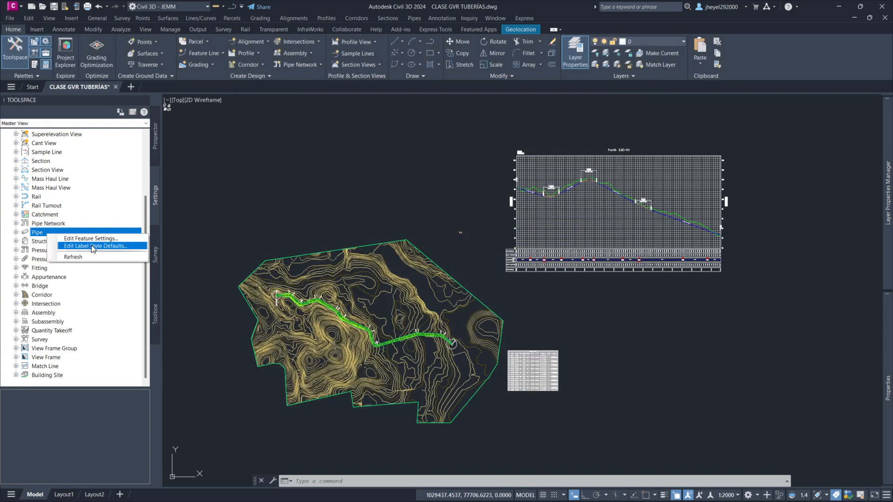
pyautogui.click(97, 247)
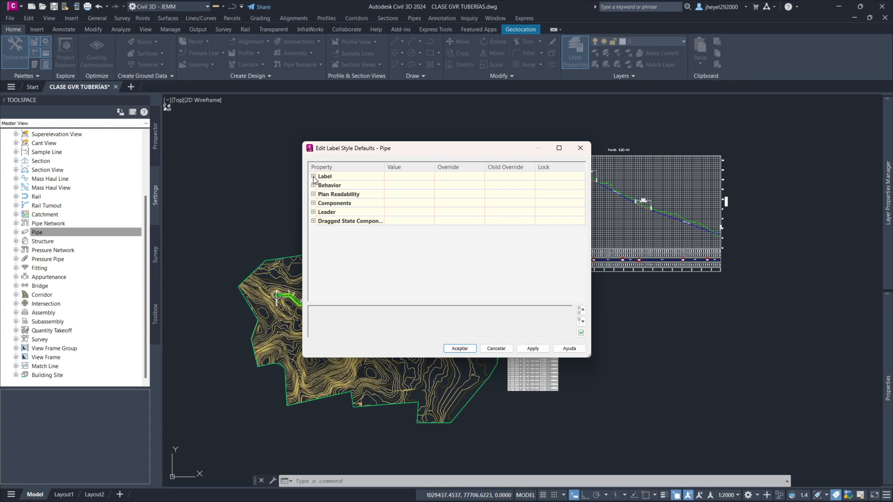
pyautogui.click(313, 176)
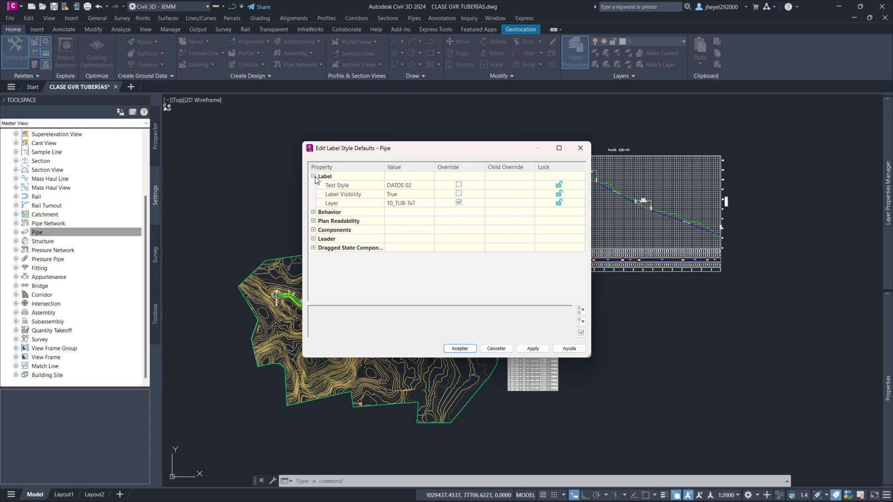
pyautogui.click(420, 205)
pyautogui.click(429, 203)
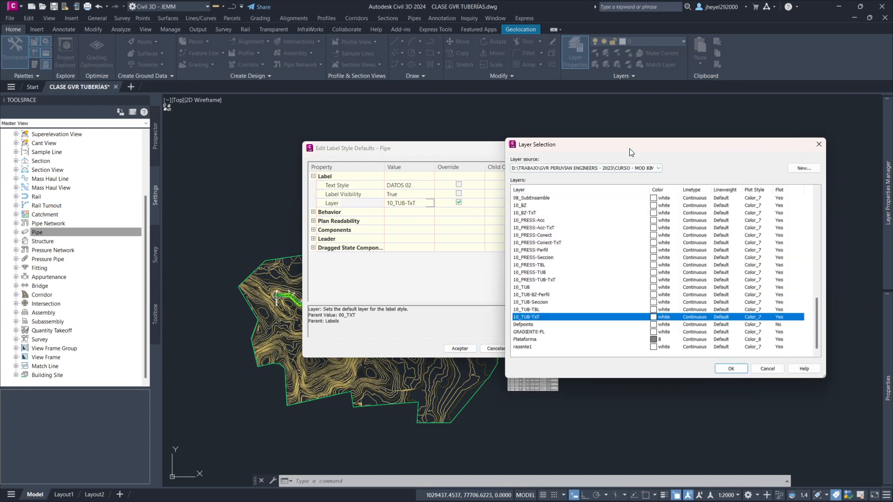
pyautogui.moveTo(629, 148); pyautogui.dragTo(586, 120)
pyautogui.click(763, 140)
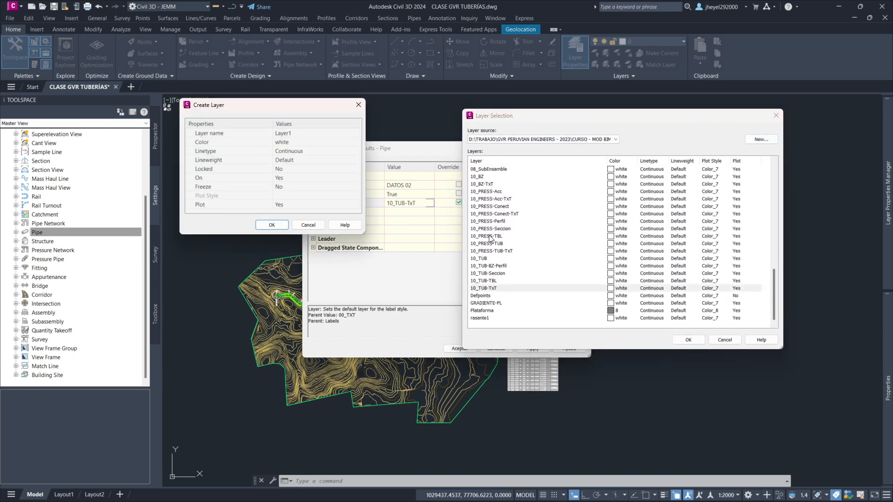
pyautogui.moveTo(317, 106); pyautogui.dragTo(678, 186)
pyautogui.click(676, 212)
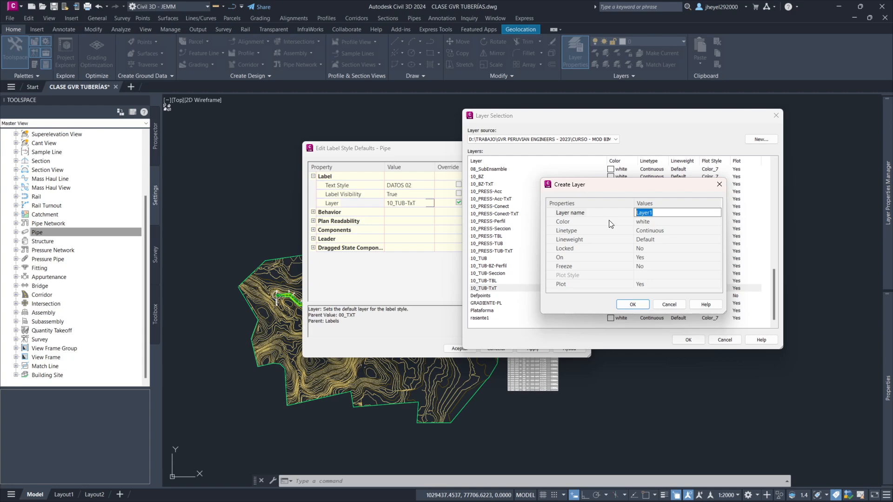
pyautogui.write('ET_TUB')
pyautogui.click(632, 304)
pyautogui.press('Return')
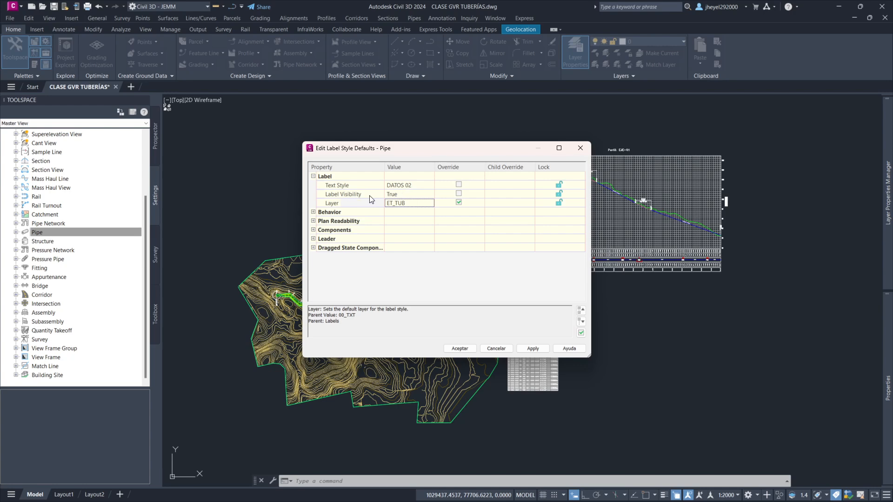
# Step: Check the Label Visibility and available text styles in the pipe label defaults, keeping DATOS 02 as the text style
pyautogui.click(415, 195)
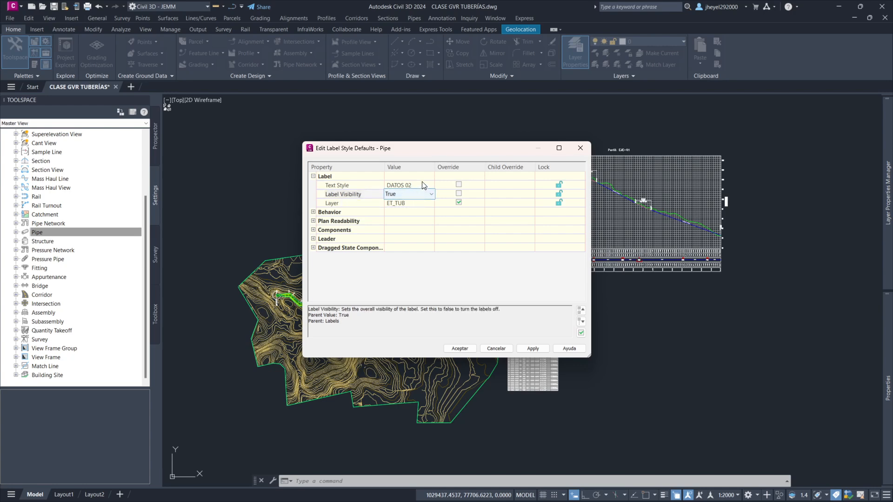
pyautogui.click(424, 185)
pyautogui.click(430, 185)
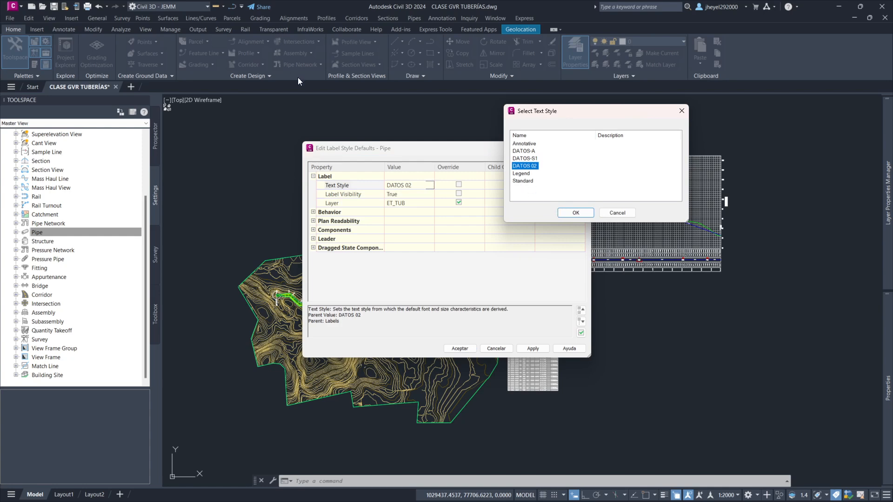
pyautogui.click(577, 213)
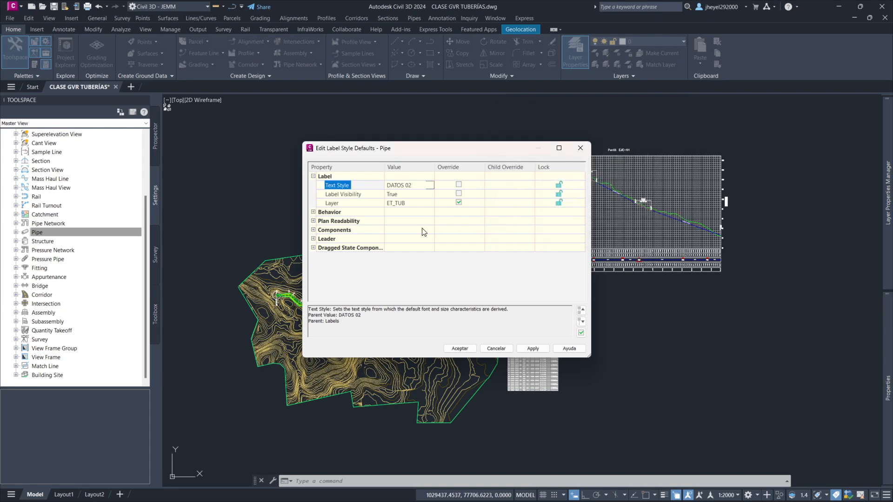
# Step: Review the Behavior, Plan Readability, Components, Leader and Dragged State Components groups, and accept the Pipe label style defaults
pyautogui.click(313, 212)
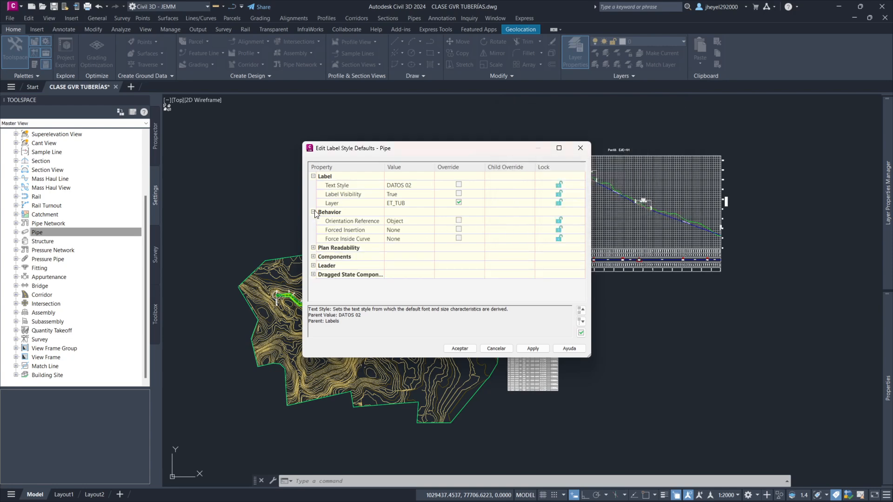
pyautogui.click(314, 212)
pyautogui.click(313, 221)
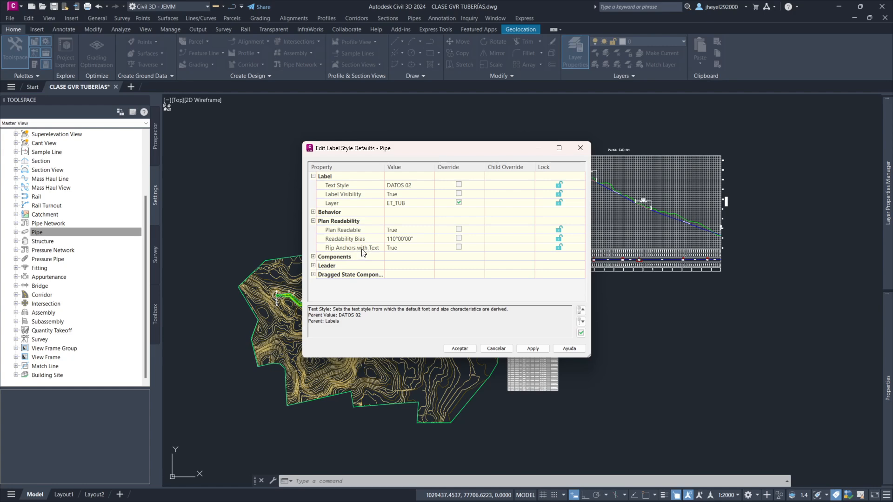
pyautogui.click(314, 257)
pyautogui.scroll(-1, 324, 251)
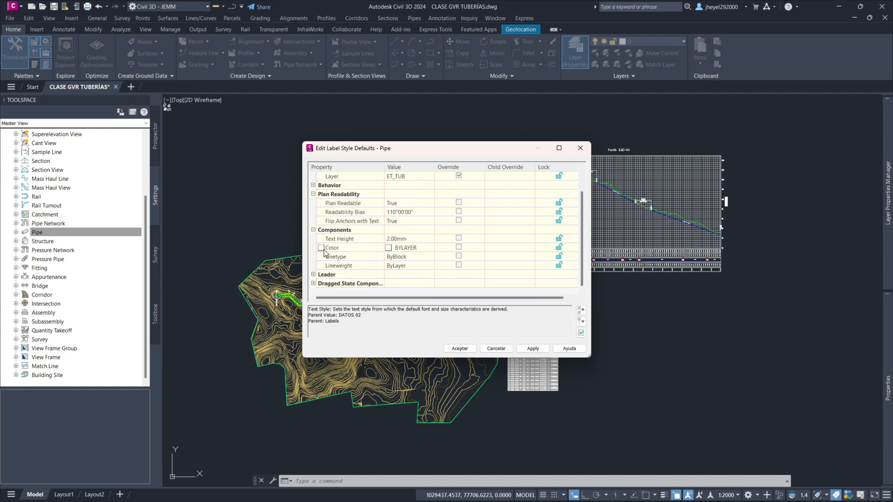
pyautogui.click(313, 274)
pyautogui.scroll(-3, 321, 272)
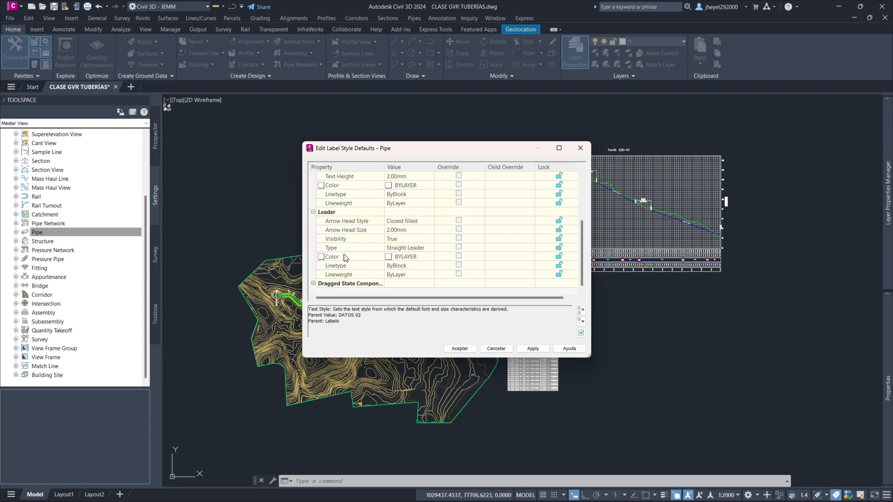
pyautogui.click(314, 284)
pyautogui.scroll(-4, 334, 265)
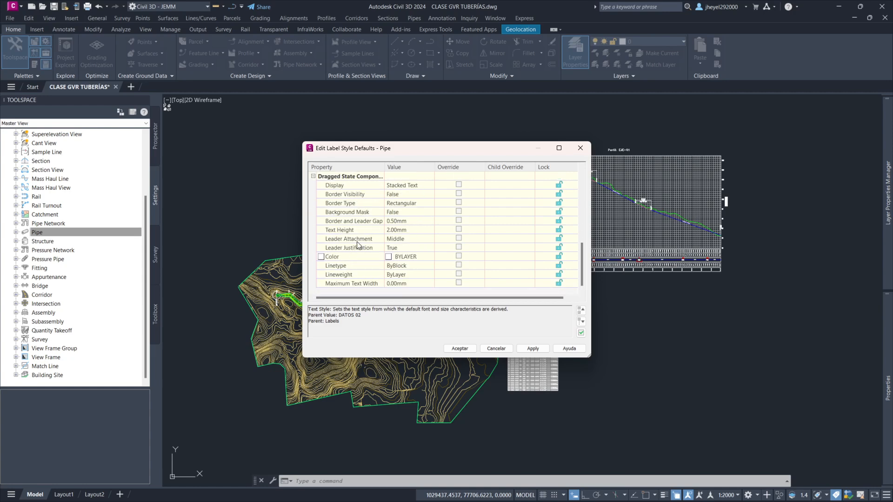
pyautogui.scroll(2, 341, 200)
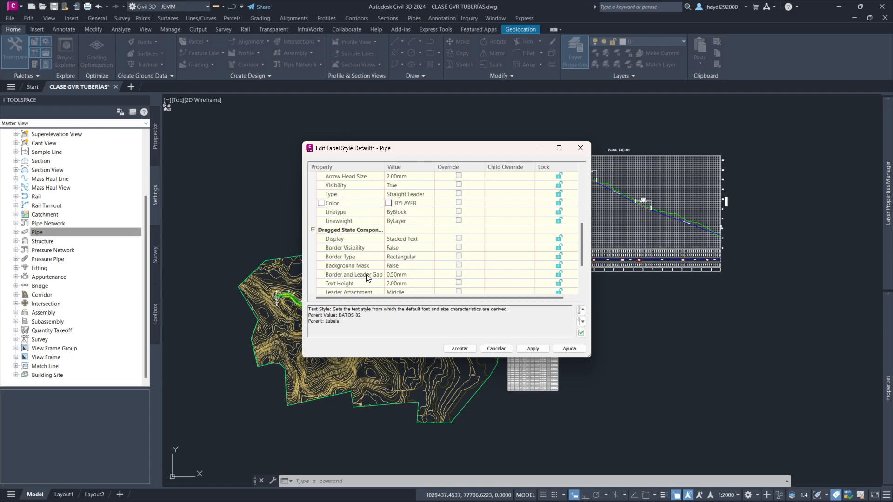
pyautogui.scroll(-1, 357, 233)
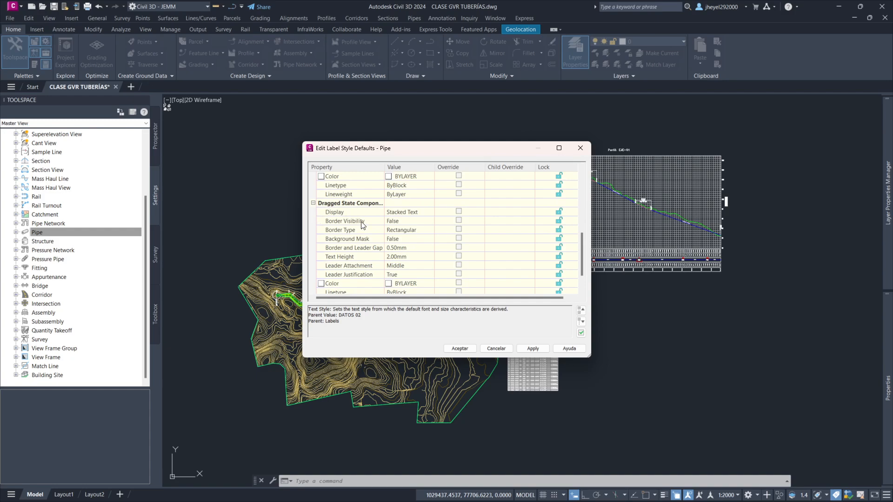
pyautogui.click(460, 349)
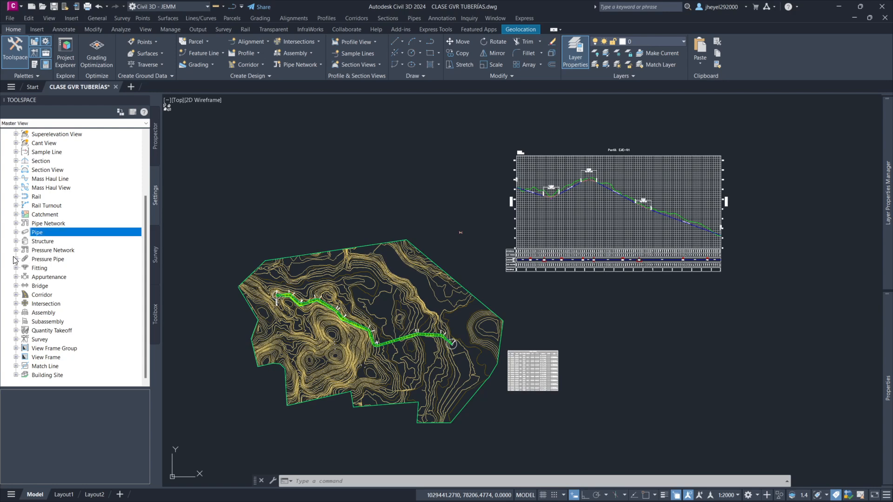
# Step: In the Structure label style defaults, create a new layer named ET_BUZÓN, assign it as the label layer, and accept the defaults
pyautogui.rightClick(41, 241)
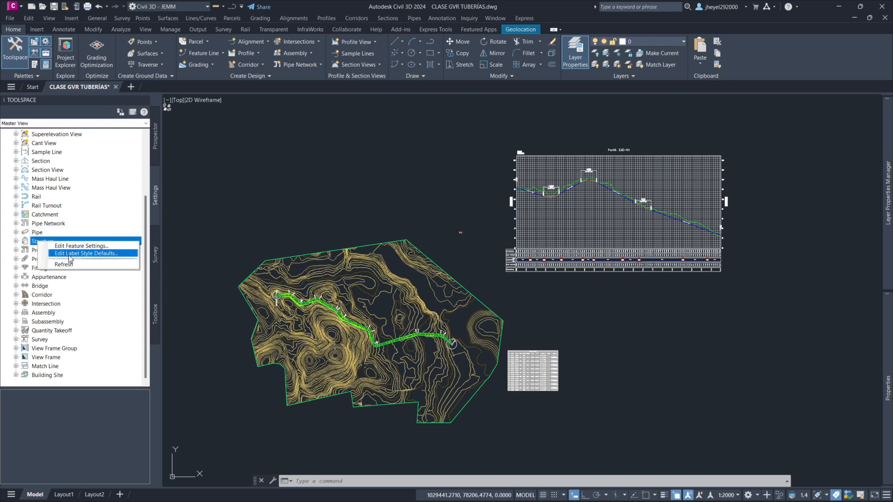
pyautogui.click(79, 254)
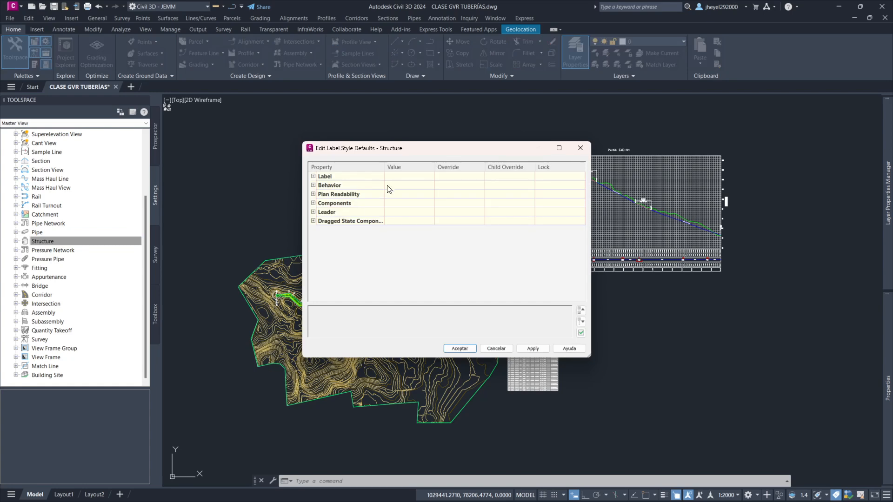
pyautogui.click(313, 177)
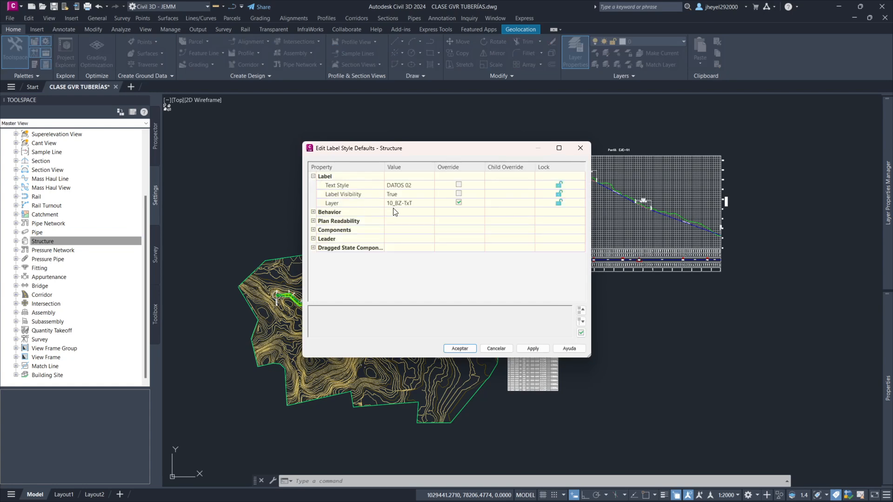
pyautogui.click(426, 207)
pyautogui.click(429, 204)
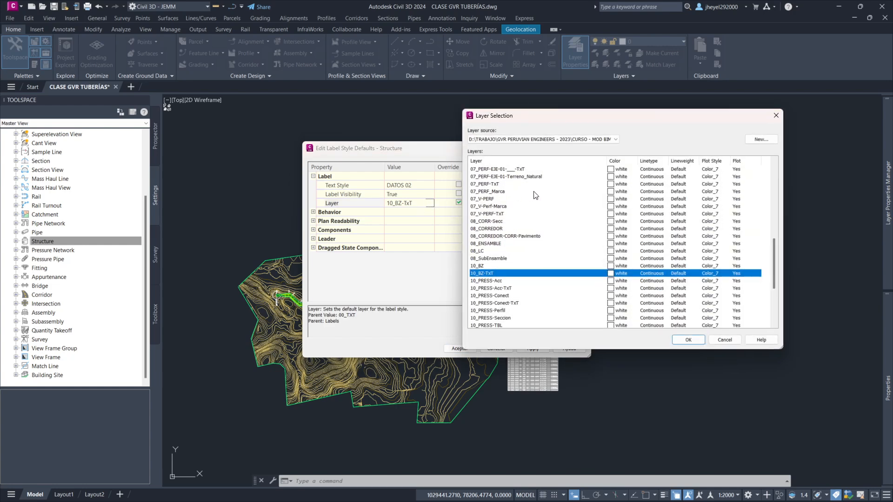
pyautogui.click(753, 138)
pyautogui.click(663, 213)
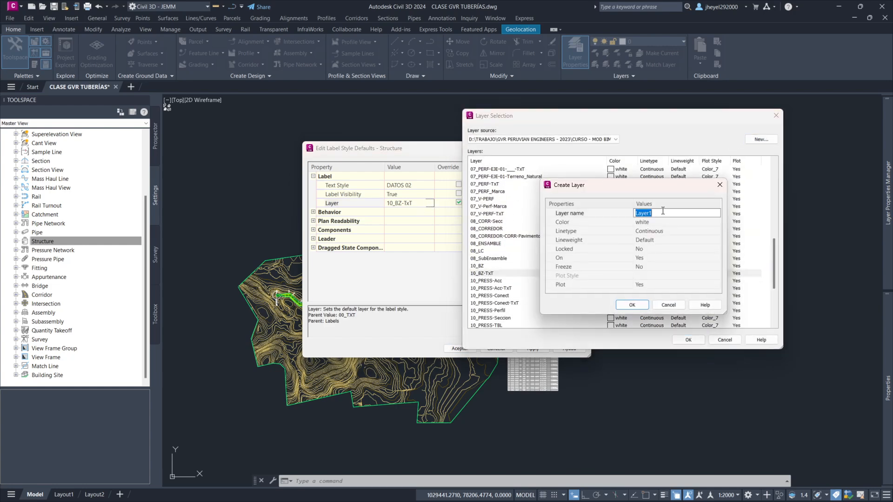
pyautogui.write('BU')
pyautogui.write('ZÓIN')
pyautogui.click(632, 305)
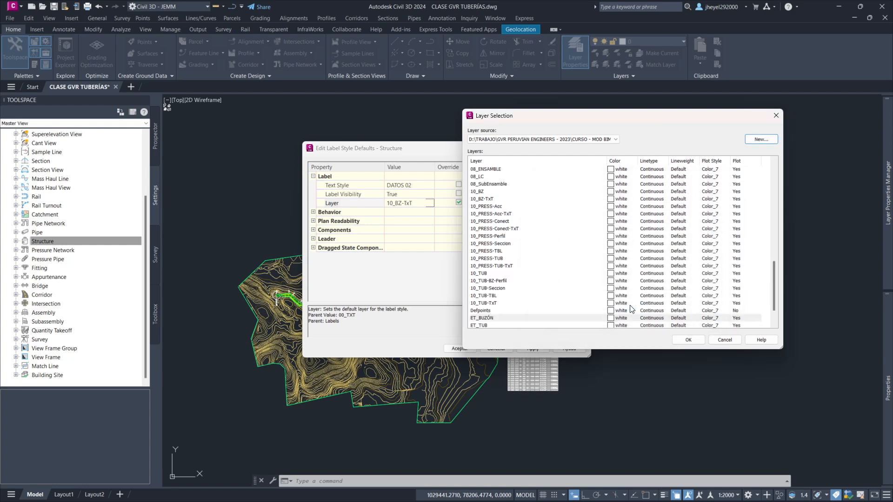
pyautogui.doubleClick(497, 318)
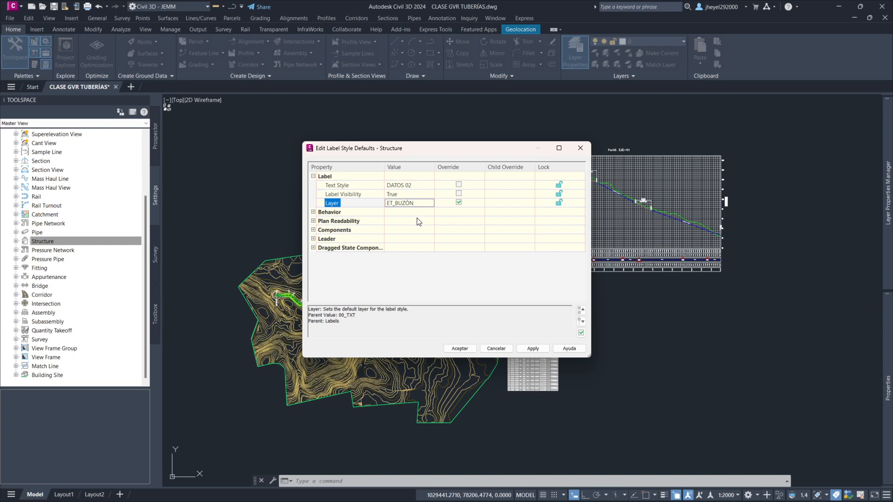
pyautogui.click(460, 349)
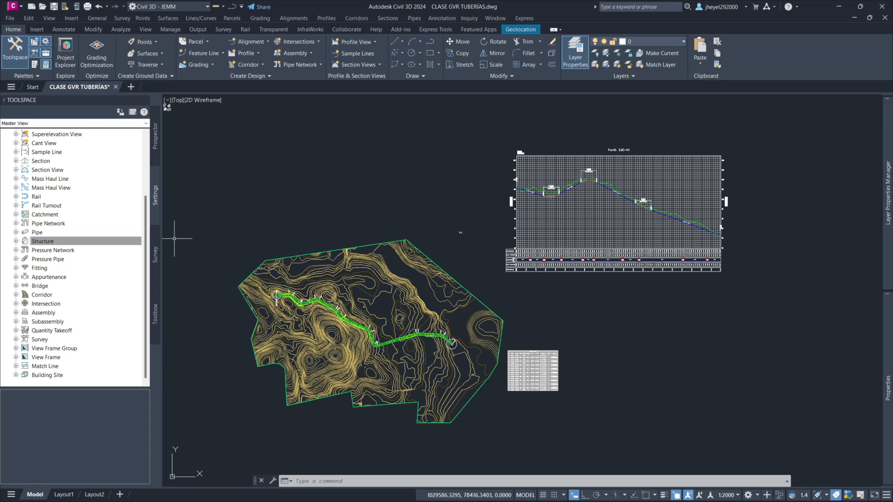
pyautogui.click(261, 195)
pyautogui.press('Escape')
pyautogui.click(297, 155)
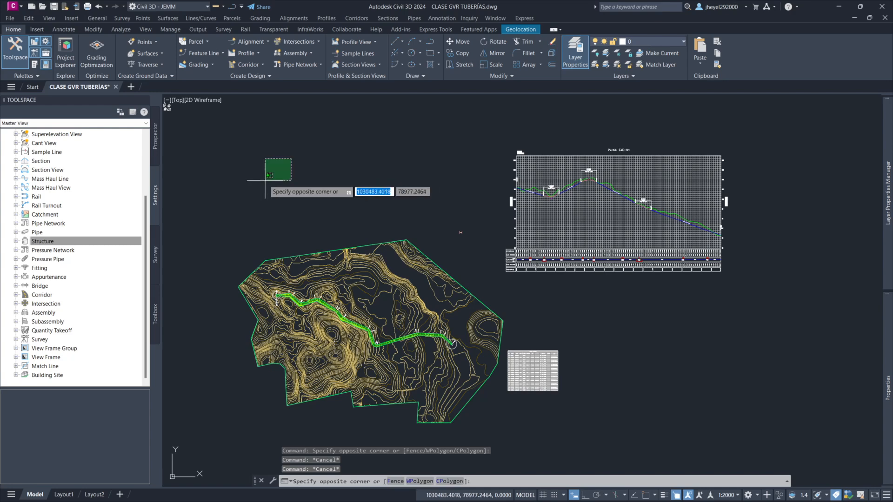
pyautogui.press('Escape')
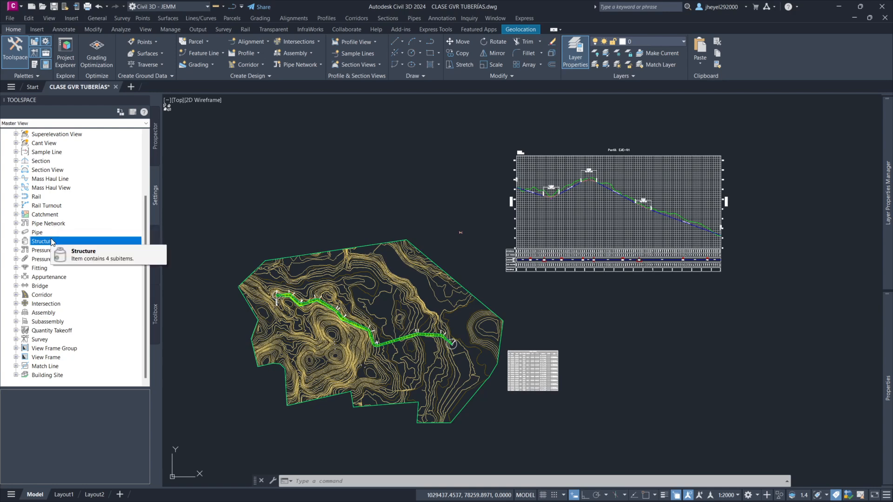
pyautogui.click(16, 224)
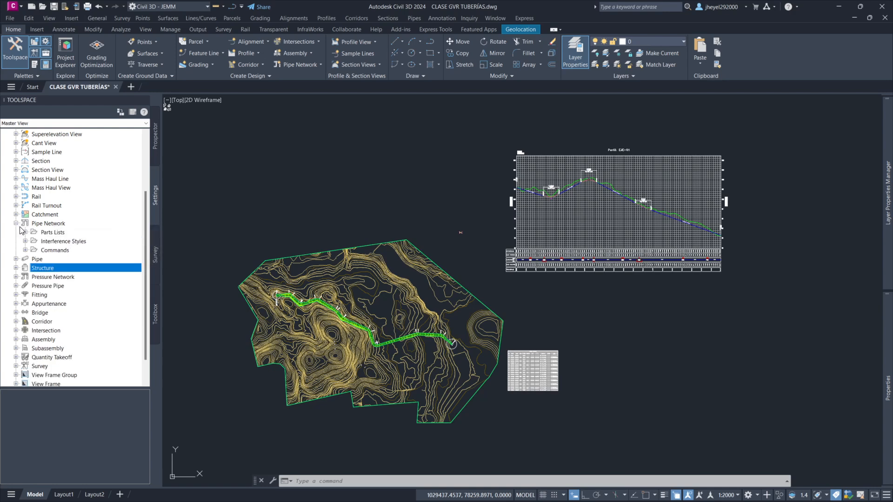
pyautogui.click(16, 224)
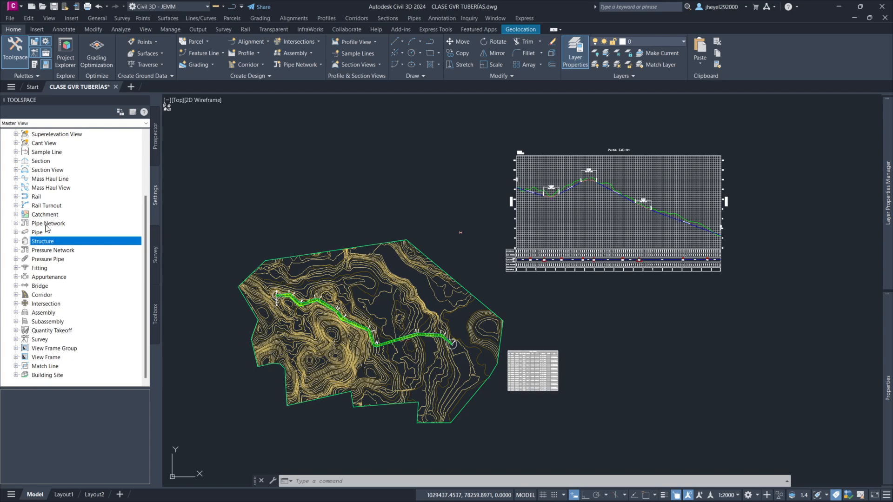
# Step: Open the Standard parts list under Pipe Network for editing and look through its information, pipes, structures and summary
pyautogui.click(16, 224)
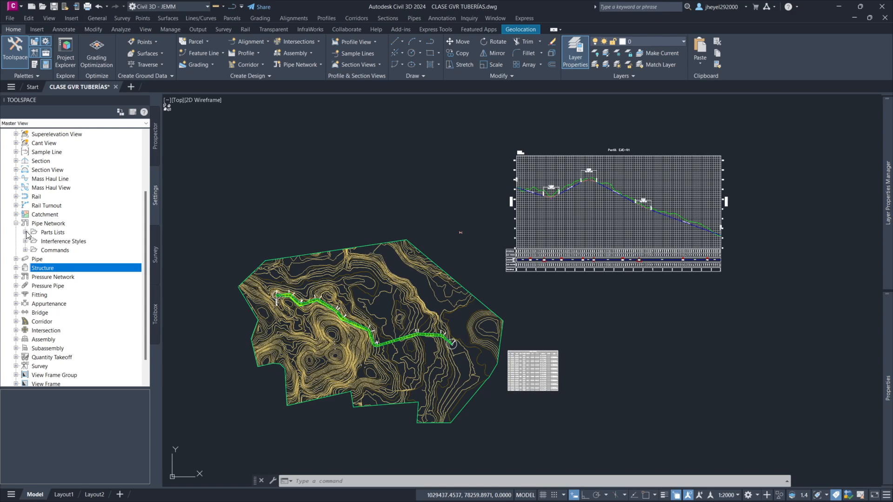
pyautogui.click(26, 232)
pyautogui.rightClick(69, 242)
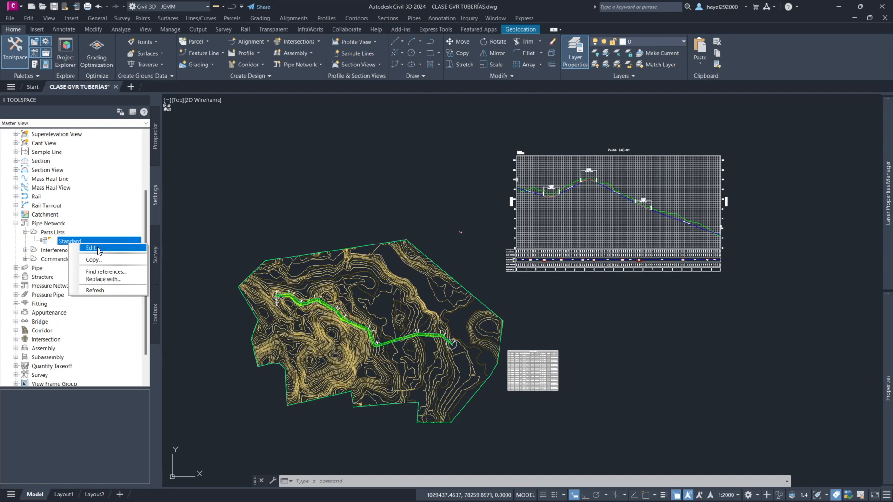
pyautogui.click(91, 248)
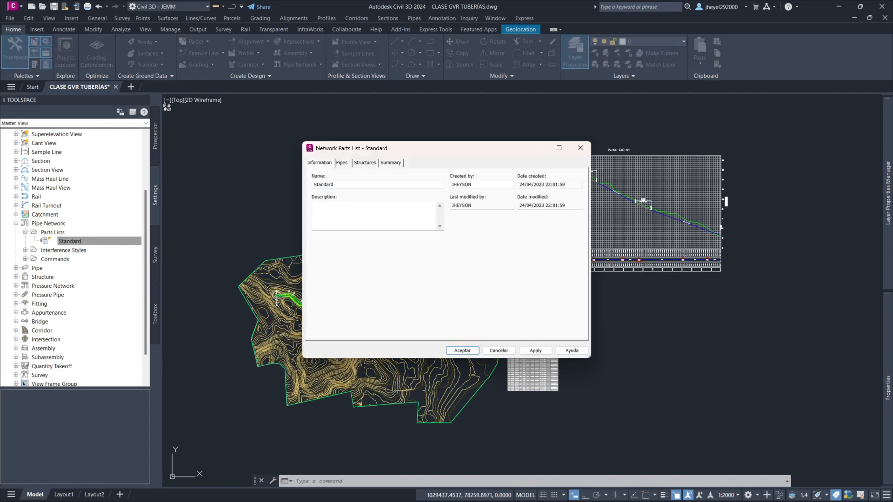
pyautogui.doubleClick(334, 185)
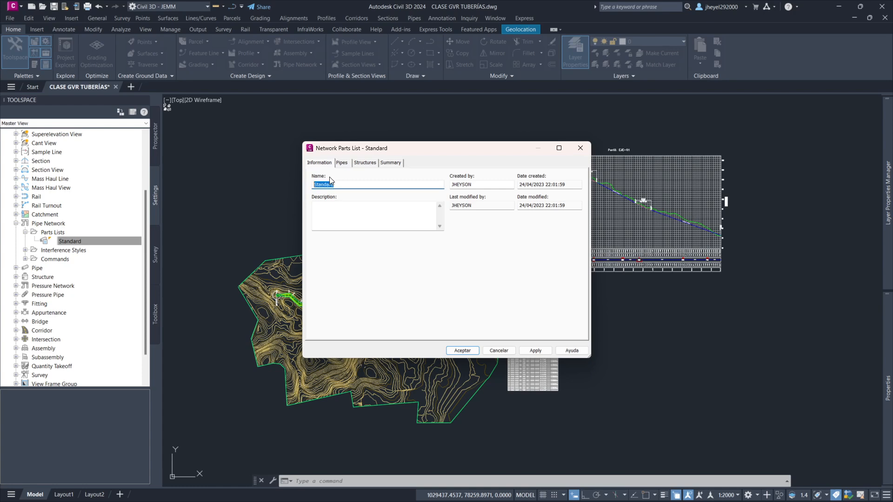
pyautogui.click(343, 164)
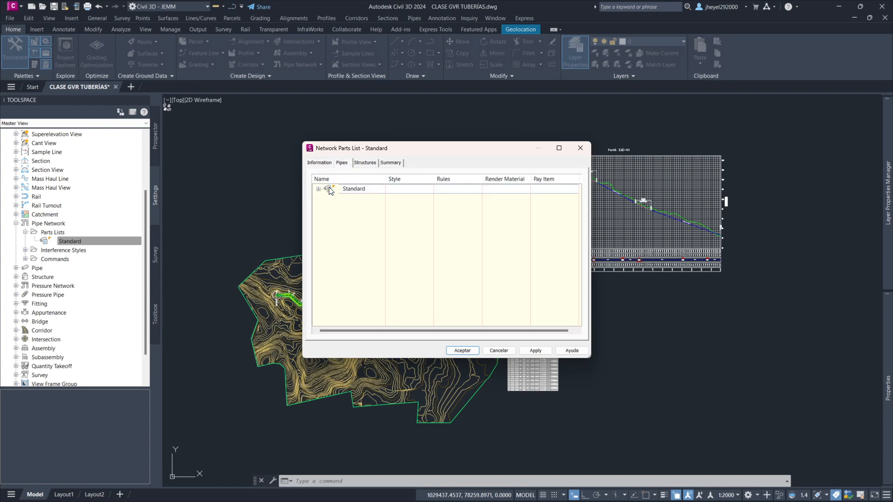
pyautogui.click(366, 164)
pyautogui.click(391, 163)
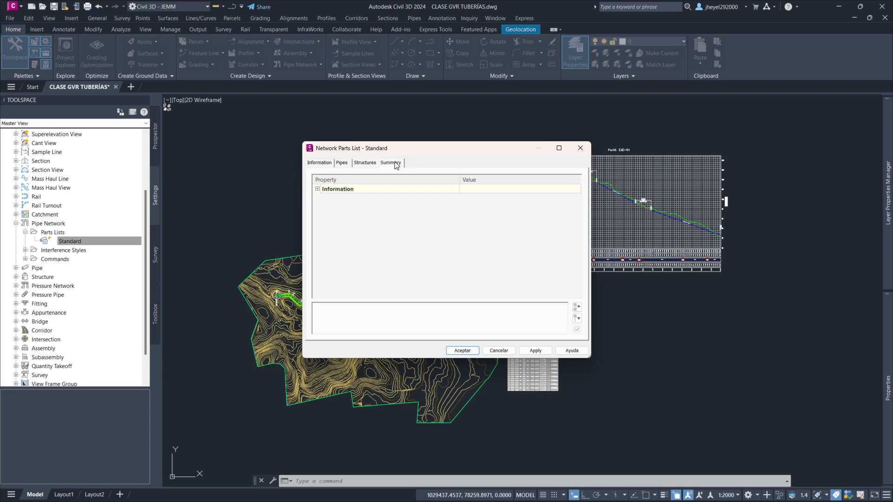
pyautogui.moveTo(370, 149); pyautogui.dragTo(363, 105)
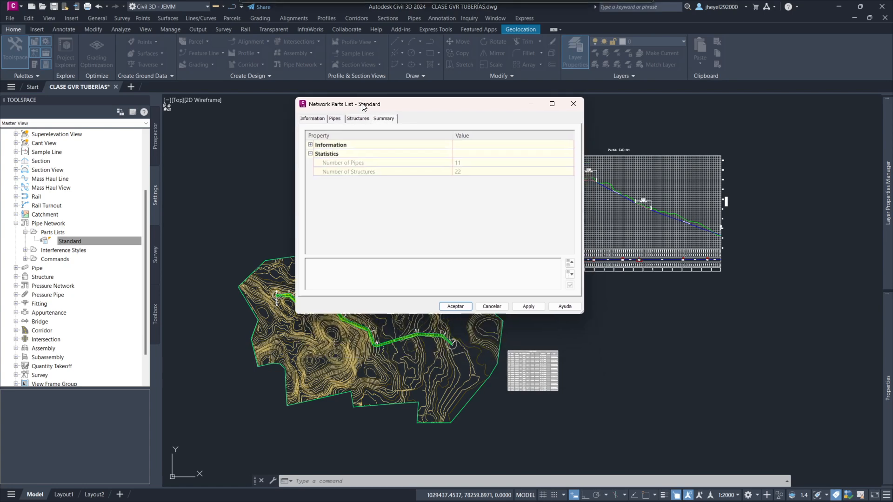
# Step: Enlarge the parts list dialog and examine the pipe sizes in the Concrete, Ductile Iron, PVC and Corrugated Metal pipe families
pyautogui.click(339, 119)
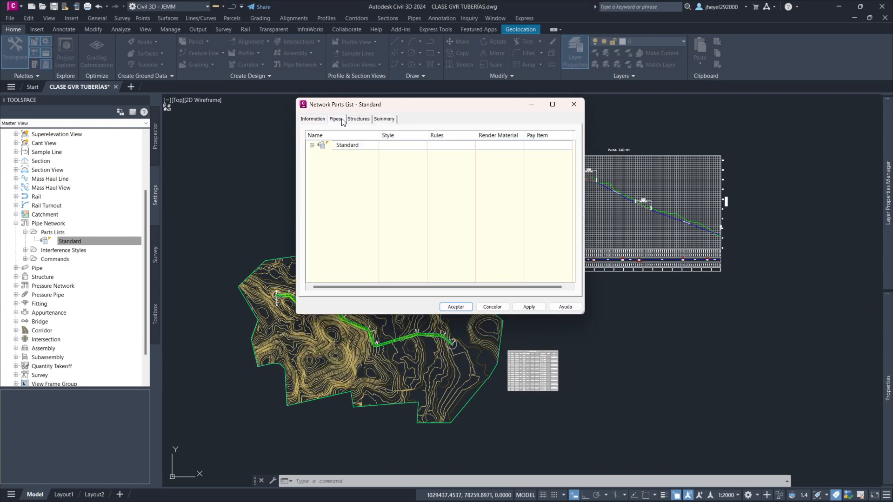
pyautogui.click(312, 146)
pyautogui.moveTo(584, 312); pyautogui.dragTo(811, 376)
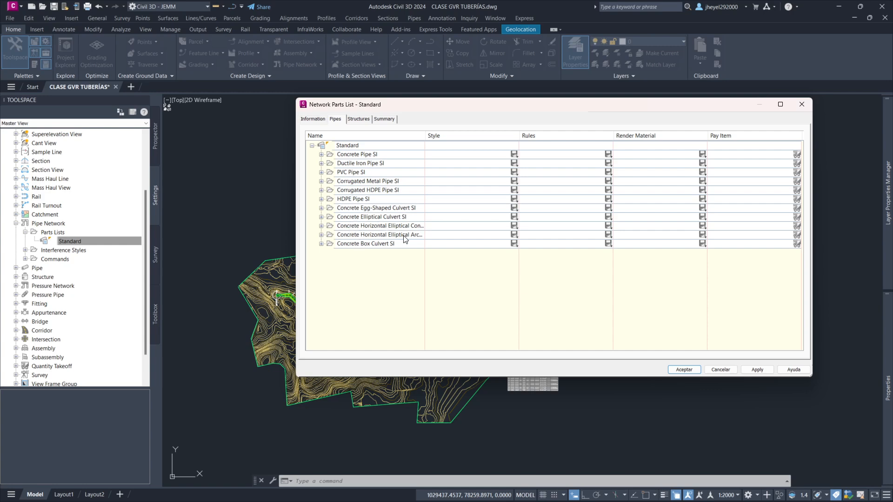
pyautogui.click(322, 154)
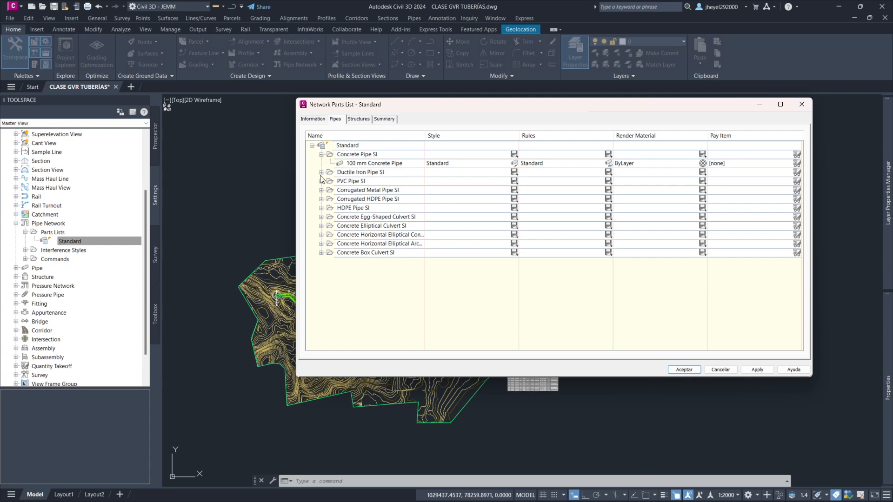
pyautogui.click(321, 172)
pyautogui.click(321, 190)
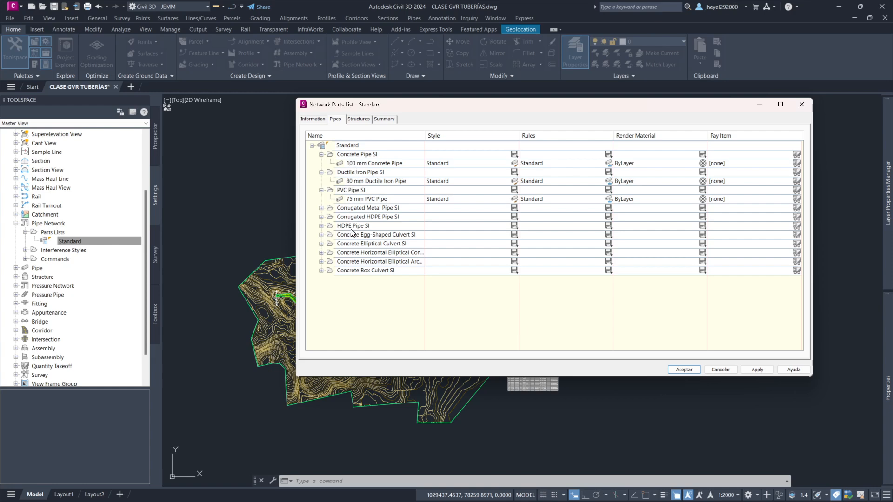
pyautogui.click(364, 164)
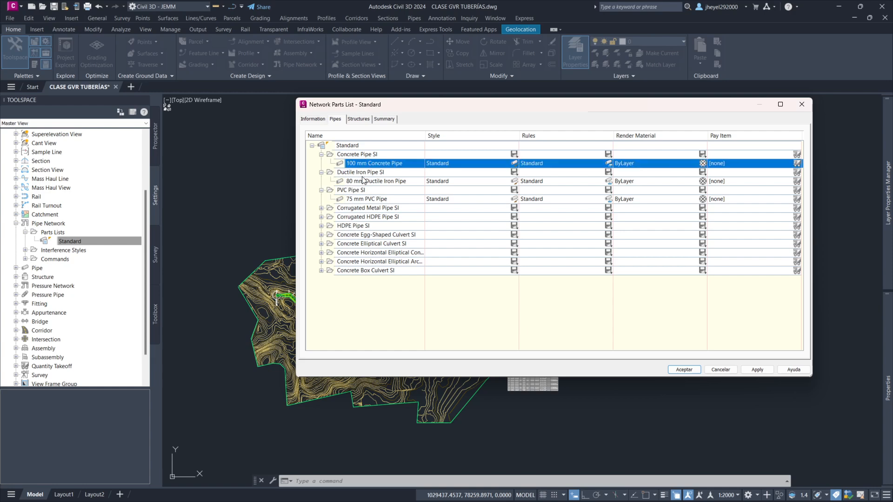
pyautogui.click(365, 183)
pyautogui.click(362, 200)
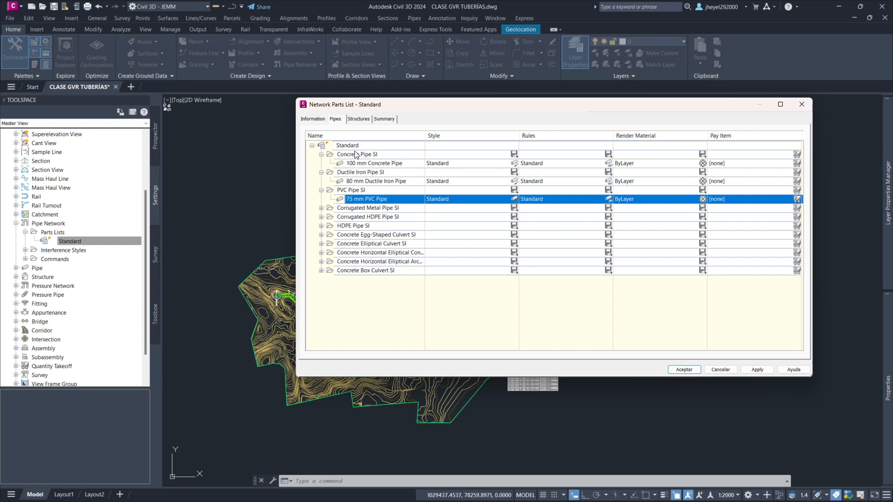
pyautogui.click(322, 208)
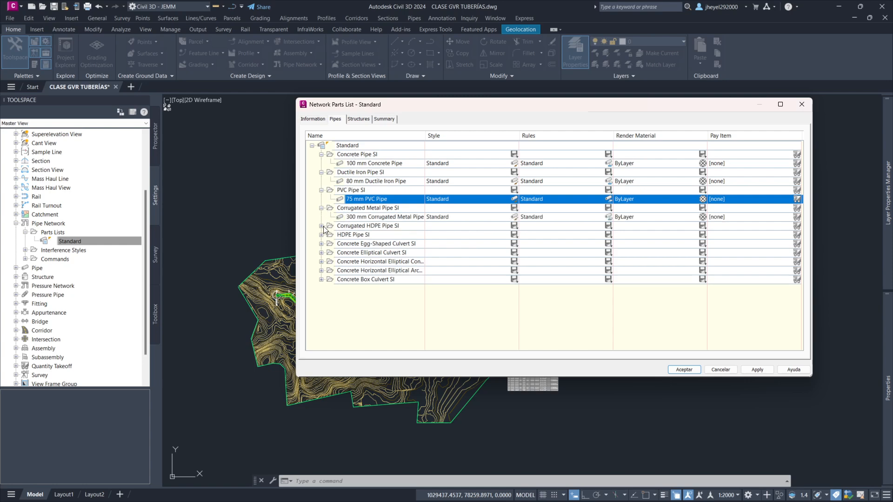
pyautogui.click(321, 208)
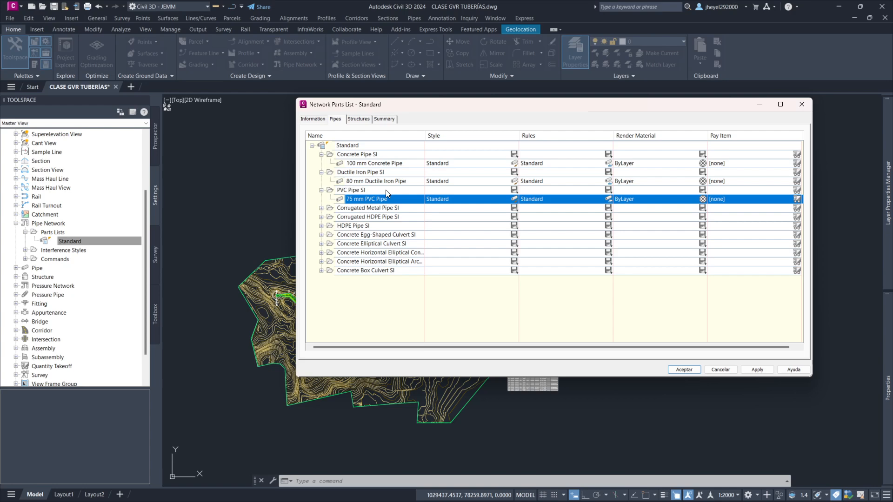
# Step: Open the Standard pipe style of the 100 mm Concrete Pipe, review its plan, section and display settings, and close it without changes
pyautogui.click(468, 163)
pyautogui.click(513, 163)
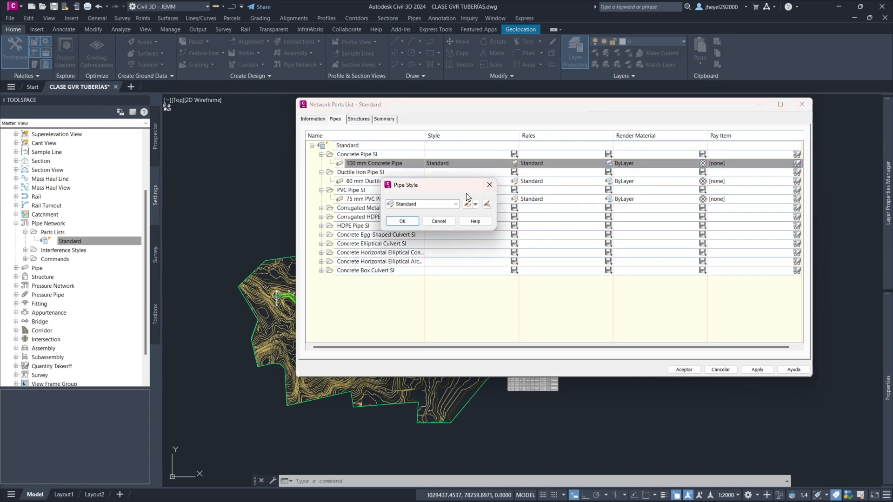
pyautogui.click(473, 204)
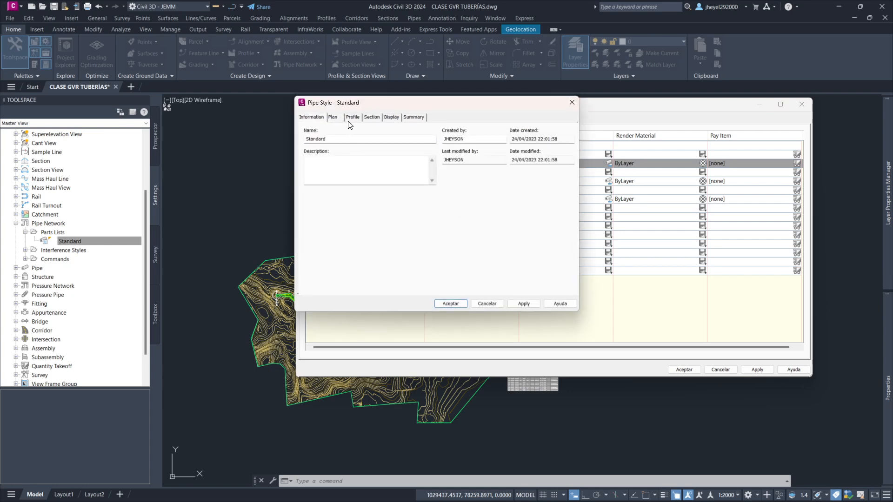
pyautogui.click(333, 117)
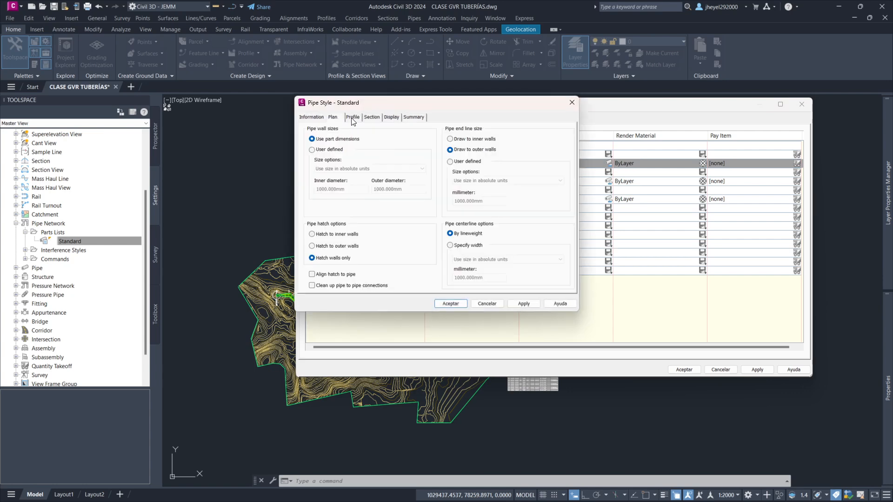
pyautogui.click(372, 122)
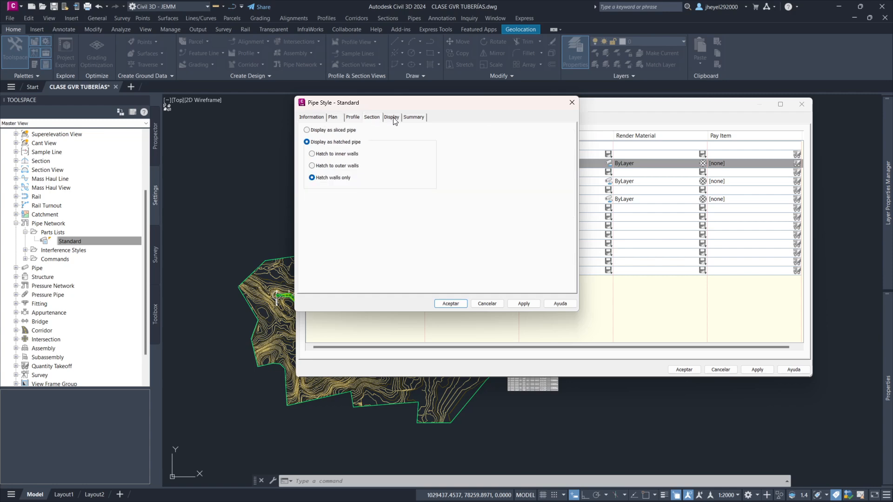
pyautogui.click(391, 117)
pyautogui.click(351, 139)
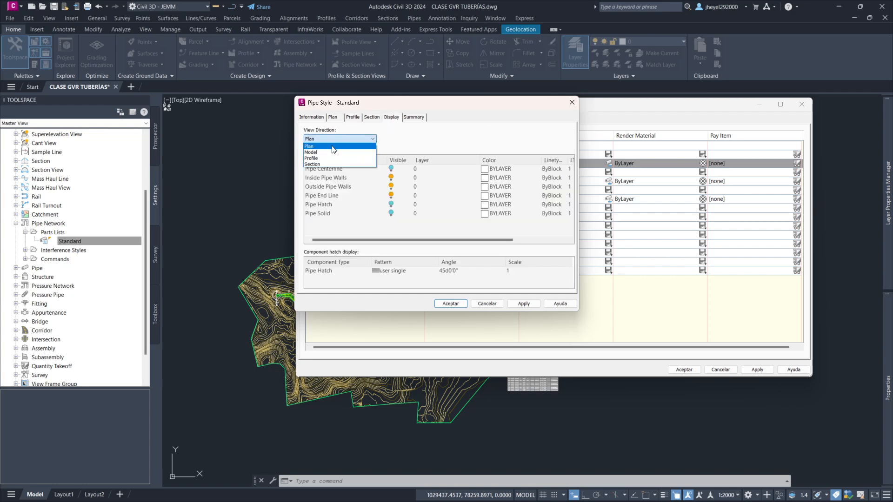
pyautogui.click(346, 145)
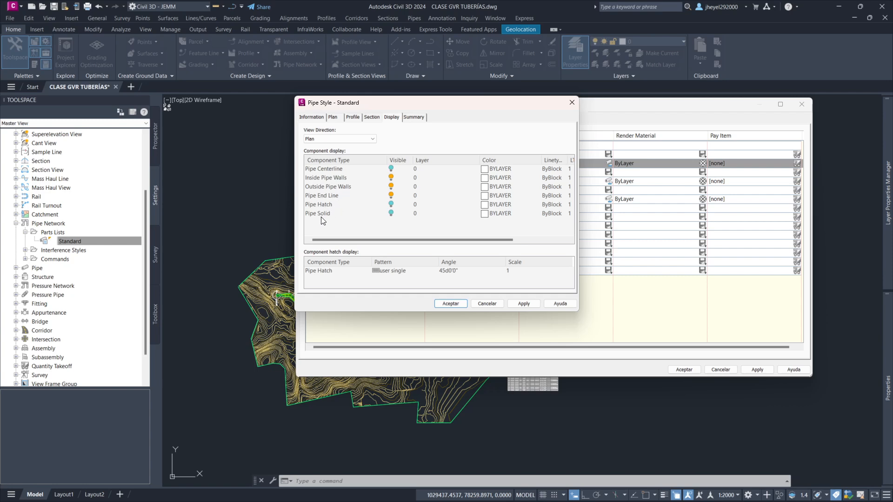
pyautogui.click(572, 103)
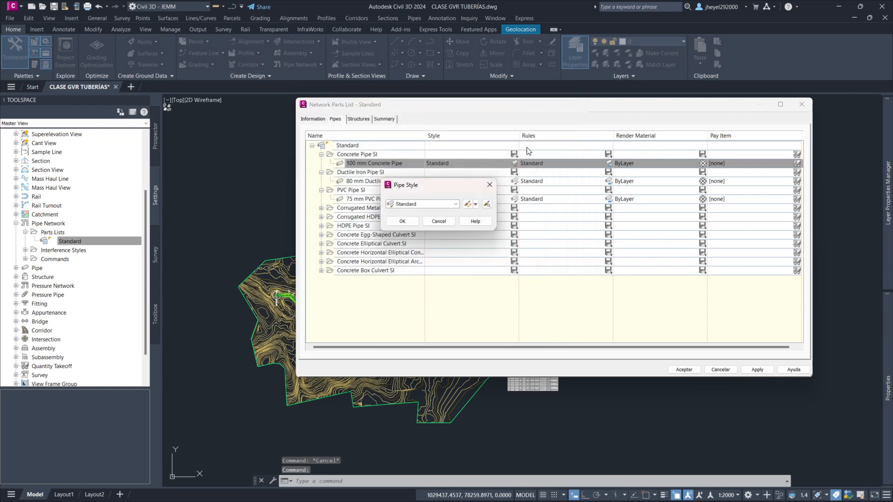
pyautogui.click(490, 186)
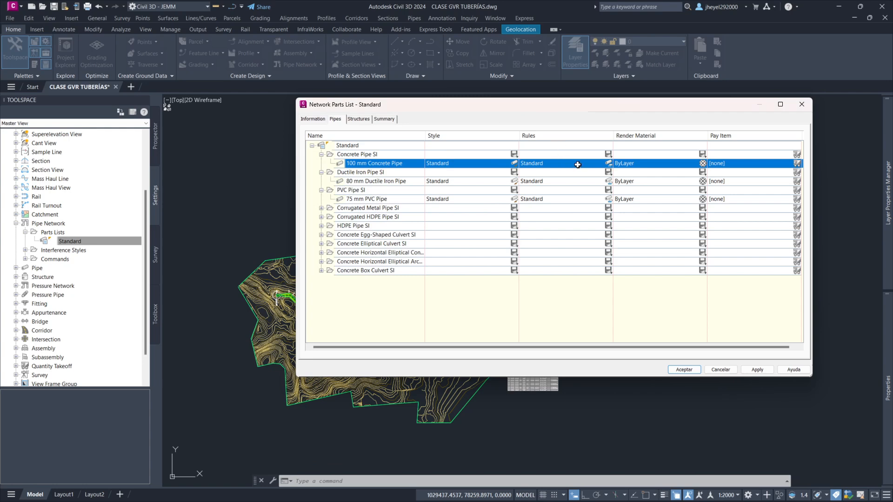
# Step: Open the Standard pipe rule set of the 100 mm Concrete Pipe and review its information and its Cover and Slope and Length Check rules
pyautogui.click(608, 163)
pyautogui.click(466, 205)
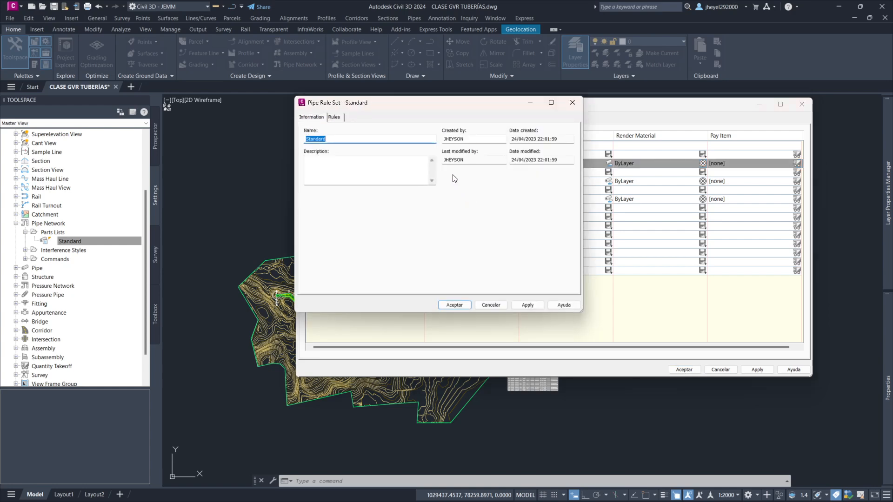
pyautogui.click(342, 168)
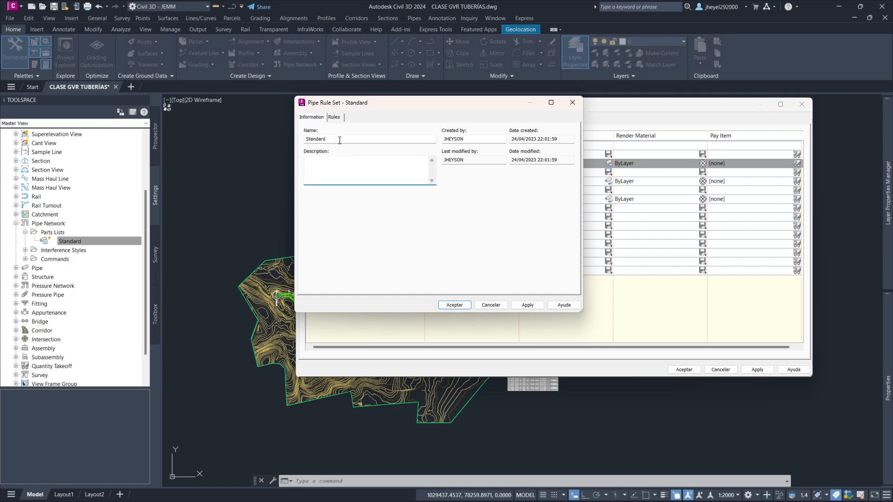
pyautogui.moveTo(339, 140); pyautogui.dragTo(311, 140)
pyautogui.click(321, 158)
pyautogui.click(334, 118)
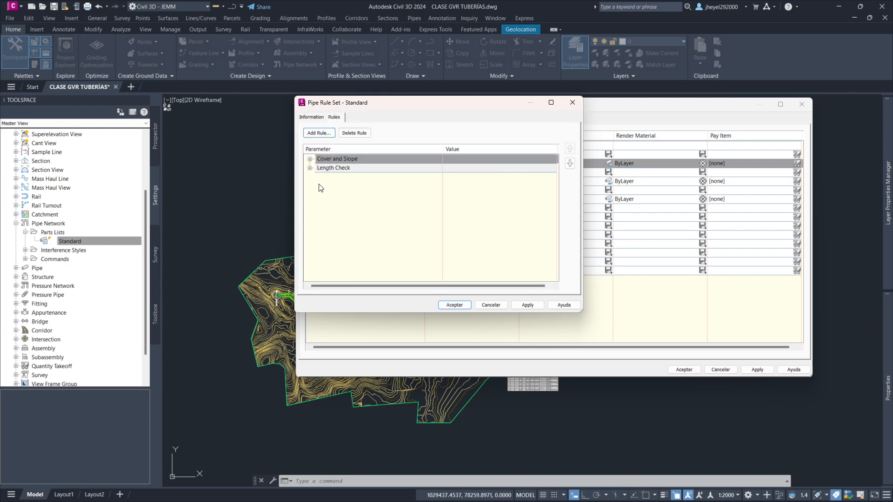
pyautogui.click(310, 159)
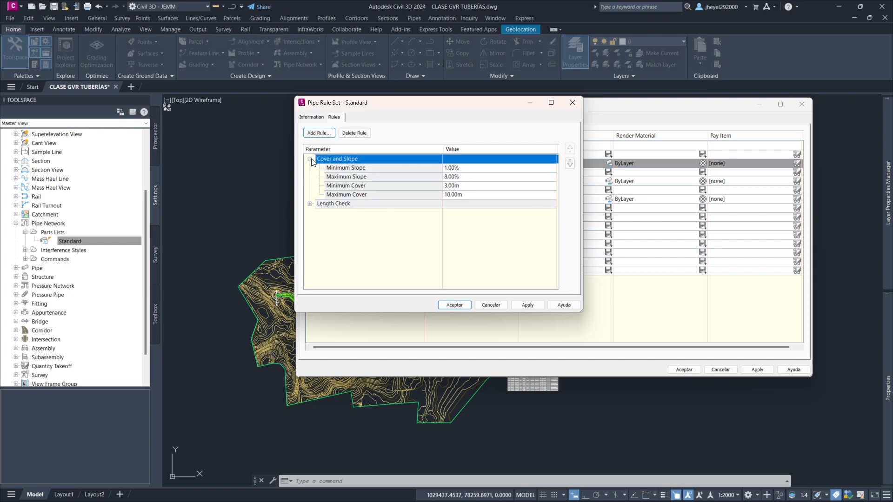
pyautogui.click(310, 204)
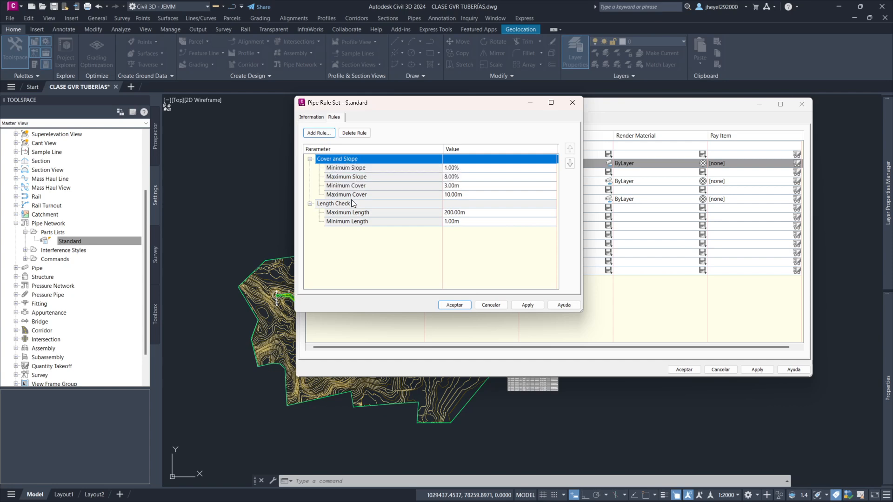
# Step: Examine the minimum and maximum slope and cover values in the Cover and Slope rule without changing them
pyautogui.click(465, 169)
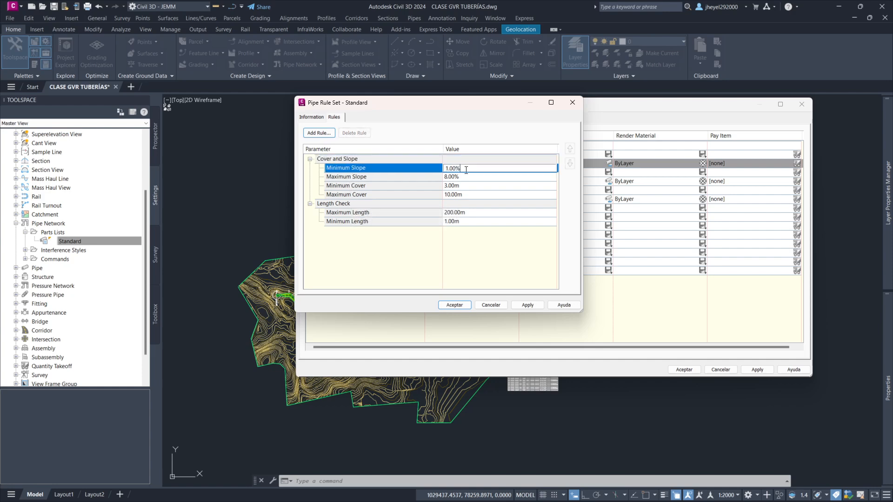
pyautogui.moveTo(467, 170); pyautogui.dragTo(443, 170)
pyautogui.press('Escape')
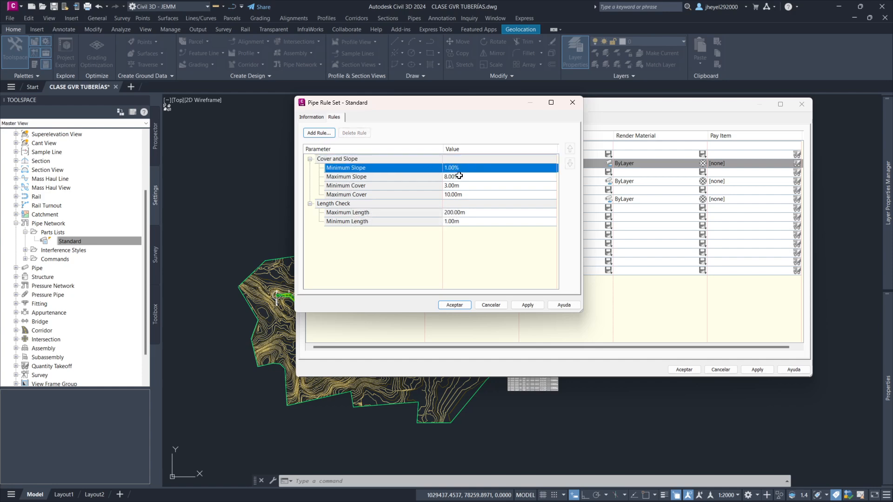
pyautogui.click(464, 177)
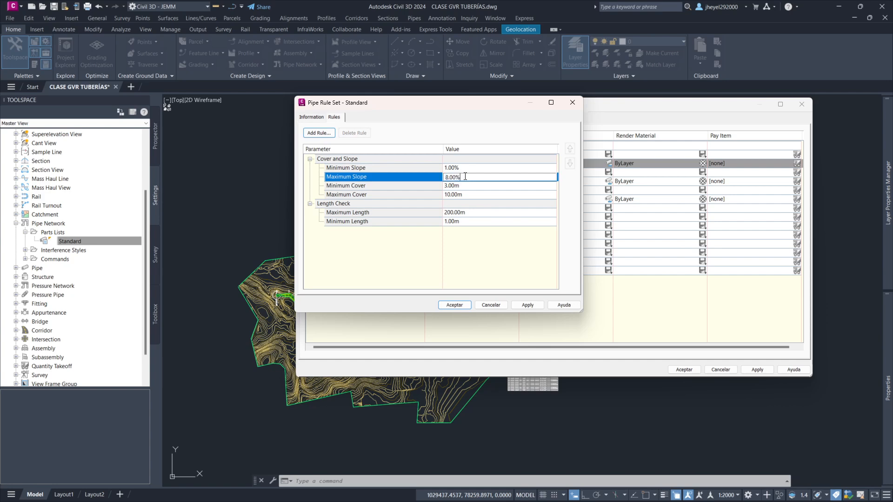
pyautogui.moveTo(465, 176); pyautogui.dragTo(445, 178)
pyautogui.click(465, 186)
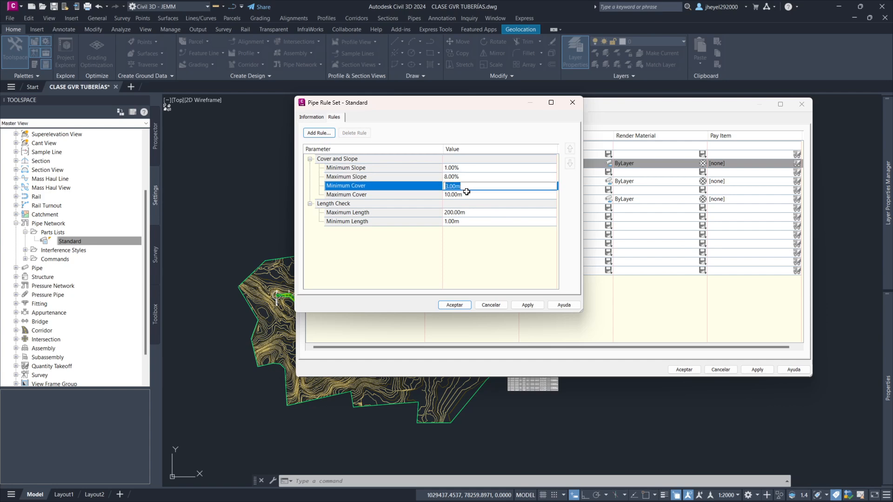
pyautogui.click(469, 196)
pyautogui.click(470, 186)
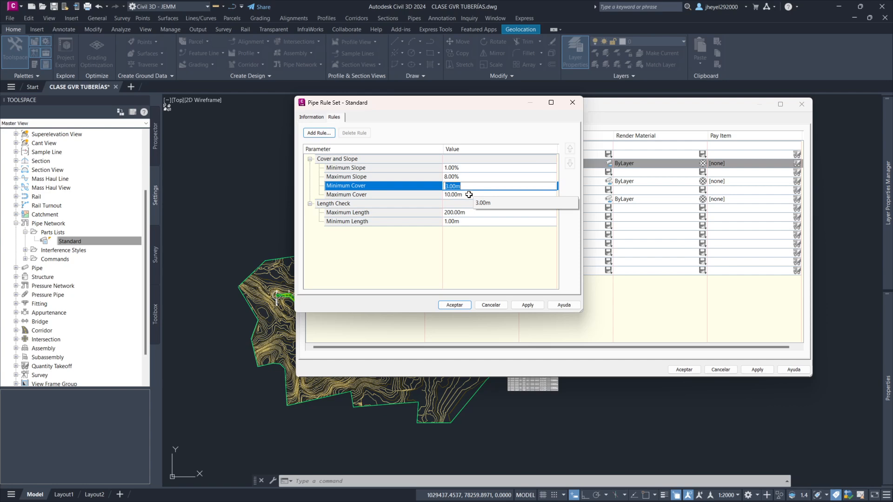
pyautogui.click(310, 159)
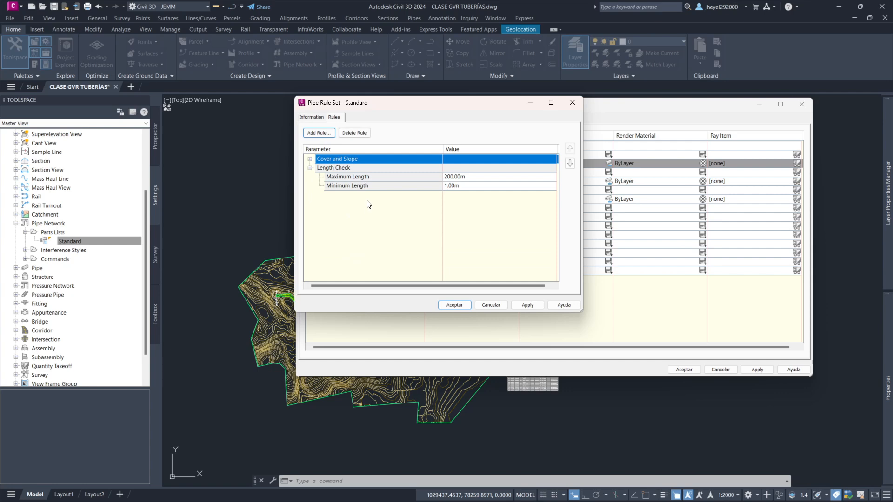
# Step: Examine the minimum and maximum length in the Length Check rule, and close the pipe rule set without changes
pyautogui.click(458, 187)
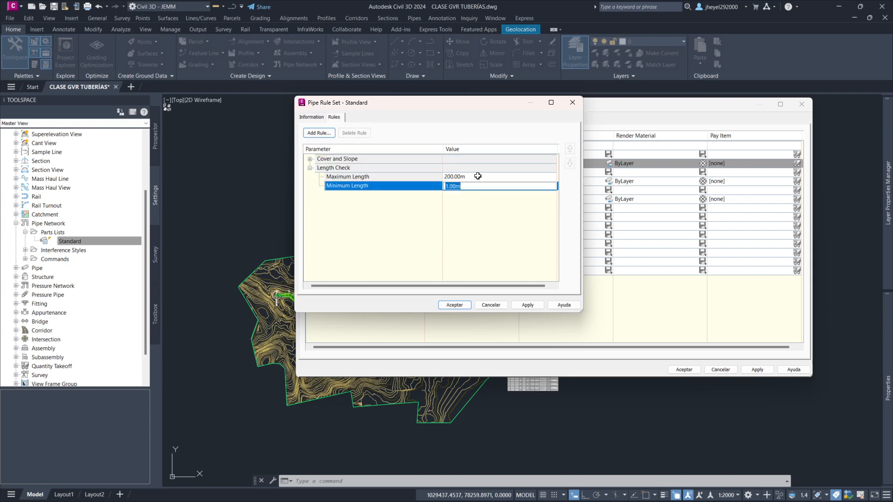
pyautogui.click(478, 177)
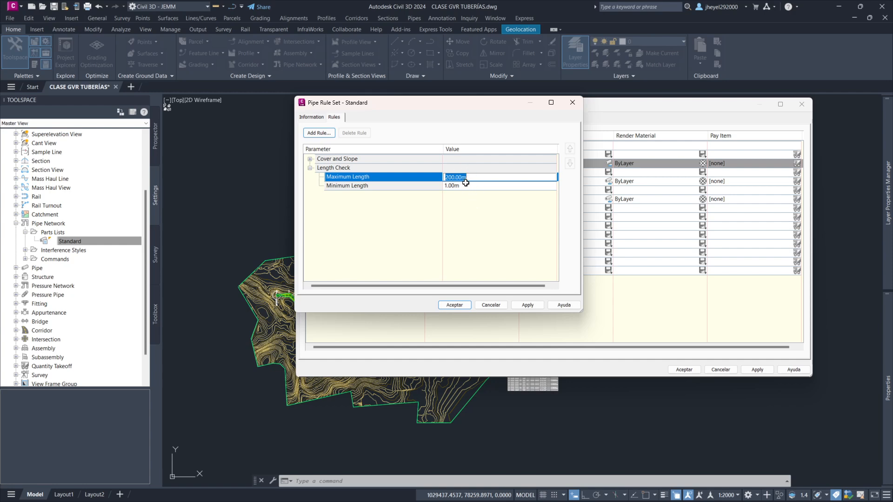
pyautogui.click(572, 106)
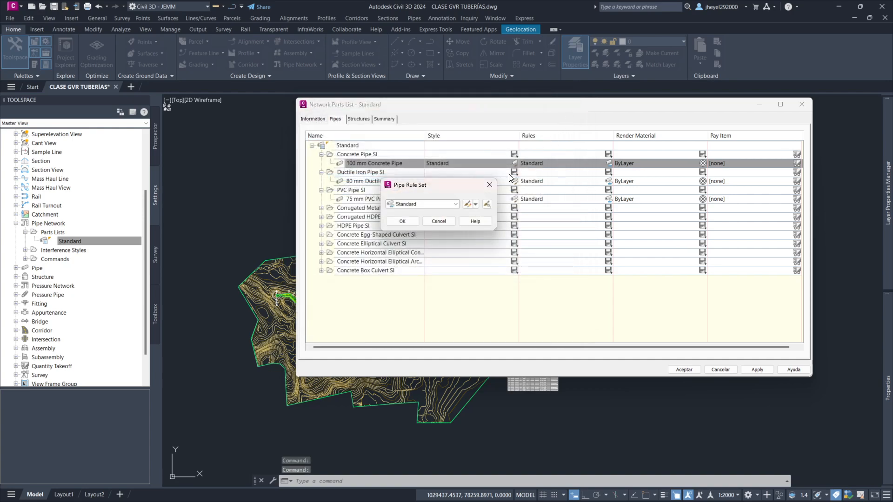
pyautogui.click(490, 184)
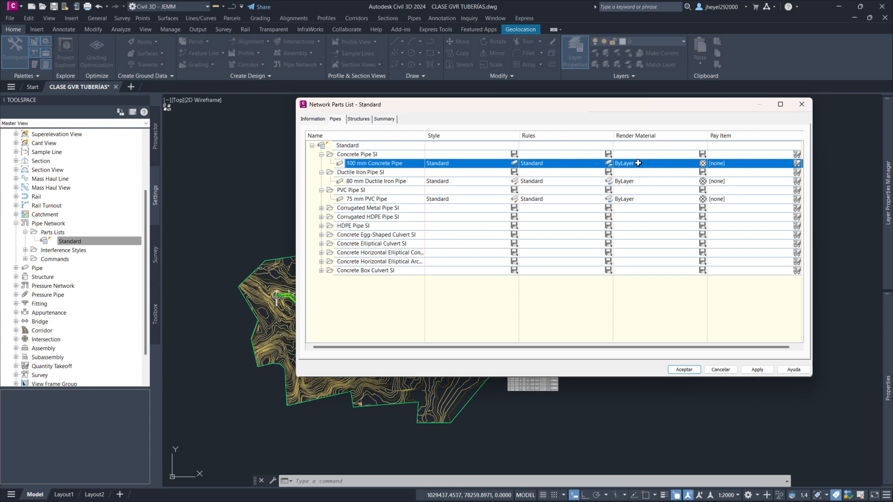
# Step: Examine the structure families in the Standard parts list, widening the name column to read them, and close the parts list
pyautogui.click(356, 120)
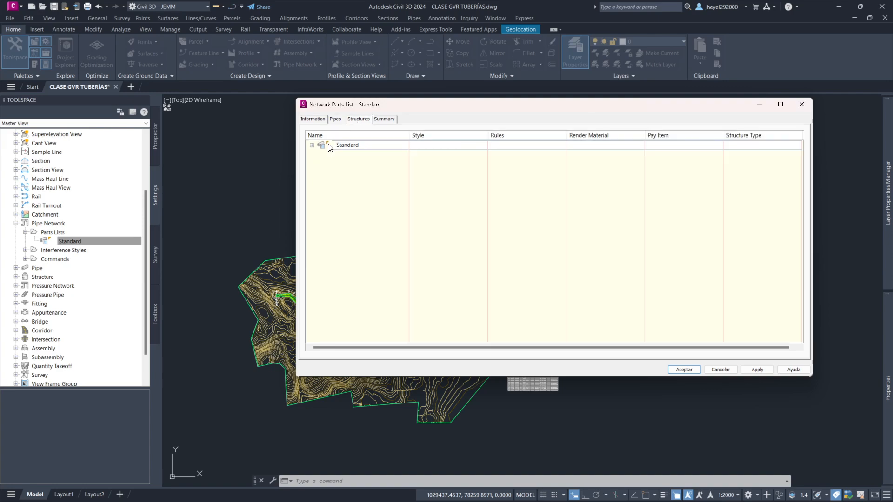
pyautogui.click(312, 146)
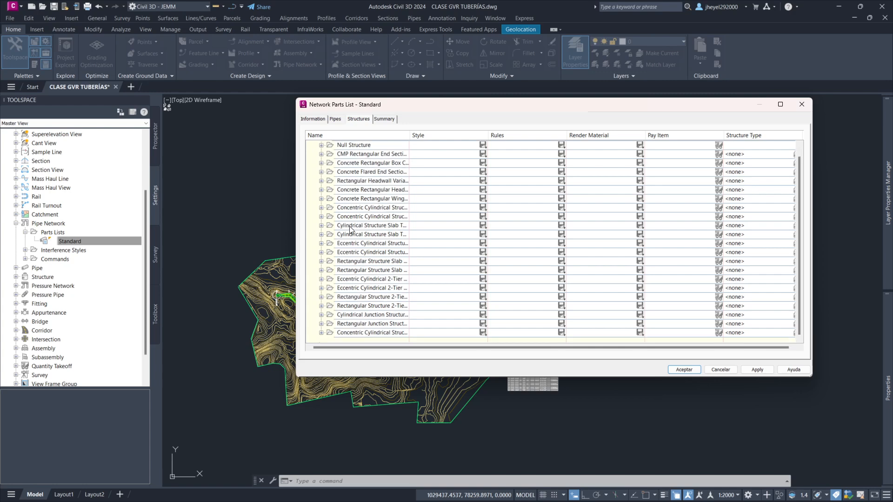
pyautogui.moveTo(427, 135); pyautogui.dragTo(466, 134)
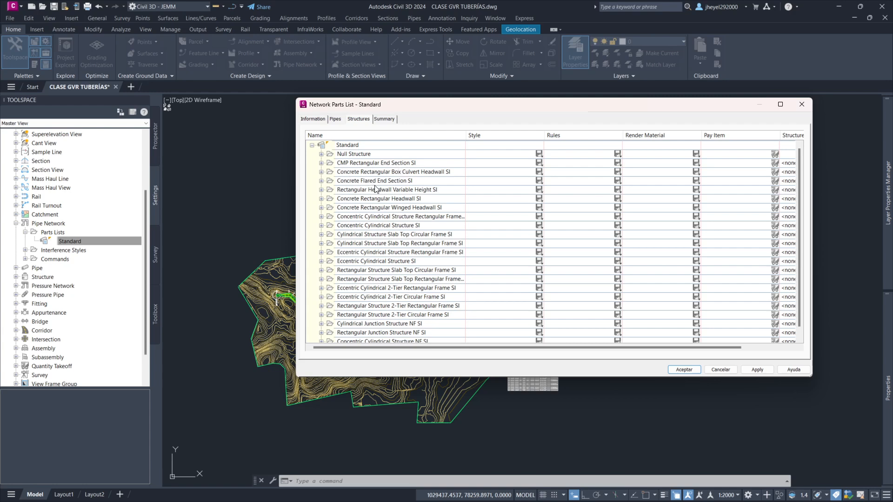
pyautogui.scroll(-1, 374, 222)
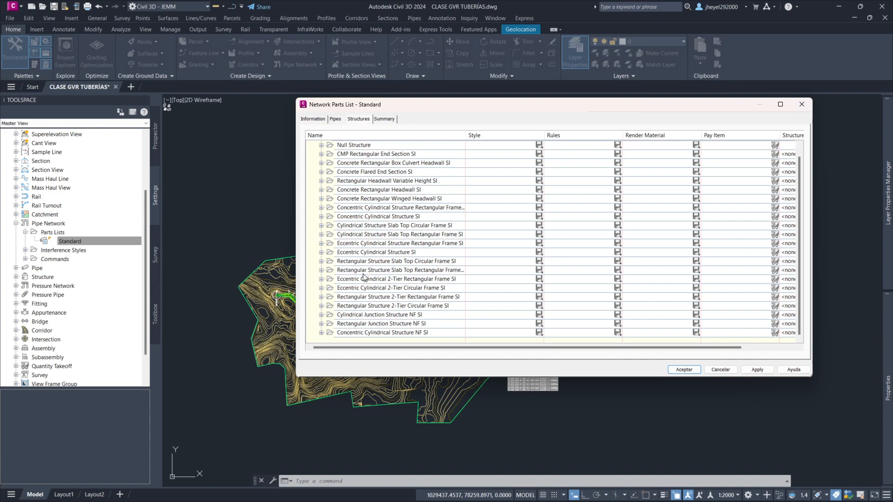
pyautogui.scroll(1, 365, 278)
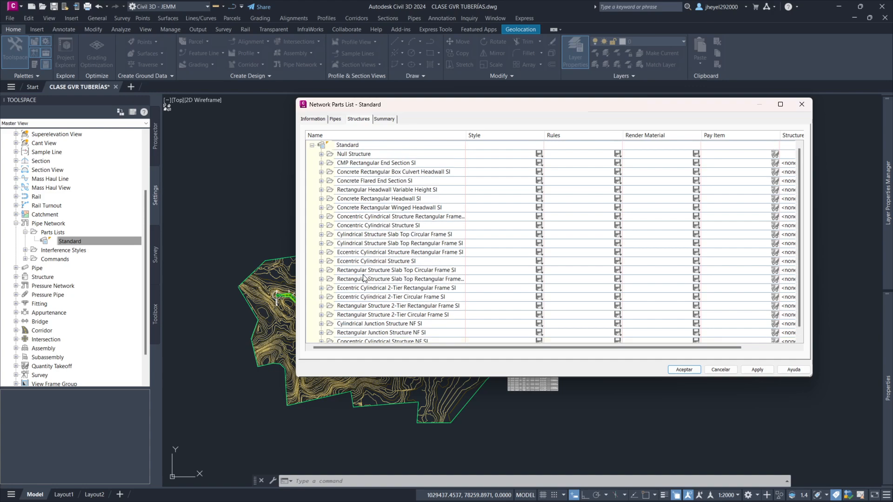
pyautogui.click(337, 120)
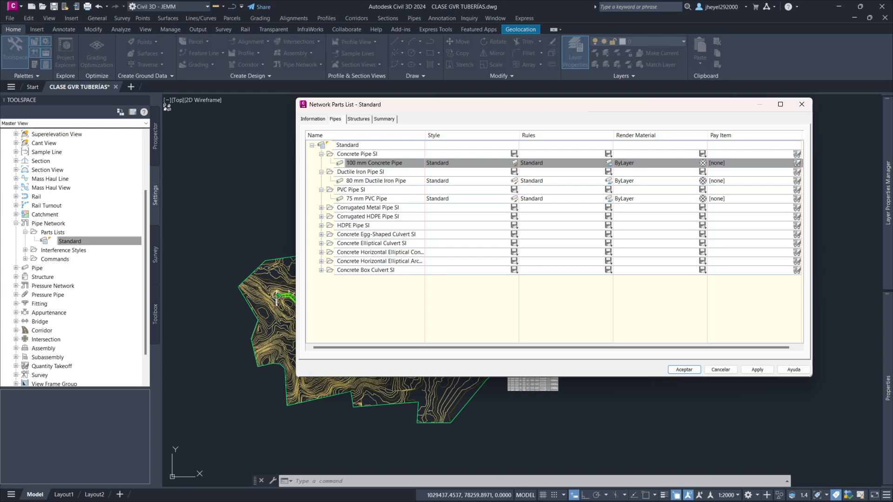
pyautogui.click(801, 104)
# Step: Create a new parts list under Pipe Network and name it Proyecto_GVR
pyautogui.rightClick(74, 233)
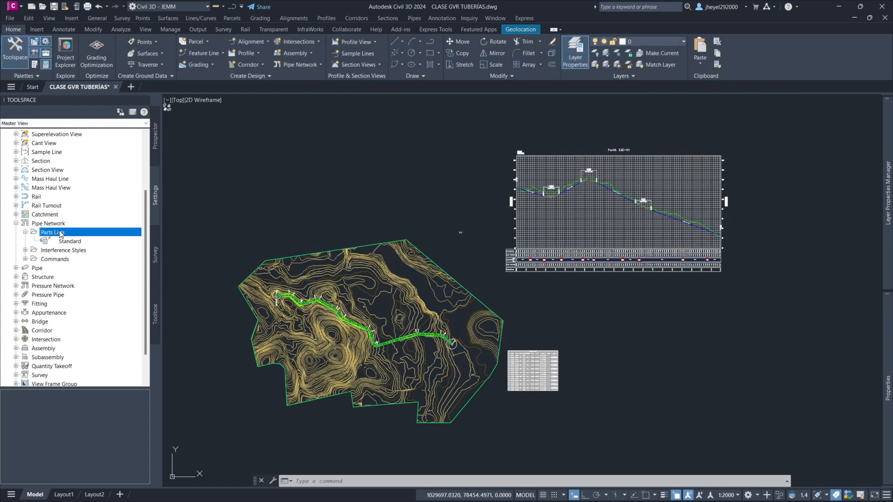
pyautogui.click(85, 235)
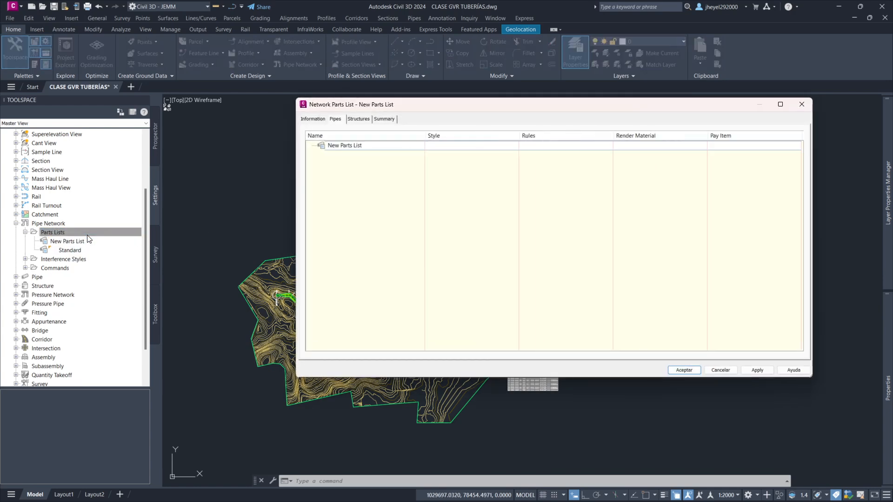
pyautogui.click(313, 119)
pyautogui.moveTo(347, 140); pyautogui.dragTo(289, 146)
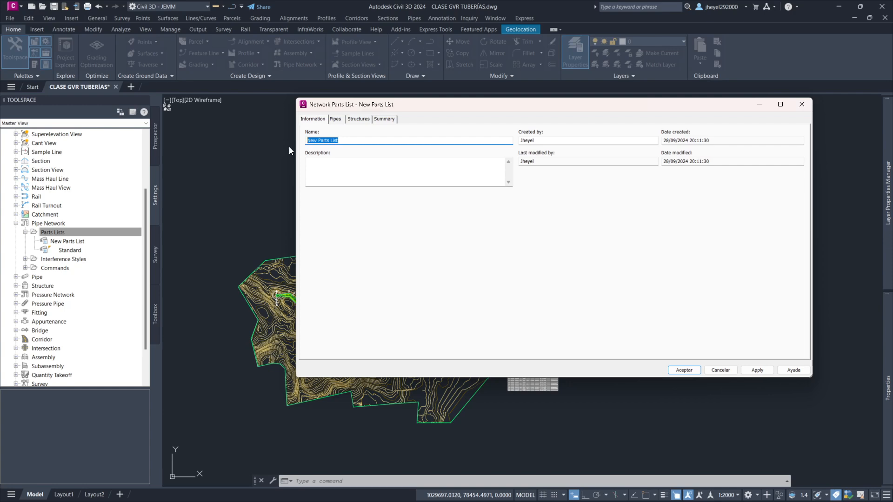
pyautogui.write('Prote')
# Step: Open the part catalog for adding a pipe family to the Proyecto_GVR parts list
pyautogui.click(336, 120)
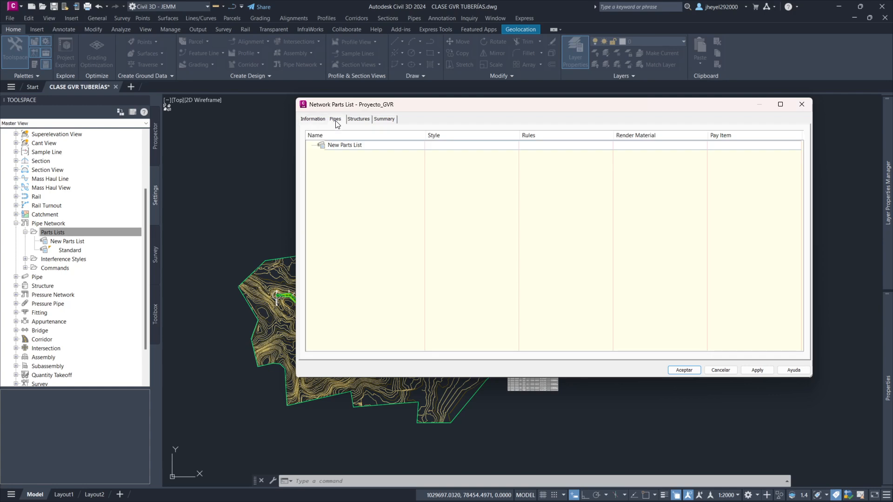
pyautogui.click(351, 145)
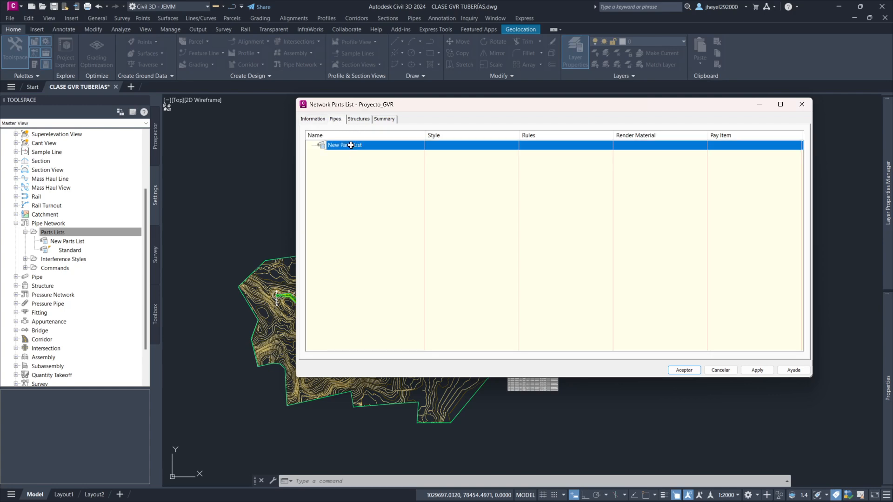
pyautogui.rightClick(350, 146)
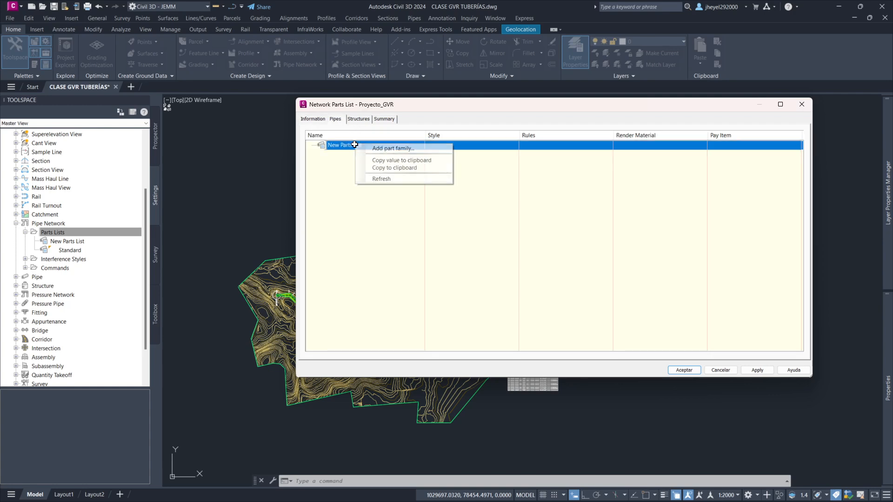
pyautogui.click(384, 149)
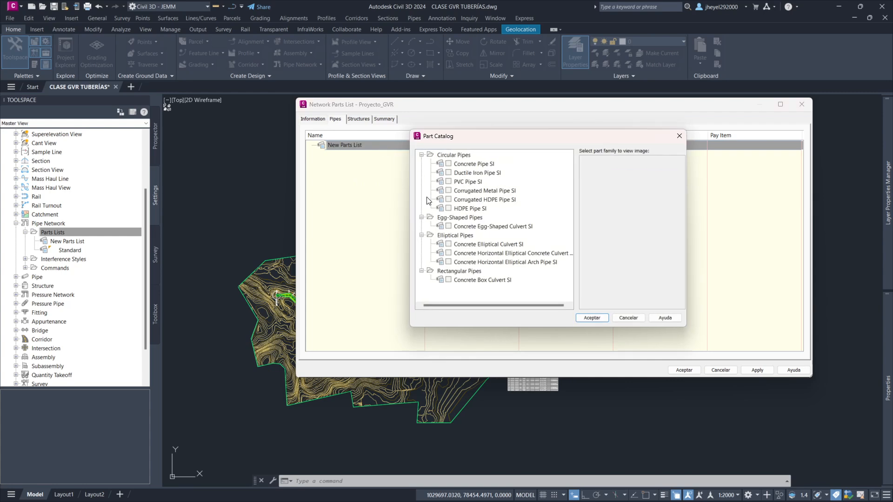
pyautogui.moveTo(505, 143); pyautogui.dragTo(458, 166)
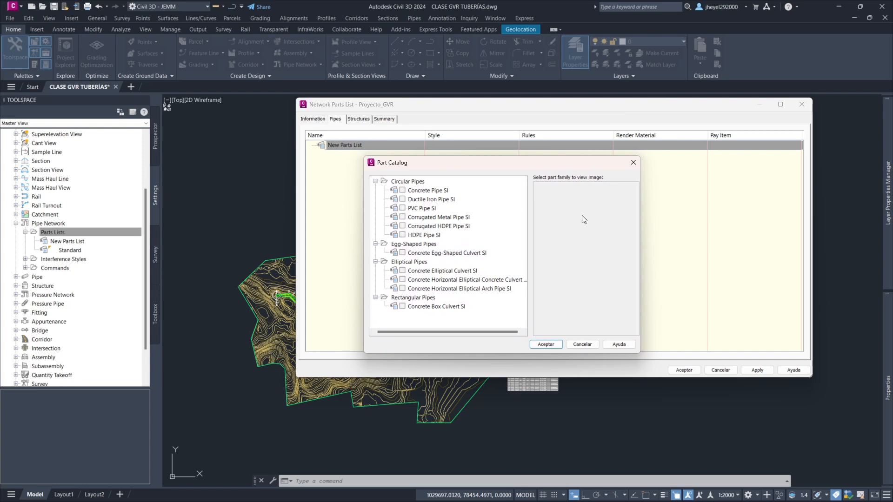
# Step: Preview the circular pipe families in the part catalog: Concrete, Ductile Iron, PVC, Corrugated Metal, Corrugated HDPE and HDPE
pyautogui.click(427, 192)
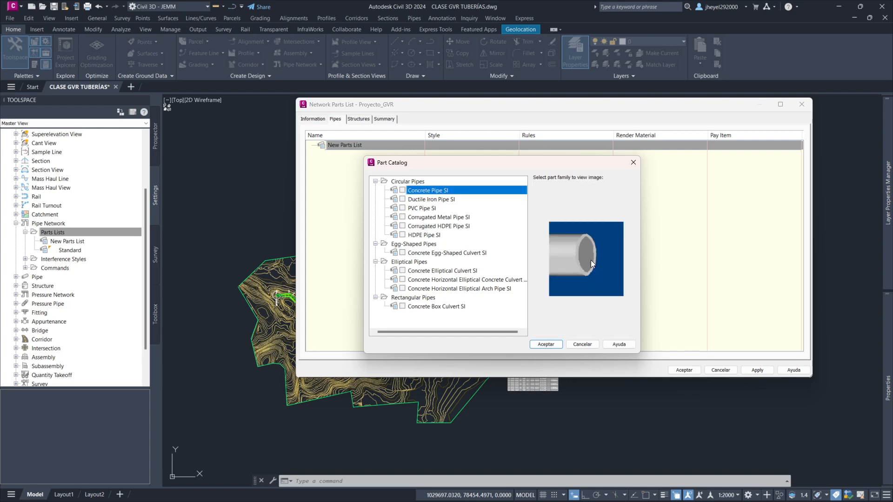
pyautogui.click(441, 203)
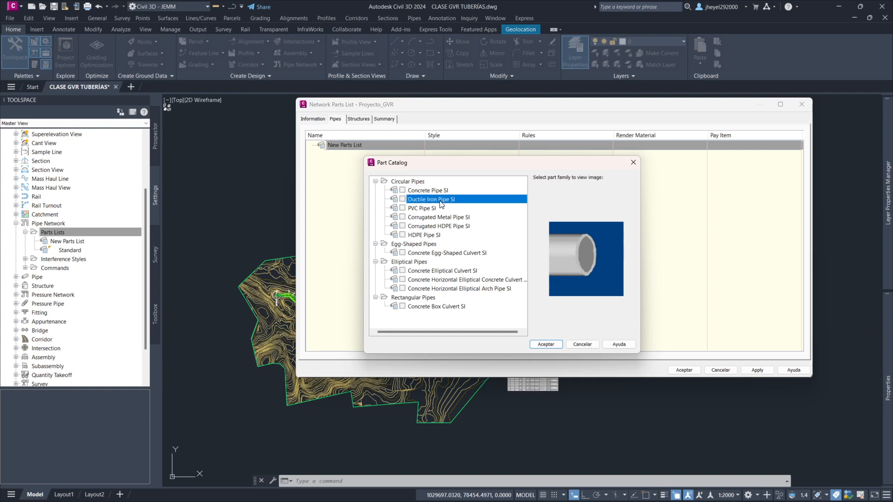
pyautogui.click(436, 191)
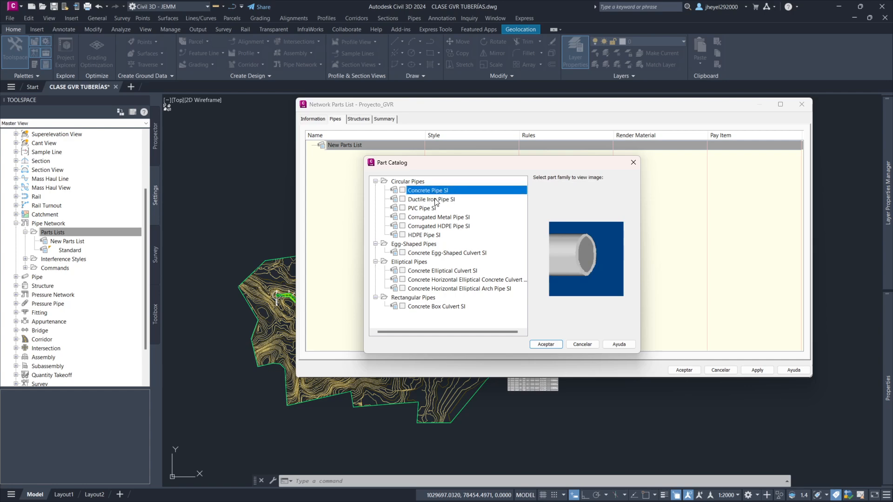
pyautogui.click(434, 199)
pyautogui.click(431, 209)
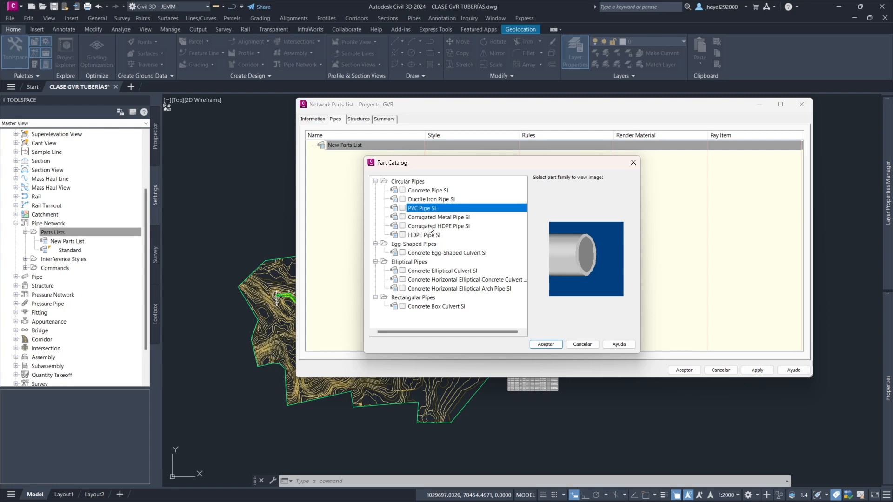
pyautogui.click(436, 218)
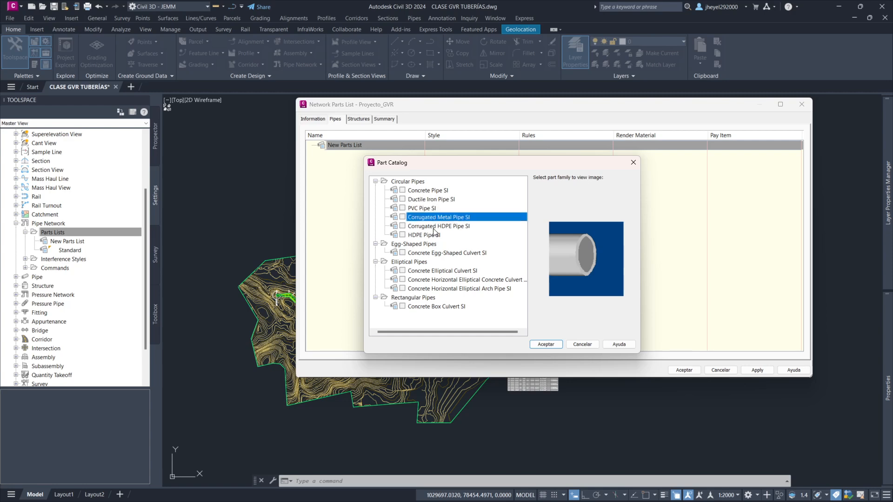
pyautogui.click(434, 226)
pyautogui.click(433, 235)
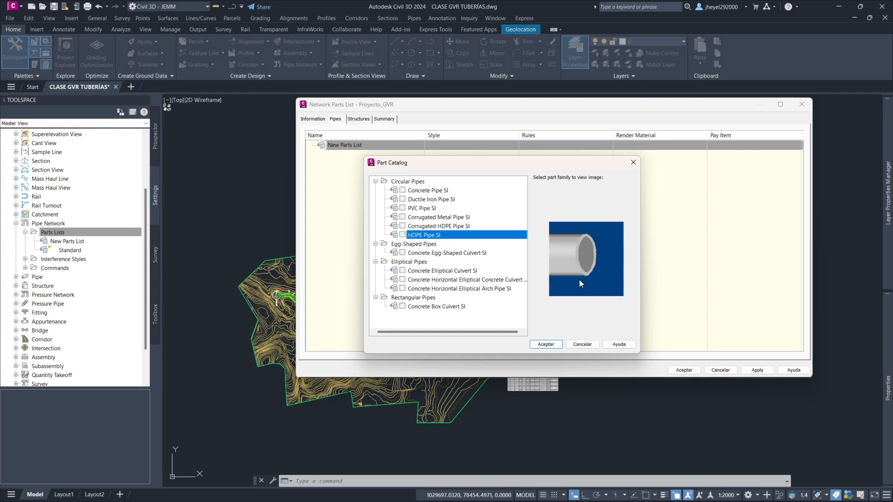
# Step: Preview the egg-shaped, elliptical and rectangular culvert families in the part catalog
pyautogui.click(428, 253)
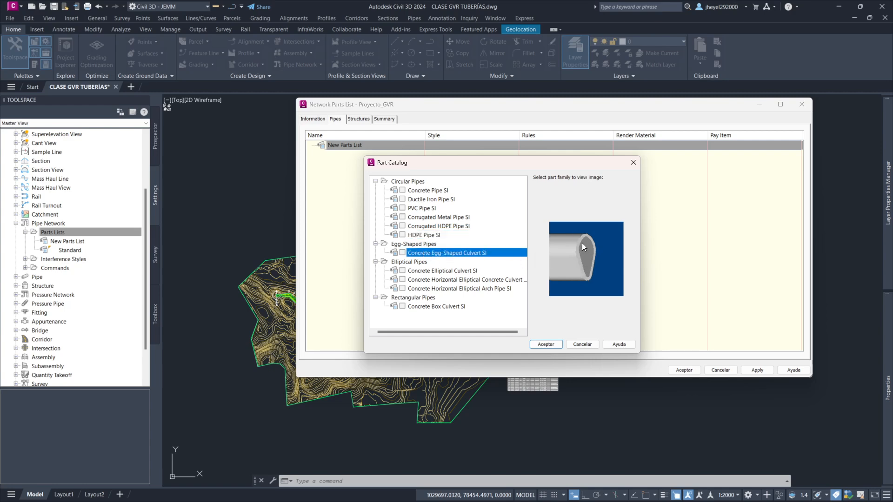
pyautogui.click(437, 279)
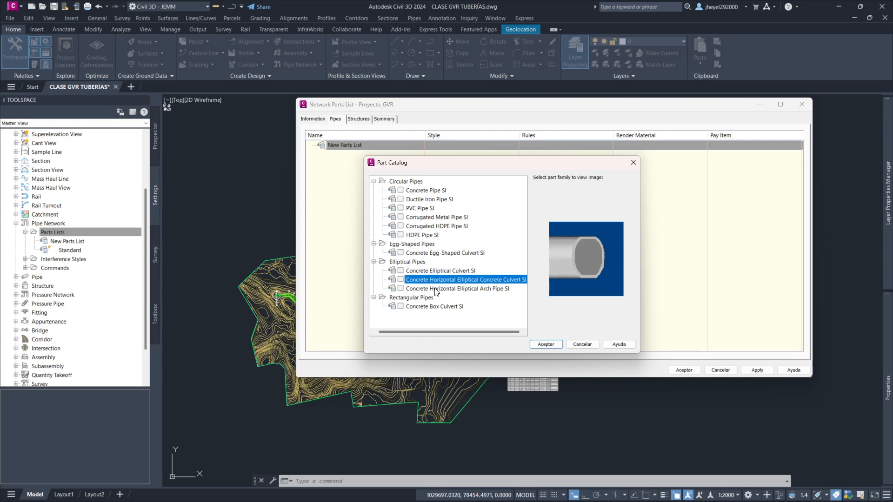
pyautogui.press('Up')
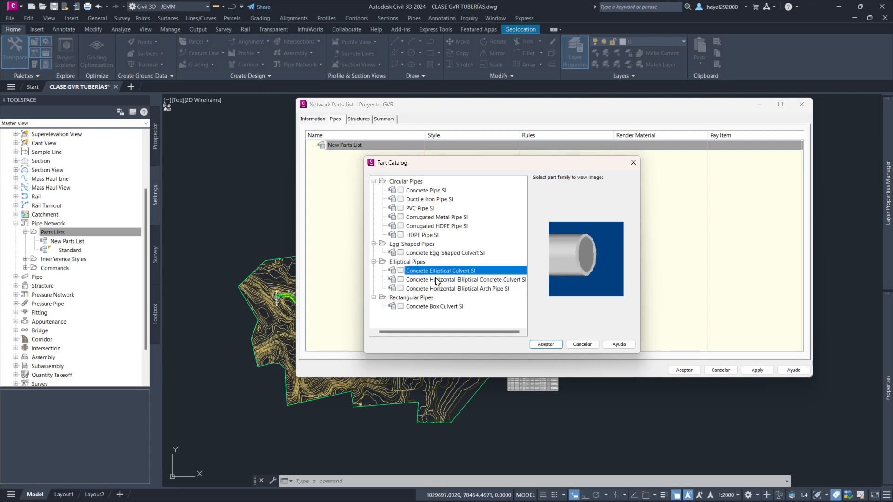
pyautogui.click(422, 307)
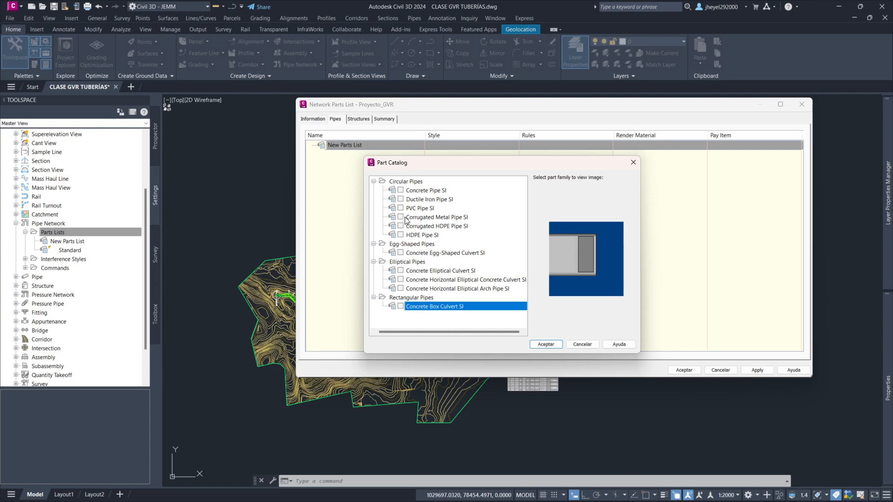
# Step: Add the Concrete Pipe SI, PVC Pipe SI and HDPE Pipe SI families to Proyecto_GVR and expand the list
pyautogui.click(401, 190)
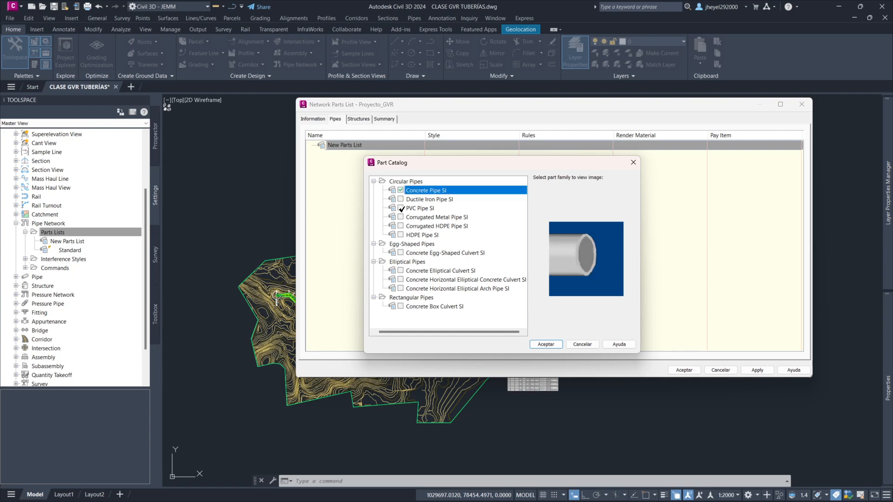
pyautogui.click(400, 207)
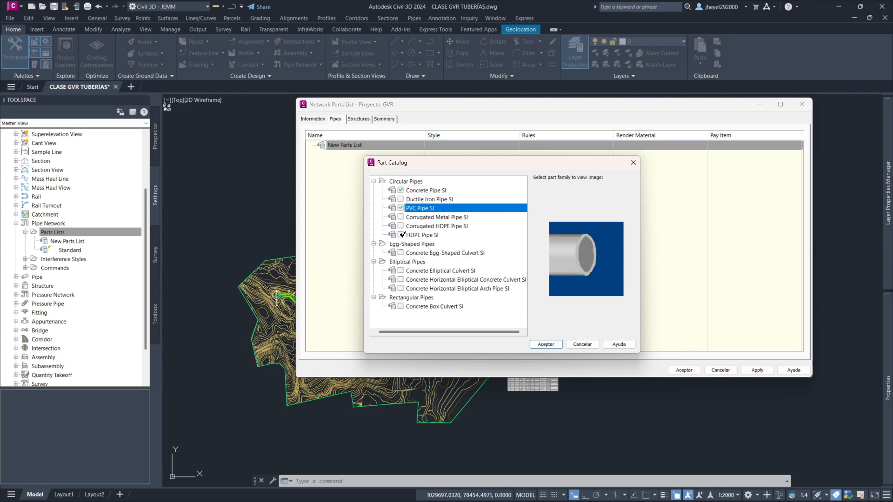
pyautogui.click(401, 235)
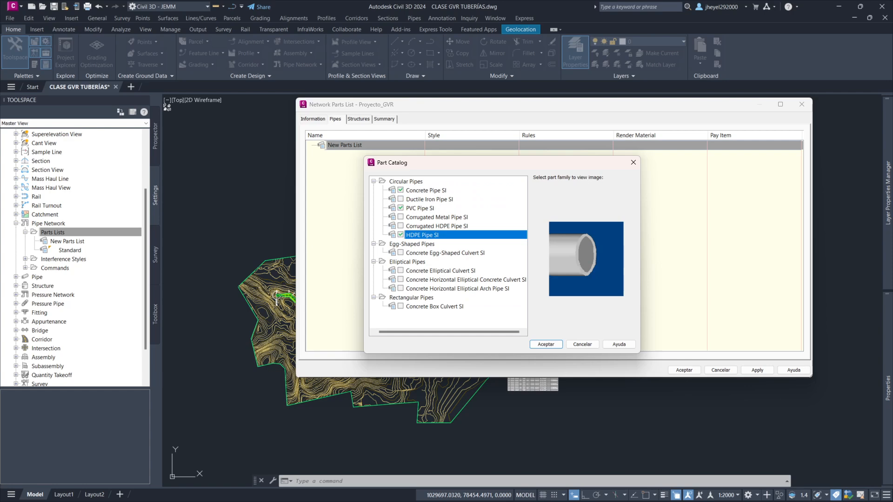
pyautogui.click(544, 345)
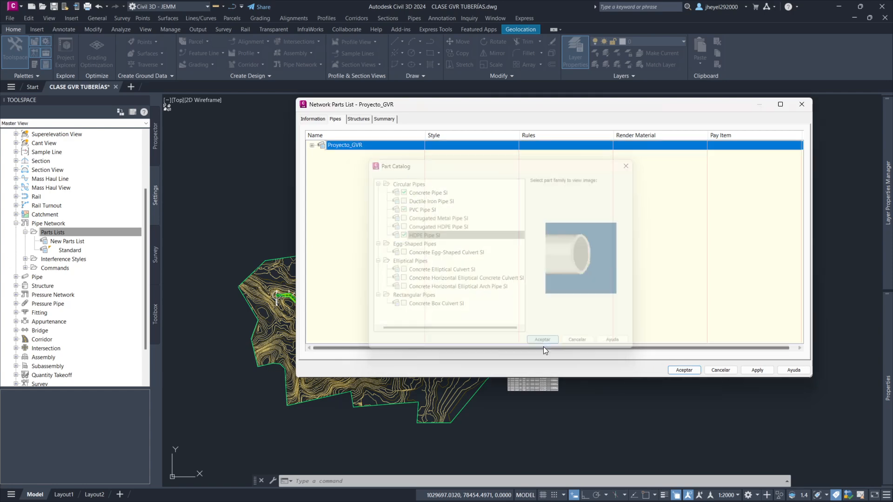
pyautogui.click(312, 145)
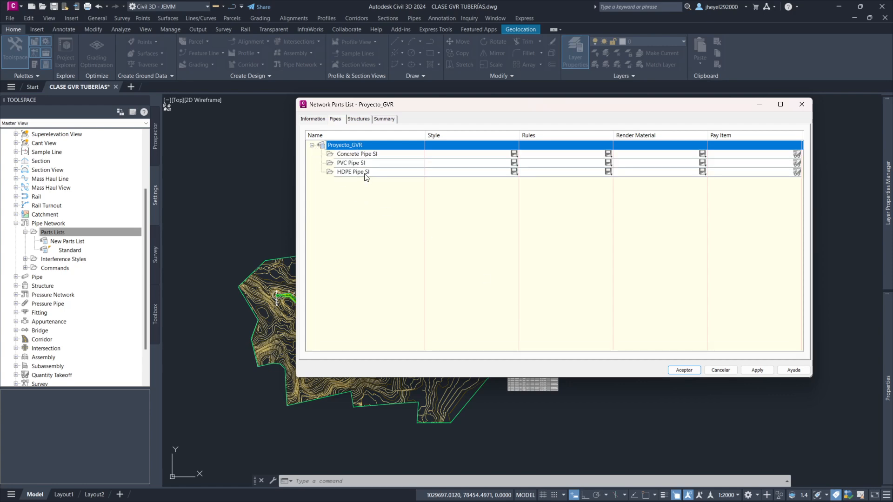
# Step: Start adding a part size to the Concrete Pipe SI family and enlarge the Part Size Creator to show all properties
pyautogui.click(374, 158)
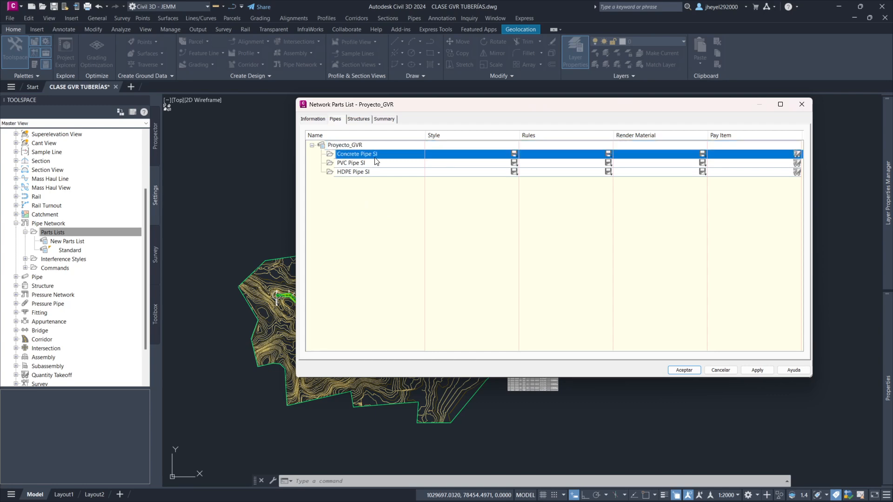
pyautogui.click(360, 163)
pyautogui.click(358, 172)
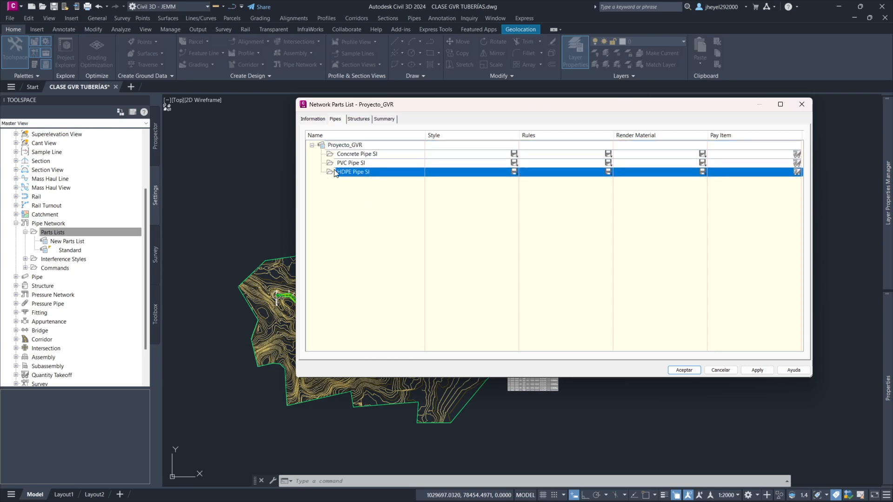
pyautogui.click(362, 154)
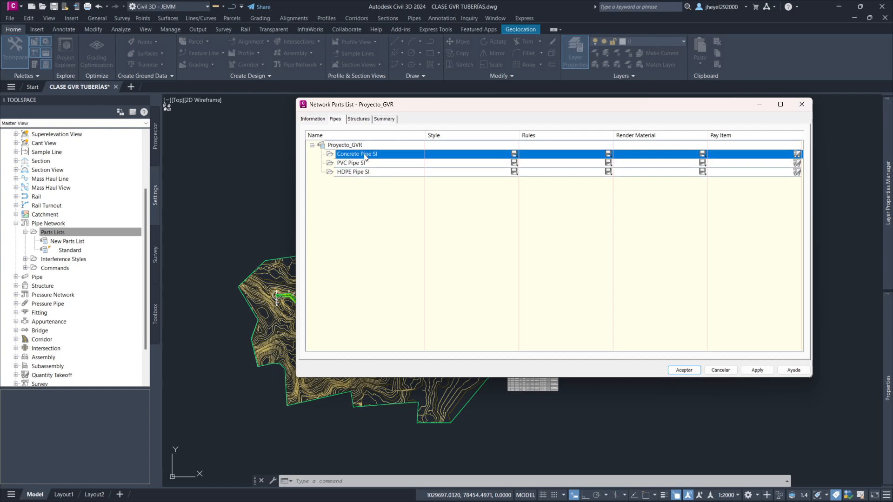
pyautogui.rightClick(399, 155)
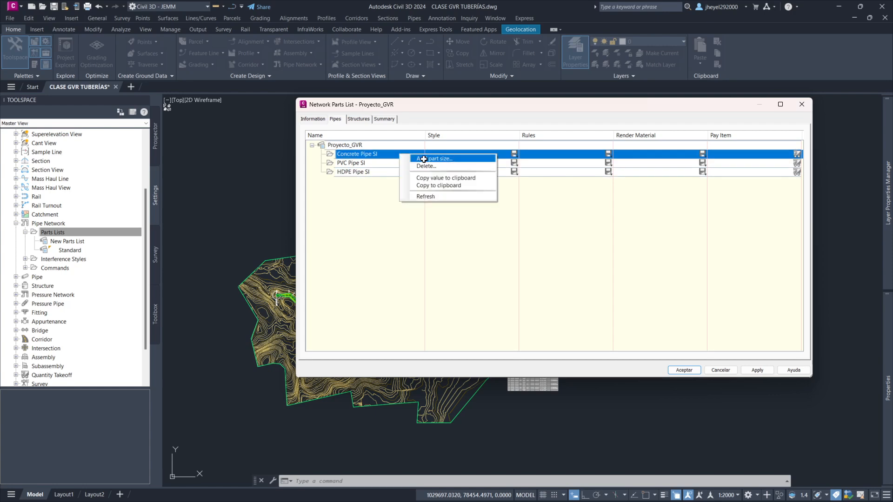
pyautogui.click(453, 158)
pyautogui.moveTo(492, 179); pyautogui.dragTo(462, 201)
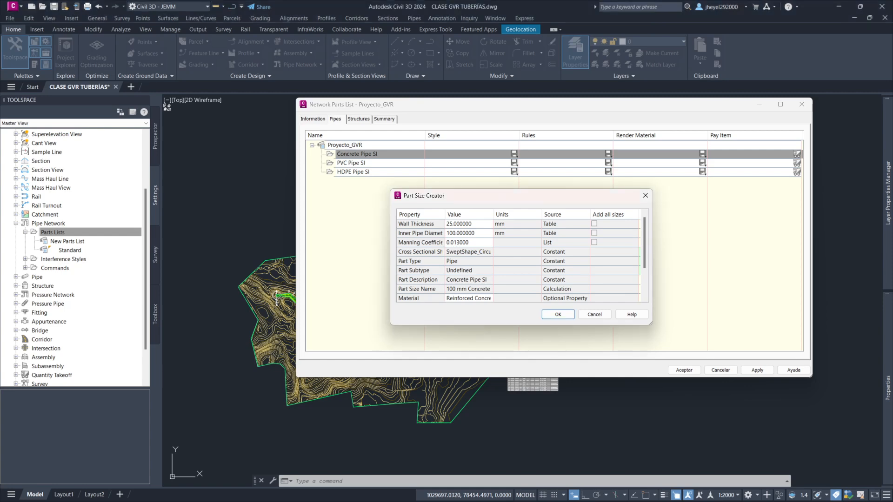
pyautogui.moveTo(497, 193); pyautogui.dragTo(473, 196)
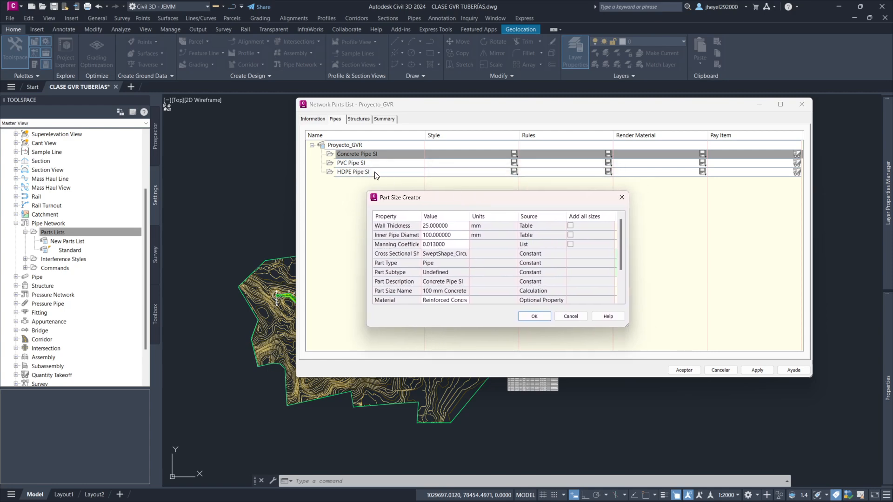
pyautogui.moveTo(628, 326); pyautogui.dragTo(812, 359)
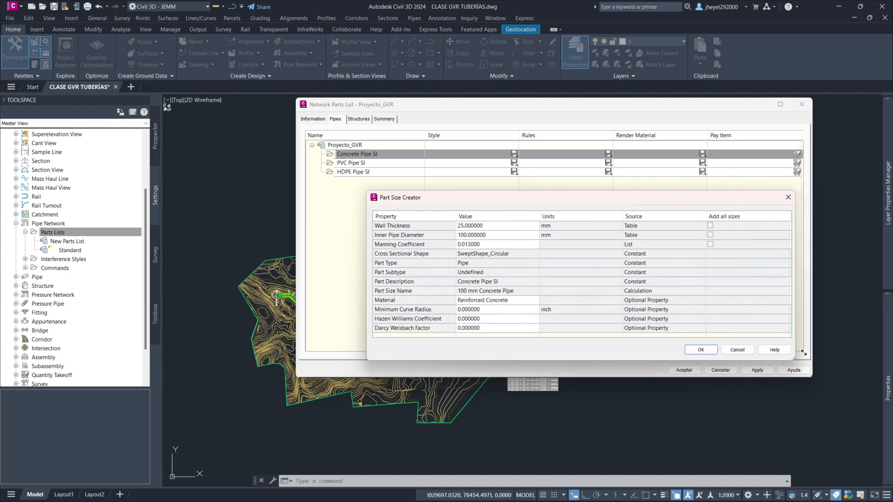
pyautogui.moveTo(597, 199); pyautogui.dragTo(450, 201)
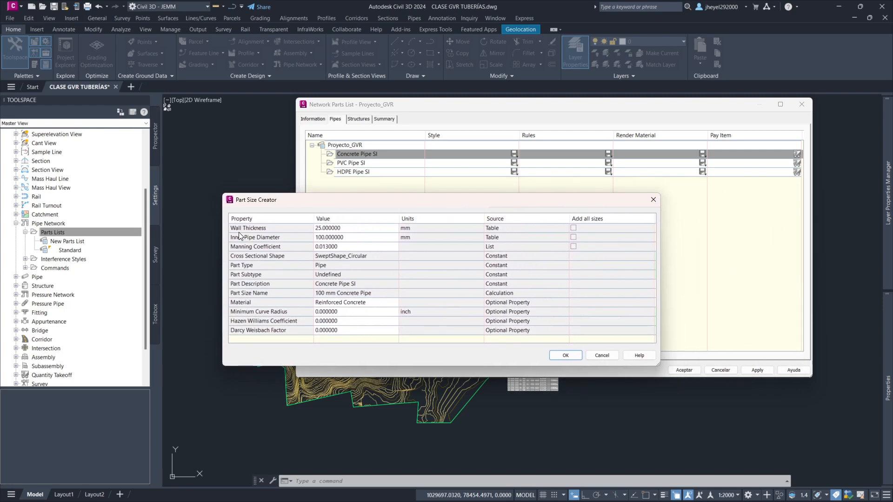
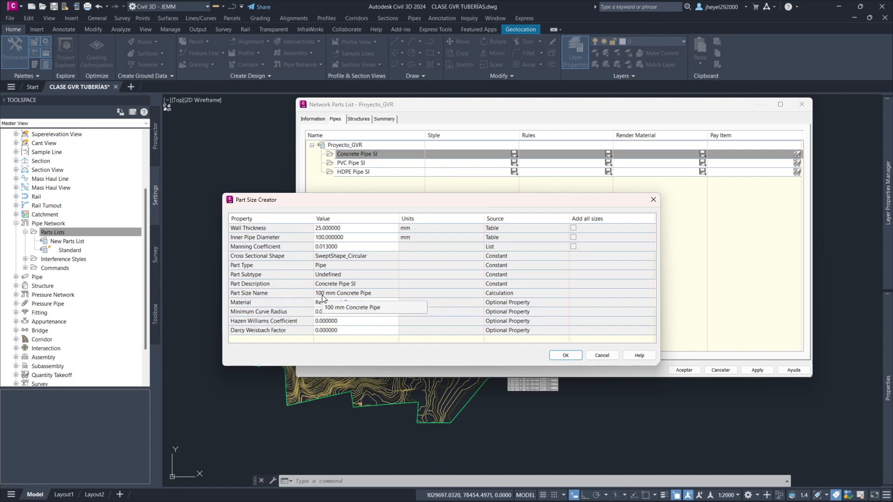
# Step: Try an inner pipe diameter of 300 mm for the concrete pipe size, and set it to 200 mm
pyautogui.click(341, 239)
pyautogui.click(341, 239)
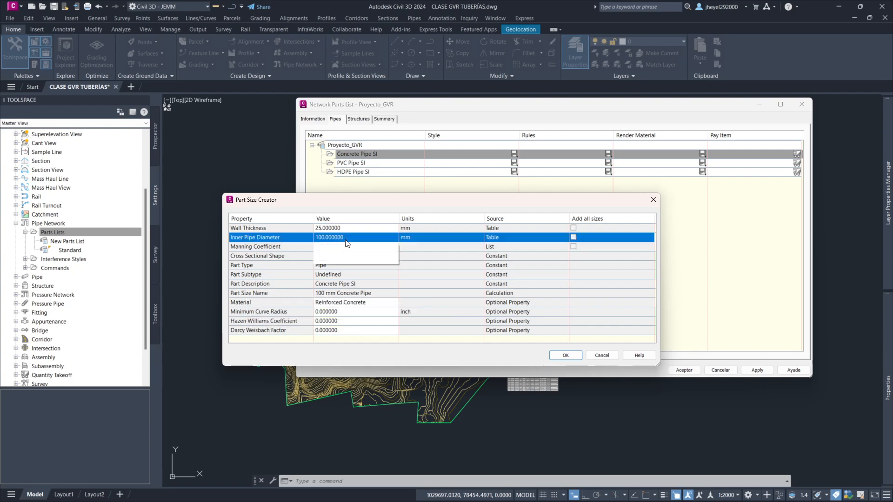
pyautogui.click(342, 239)
pyautogui.click(339, 283)
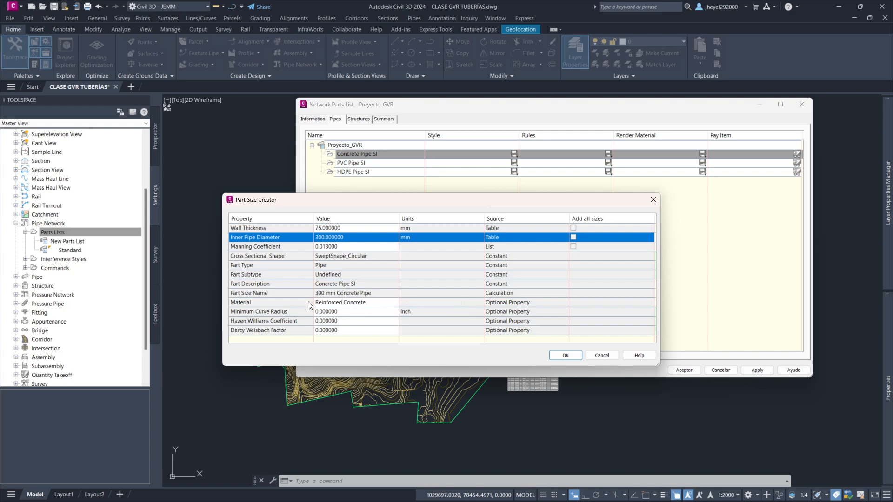
pyautogui.click(340, 238)
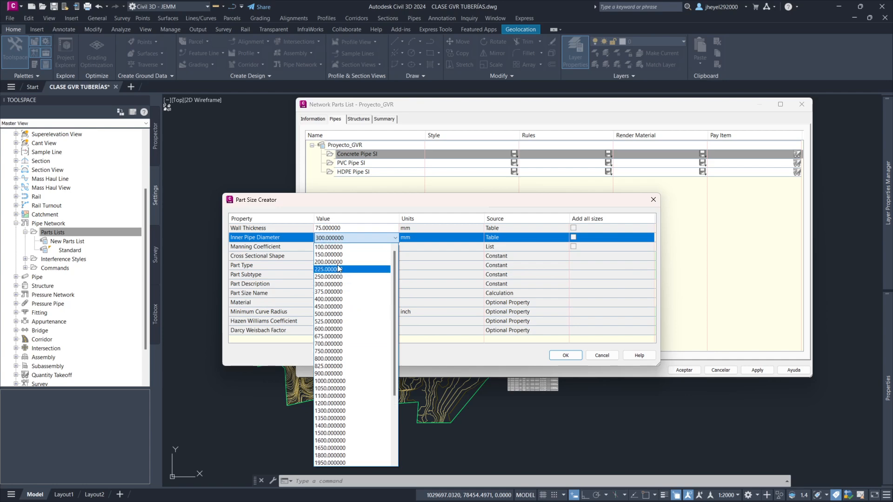
pyautogui.click(336, 258)
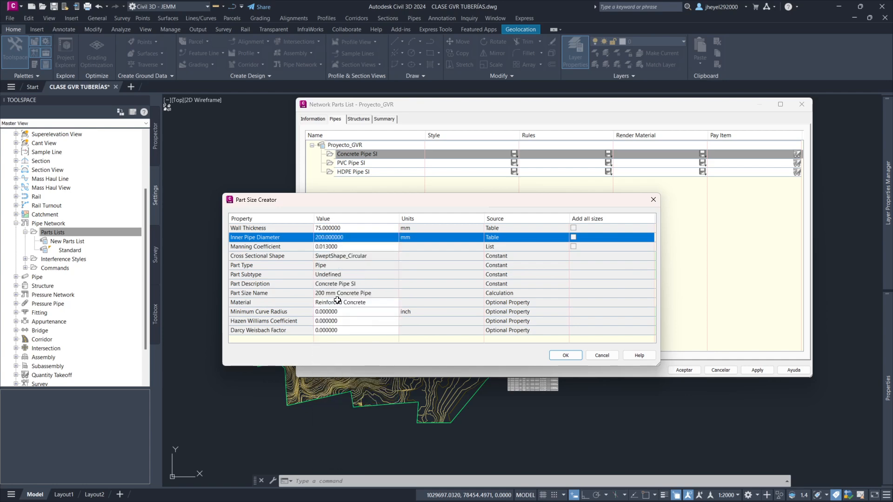
# Step: Try a 100 mm wall thickness and a 400 mm inner diameter for the concrete pipe, and return the wall thickness to 75 mm
pyautogui.click(336, 229)
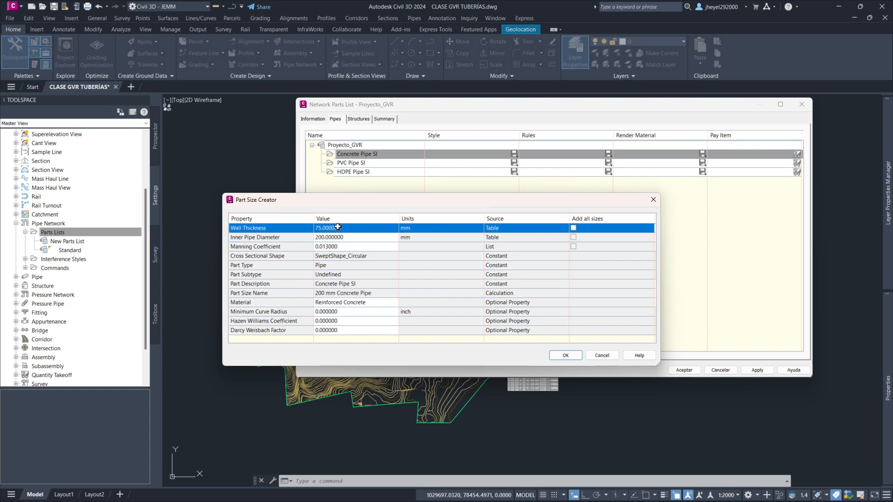
pyautogui.click(337, 228)
pyautogui.click(335, 275)
pyautogui.click(350, 238)
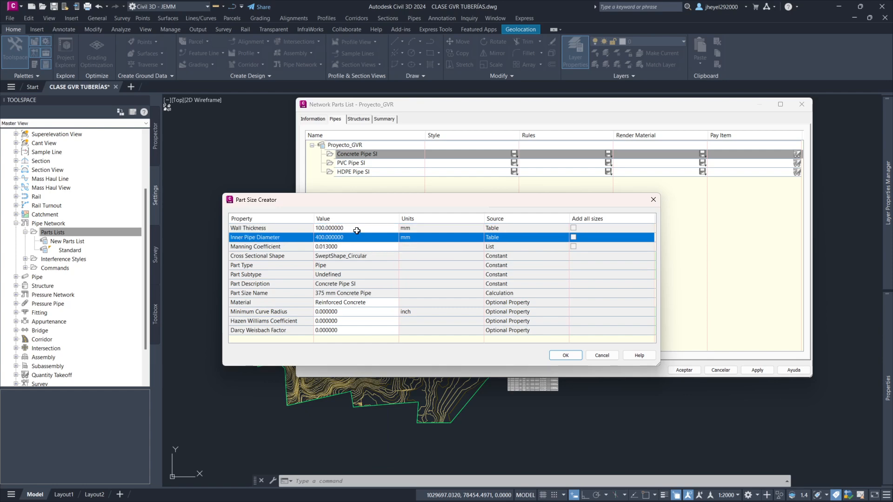
pyautogui.click(357, 231)
pyautogui.click(347, 228)
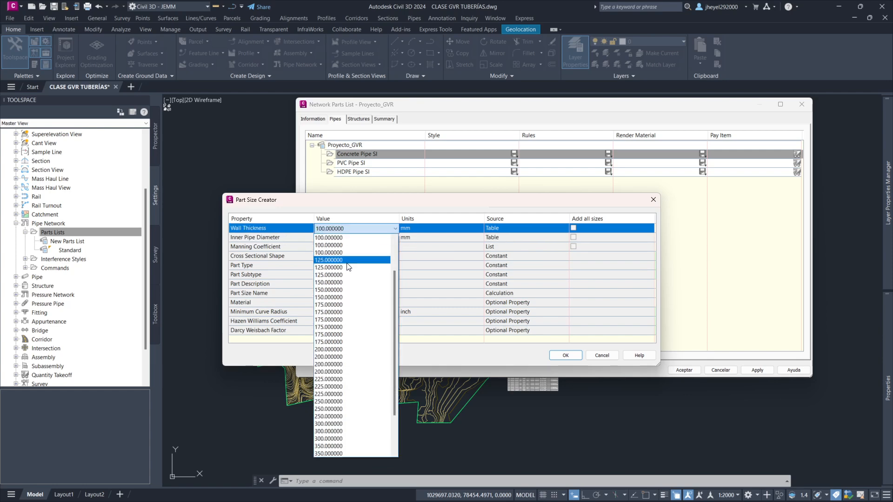
pyautogui.click(331, 254)
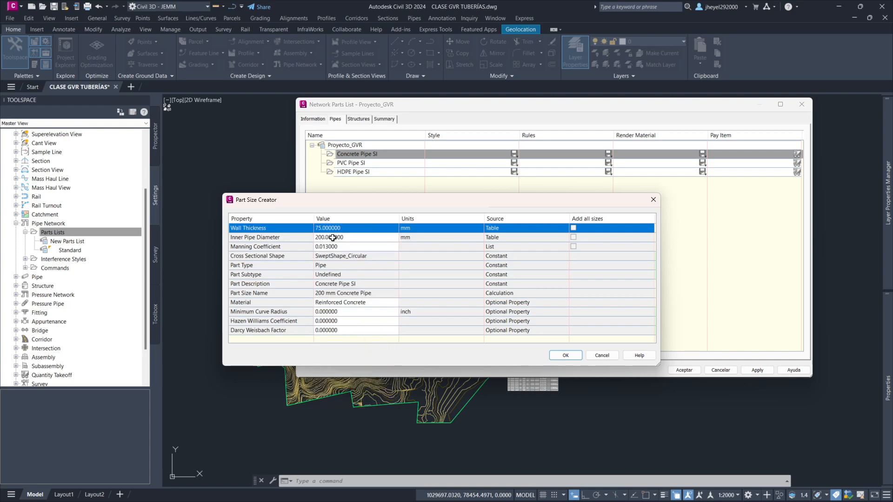
# Step: Set the wall thickness of the new concrete pipe size to 225 mm
pyautogui.click(349, 231)
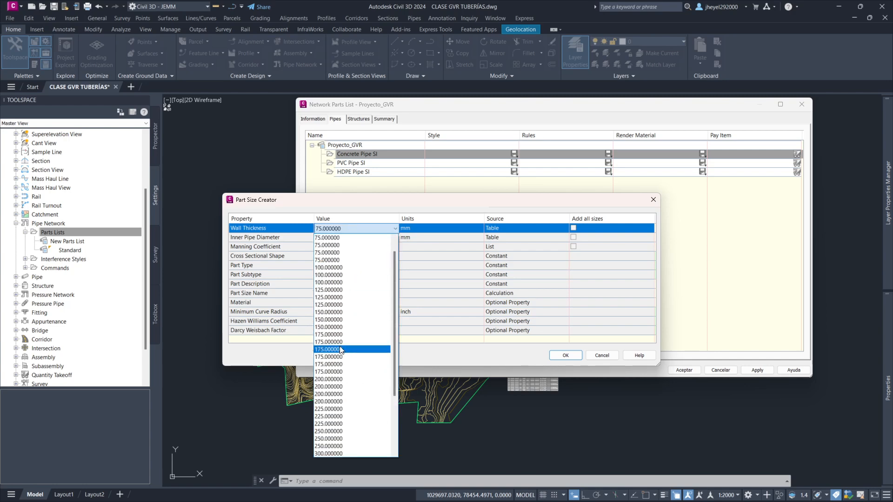
pyautogui.click(331, 416)
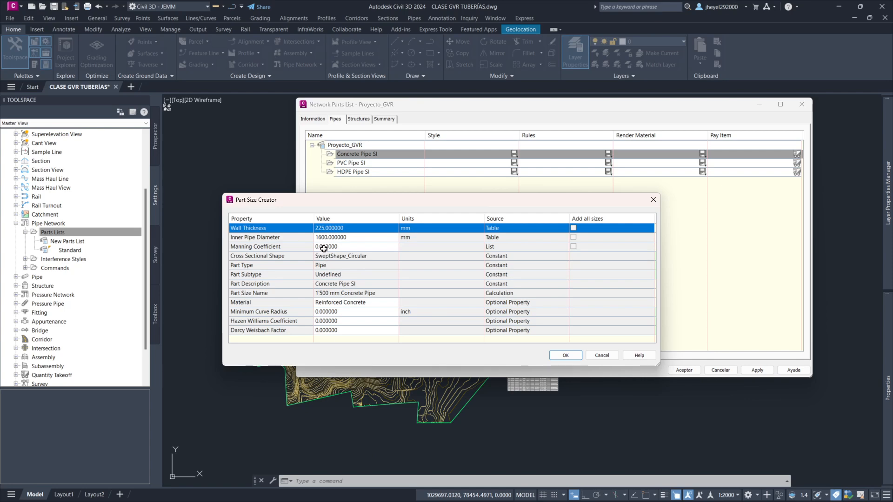
pyautogui.click(337, 239)
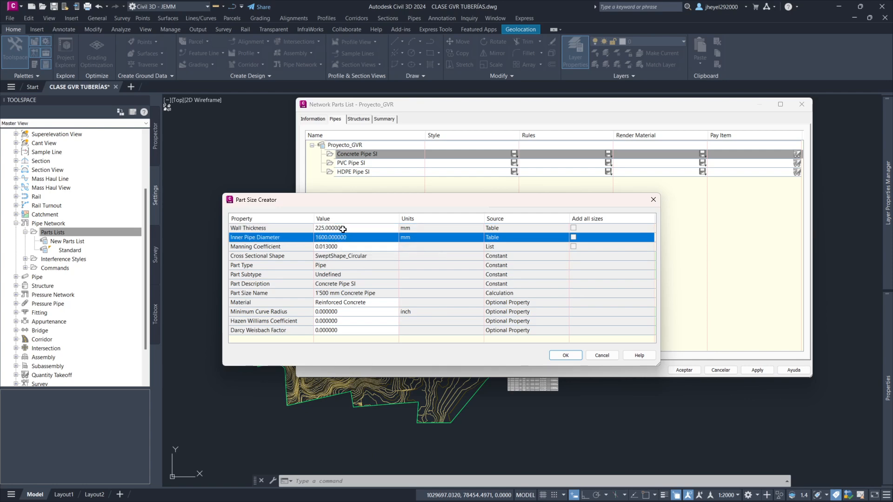
pyautogui.click(347, 228)
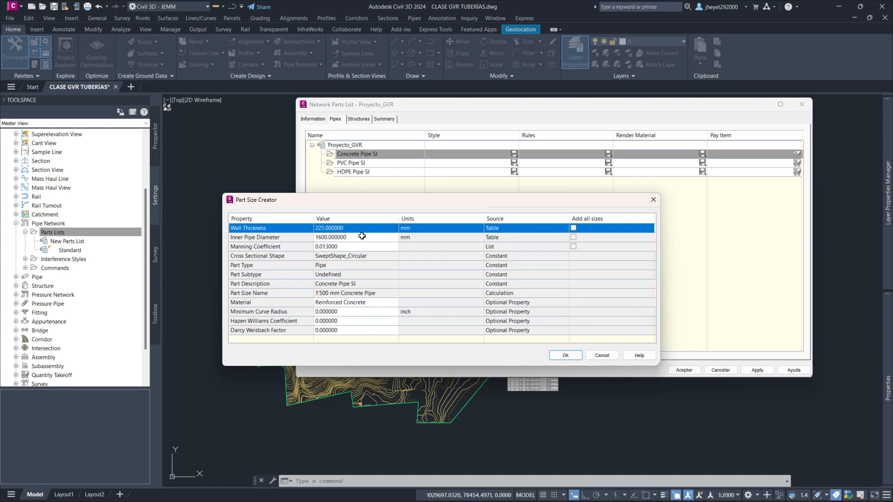
pyautogui.click(366, 238)
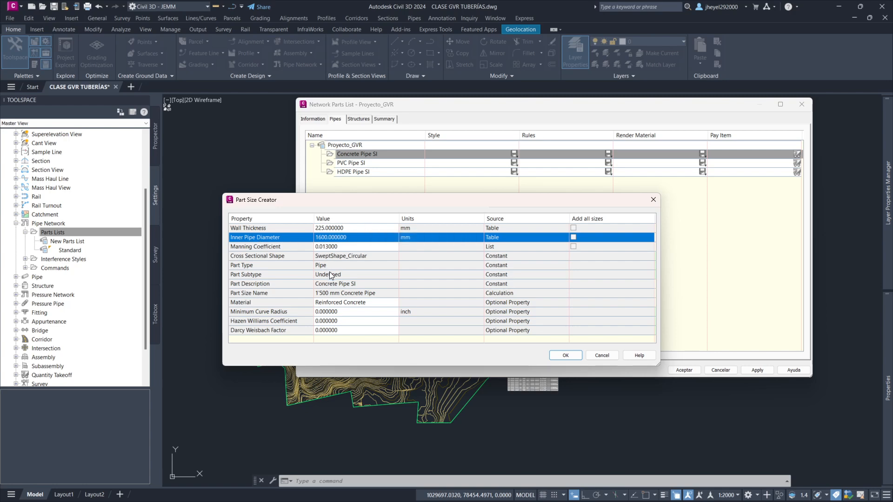
# Step: Set the concrete pipe's inner diameter to 400 mm and add this size to the Concrete Pipe SI family
pyautogui.click(346, 237)
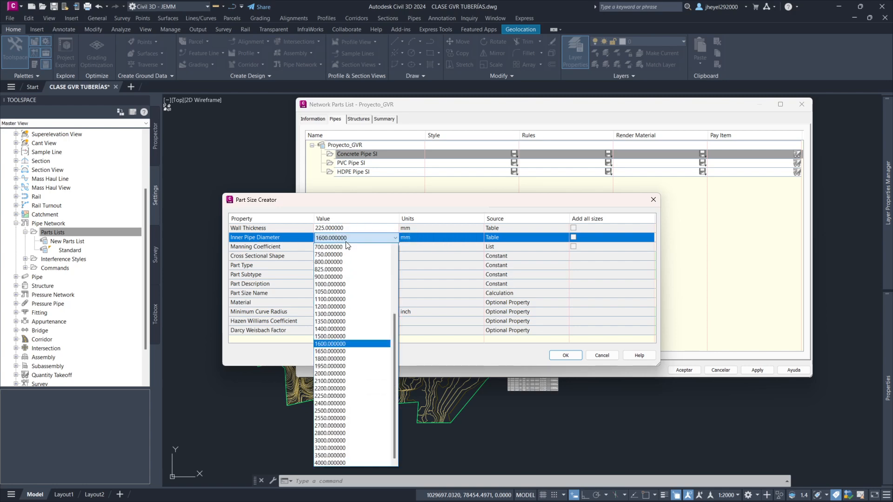
pyautogui.scroll(2, 346, 291)
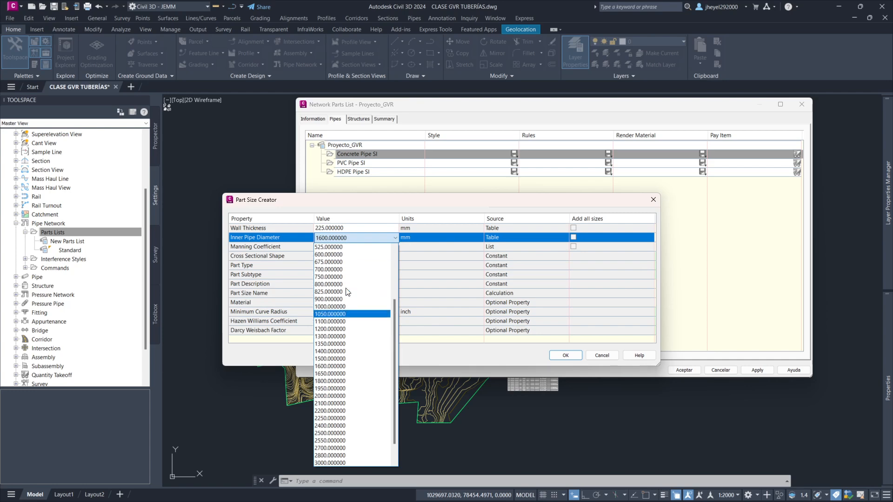
pyautogui.scroll(2, 346, 291)
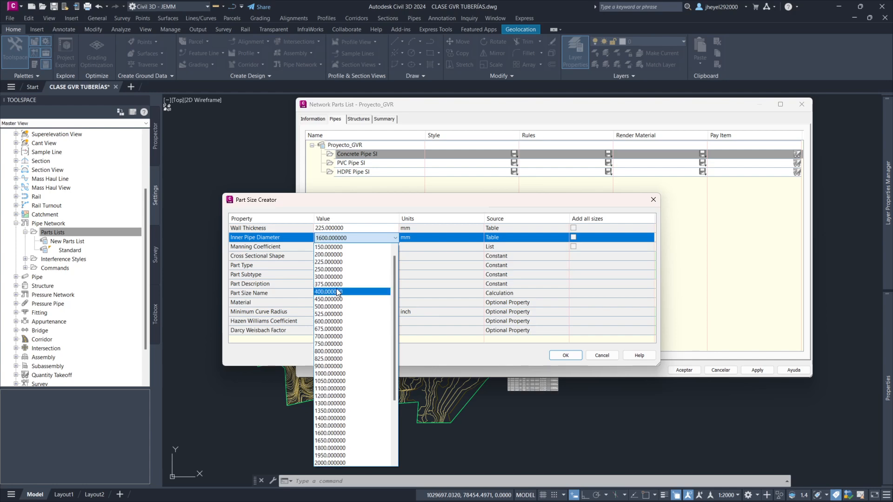
pyautogui.click(337, 291)
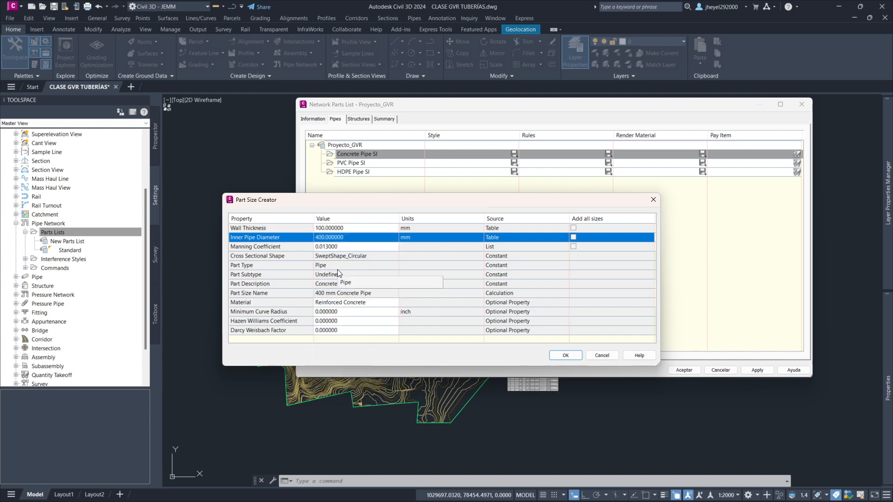
pyautogui.click(566, 355)
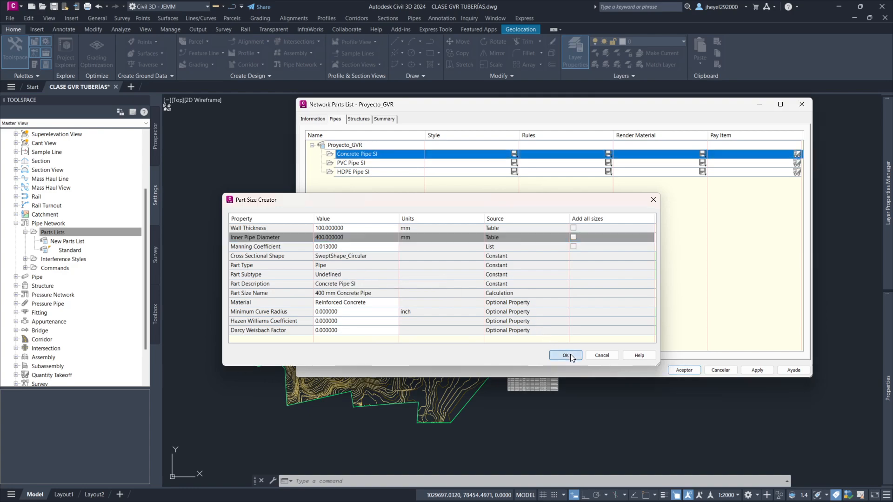
pyautogui.click(321, 154)
pyautogui.click(321, 154)
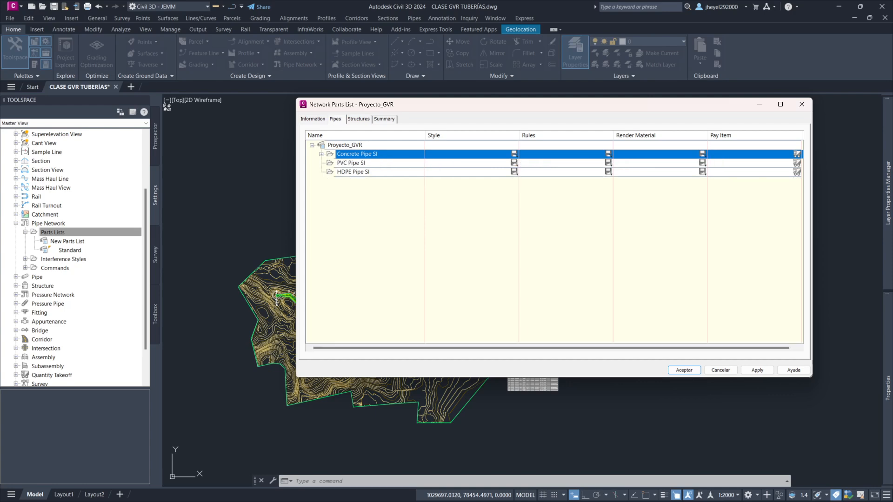
# Step: Start a new part size for the PVC Pipe SI family and set its material to PVC
pyautogui.click(351, 162)
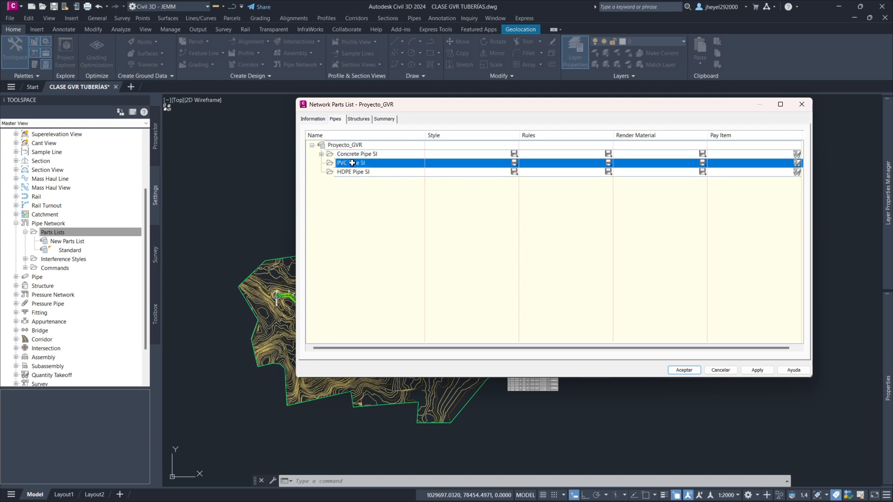
pyautogui.rightClick(352, 163)
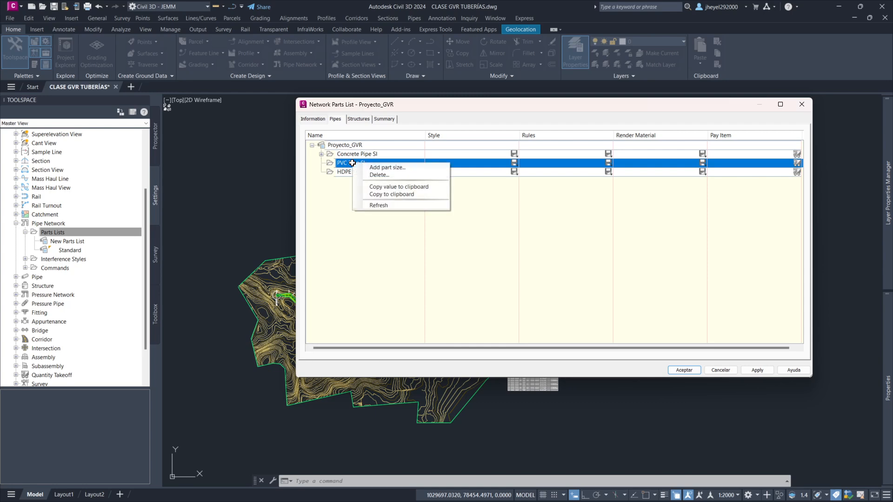
pyautogui.click(381, 167)
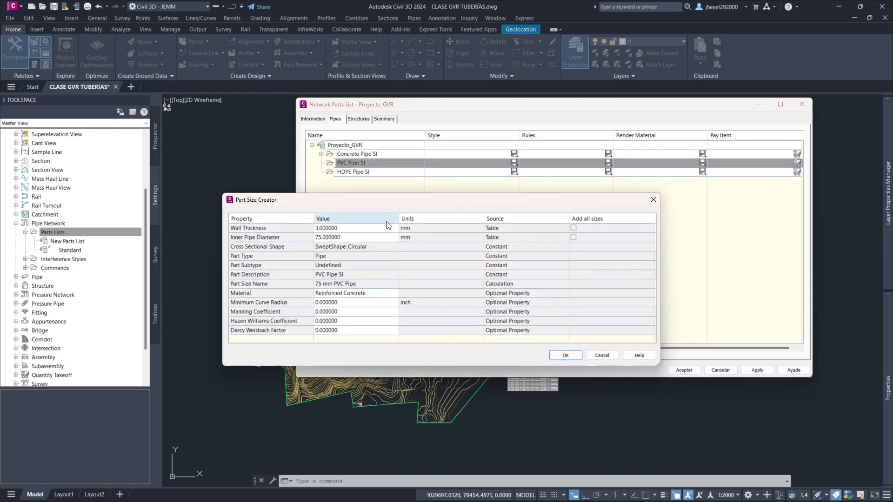
pyautogui.click(357, 294)
pyautogui.click(358, 293)
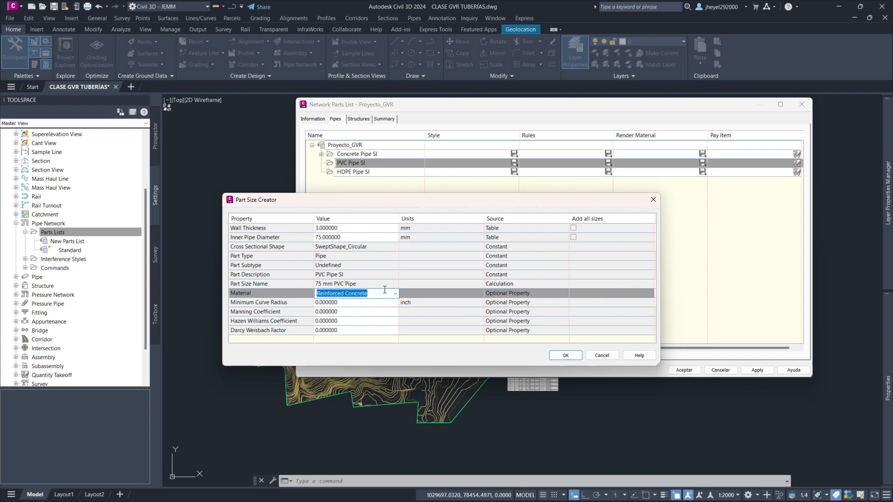
pyautogui.click(395, 294)
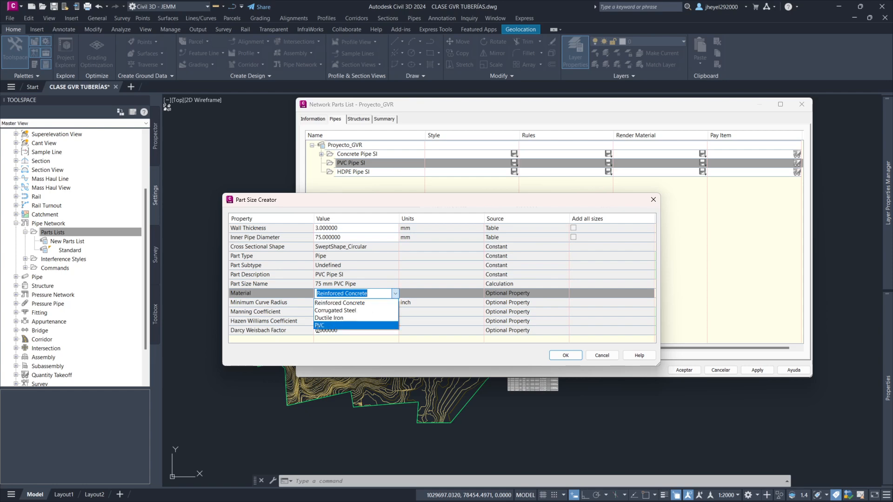
pyautogui.click(328, 318)
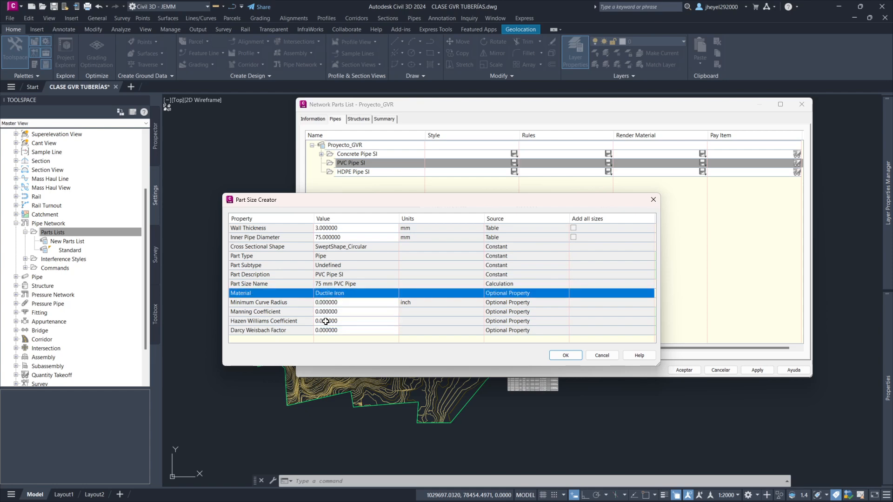
pyautogui.click(396, 293)
pyautogui.click(327, 324)
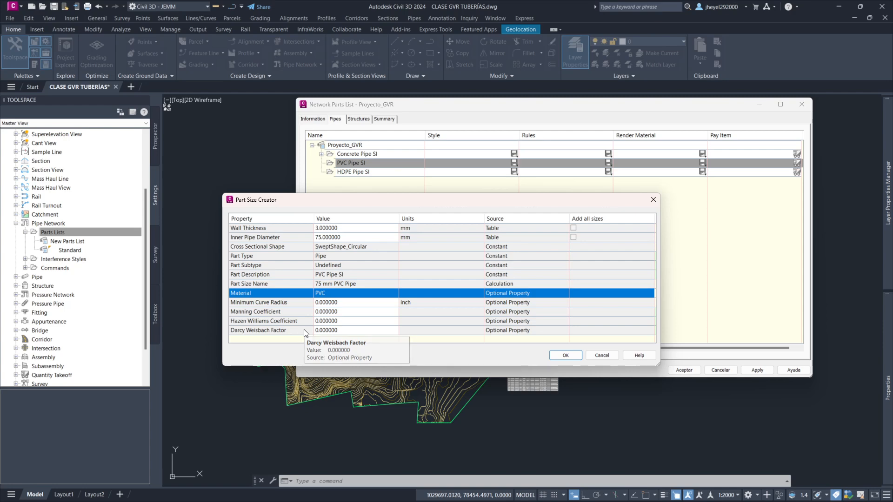
# Step: Set the PVC pipe's inner diameter to 400 mm and add the size to the parts list
pyautogui.moveTo(379, 200)
pyautogui.mouseDown()
pyautogui.moveTo(393, 194)
pyautogui.moveTo(363, 202)
pyautogui.moveTo(458, 214)
pyautogui.moveTo(479, 198)
pyautogui.moveTo(360, 206)
pyautogui.moveTo(501, 191)
pyautogui.moveTo(384, 206)
pyautogui.mouseUp()
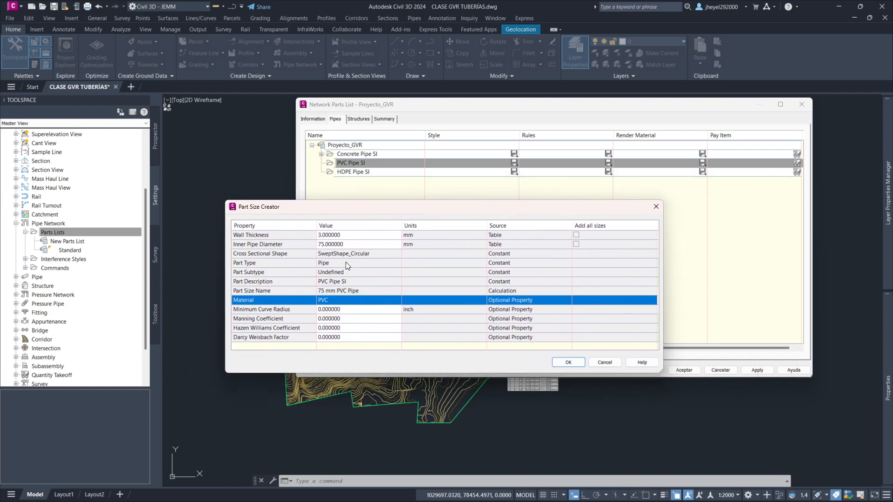
pyautogui.click(356, 244)
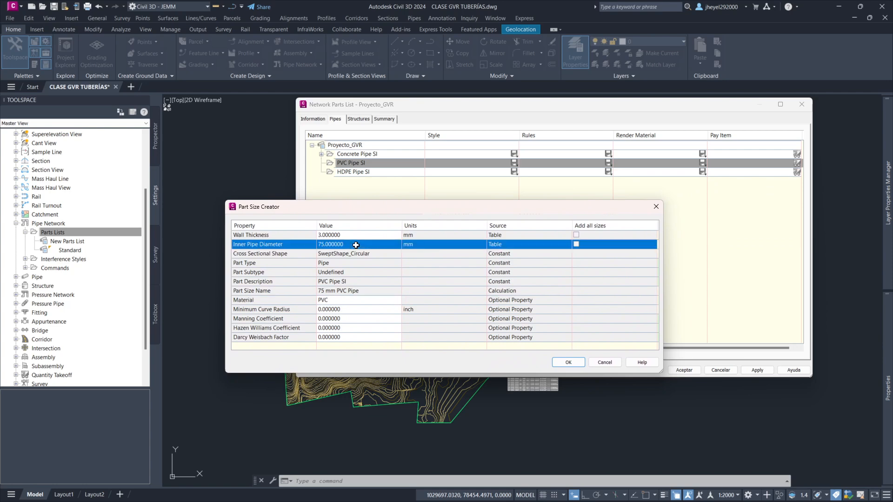
pyautogui.click(356, 245)
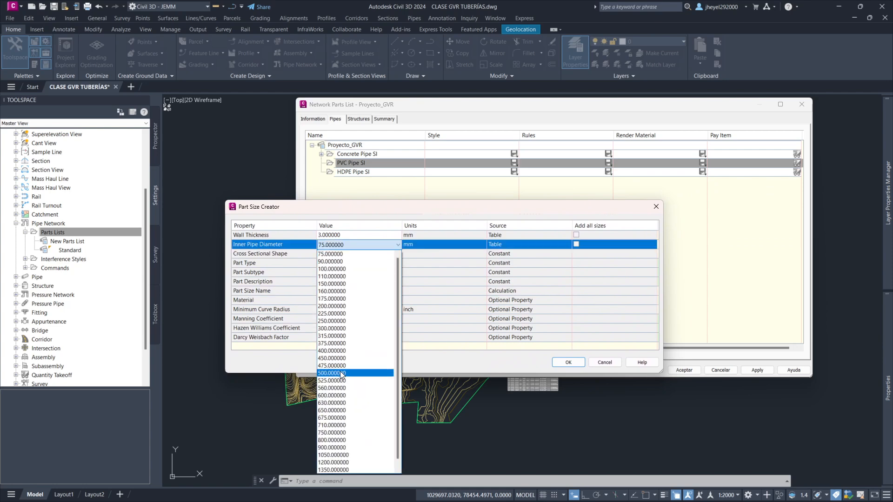
pyautogui.click(336, 351)
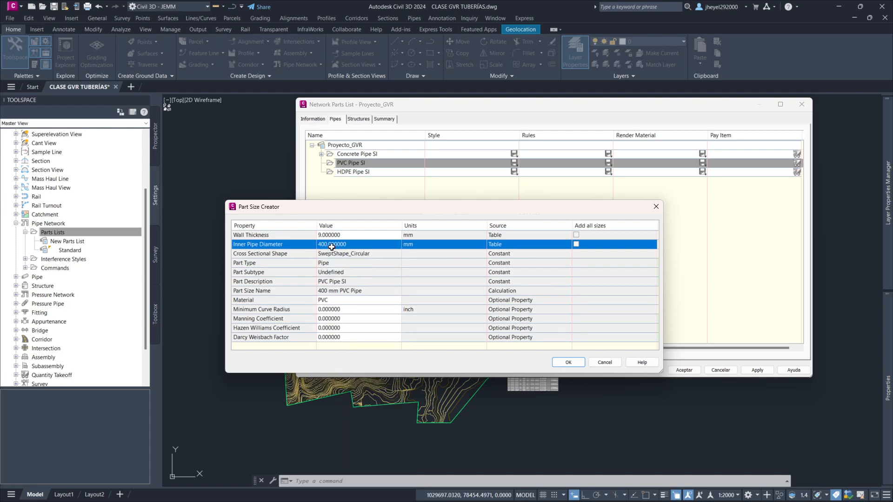
pyautogui.click(567, 363)
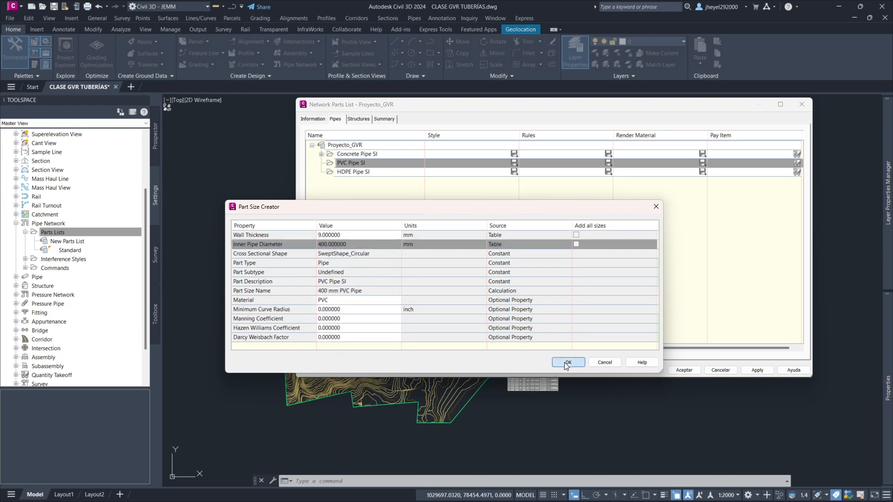
# Step: Add a part size with a 400 mm inner pipe diameter to the HDPE Pipe SI family
pyautogui.rightClick(348, 173)
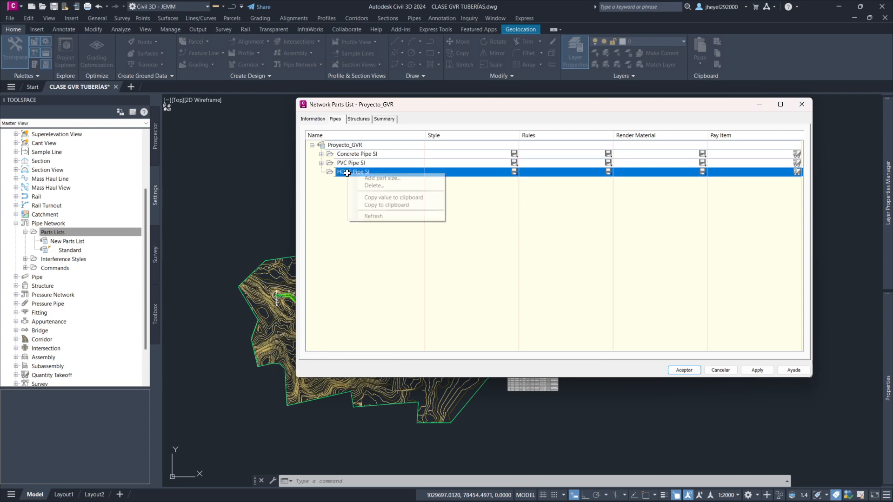
pyautogui.click(367, 184)
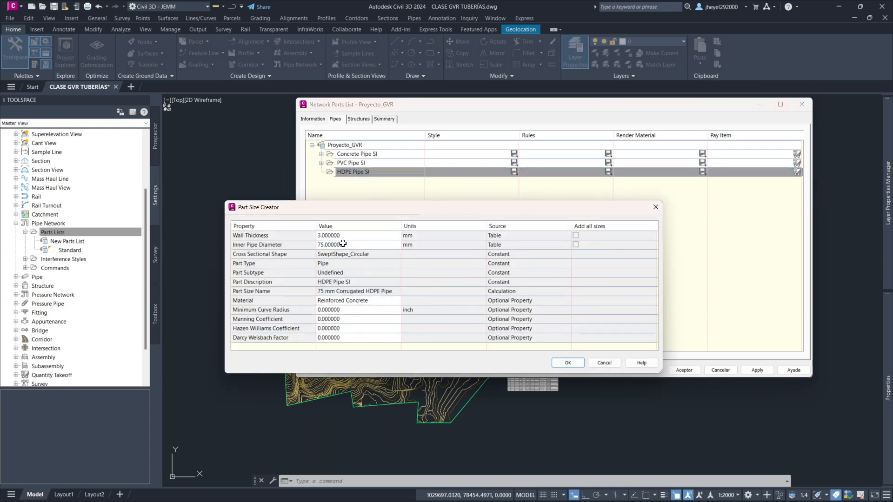
pyautogui.click(343, 243)
pyautogui.click(344, 245)
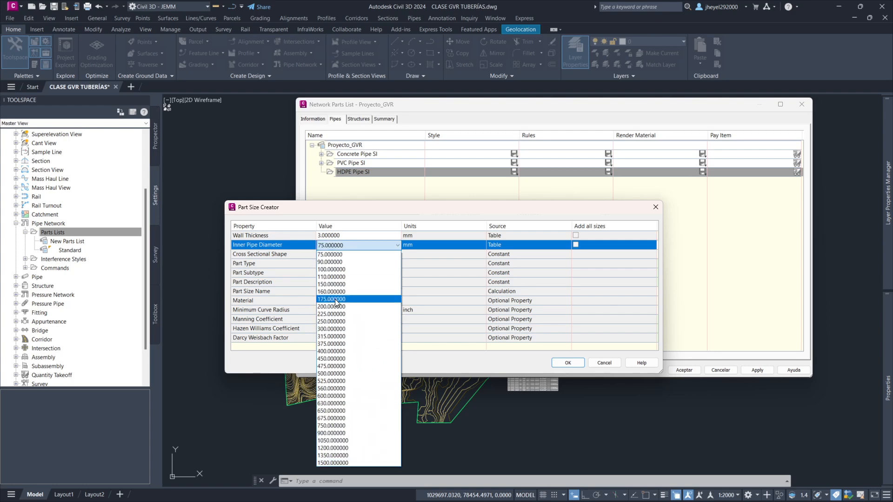
pyautogui.click(335, 352)
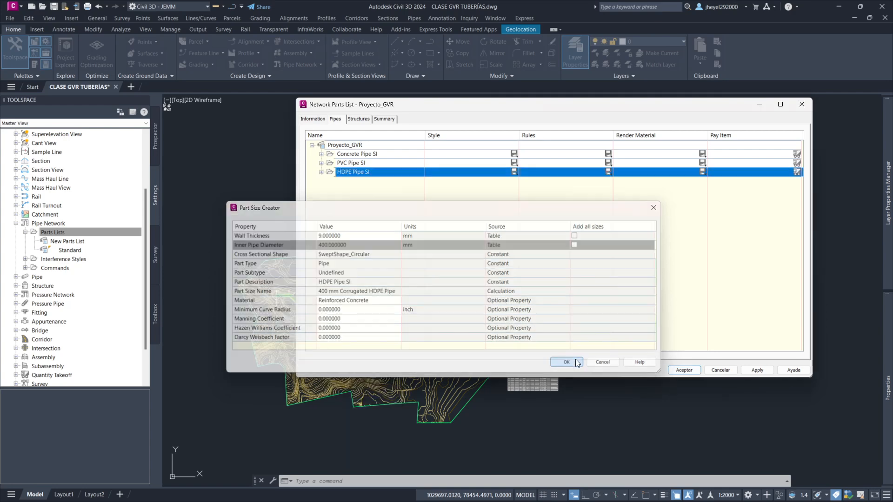
pyautogui.click(575, 362)
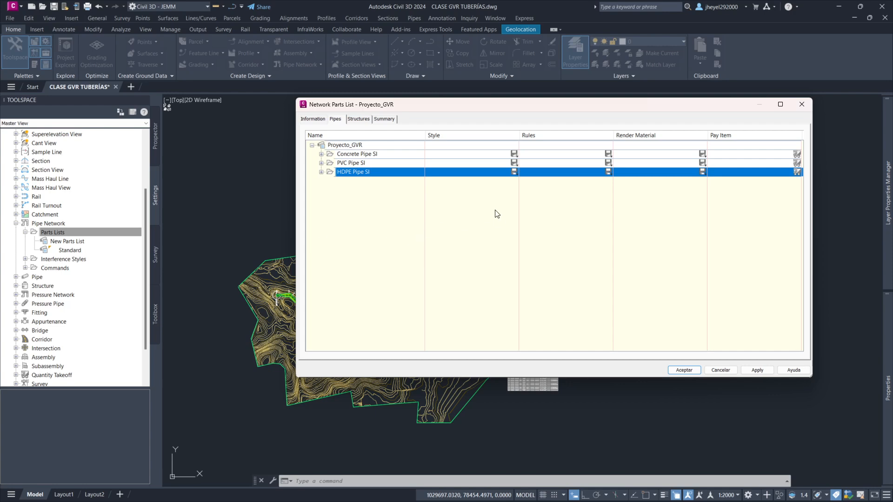
# Step: Expand the concrete, PVC and HDPE pipe families to check the sizes in each
pyautogui.click(321, 154)
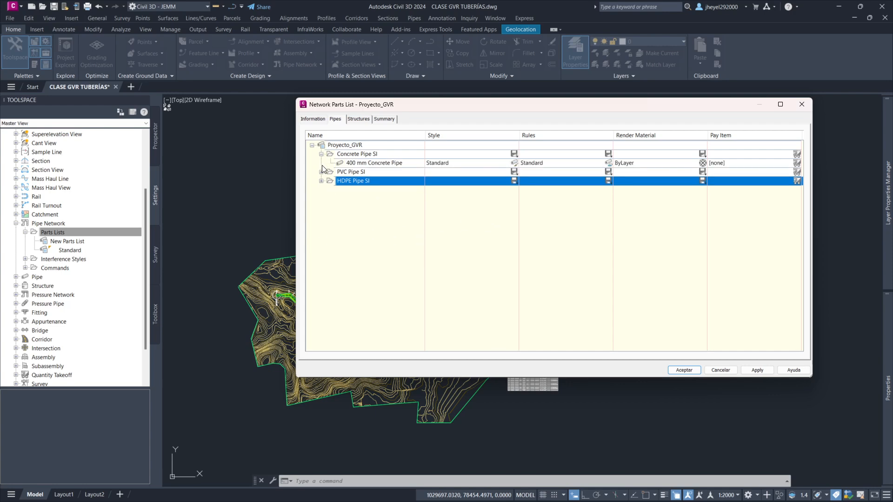
pyautogui.click(321, 172)
pyautogui.click(321, 190)
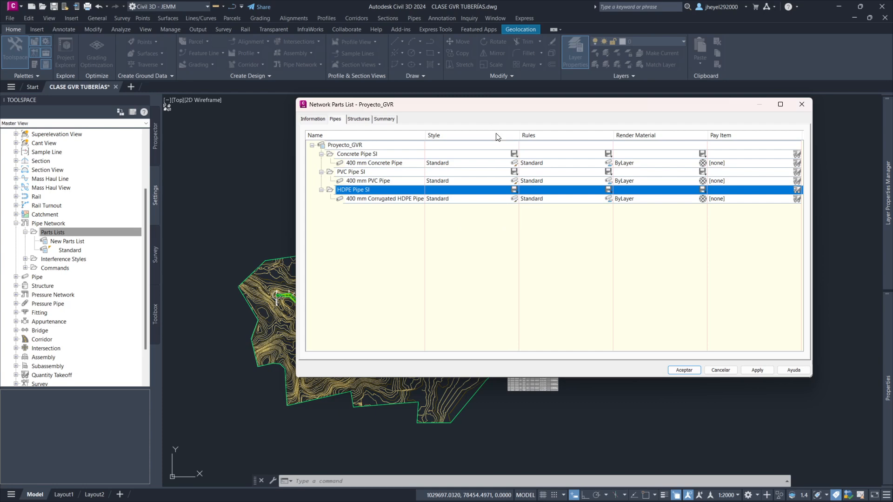
# Step: Examine the Cover and Slope and Length Check parameters of the Standard rule set assigned to the PVC pipes
pyautogui.click(608, 172)
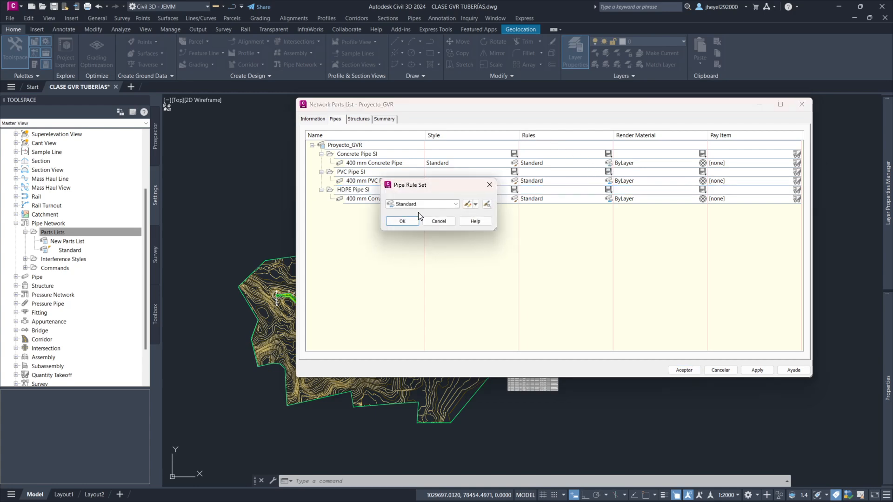
pyautogui.click(476, 204)
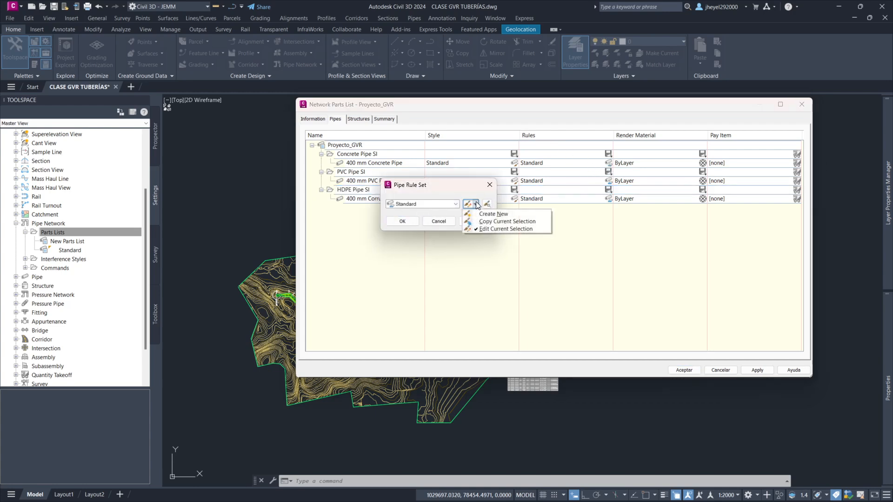
pyautogui.click(476, 205)
pyautogui.click(476, 205)
pyautogui.click(484, 229)
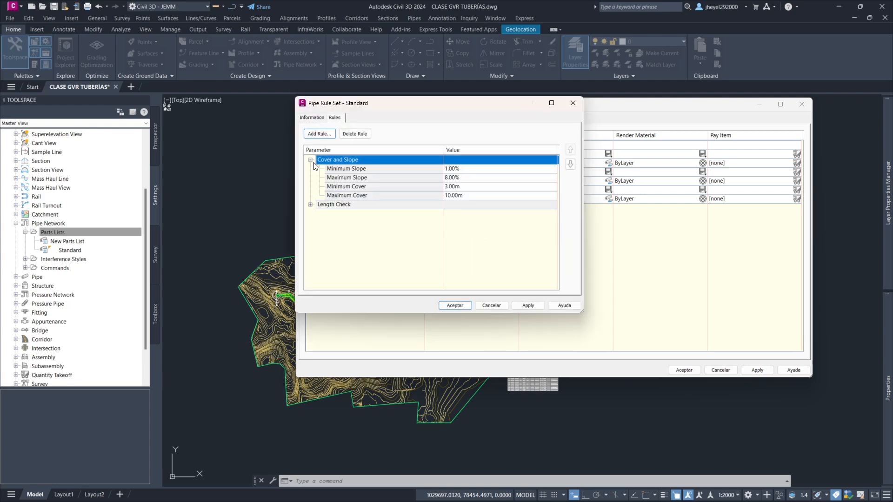
pyautogui.click(311, 205)
pyautogui.click(573, 103)
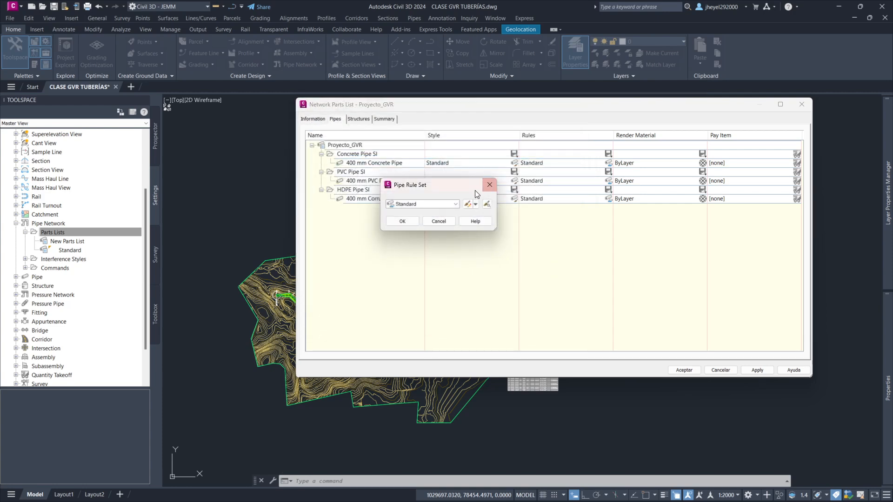
# Step: Create a new pipe rule set for the 400 mm concrete pipe and name it Regla_tubería_GVR
pyautogui.click(475, 207)
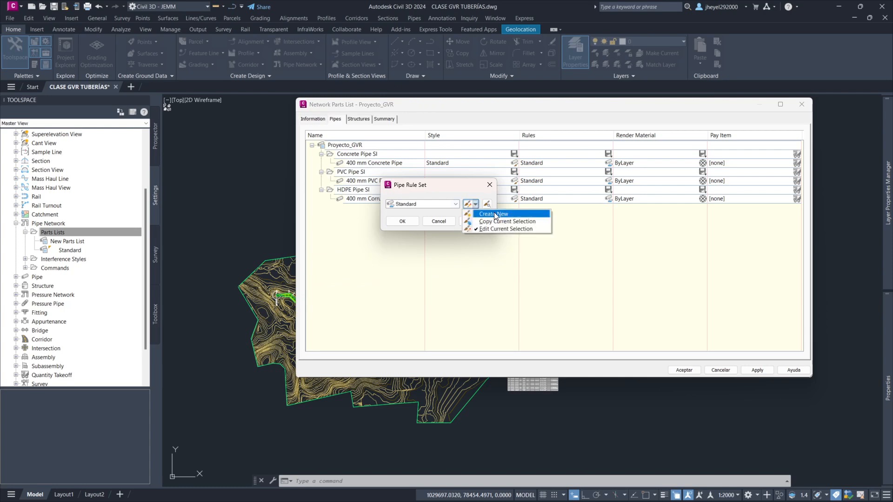
pyautogui.click(494, 212)
pyautogui.click(311, 117)
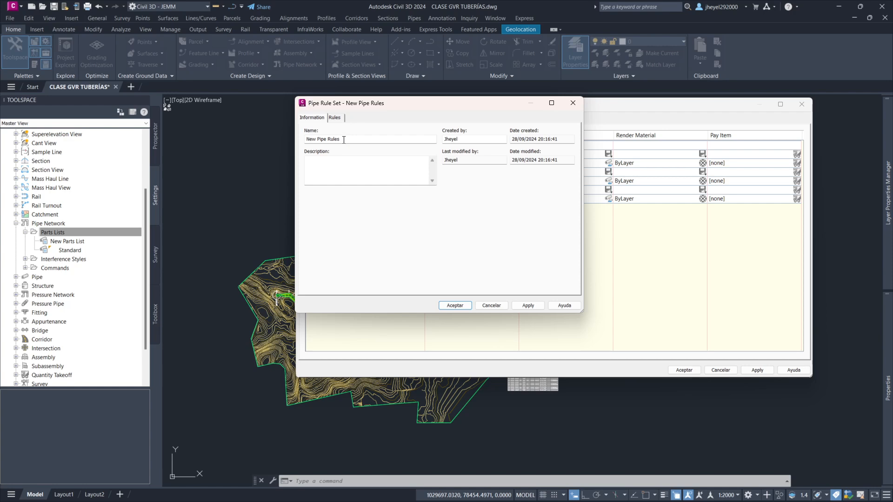
pyautogui.moveTo(343, 138); pyautogui.dragTo(305, 139)
pyautogui.write('Pipe')
pyautogui.press('BackSpace')
pyautogui.press('BackSpace')
pyautogui.press('BackSpace')
pyautogui.write('Regla_teberia')
pyautogui.press('BackSpace')
pyautogui.press('BackSpace')
pyautogui.press('BackSpace')
pyautogui.press('BackSpace')
pyautogui.press('BackSpace')
pyautogui.write('ubería_GVR')
# Step: Add the Storm Sewer Cover and Slope rule to the Regla_tubería_GVR rule set with its default parameters
pyautogui.click(341, 117)
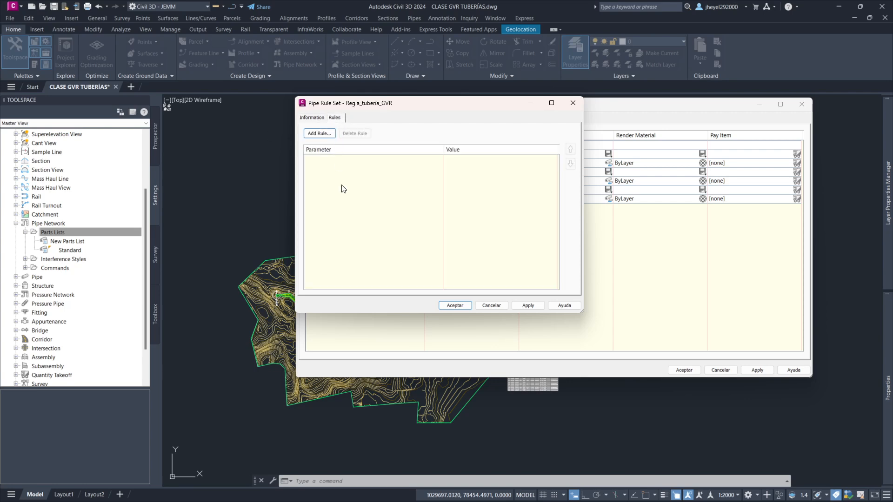
pyautogui.click(325, 134)
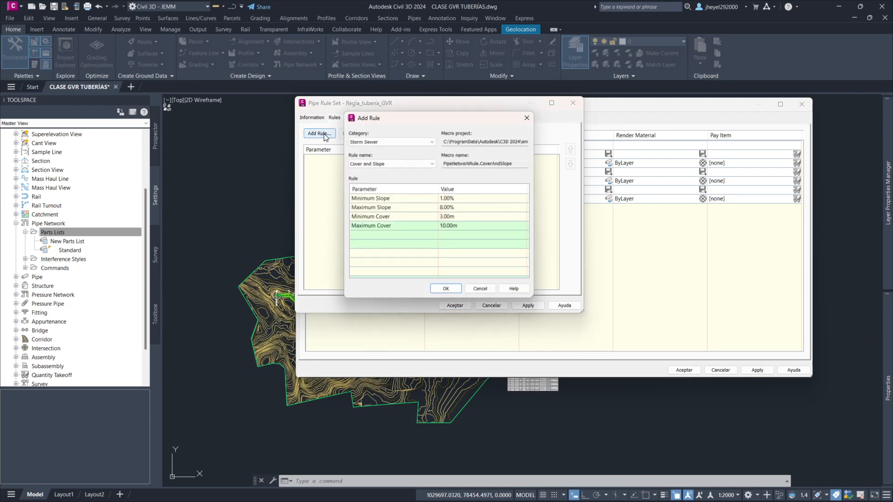
pyautogui.click(389, 139)
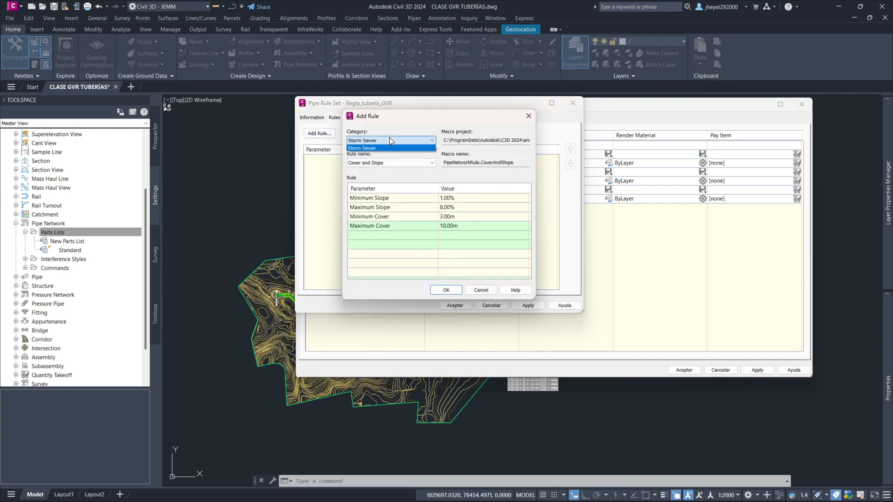
pyautogui.click(389, 139)
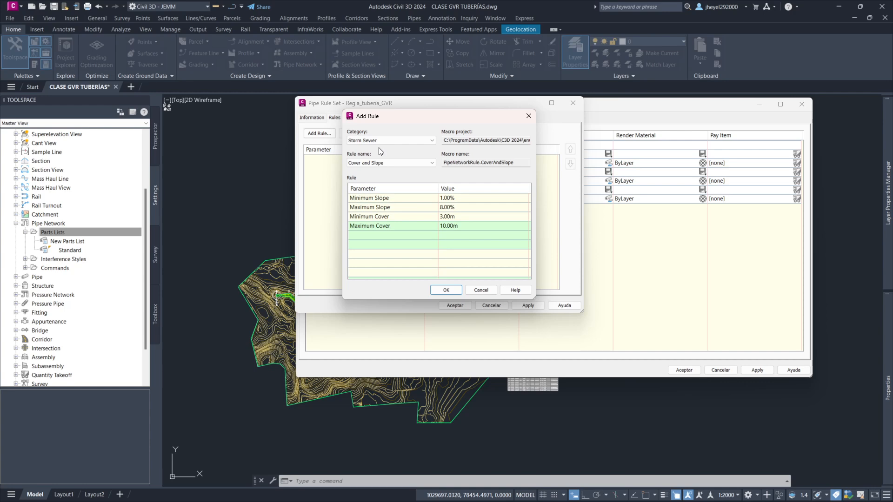
pyautogui.click(394, 161)
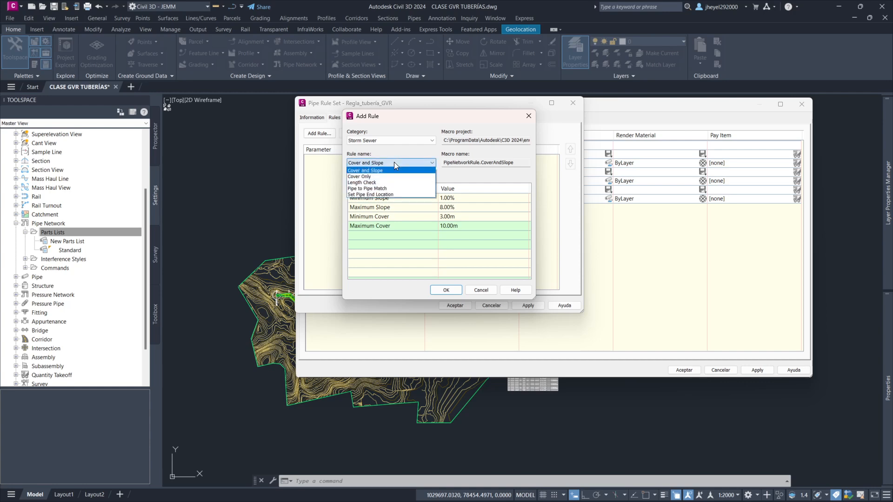
pyautogui.click(383, 171)
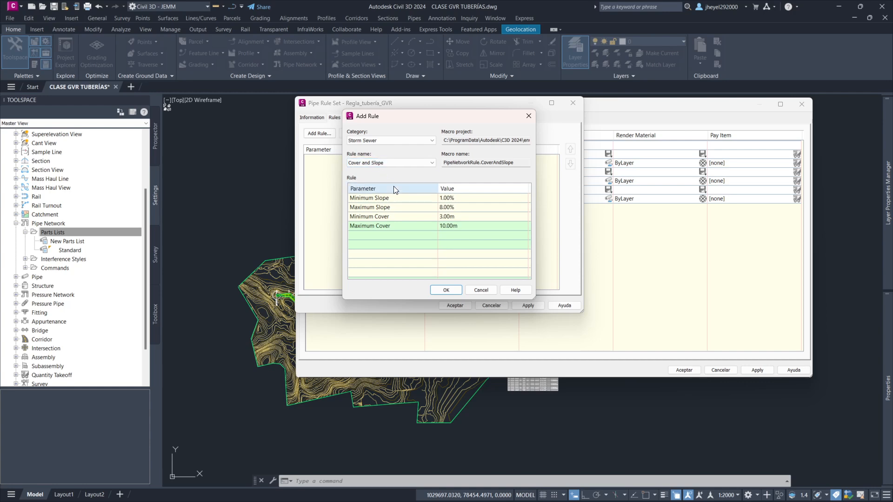
pyautogui.click(458, 198)
pyautogui.click(456, 207)
pyautogui.click(453, 216)
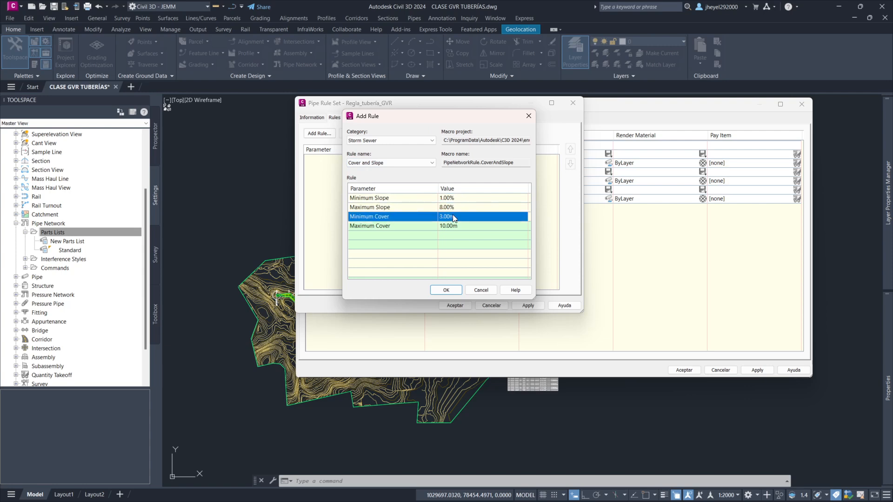
pyautogui.click(449, 291)
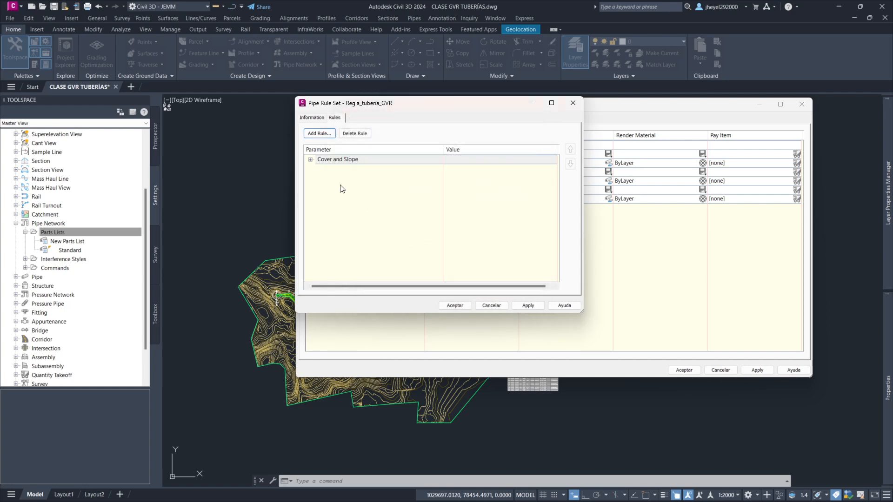
pyautogui.click(311, 160)
pyautogui.click(310, 160)
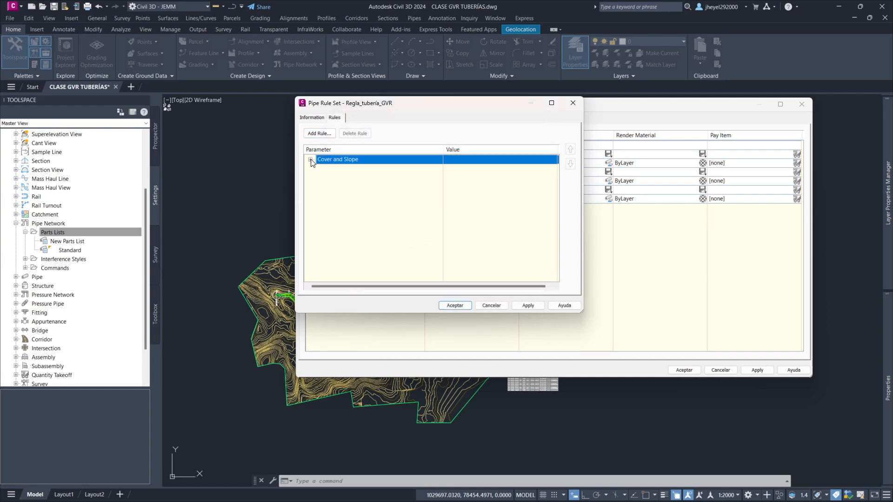
# Step: Add the Length Check rule to the rule set and expand the parameters of both rules
pyautogui.click(321, 133)
pyautogui.click(385, 163)
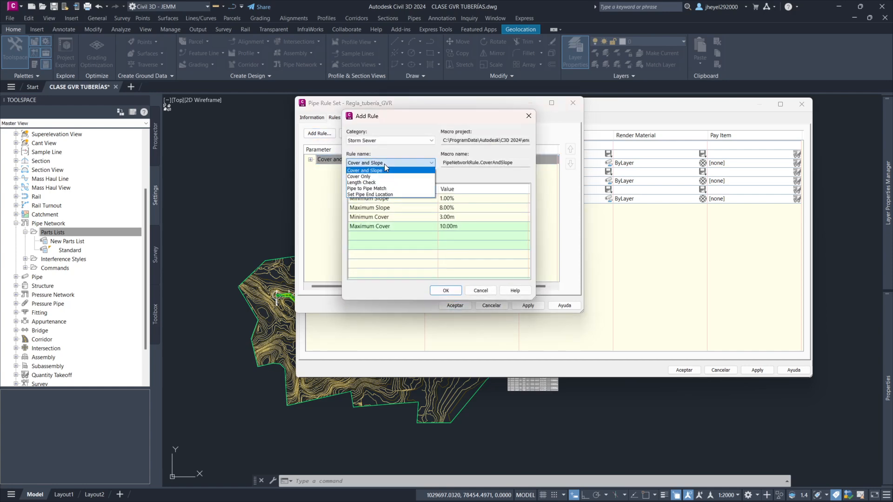
pyautogui.click(367, 183)
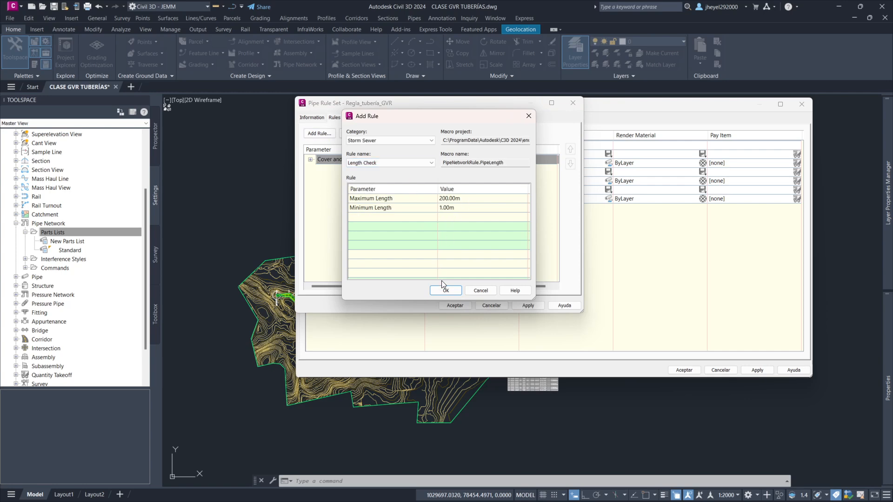
pyautogui.click(453, 198)
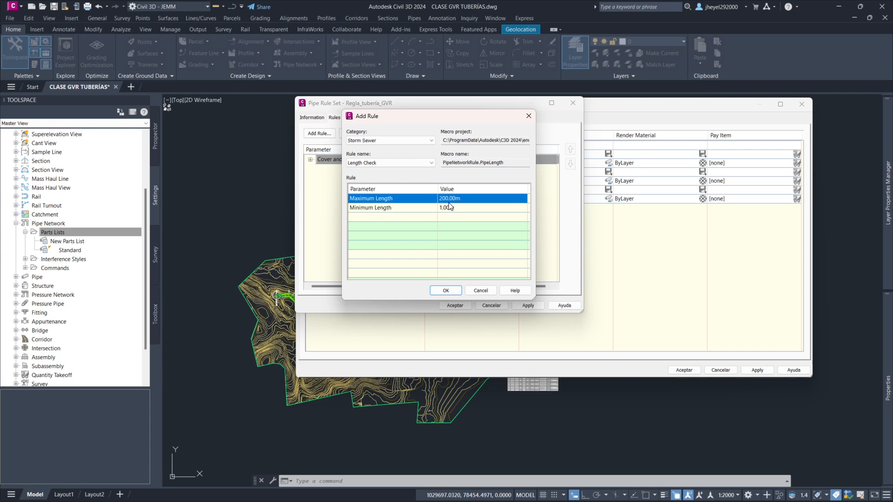
pyautogui.click(445, 207)
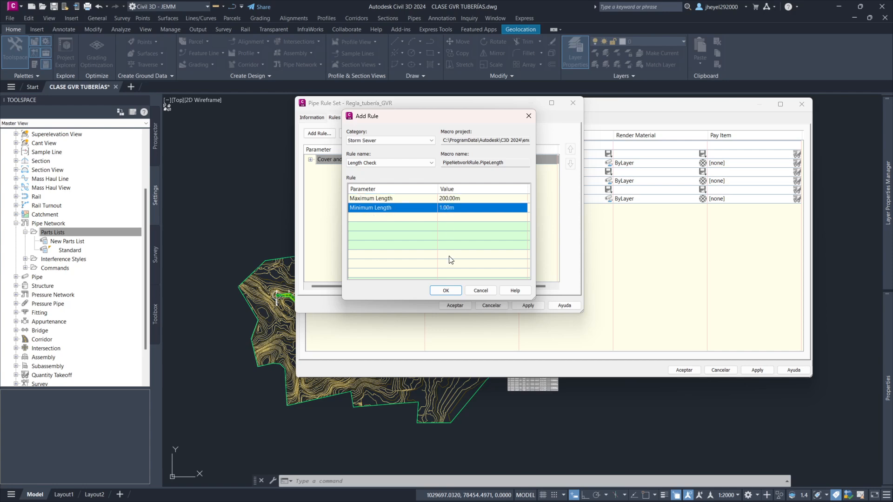
pyautogui.click(446, 291)
pyautogui.click(310, 168)
pyautogui.click(310, 160)
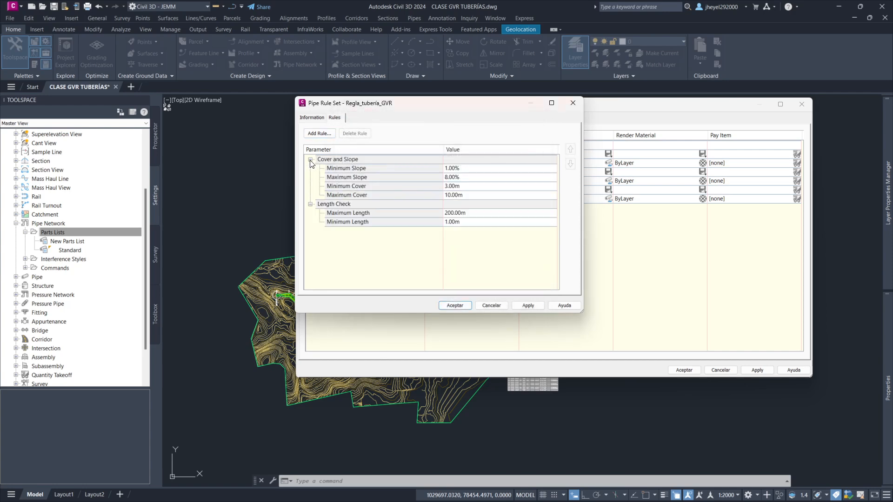
# Step: Set the Cover and Slope rule's minimum slope to 2% and maximum slope to 4%, leaving both cover values as they are
pyautogui.click(471, 168)
pyautogui.write('2')
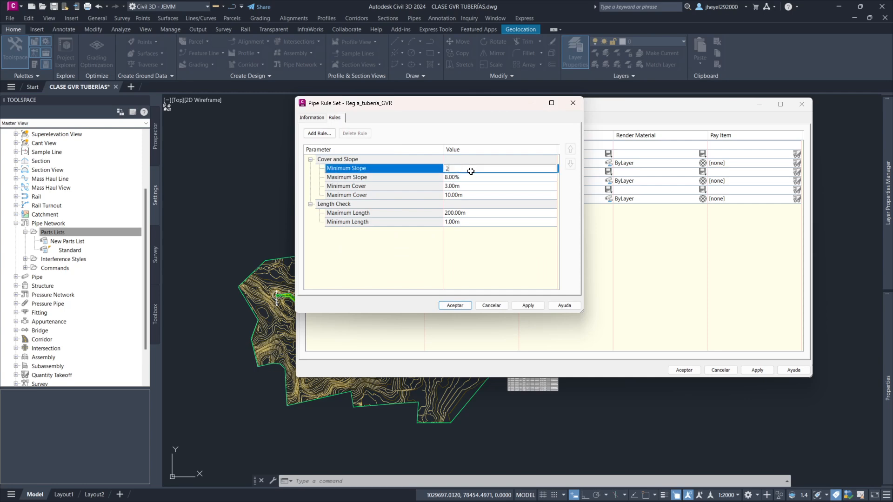
pyautogui.click(469, 178)
pyautogui.write('4')
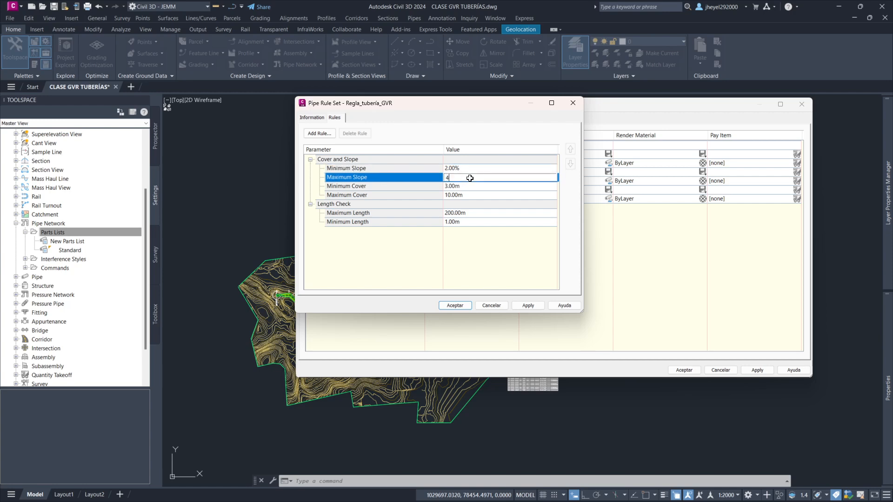
pyautogui.click(469, 186)
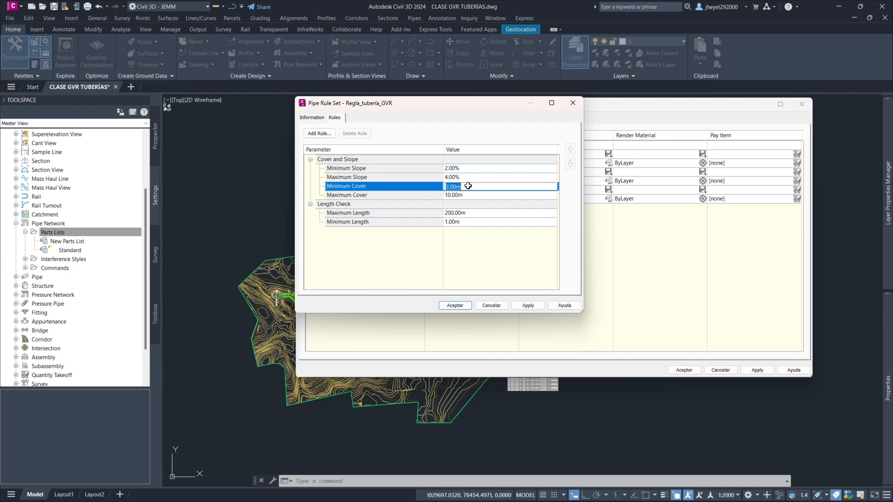
pyautogui.click(471, 194)
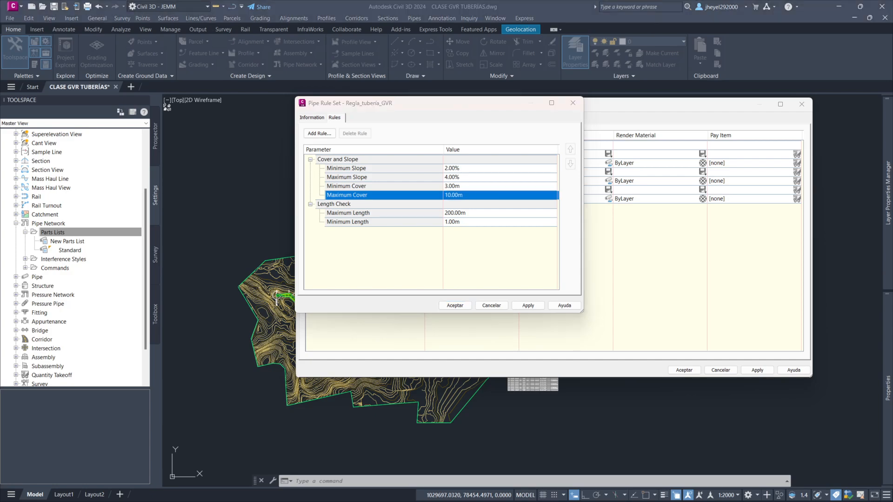
# Step: Switch to PowerPoint to read the spacing between inspection manholes on the Normatividad slide, and return to Civil 3D
pyautogui.hotkey('alt', 'Tab')
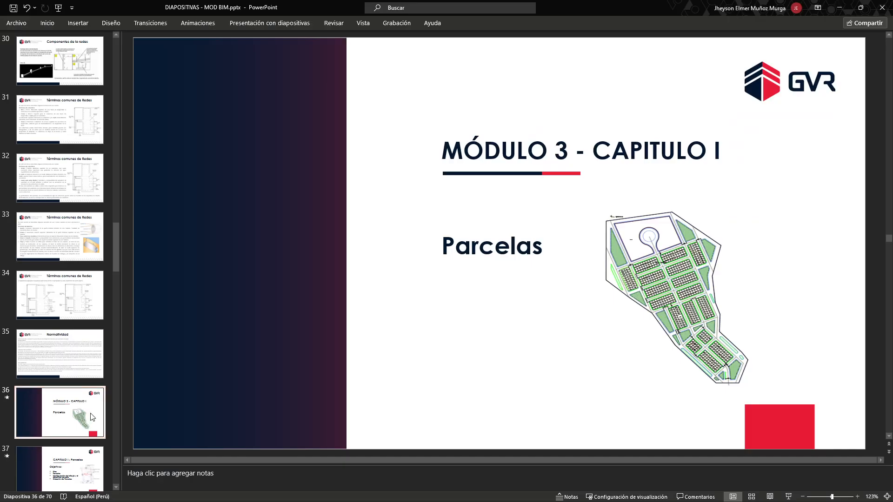
pyautogui.scroll(1, 337, 298)
pyautogui.click(371, 242)
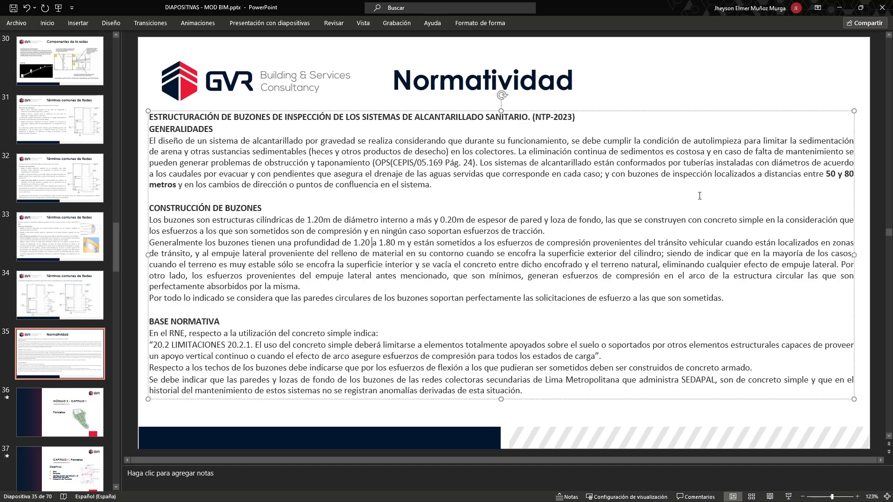
pyautogui.moveTo(599, 174); pyautogui.dragTo(855, 174)
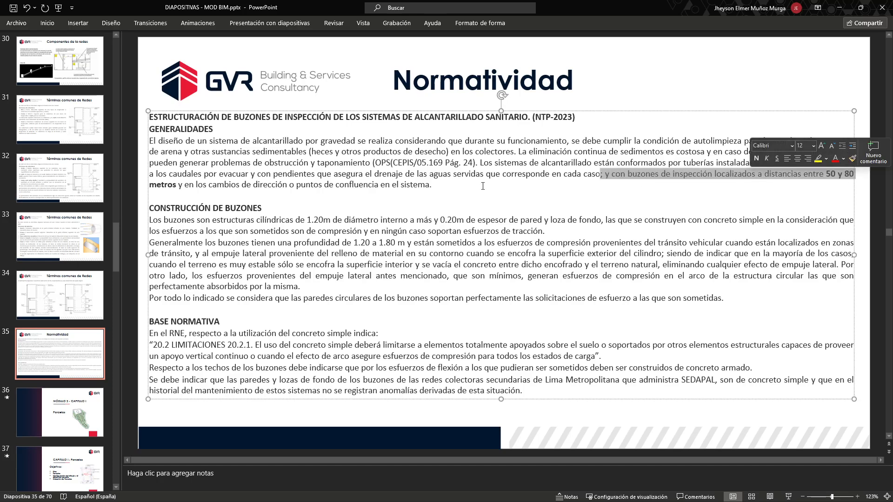
pyautogui.click(365, 184)
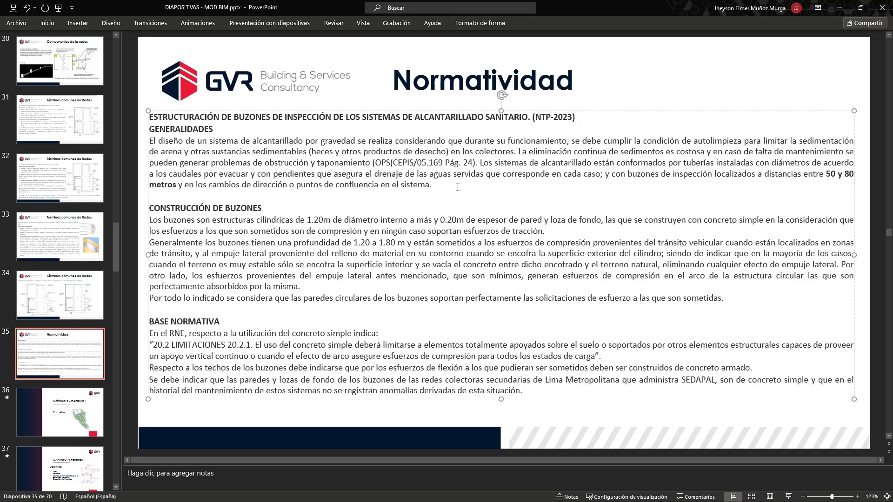
pyautogui.click(839, 8)
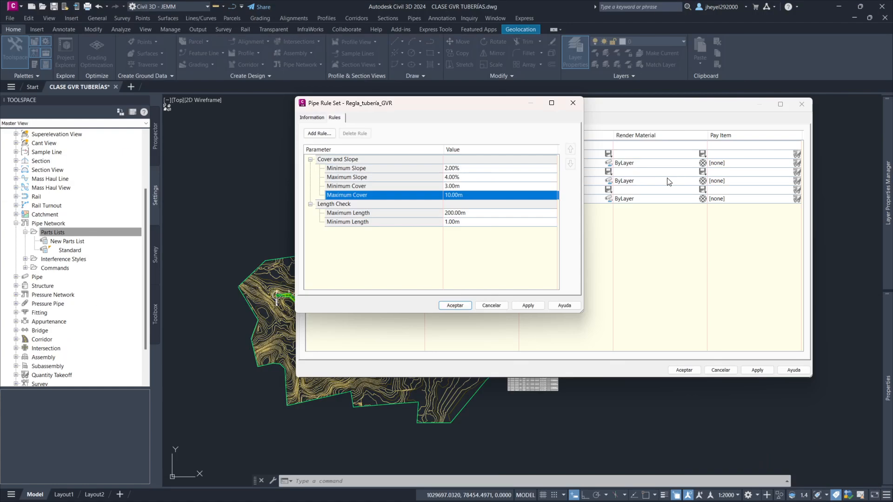
# Step: Set the Length Check rule's maximum length to 80 m and assign Regla_tubería_GVR to the 400 mm concrete pipe
pyautogui.click(469, 213)
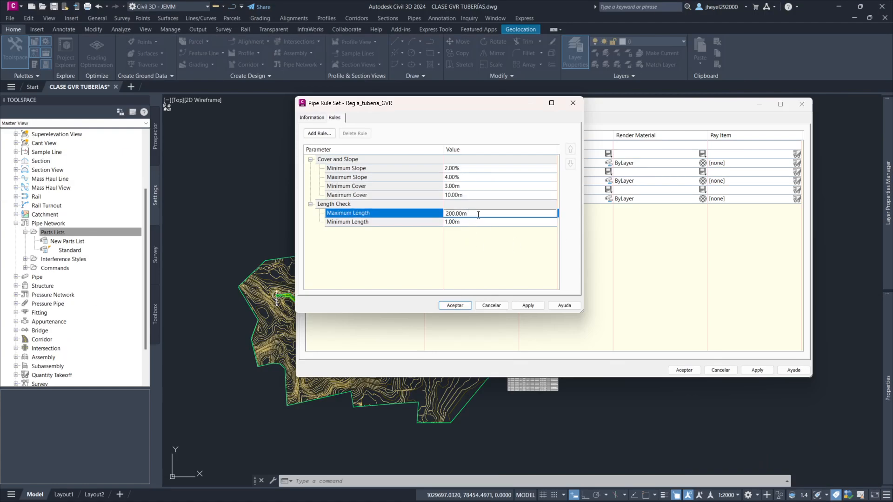
pyautogui.moveTo(476, 214); pyautogui.dragTo(417, 219)
pyautogui.click(411, 221)
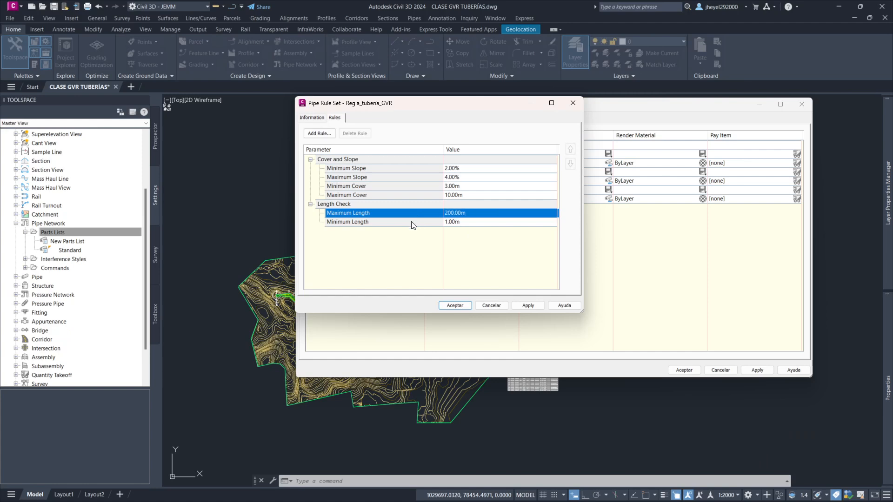
pyautogui.click(463, 213)
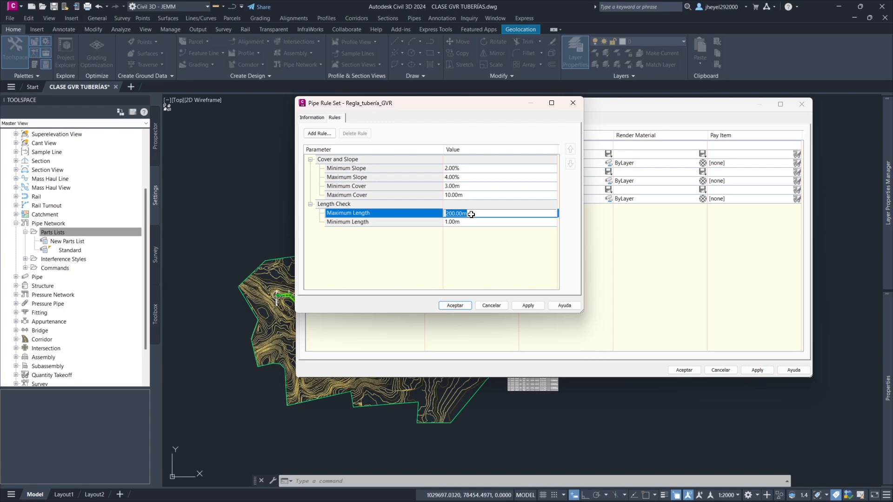
pyautogui.write('80')
pyautogui.click(455, 306)
pyautogui.click(402, 221)
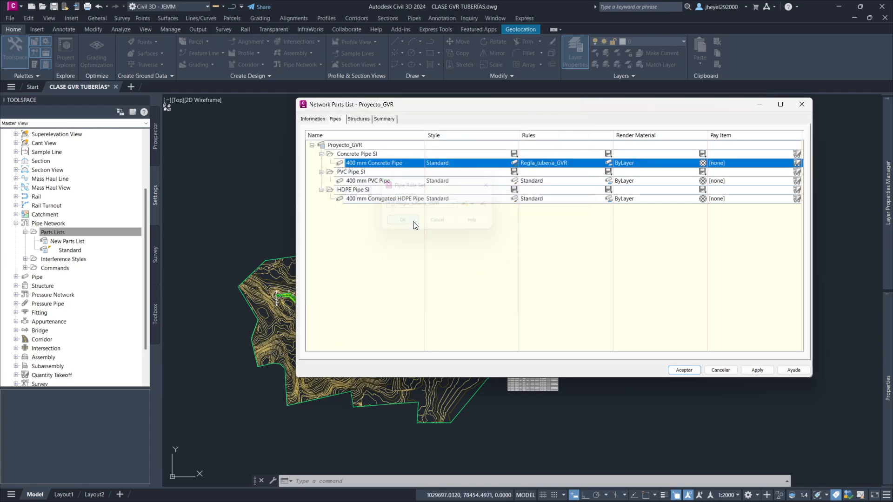
# Step: Assign the Regla_tubería_GVR rule set to the 400 mm PVC pipe and the 400 mm corrugated HDPE pipe
pyautogui.click(608, 180)
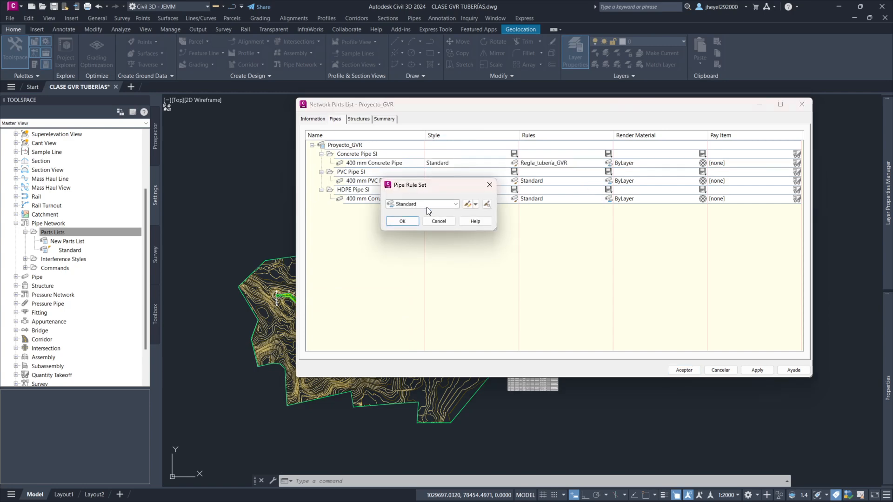
pyautogui.click(426, 204)
pyautogui.click(425, 216)
pyautogui.click(402, 221)
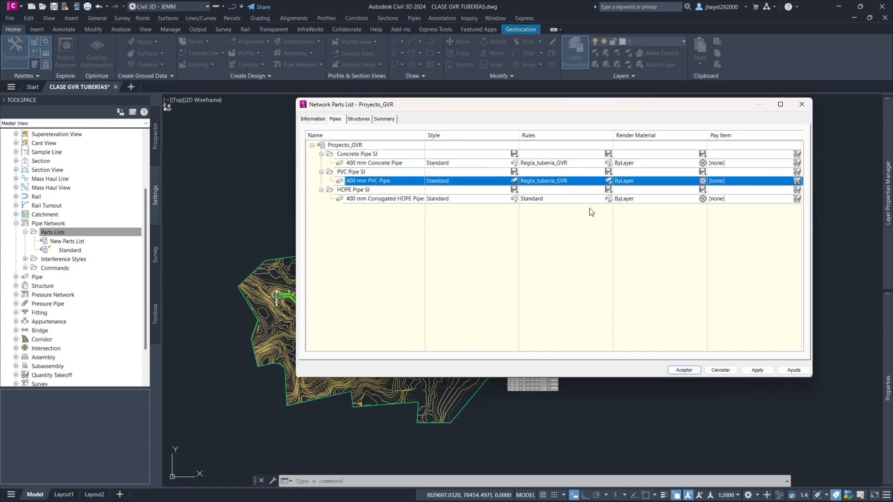
pyautogui.click(608, 198)
pyautogui.click(433, 204)
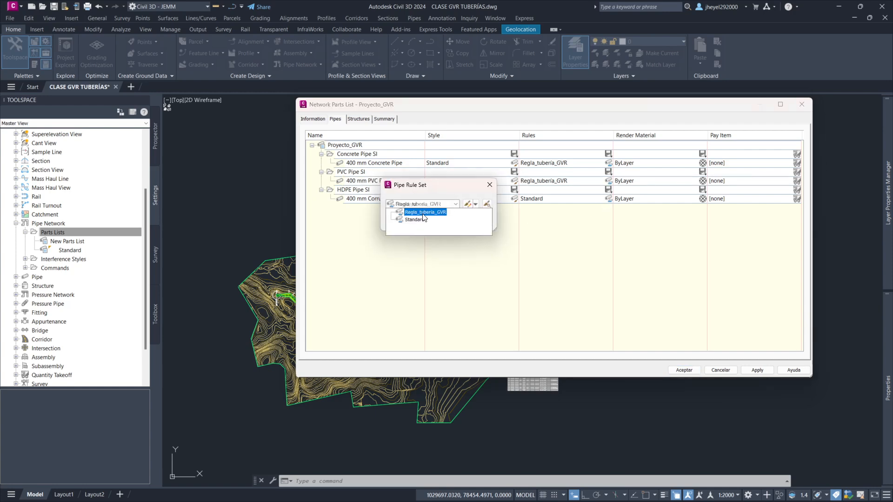
pyautogui.click(426, 216)
pyautogui.click(402, 221)
# Step: Add the description REGLAS SEGÚN NTP-2023 to the Regla_tubería_GVR pipe rule set
pyautogui.click(608, 163)
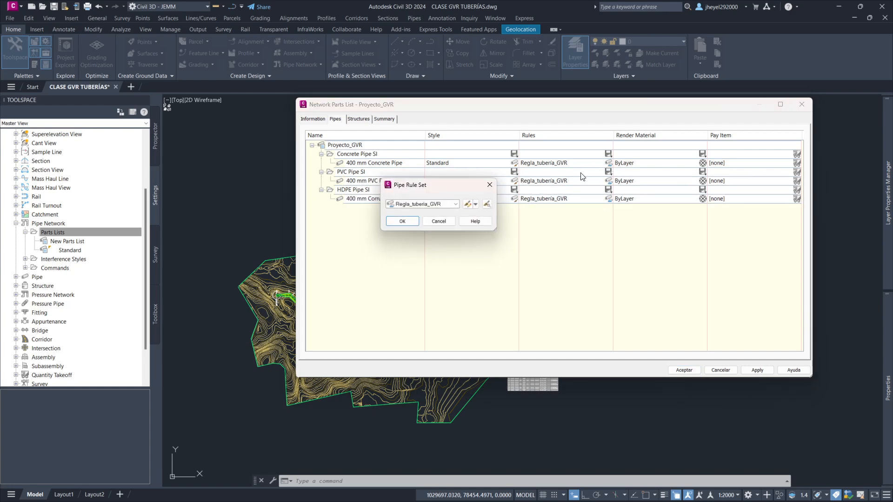
pyautogui.click(476, 204)
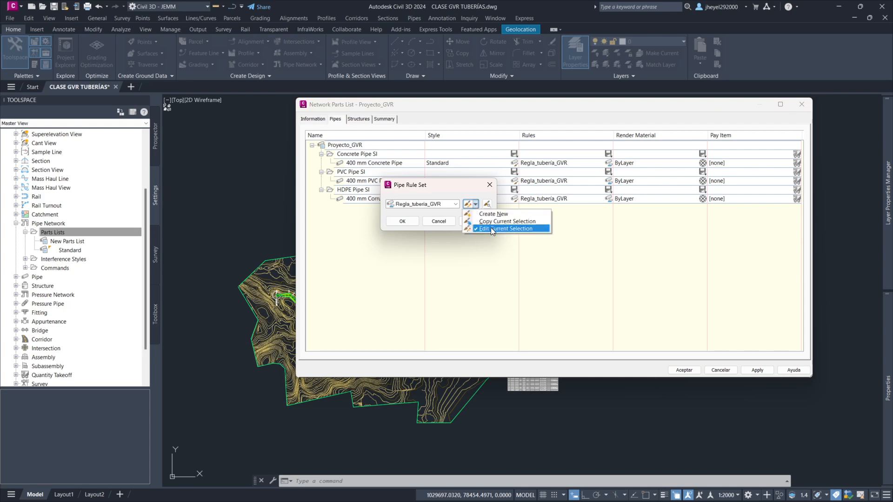
pyautogui.click(490, 227)
pyautogui.click(316, 120)
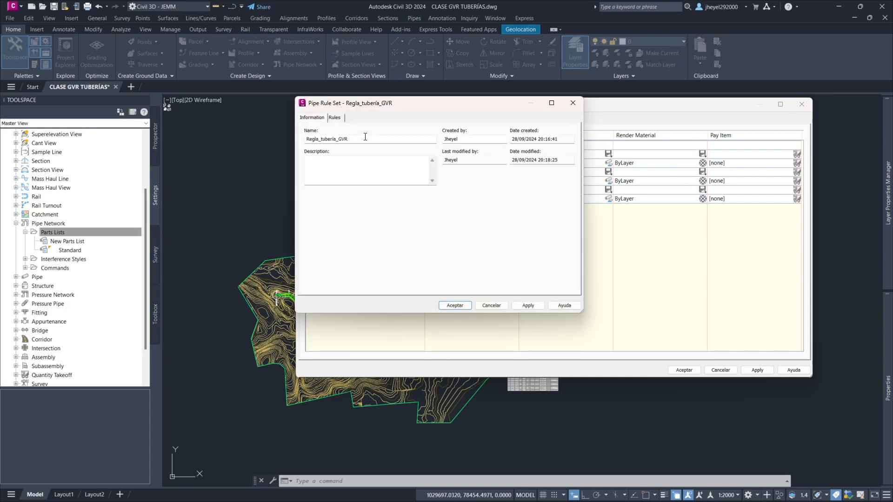
pyautogui.click(365, 137)
pyautogui.click(390, 163)
pyautogui.write('REGLAS SEGÚN NTP-2023')
pyautogui.click(451, 306)
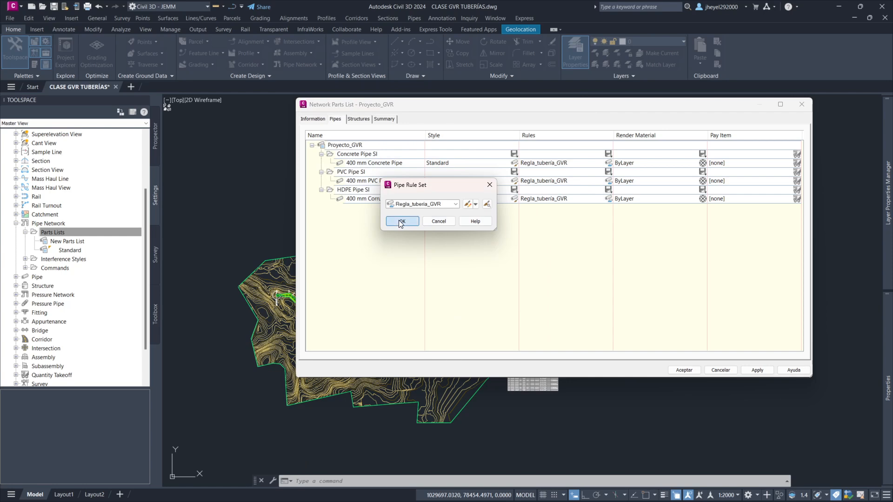
pyautogui.click(401, 222)
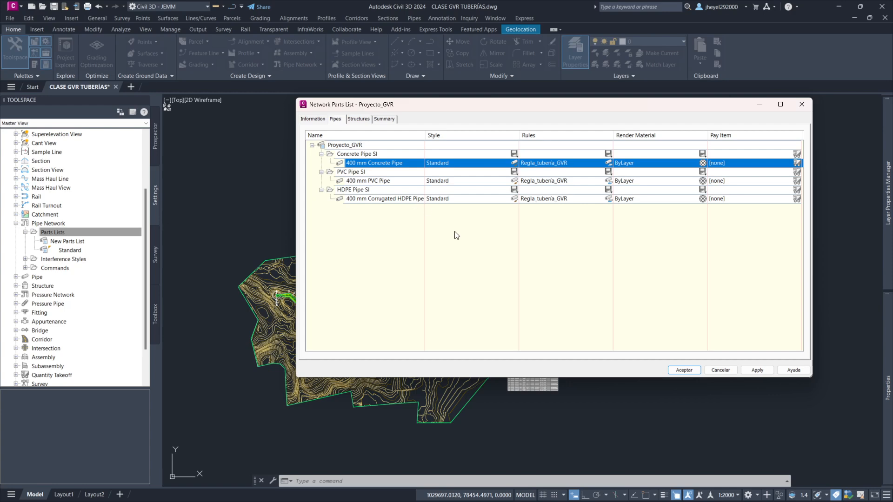
# Step: Create a new pipe style named TUBERÍA_GVR from the 400 mm concrete pipe's style setting
pyautogui.click(514, 163)
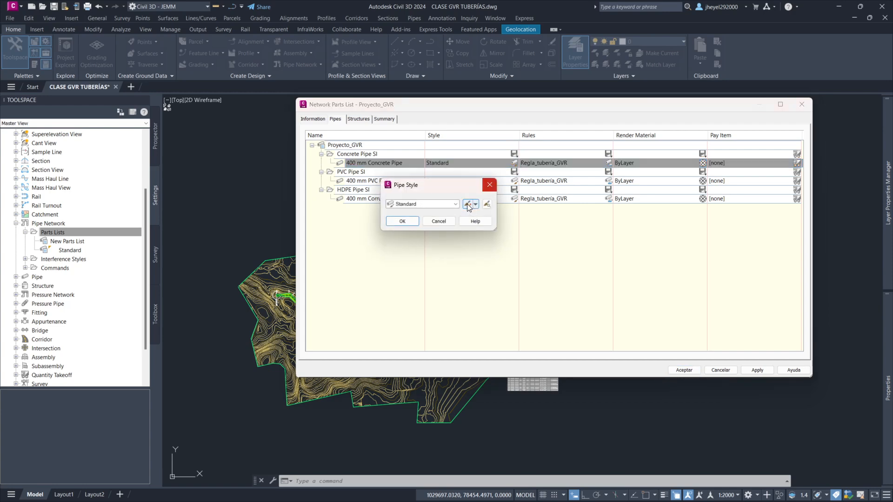
pyautogui.click(475, 204)
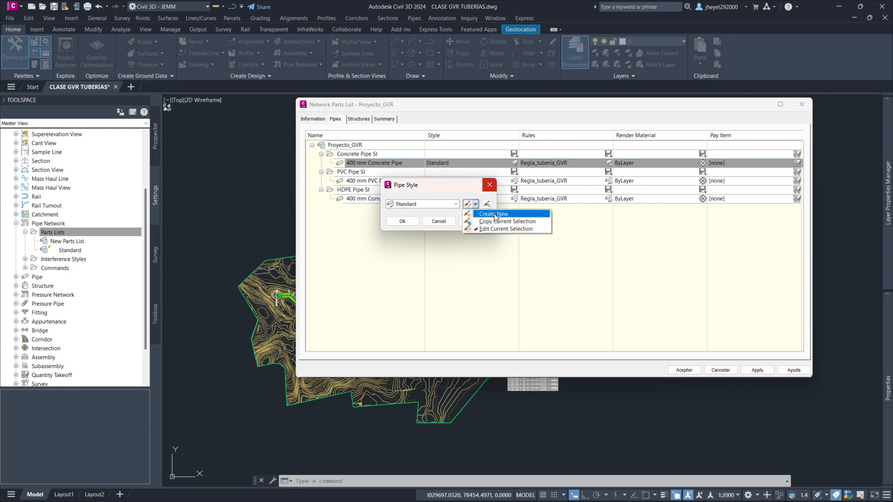
pyautogui.click(494, 213)
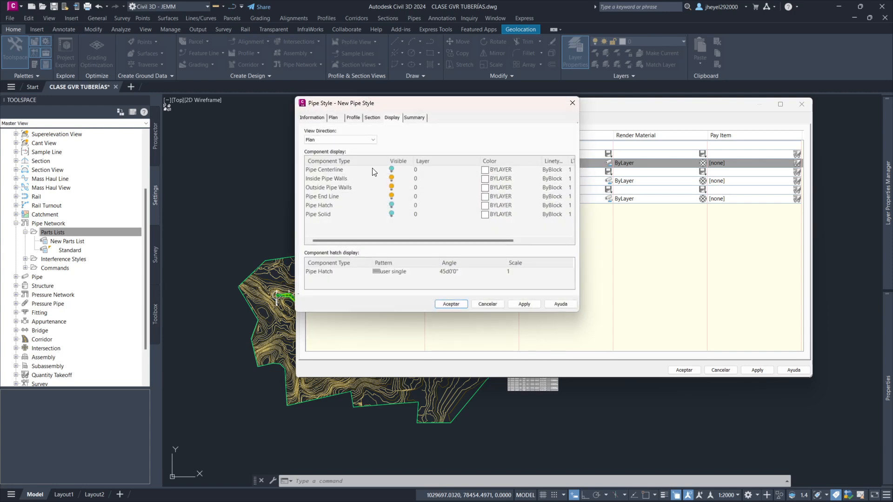
pyautogui.click(312, 117)
pyautogui.moveTo(358, 140); pyautogui.dragTo(305, 141)
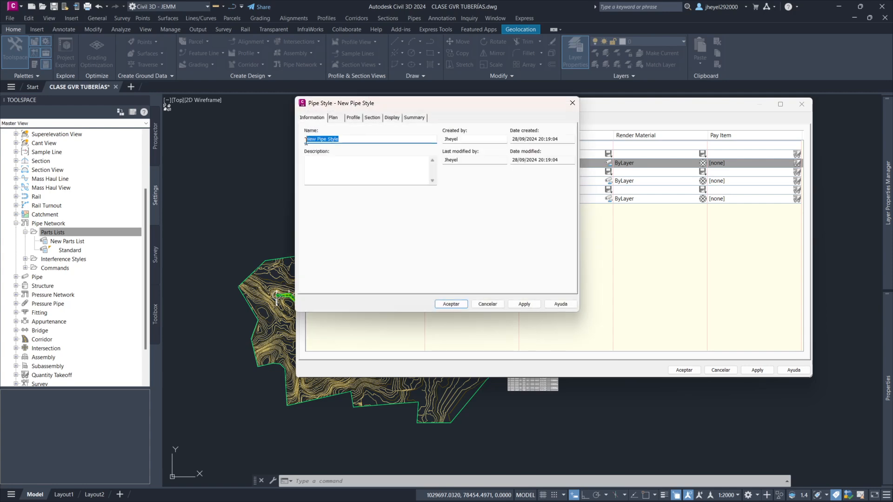
pyautogui.write('TUBERÍA_GVR')
# Step: Try user-defined pipe wall sizes in the new style's plan settings, then restore the use of part dimensions
pyautogui.click(394, 119)
pyautogui.click(409, 120)
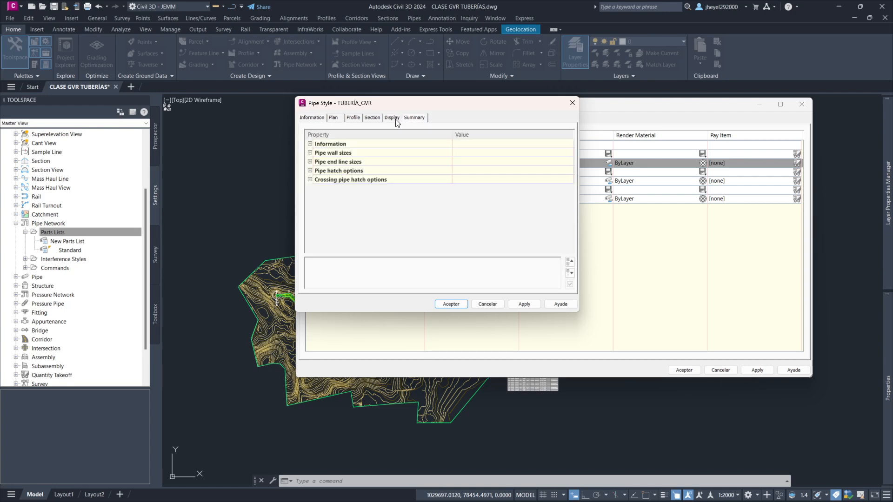
pyautogui.click(392, 119)
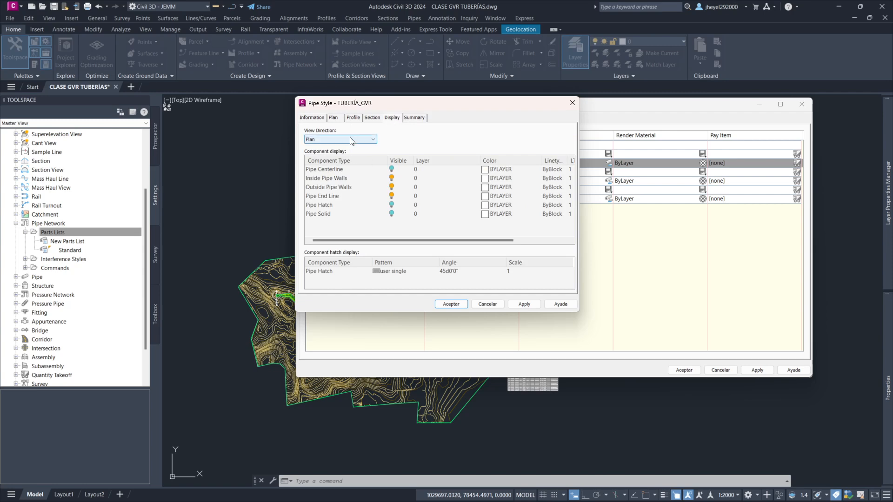
pyautogui.click(414, 119)
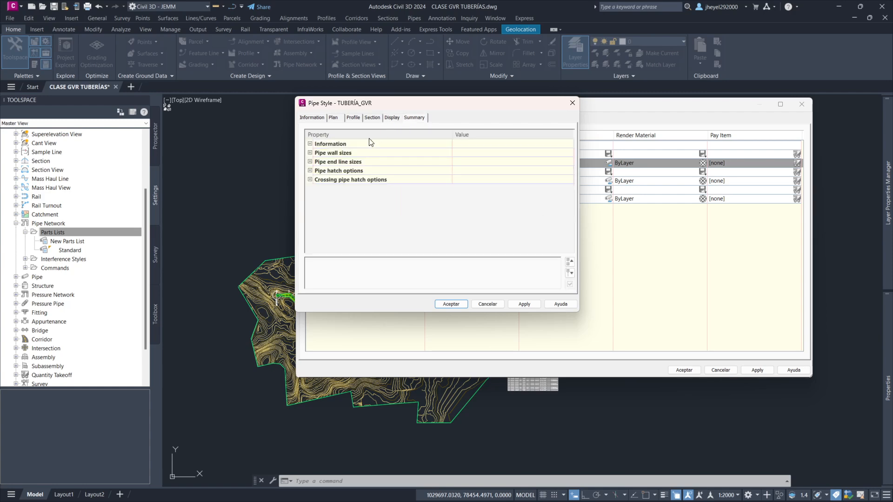
pyautogui.click(338, 119)
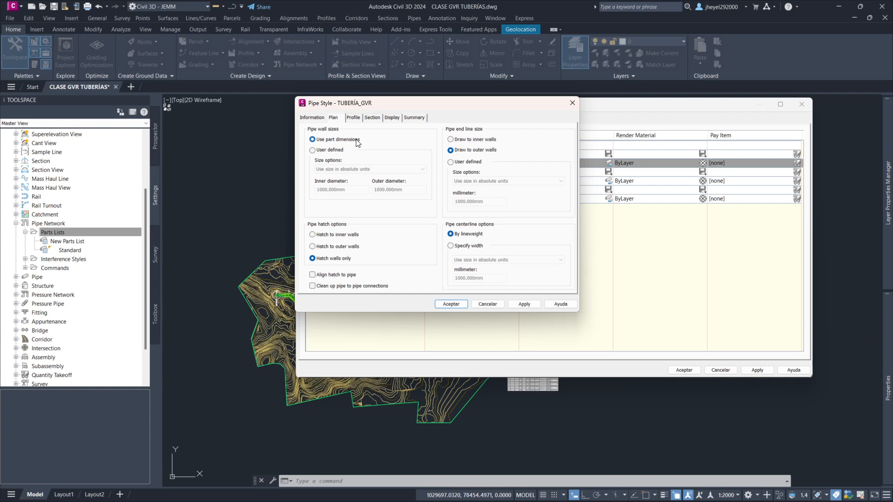
pyautogui.click(313, 150)
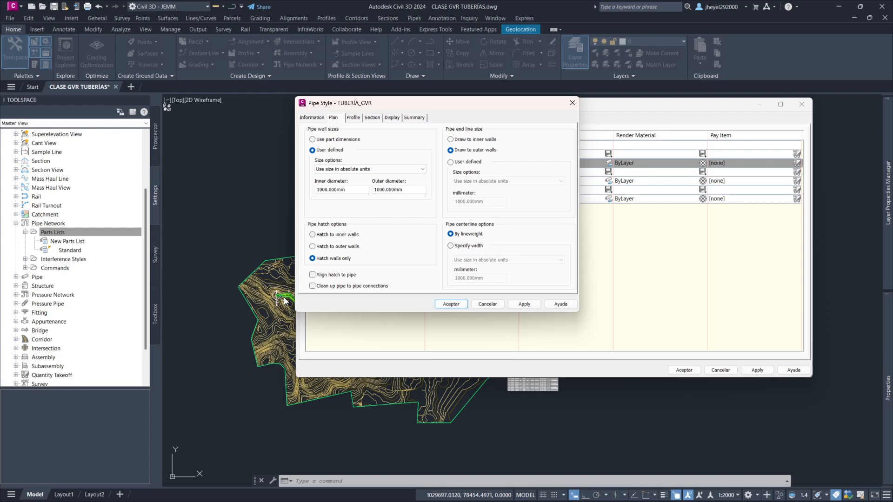
pyautogui.doubleClick(314, 194)
pyautogui.press('Tab')
pyautogui.click(346, 188)
pyautogui.click(409, 187)
pyautogui.moveTo(351, 189); pyautogui.dragTo(258, 196)
pyautogui.click(312, 140)
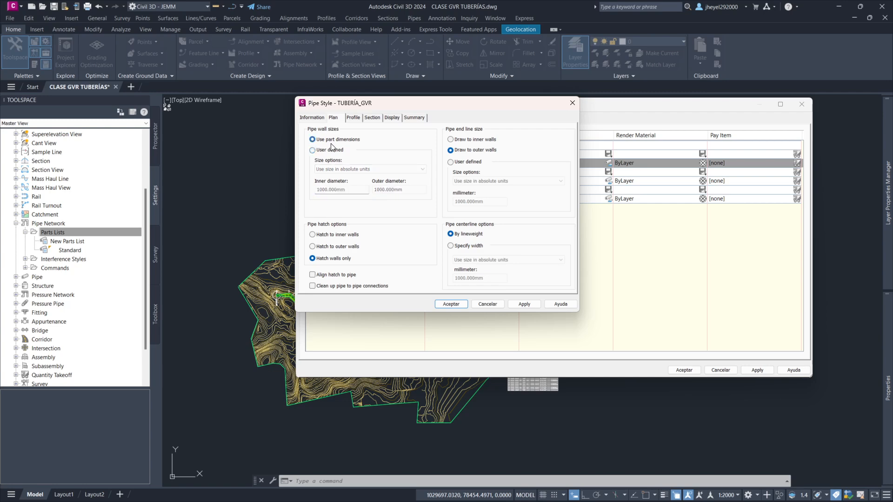
# Step: Specify the style's plan centerline width in absolute units and set it to 0.1 mm
pyautogui.moveTo(372, 104); pyautogui.dragTo(193, 165)
pyautogui.moveTo(325, 168); pyautogui.dragTo(348, 190)
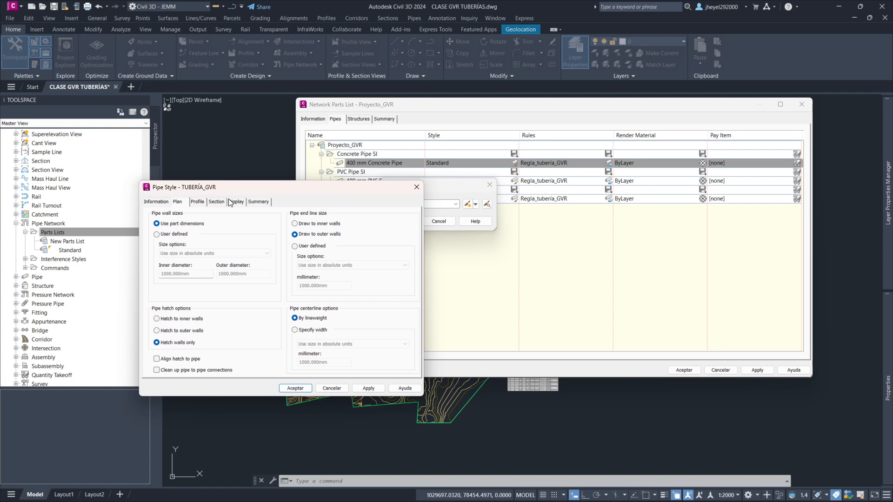
pyautogui.moveTo(242, 188); pyautogui.dragTo(327, 114)
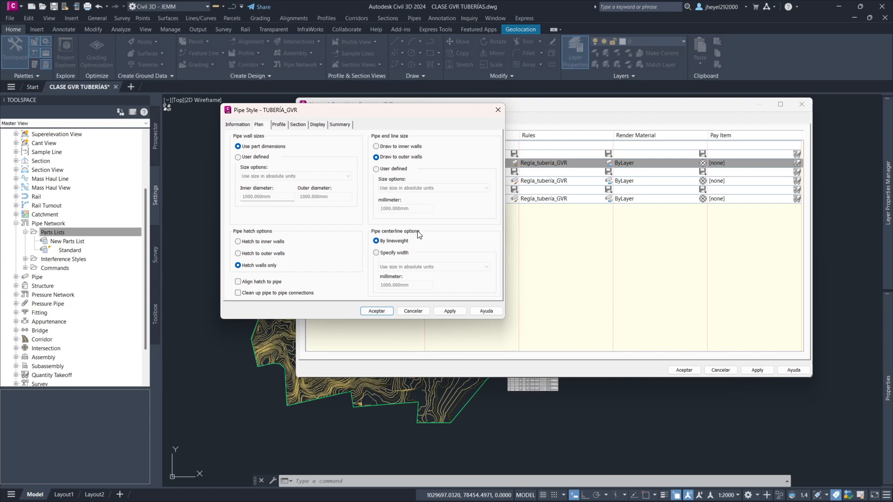
pyautogui.click(376, 254)
pyautogui.click(428, 267)
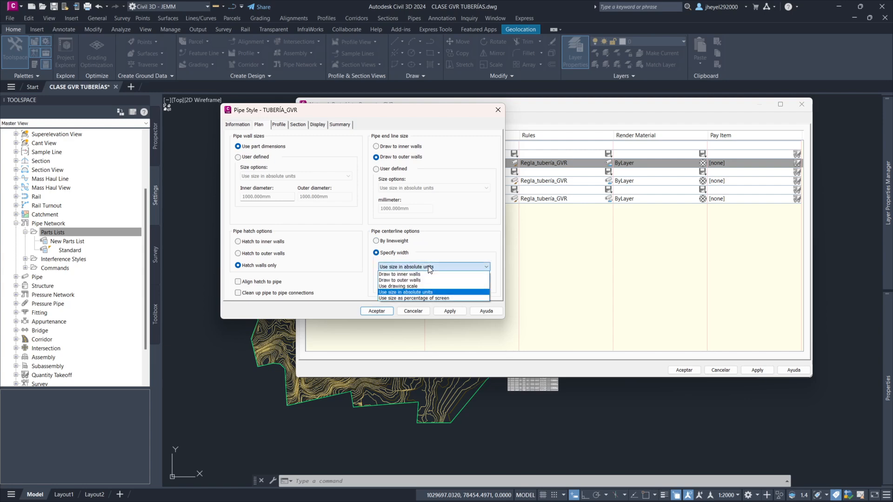
pyautogui.click(423, 293)
pyautogui.press('Tab')
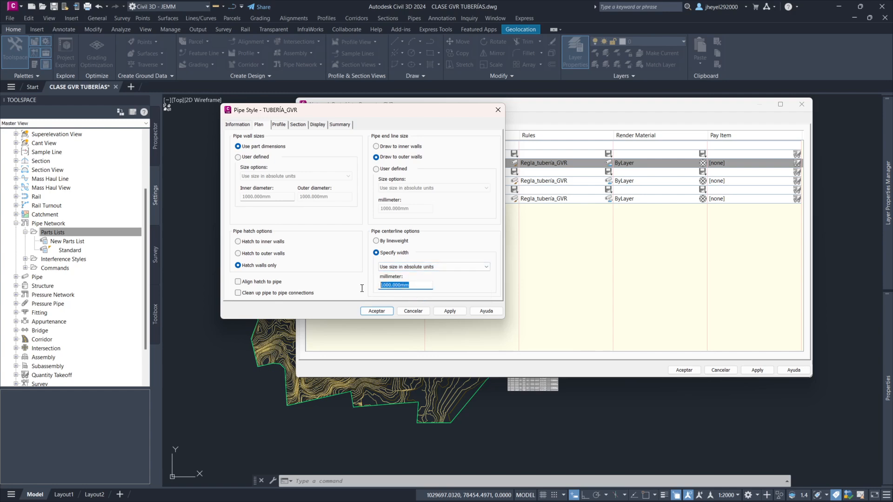
pyautogui.write('0.1')
# Step: Turn on cleanup of pipe-to-pipe connections in the style's plan and profile settings
pyautogui.click(238, 294)
pyautogui.click(281, 128)
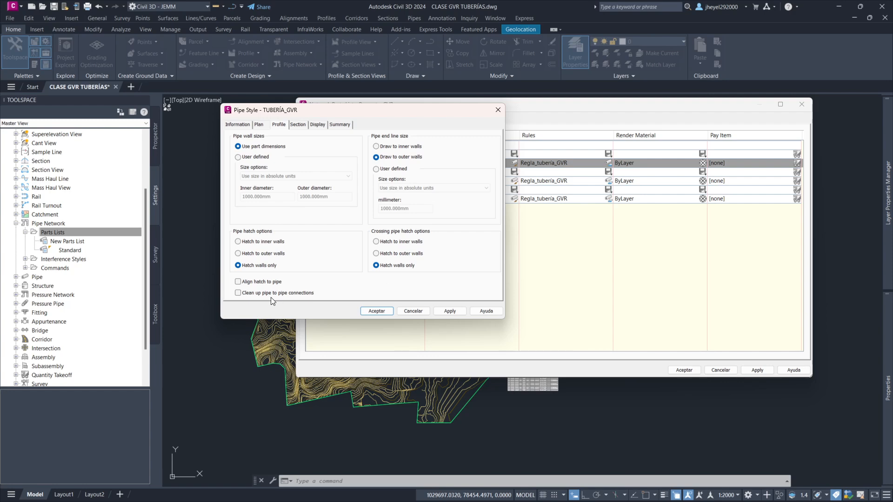
pyautogui.click(238, 293)
# Step: Capture the style's section settings in Herramienta Recortes and try pen strokes for the pipe walls, undoing them
pyautogui.click(297, 125)
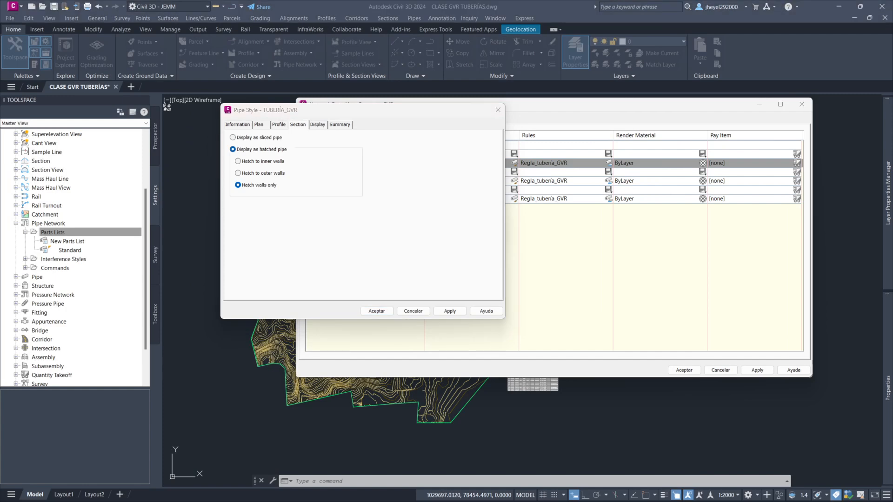
pyautogui.moveTo(0, 261); pyautogui.dragTo(396, 99)
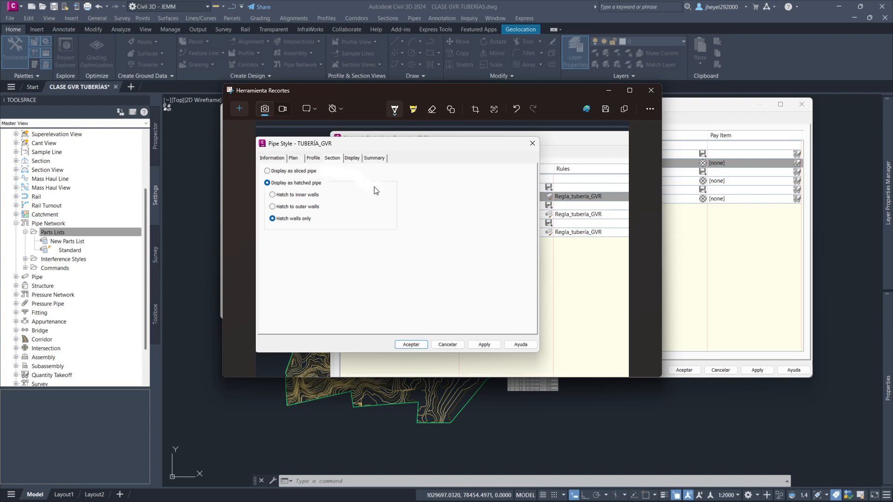
pyautogui.click(394, 109)
pyautogui.click(394, 109)
pyautogui.click(395, 109)
pyautogui.click(372, 139)
pyautogui.moveTo(382, 172); pyautogui.dragTo(460, 171)
pyautogui.moveTo(387, 192); pyautogui.dragTo(470, 192)
pyautogui.hotkey('ctrl', 'z')
pyautogui.hotkey('ctrl', 'z')
pyautogui.moveTo(405, 178); pyautogui.dragTo(492, 180)
pyautogui.moveTo(409, 215); pyautogui.dragTo(486, 210)
pyautogui.moveTo(407, 207)
pyautogui.mouseDown()
pyautogui.moveTo(420, 195)
pyautogui.moveTo(435, 218)
pyautogui.moveTo(486, 207)
pyautogui.mouseUp()
pyautogui.hotkey('ctrl', 'z')
pyautogui.hotkey('ctrl', 'z')
pyautogui.hotkey('ctrl', 'z')
# Step: Sketch a pipe on the capture as two pairs of roughly parallel orange wall lines, undoing the extra strokes
pyautogui.moveTo(393, 180); pyautogui.dragTo(486, 169)
pyautogui.moveTo(402, 191); pyautogui.dragTo(483, 178)
pyautogui.moveTo(408, 229); pyautogui.dragTo(490, 206)
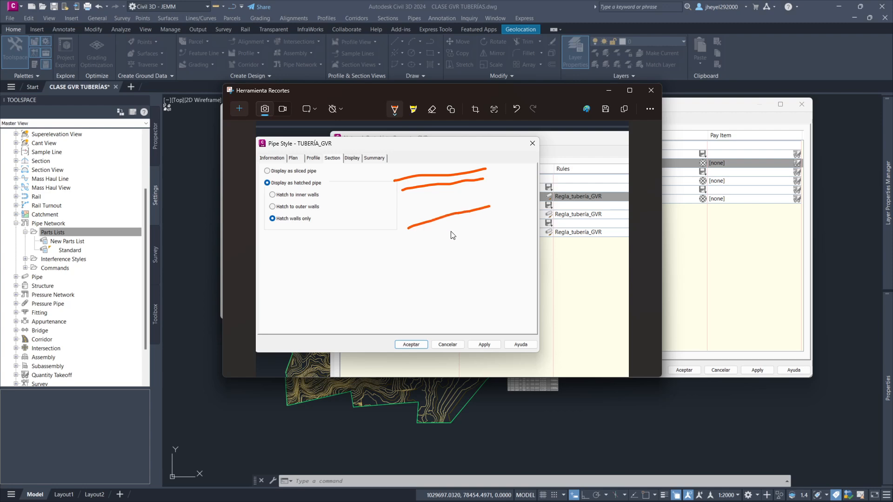
pyautogui.moveTo(411, 239); pyautogui.dragTo(496, 217)
pyautogui.moveTo(407, 211)
pyautogui.mouseDown()
pyautogui.moveTo(418, 196)
pyautogui.moveTo(451, 204)
pyautogui.moveTo(492, 188)
pyautogui.mouseUp()
pyautogui.hotkey('ctrl', 'z')
pyautogui.hotkey('ctrl', 'z')
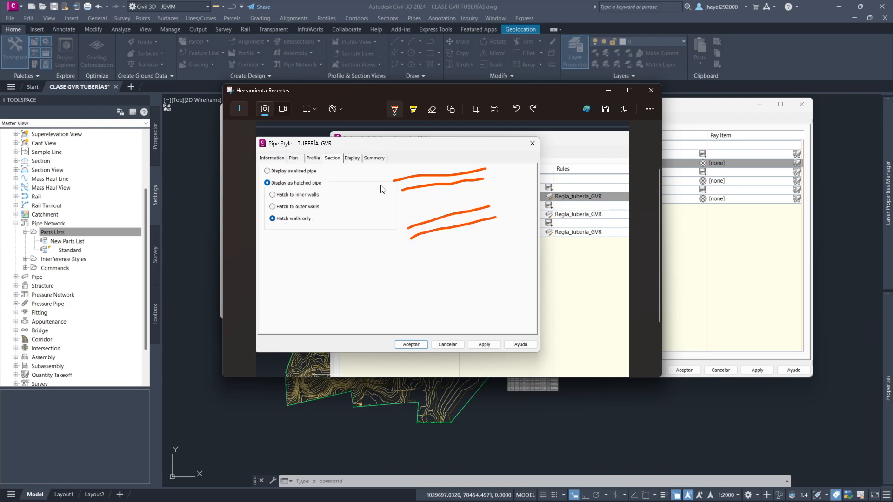
# Step: Hatch the whole sketched pipe, undo that, hatch only its two walls, and close the capture to return to Civil 3D
pyautogui.moveTo(406, 182)
pyautogui.mouseDown()
pyautogui.moveTo(474, 163)
pyautogui.moveTo(501, 197)
pyautogui.mouseUp()
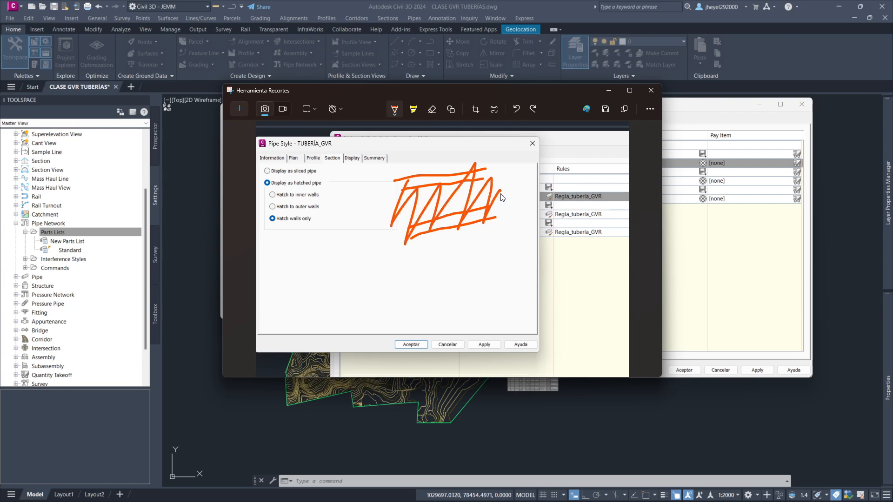
pyautogui.hotkey('ctrl', 'z')
pyautogui.moveTo(396, 184)
pyautogui.mouseDown()
pyautogui.moveTo(396, 191)
pyautogui.moveTo(484, 178)
pyautogui.mouseUp()
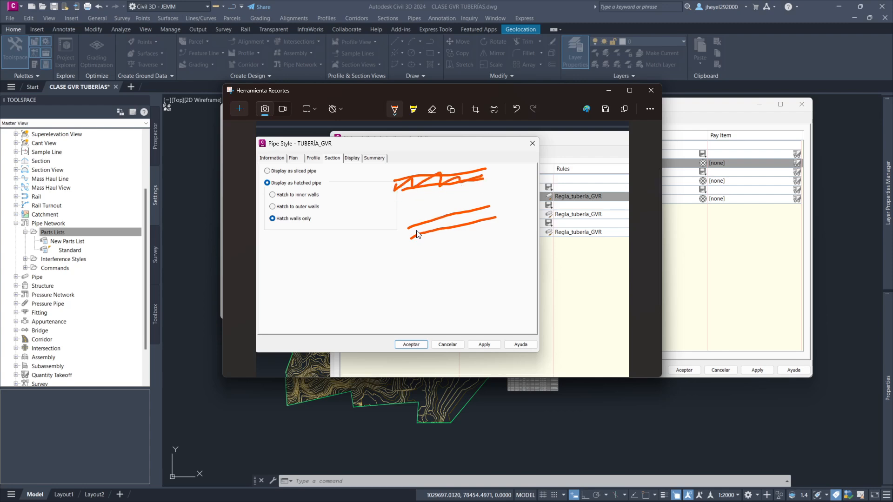
pyautogui.moveTo(417, 234); pyautogui.dragTo(487, 217)
pyautogui.click(650, 92)
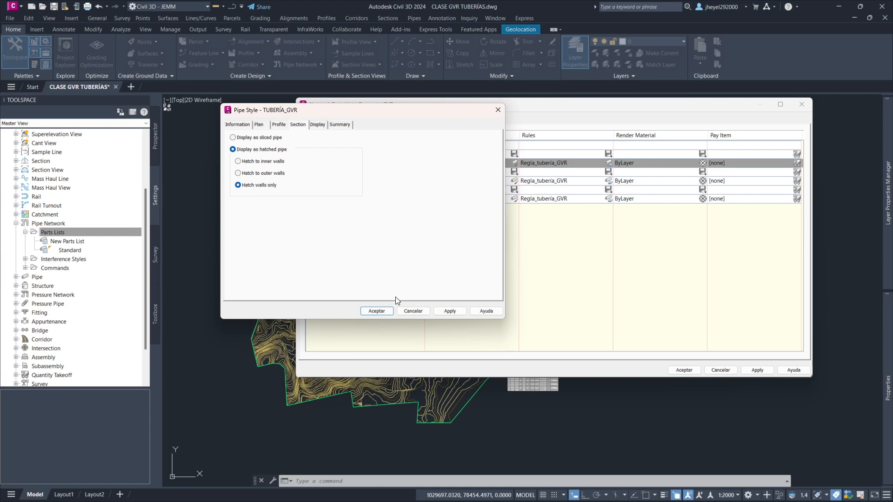
# Step: Accept the TUBERÍA_GVR style with walls-only section hatching and assign it to the 400 mm concrete pipe
pyautogui.click(376, 311)
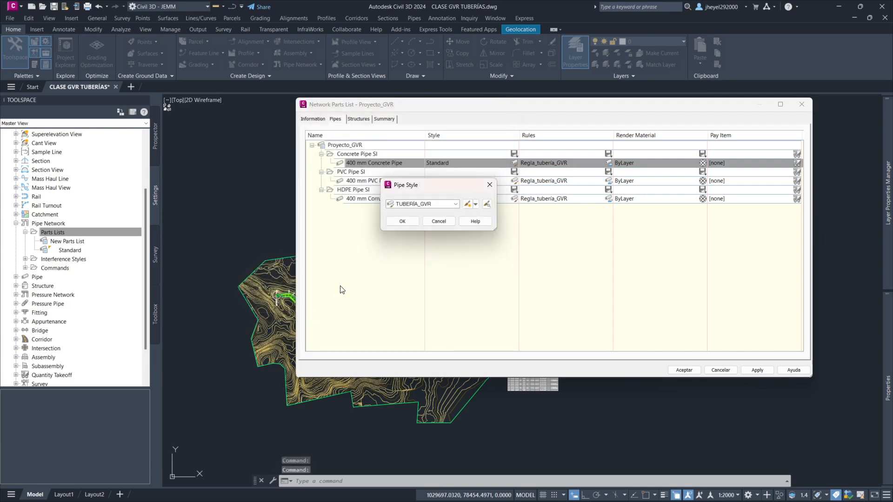
pyautogui.click(396, 222)
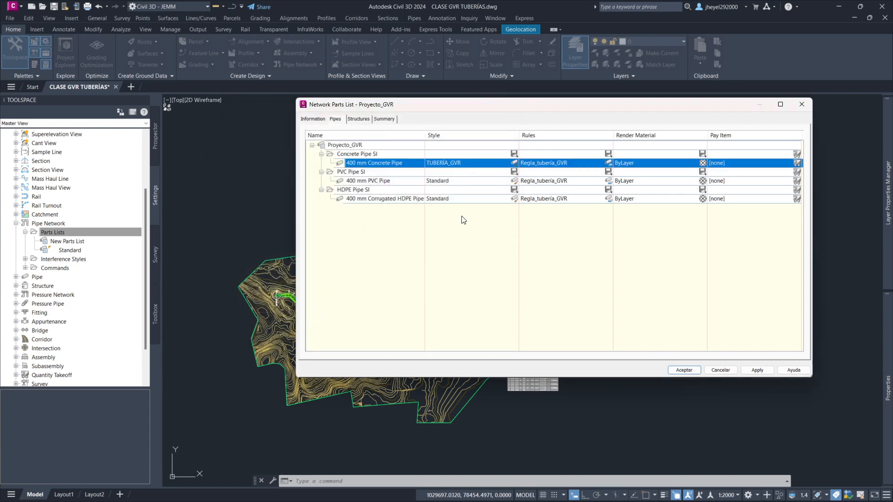
pyautogui.click(514, 180)
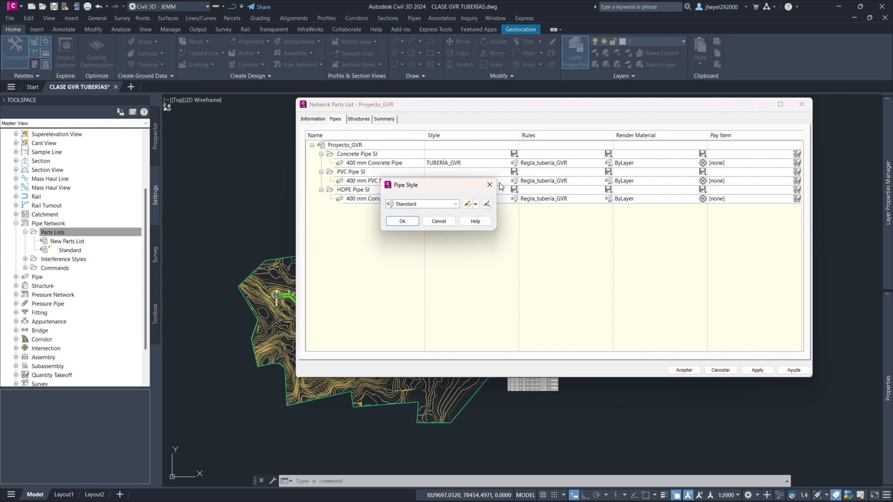
pyautogui.click(488, 187)
# Step: Create the layer EST_TUBERÍA from the TUBERÍA_GVR style's display settings and assign it to all six plan-view components
pyautogui.click(514, 171)
pyautogui.click(467, 205)
pyautogui.click(315, 126)
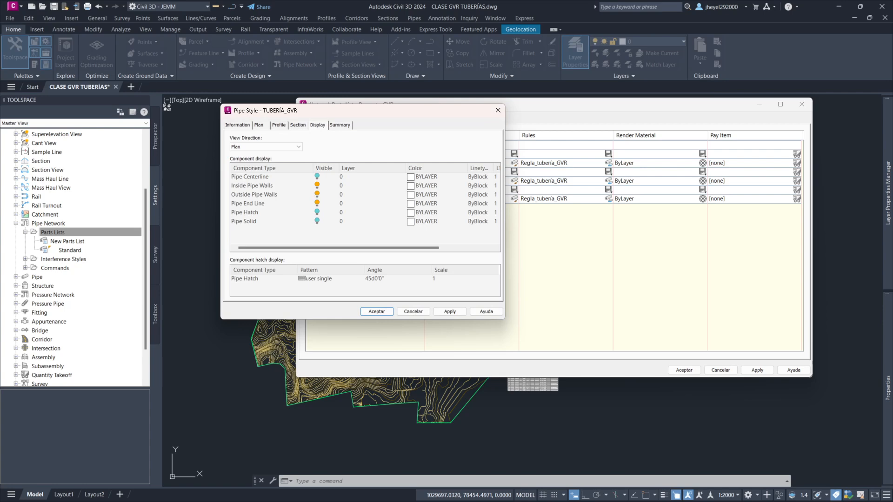
pyautogui.click(263, 186)
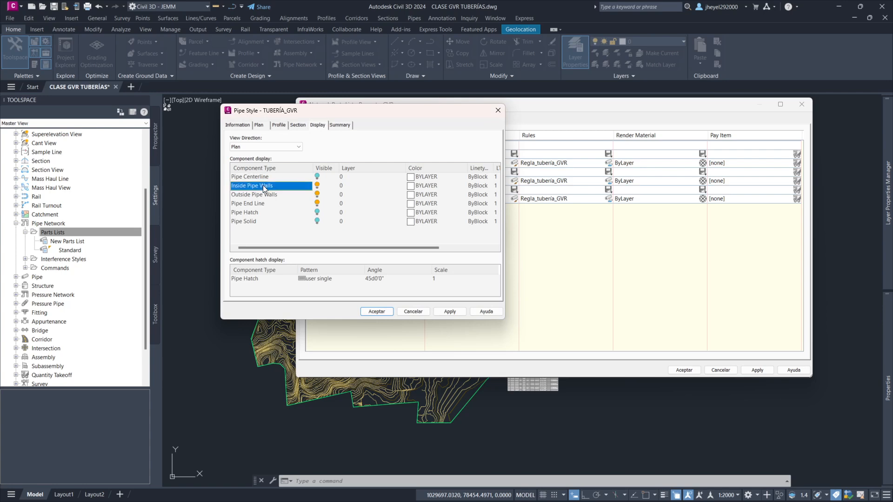
pyautogui.click(259, 178)
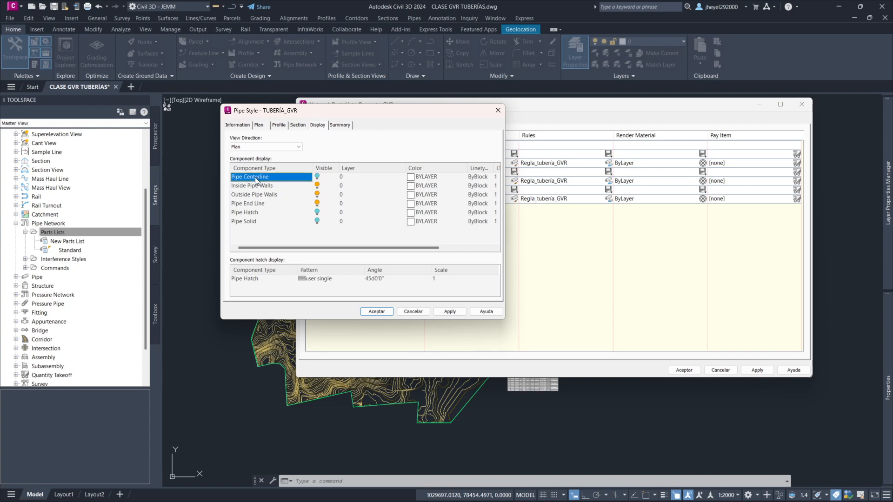
pyautogui.keyDown('shift'); pyautogui.click(254, 222); pyautogui.keyUp('shift')
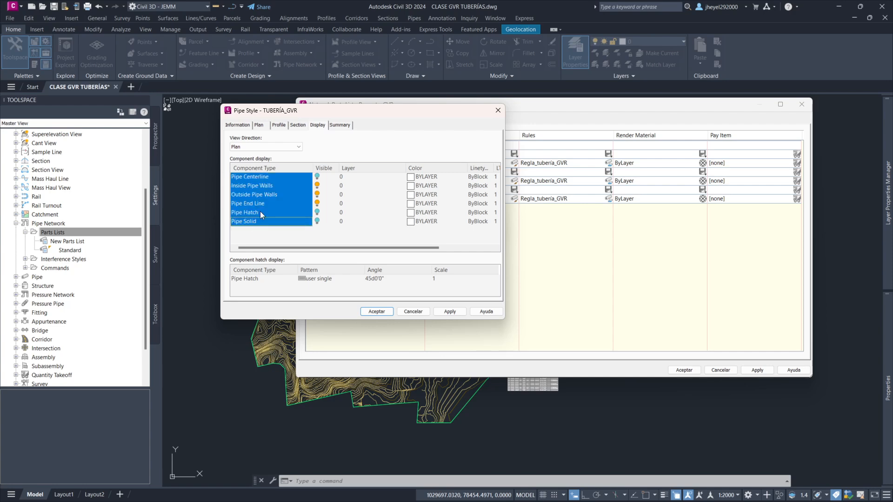
pyautogui.click(348, 179)
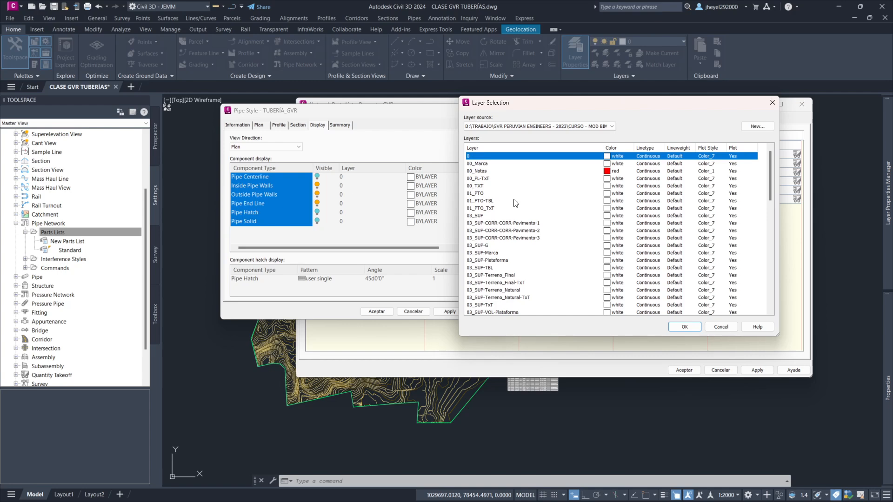
pyautogui.click(757, 126)
pyautogui.click(666, 212)
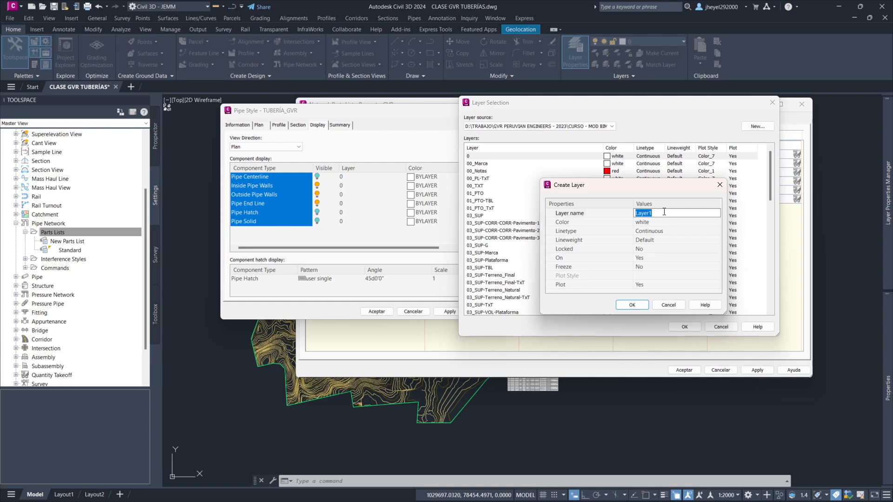
pyautogui.write('EST_TUBERÍA')
pyautogui.click(632, 304)
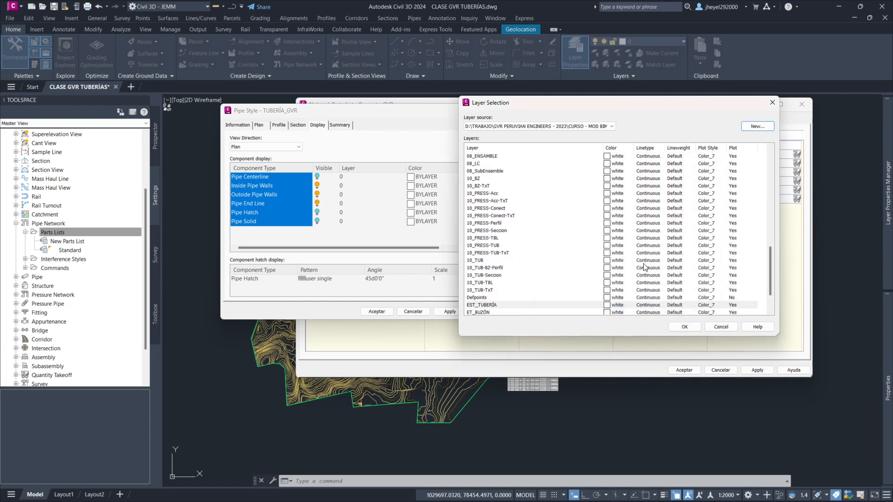
pyautogui.doubleClick(500, 303)
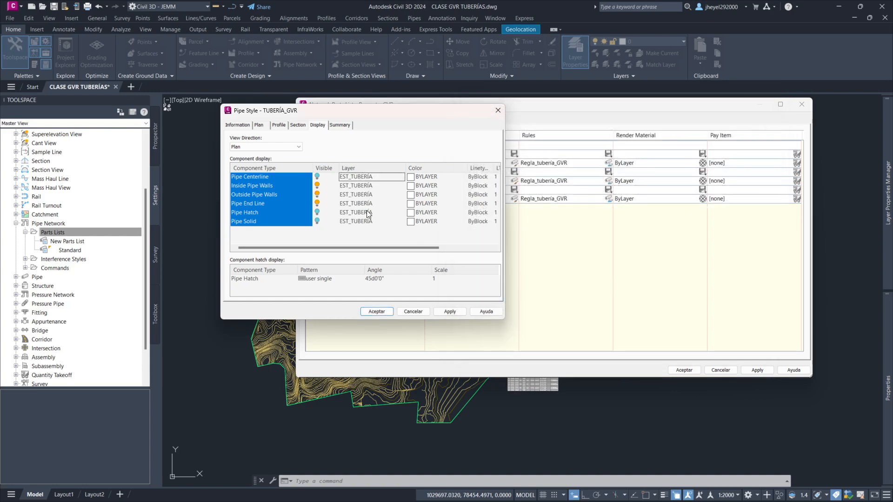
# Step: In the plan view, make Pipe Centerline visible and hide Inside Pipe Walls, Outside Pipe Walls and Pipe End Line
pyautogui.click(288, 194)
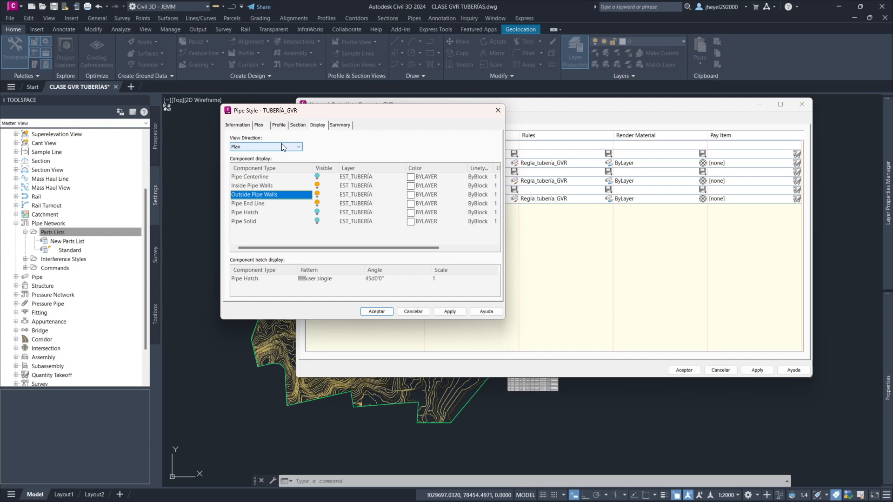
pyautogui.click(274, 177)
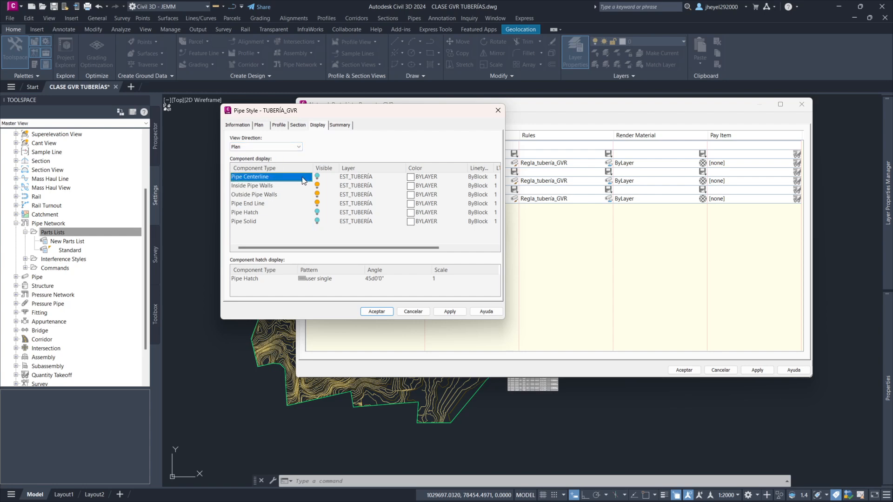
pyautogui.click(315, 176)
pyautogui.click(317, 186)
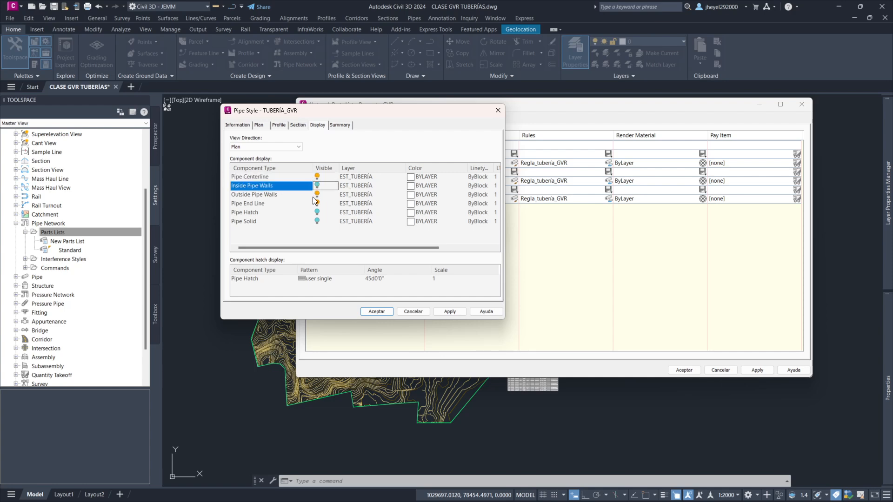
pyautogui.click(317, 195)
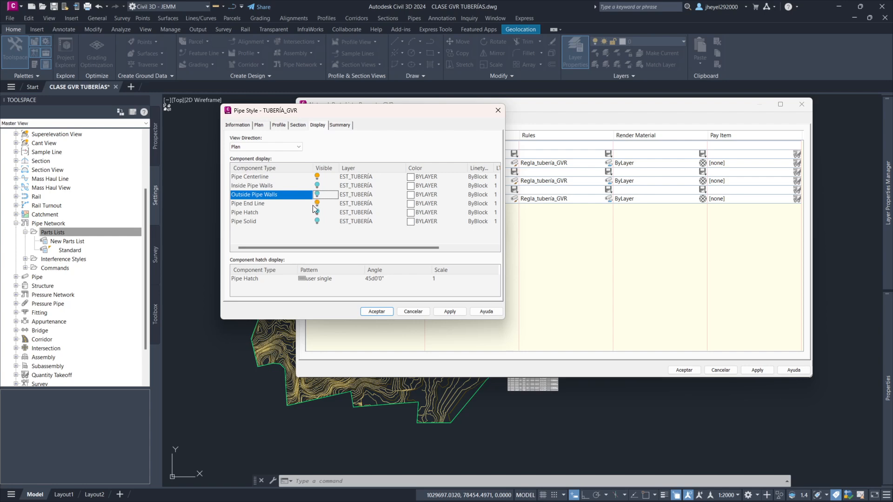
pyautogui.click(318, 203)
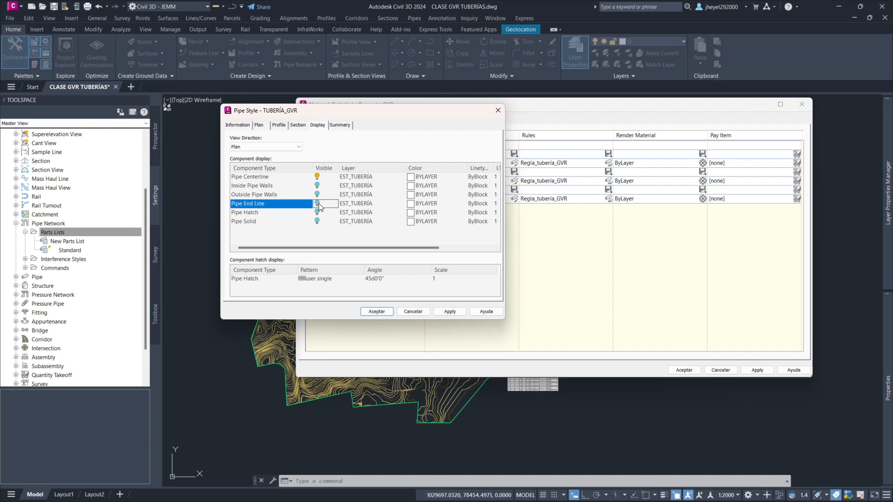
# Step: Set the plan-view colors of Pipe Centerline to 14 and Inside Pipe Walls to 8
pyautogui.click(411, 179)
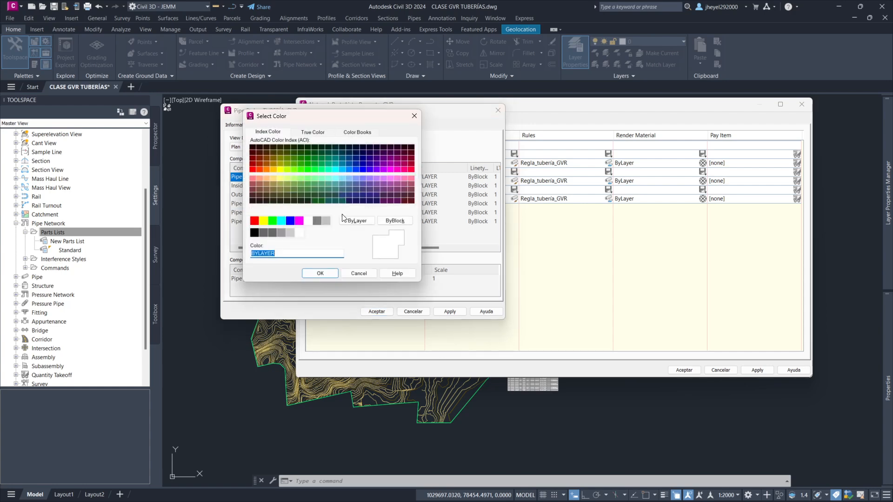
pyautogui.write('14')
pyautogui.click(326, 272)
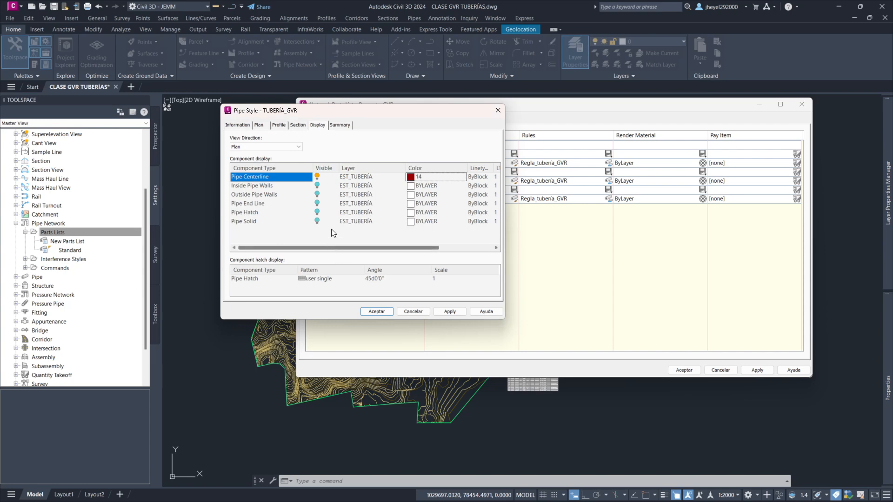
pyautogui.click(411, 185)
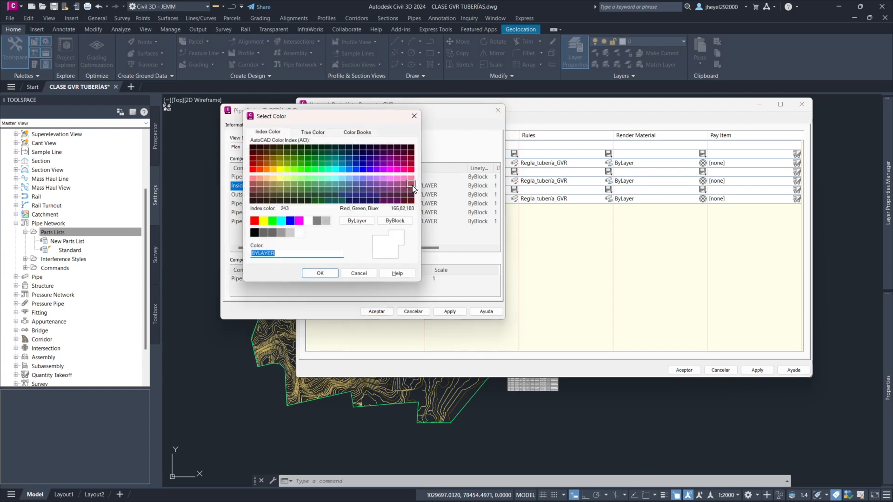
pyautogui.write('8')
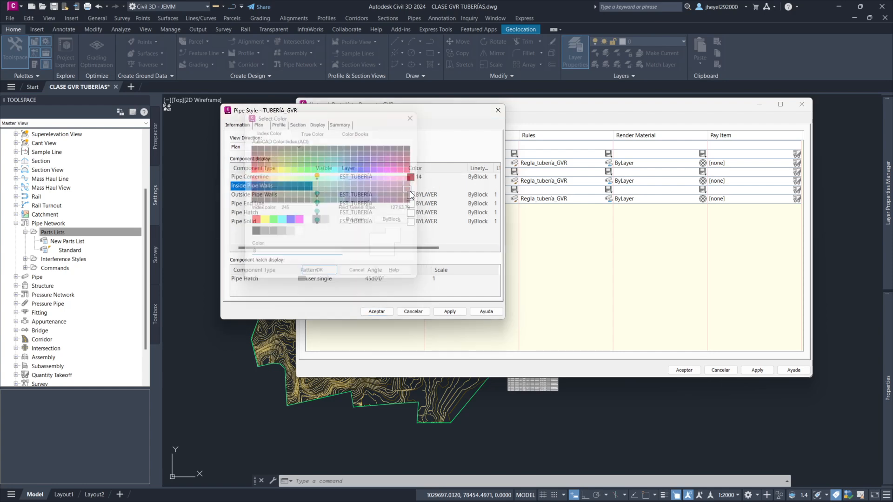
pyautogui.press('Return')
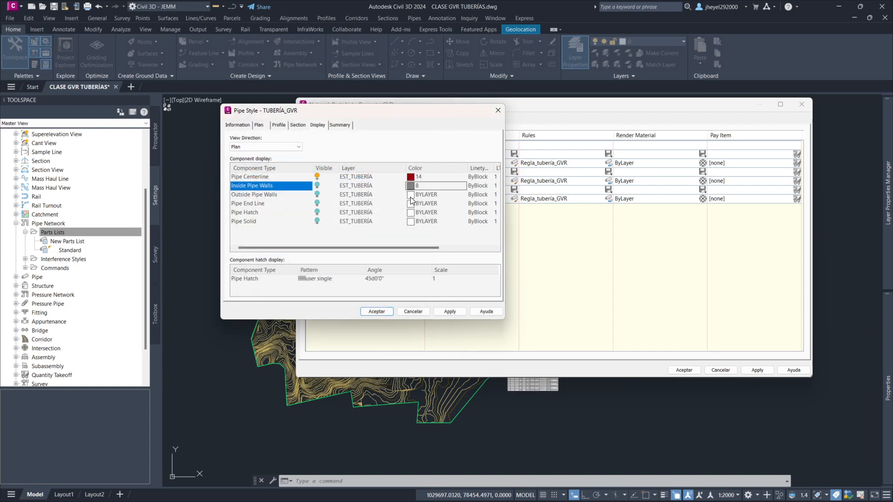
# Step: Set the plan-view colors of Outside Pipe Walls to 14 and Pipe End Line to 10
pyautogui.click(411, 195)
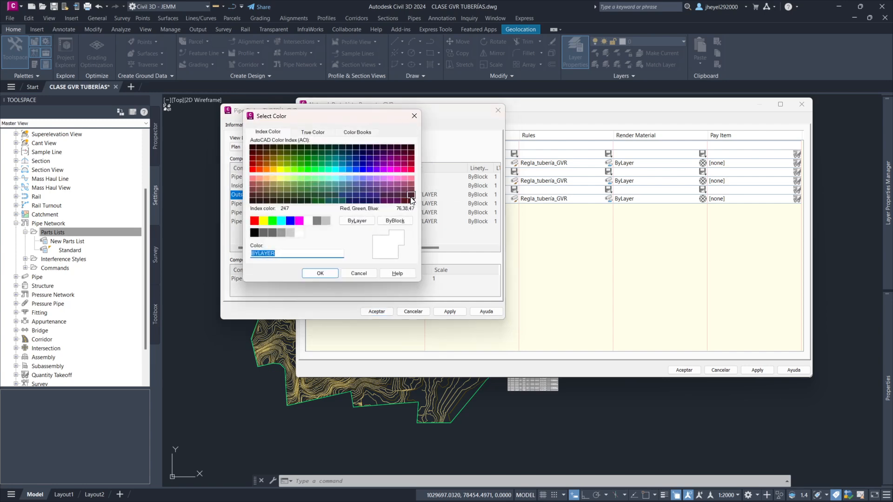
pyautogui.write('8')
pyautogui.press('Return')
pyautogui.click(410, 203)
pyautogui.write('10')
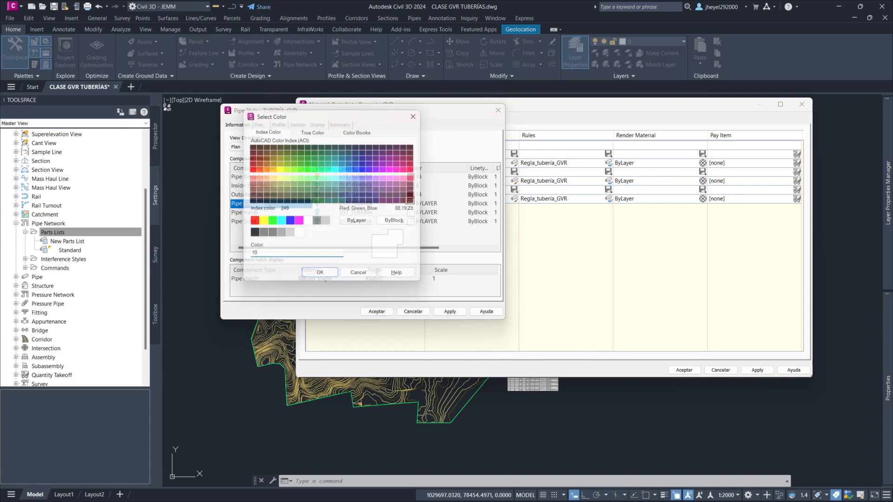
pyautogui.press('Return')
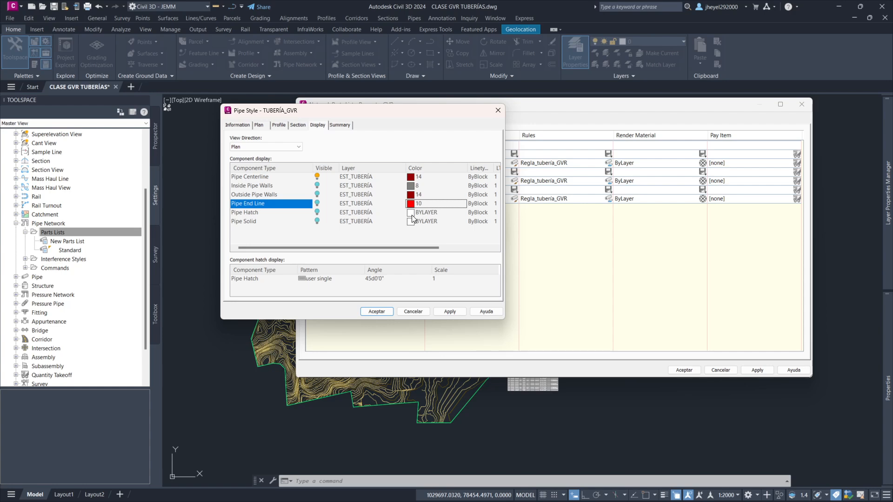
# Step: Set the plan-view colors of Pipe Hatch to 141 and Pipe Solid to 14
pyautogui.click(412, 214)
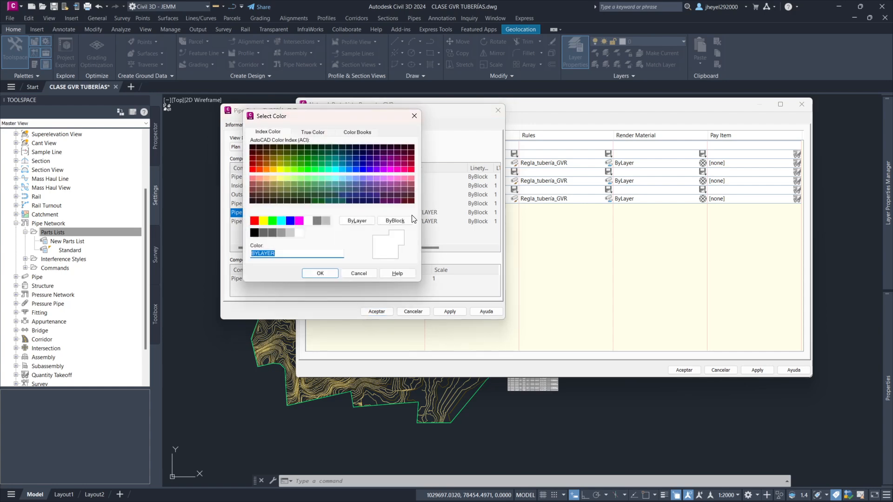
pyautogui.write('141')
pyautogui.press('Return')
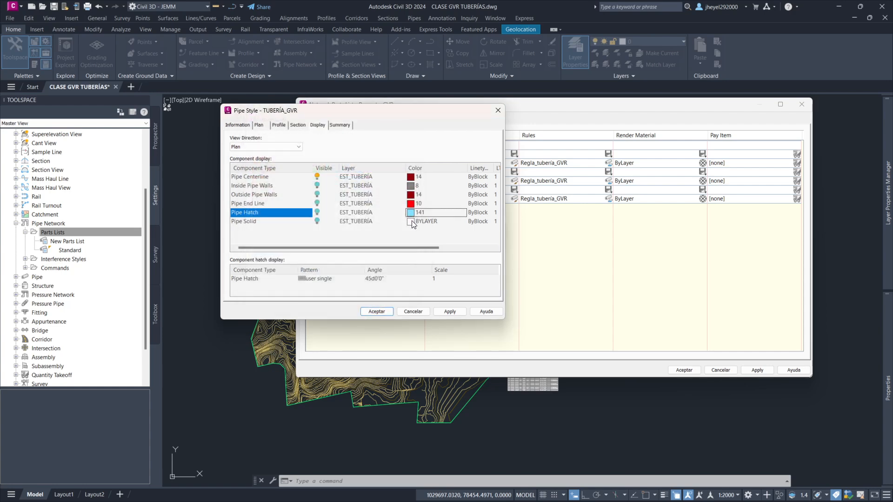
pyautogui.click(411, 222)
pyautogui.write('14')
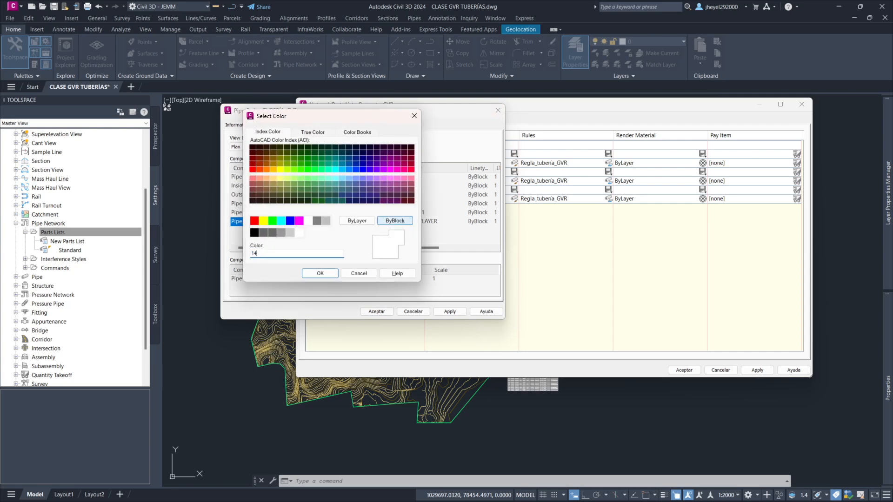
pyautogui.press('Return')
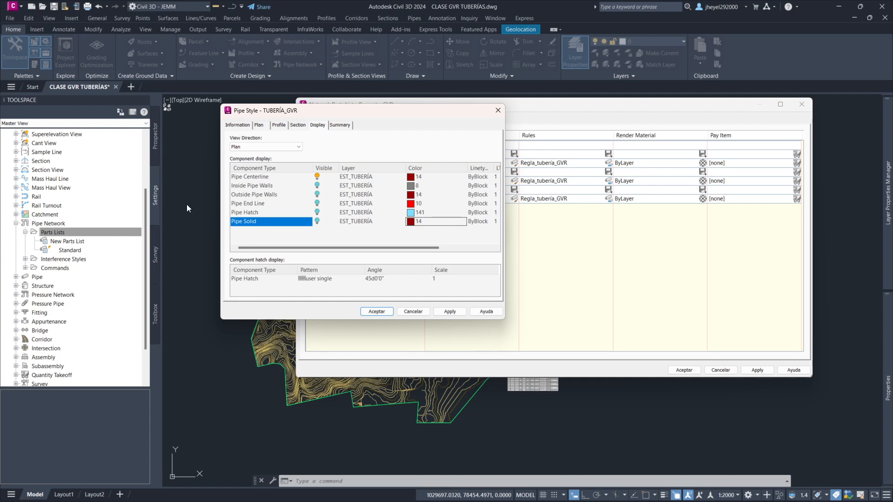
# Step: Set the Pipe Solid color to cyan for the style's Model view direction
pyautogui.click(265, 147)
pyautogui.click(252, 159)
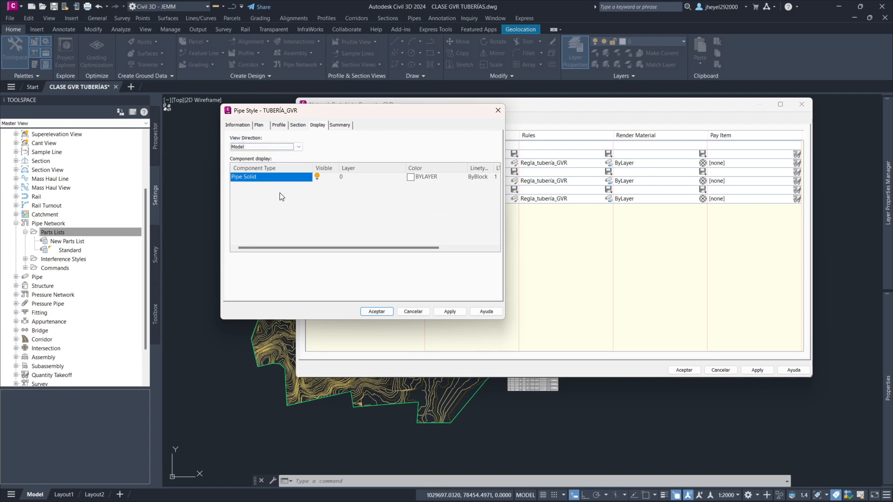
pyautogui.click(420, 178)
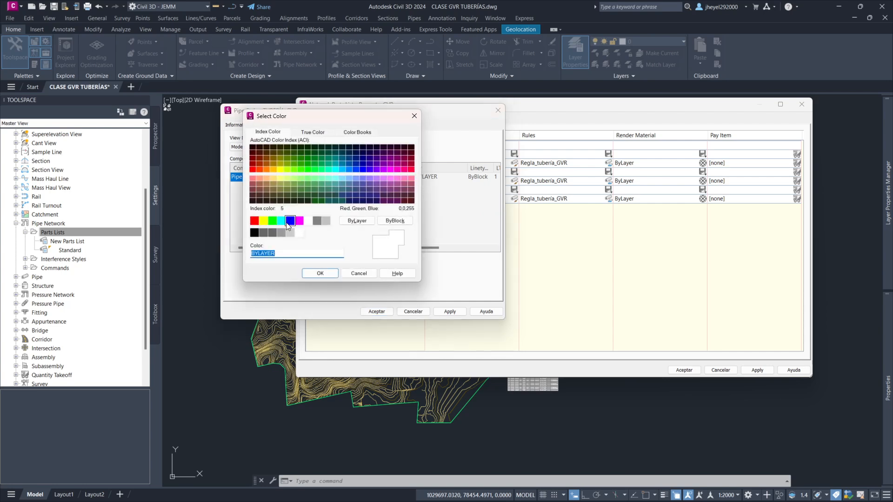
pyautogui.click(282, 221)
pyautogui.click(325, 273)
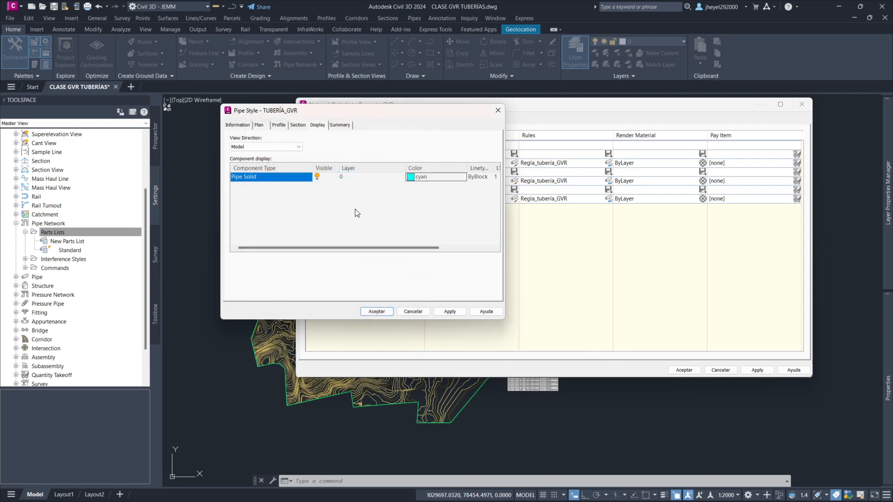
# Step: Assign the EST_TUBERÍA layer to all pipe components in the style's Profile view direction
pyautogui.click(271, 147)
pyautogui.click(250, 155)
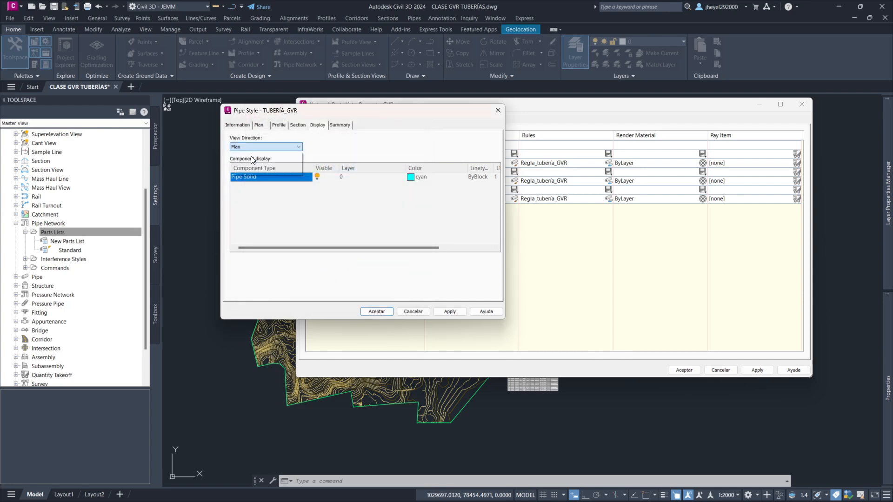
pyautogui.click(279, 147)
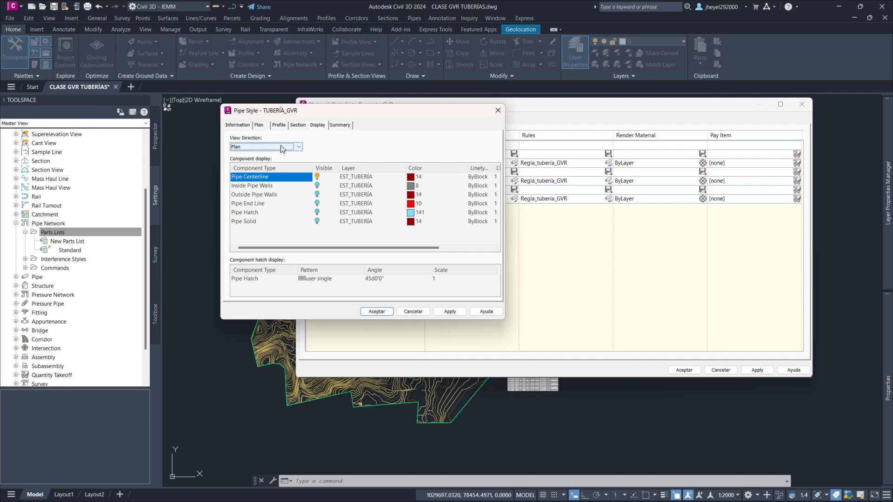
pyautogui.click(247, 166)
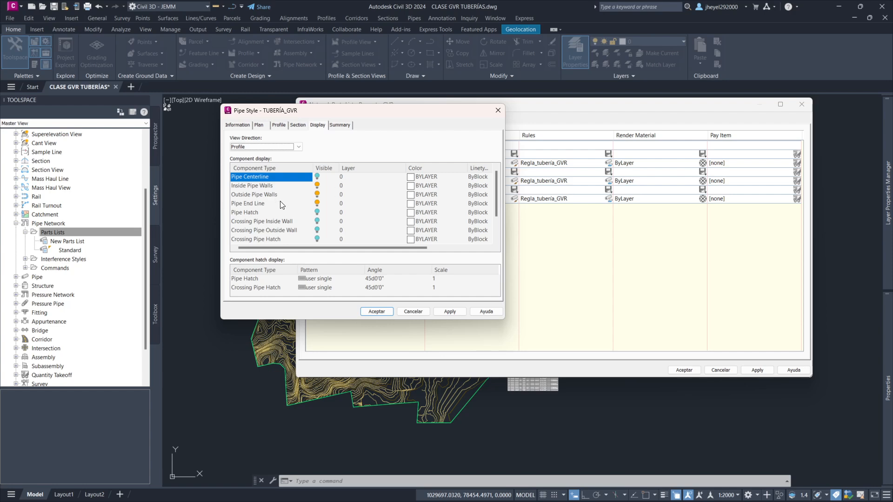
pyautogui.scroll(-1, 280, 205)
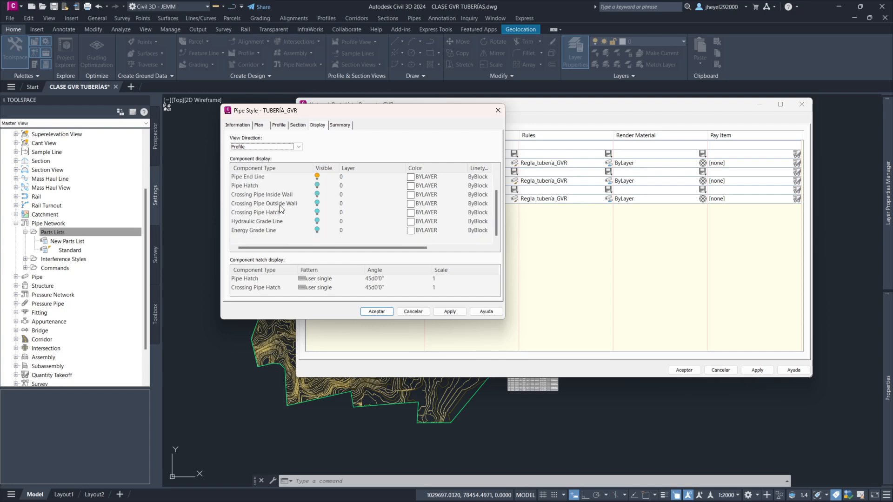
pyautogui.keyDown('shift'); pyautogui.click(268, 235); pyautogui.keyUp('shift')
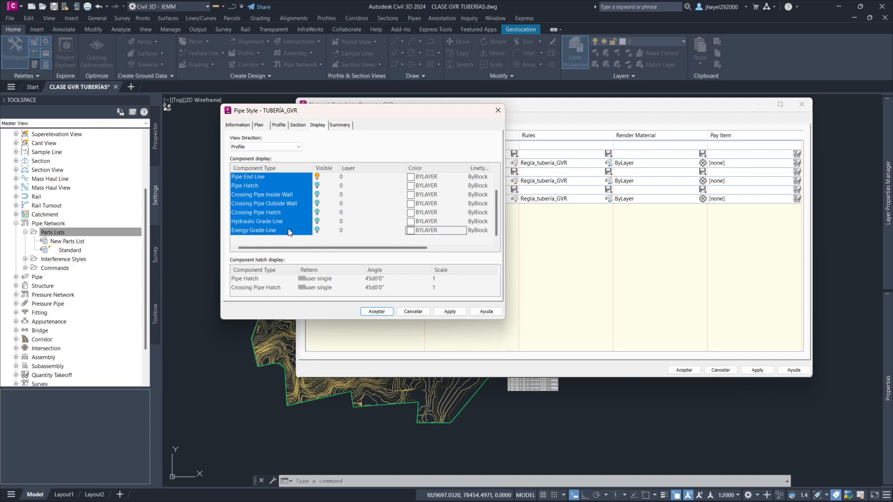
pyautogui.click(344, 231)
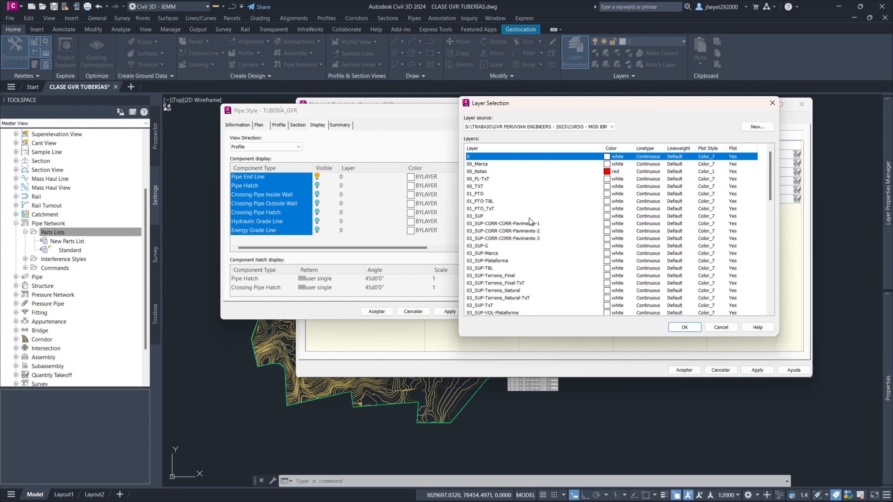
pyautogui.scroll(-1, 530, 221)
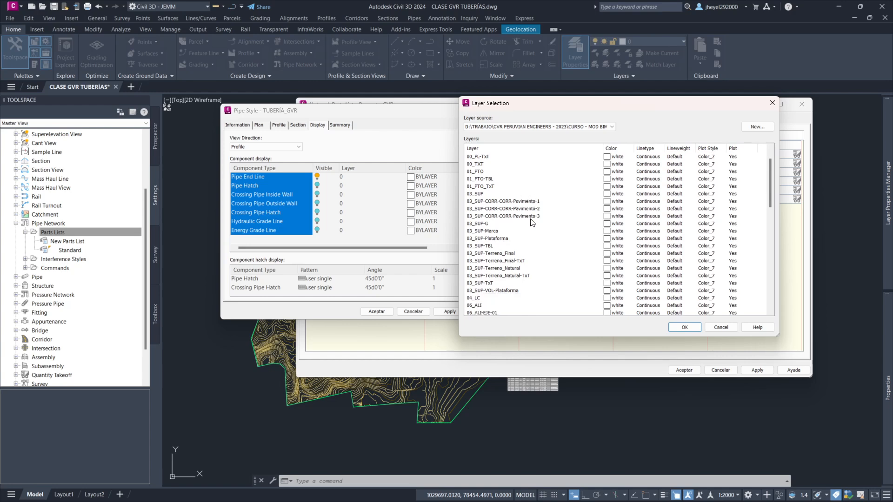
pyautogui.scroll(-15, 532, 222)
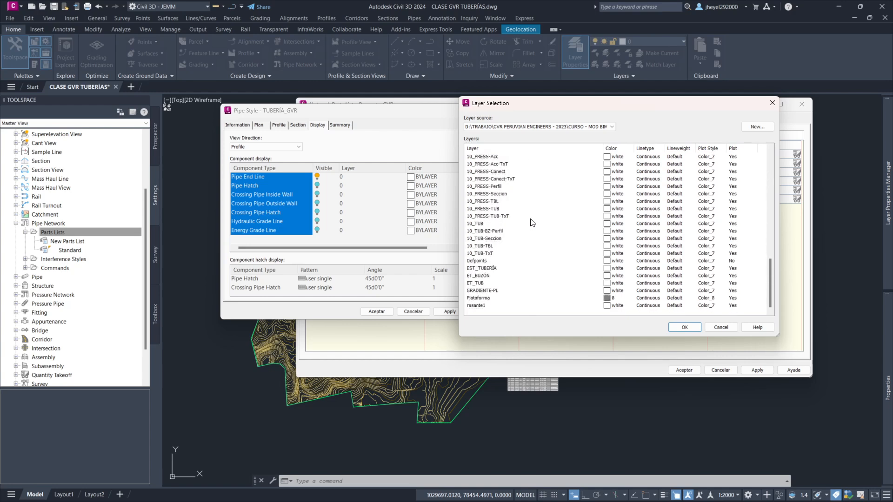
pyautogui.click(486, 269)
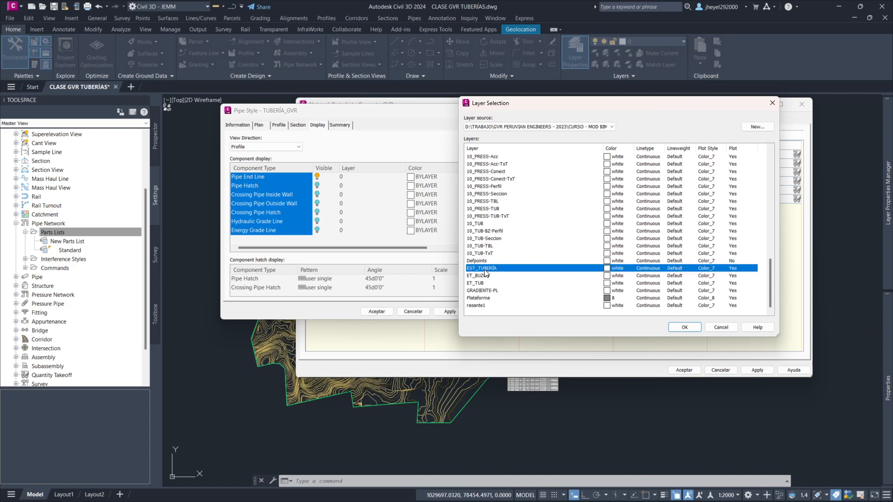
pyautogui.click(684, 328)
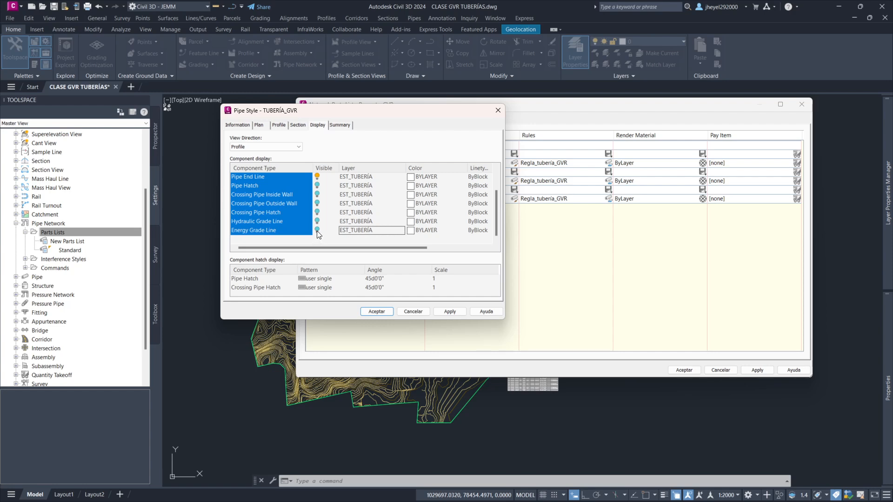
# Step: Make only Inside Pipe Walls, Outside Pipe Walls and Pipe Hatch visible in the Profile view direction, hiding all other components
pyautogui.click(279, 195)
pyautogui.click(261, 178)
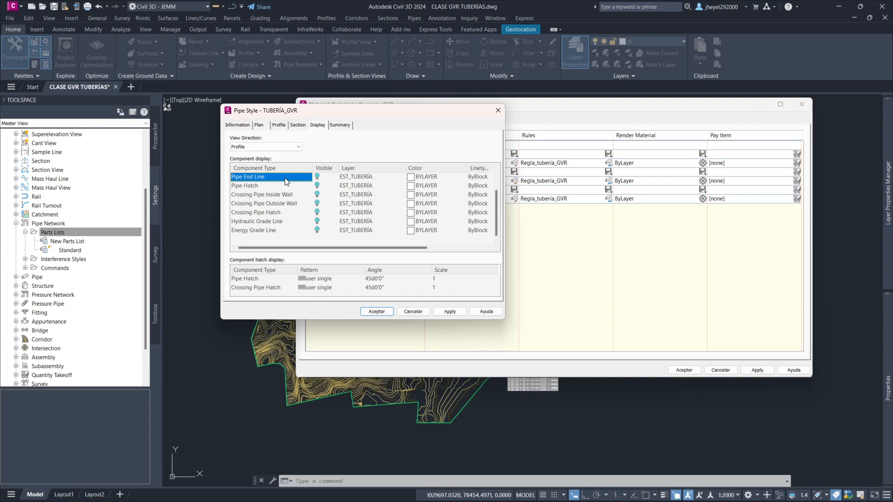
pyautogui.click(270, 186)
pyautogui.scroll(1, 282, 195)
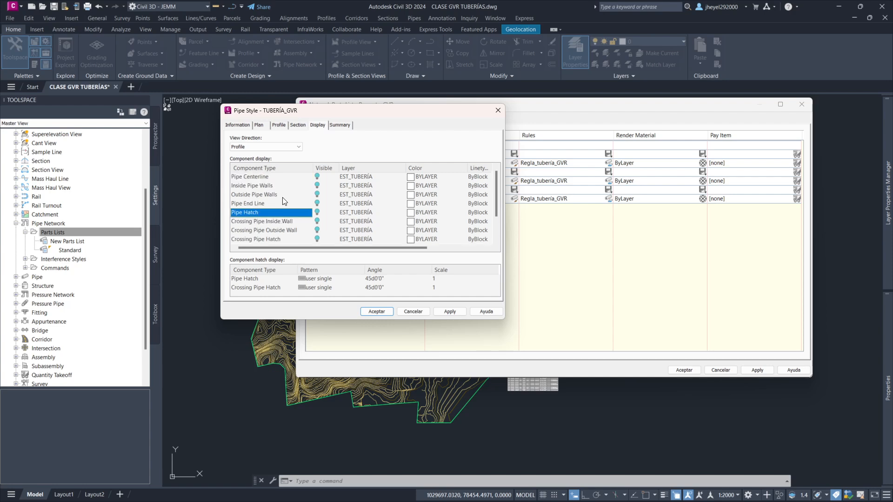
pyautogui.click(272, 192)
pyautogui.click(261, 180)
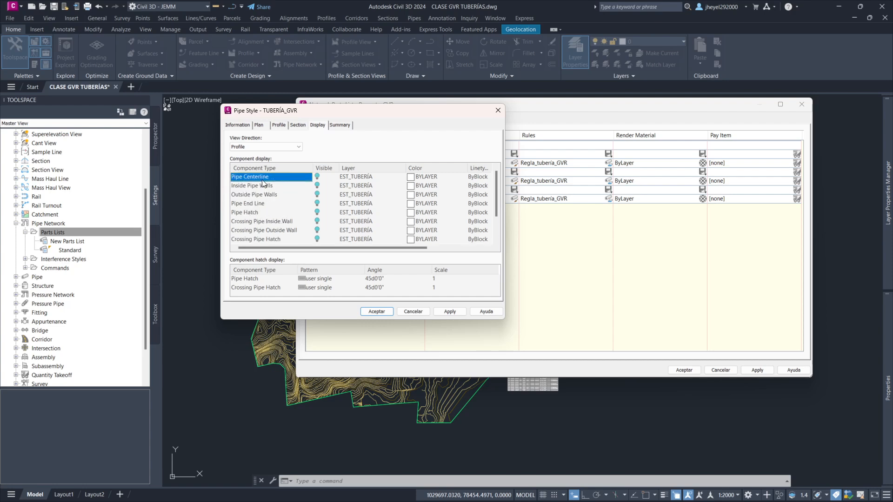
pyautogui.click(269, 186)
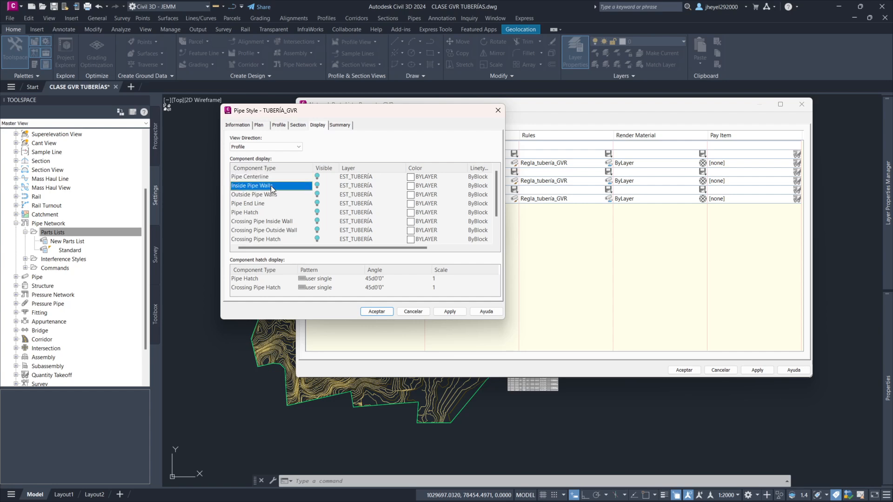
pyautogui.click(317, 186)
pyautogui.click(318, 194)
pyautogui.click(317, 195)
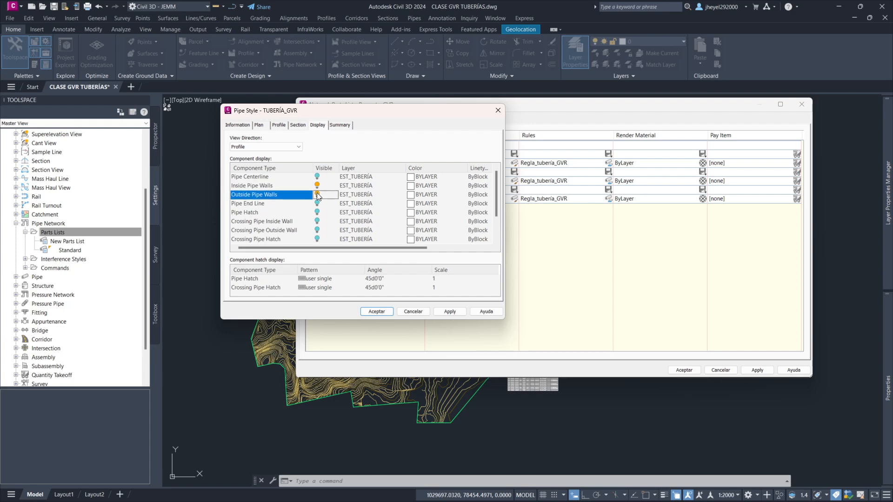
pyautogui.click(276, 213)
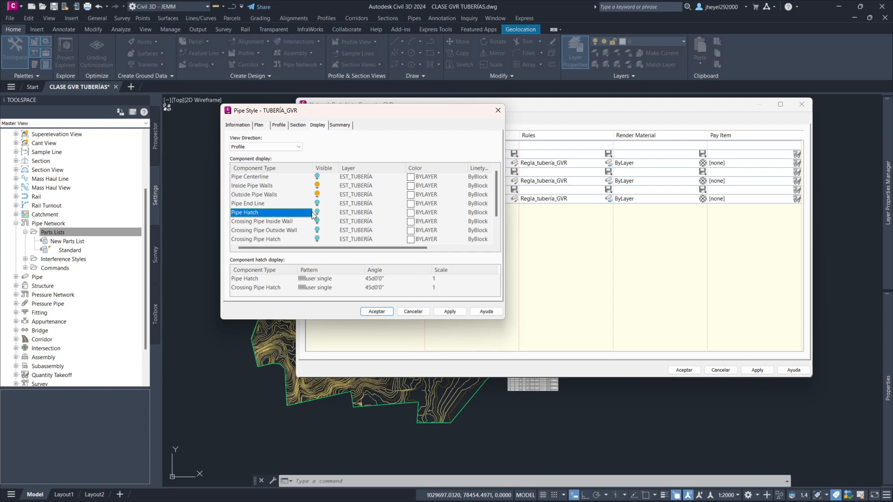
pyautogui.click(316, 212)
# Step: Set the profile-view colors of Inside Pipe Walls to 8 and Outside Pipe Walls to 9
pyautogui.click(281, 186)
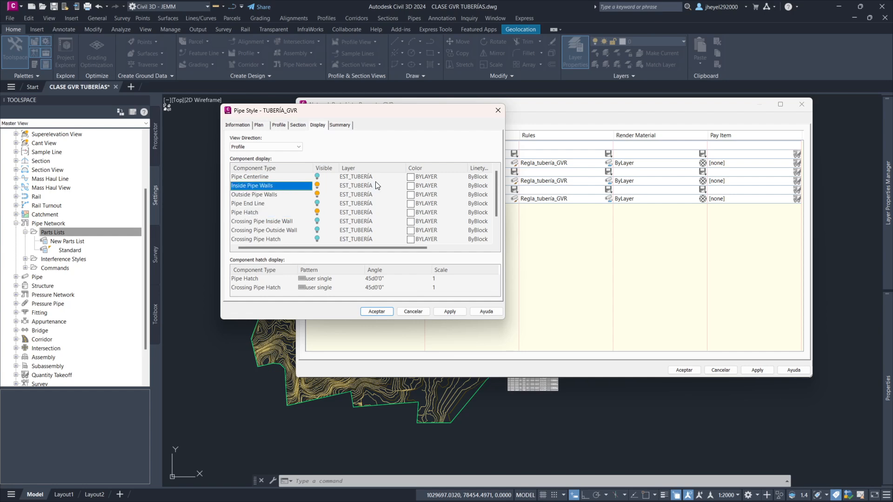
pyautogui.click(410, 186)
pyautogui.write('8')
pyautogui.press('Return')
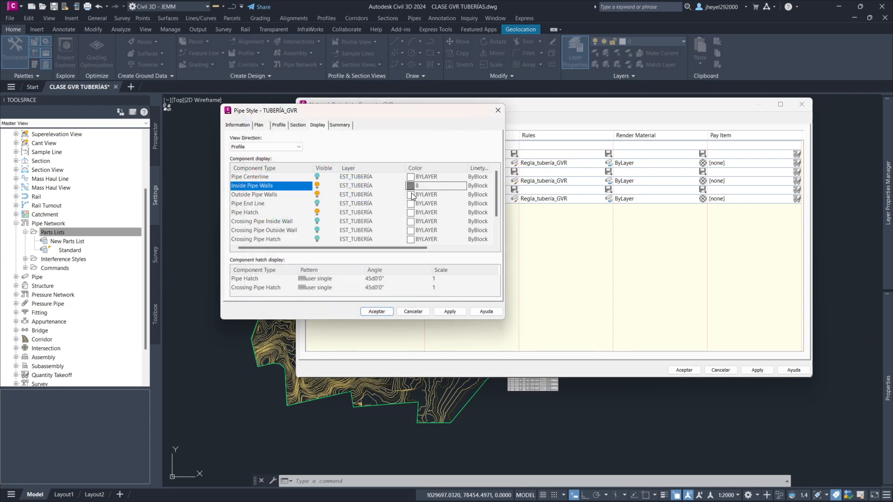
pyautogui.click(411, 195)
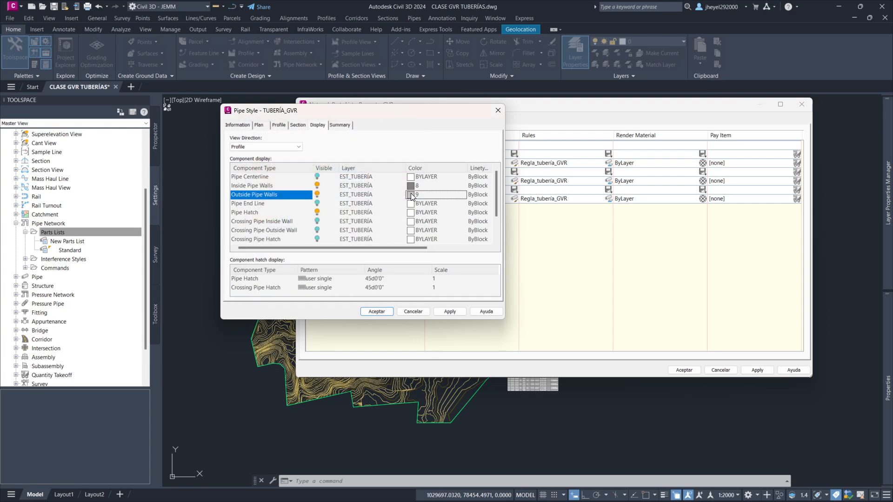
# Step: Set the profile-view color of Pipe Hatch to 253
pyautogui.click(268, 212)
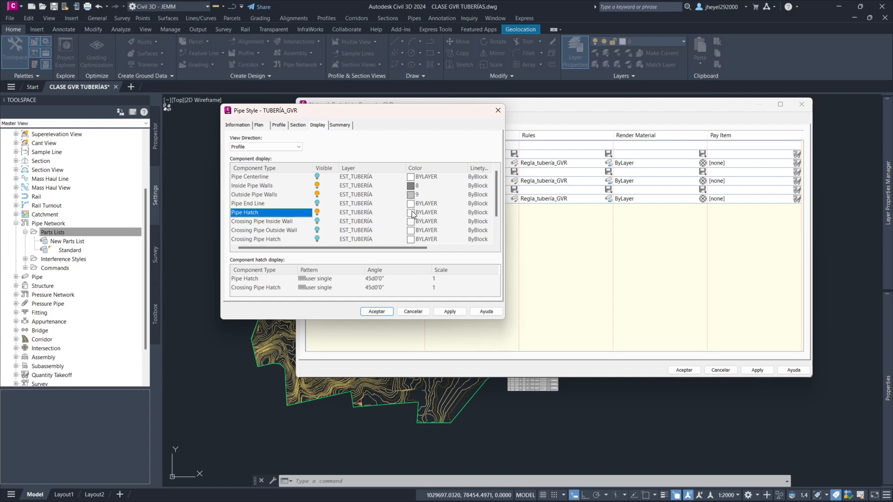
pyautogui.click(412, 210)
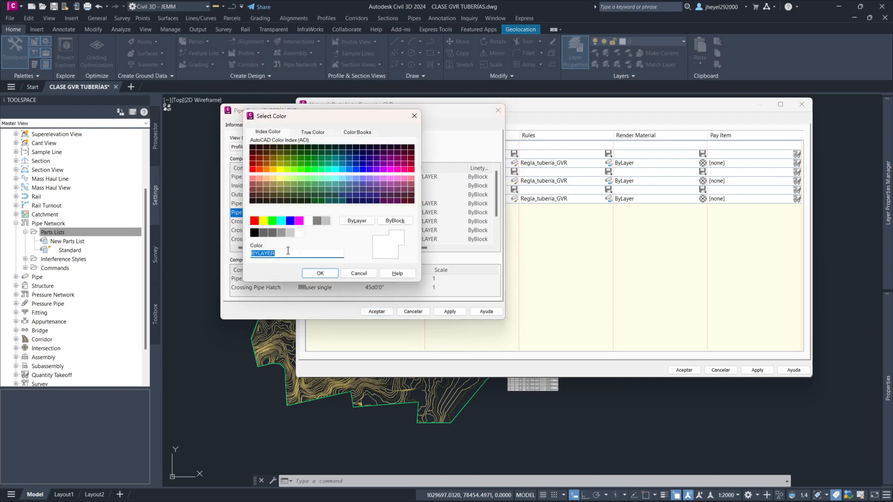
pyautogui.click(283, 233)
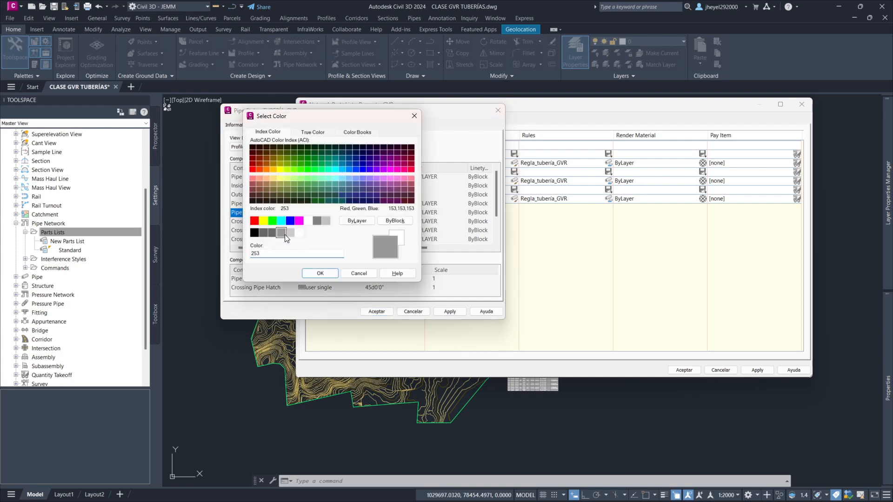
pyautogui.click(320, 274)
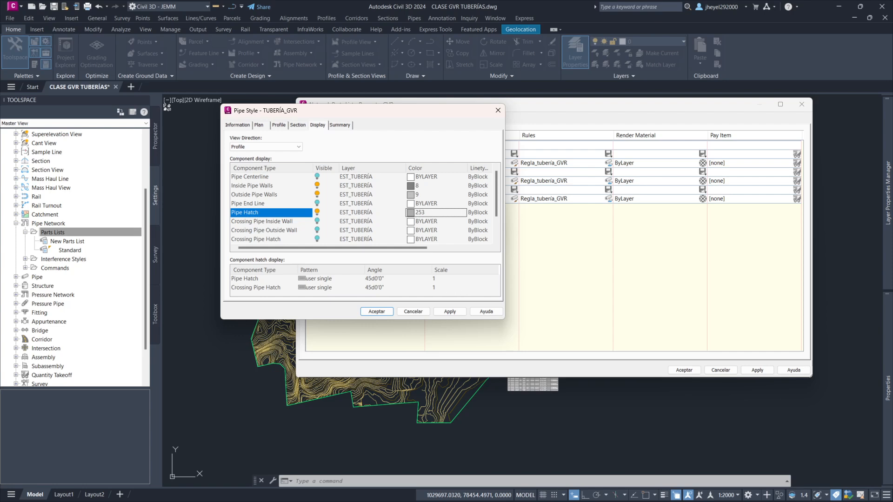
# Step: Assign the EST_TUBERÍA layer to all five components in the style's Section view direction
pyautogui.click(263, 146)
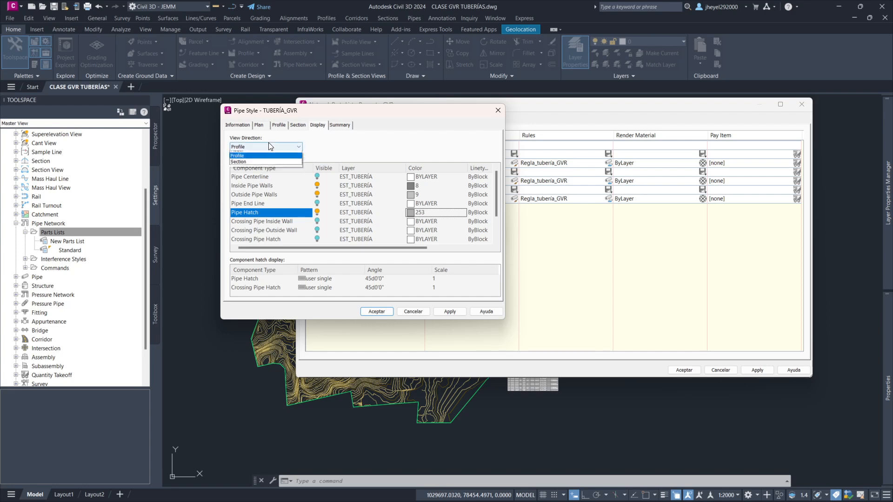
pyautogui.click(241, 173)
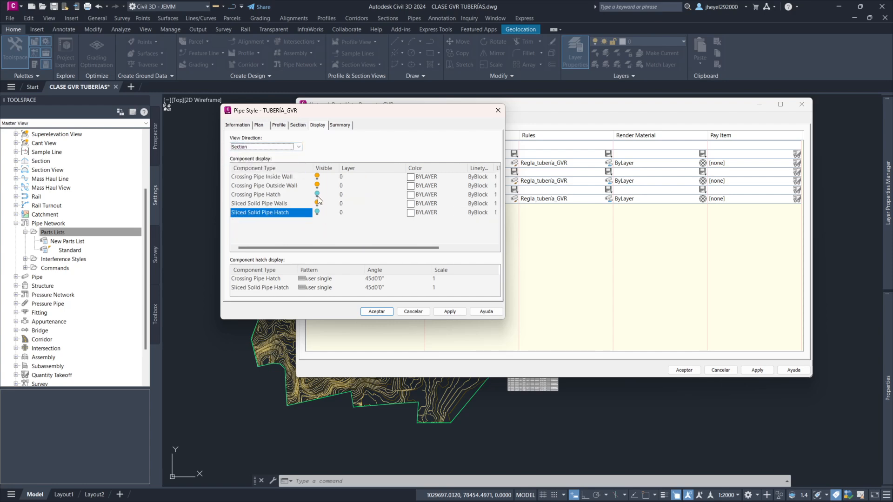
pyautogui.click(281, 178)
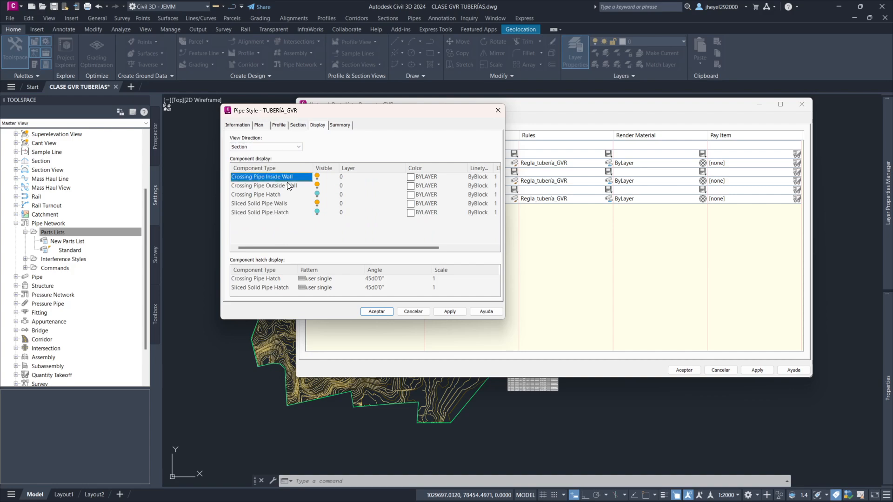
pyautogui.keyDown('shift'); pyautogui.click(275, 212); pyautogui.keyUp('shift')
pyautogui.click(352, 215)
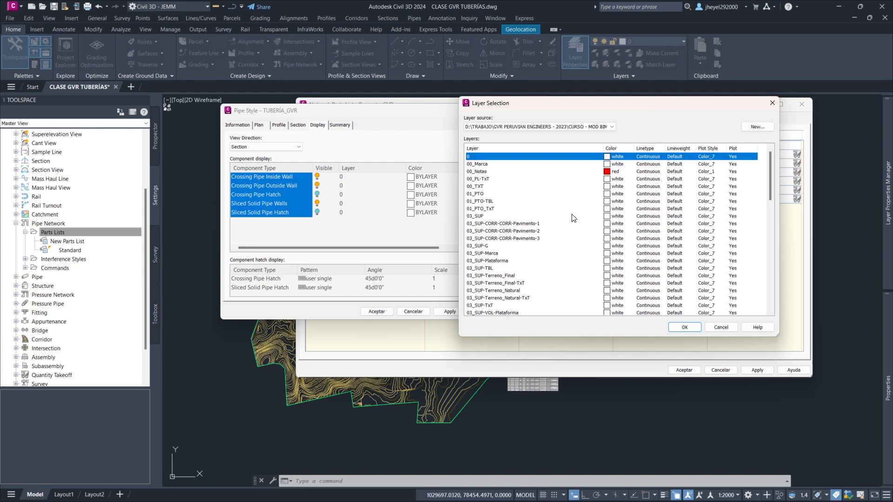
pyautogui.scroll(-10, 574, 219)
pyautogui.click(479, 268)
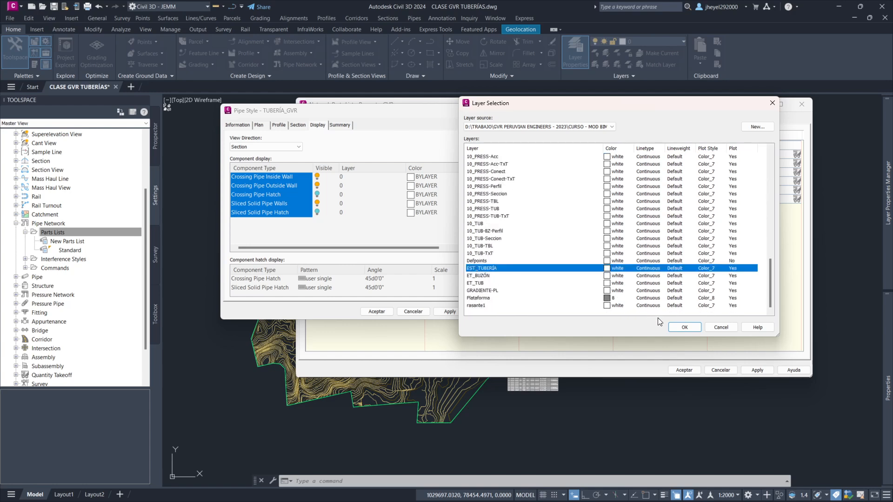
pyautogui.click(684, 327)
# Step: Hide Crossing Pipe Inside Wall, Crossing Pipe Outside Wall and Sliced Solid Pipe Walls in the Section view direction
pyautogui.click(316, 186)
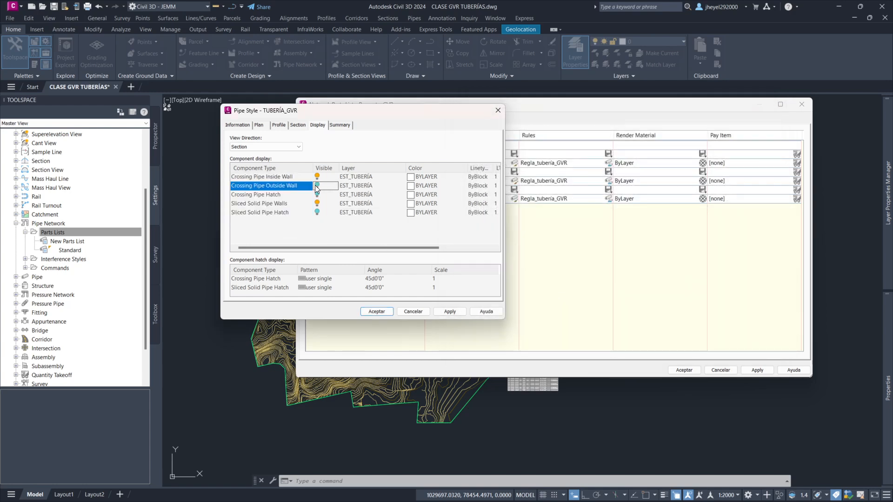
pyautogui.click(317, 178)
pyautogui.click(315, 205)
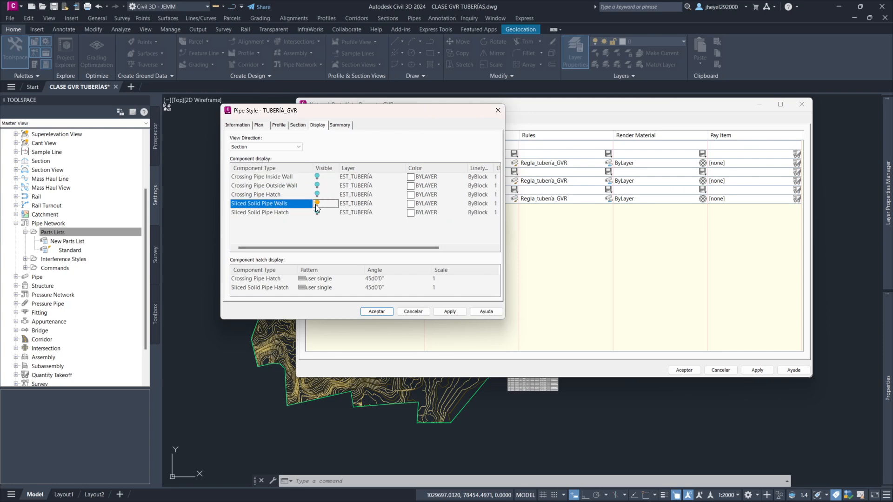
# Step: Turn on visibility for all crossing pipe and sliced solid pipe components, including both hatches, in the Section view direction
pyautogui.click(283, 179)
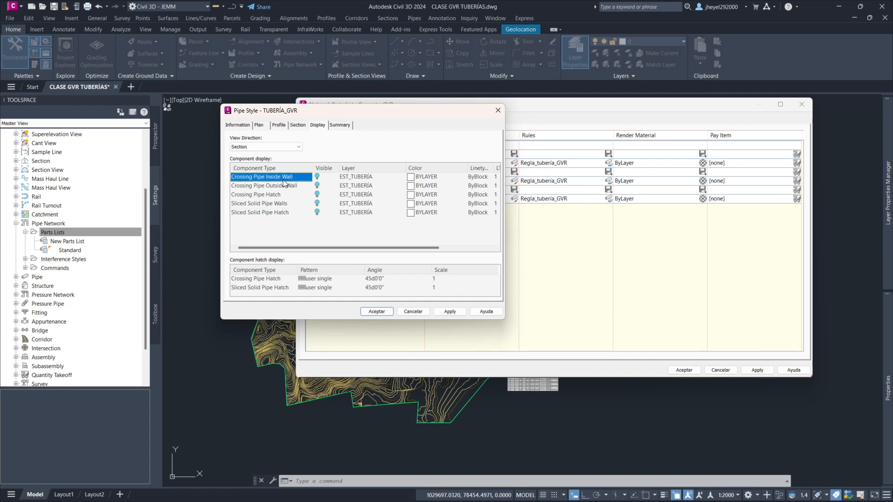
pyautogui.click(316, 178)
pyautogui.click(317, 186)
pyautogui.click(317, 196)
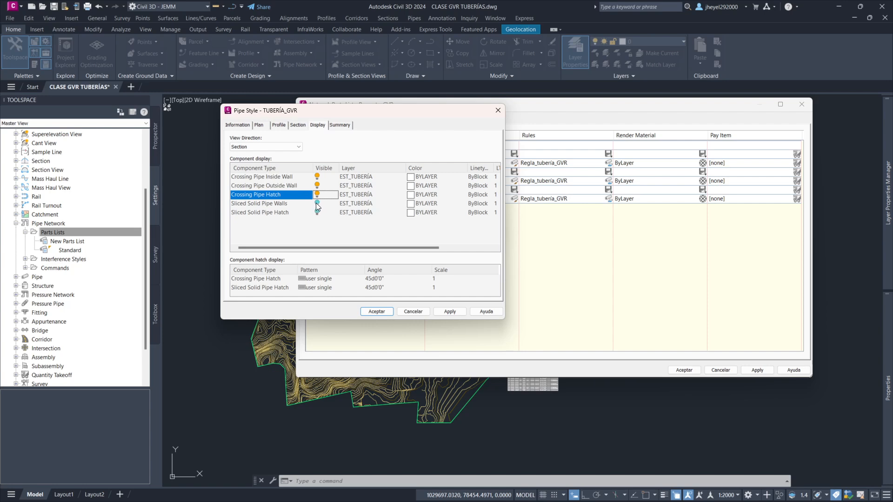
pyautogui.click(317, 204)
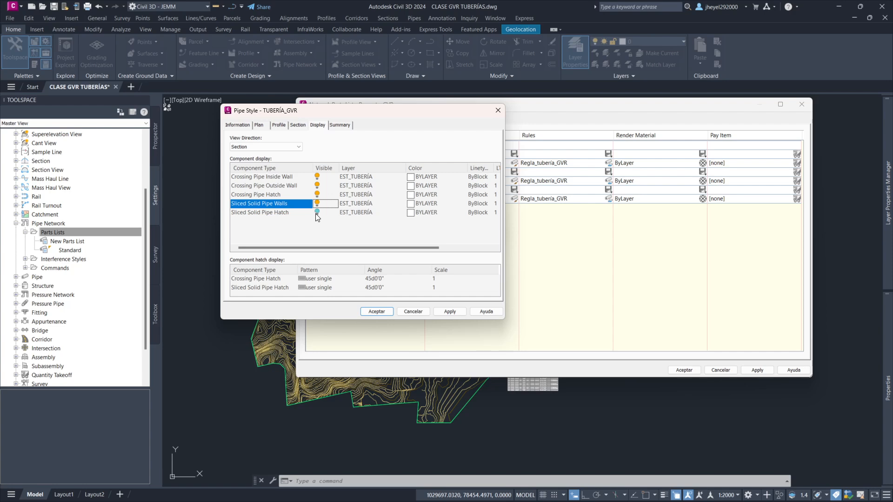
pyautogui.click(317, 213)
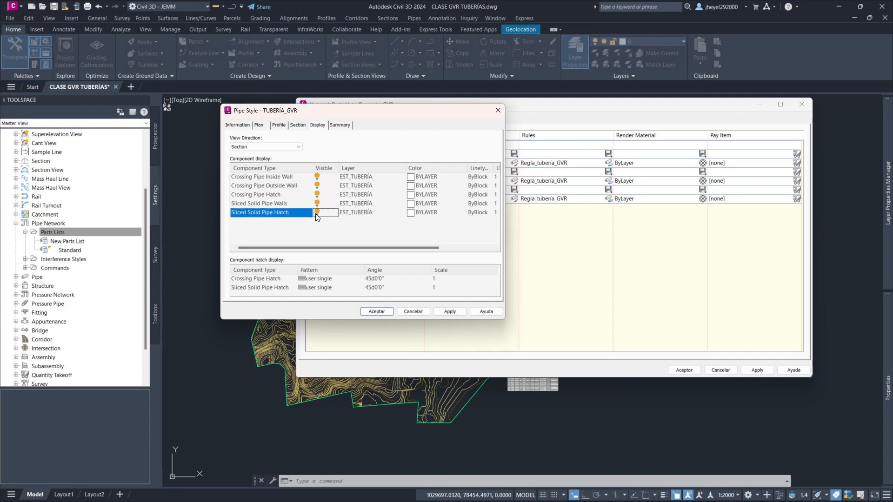
pyautogui.click(272, 193)
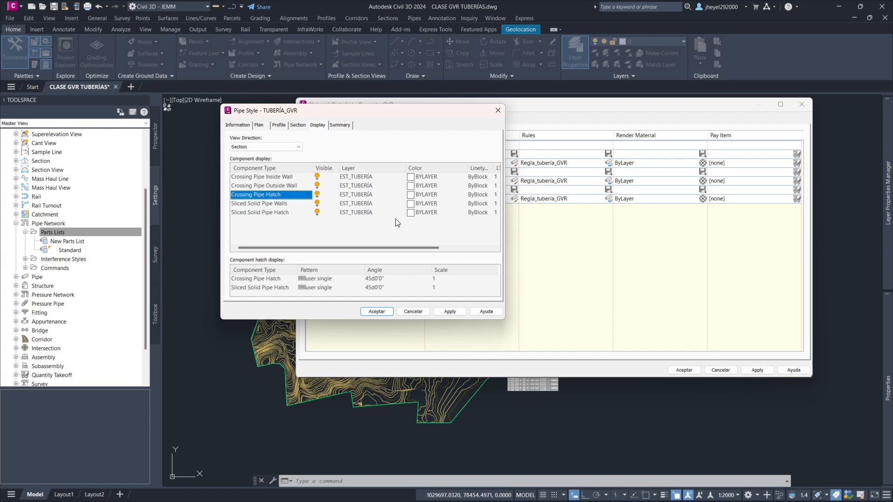
# Step: Set the Section-view scale of both pipe hatches to 0.1 and confirm TUBERÍA_GVR as the 400 mm Concrete Pipe's style
pyautogui.doubleClick(446, 280)
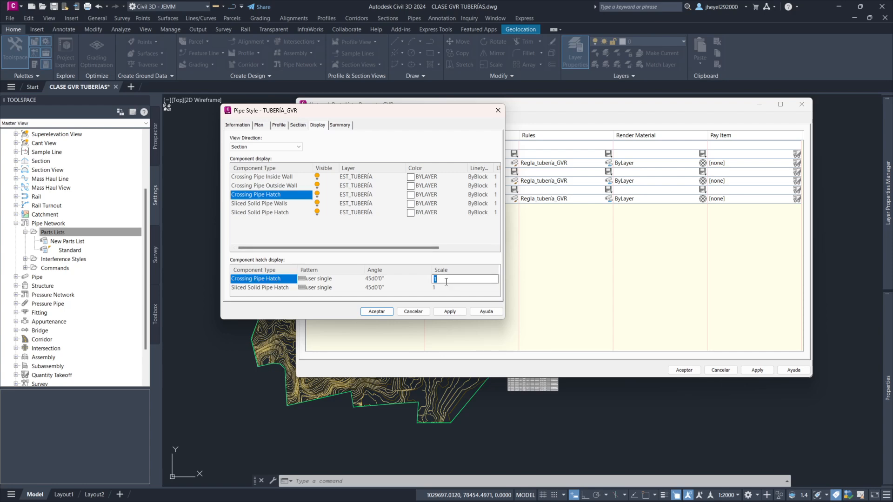
pyautogui.write('0.1')
pyautogui.doubleClick(448, 288)
pyautogui.write('0.1')
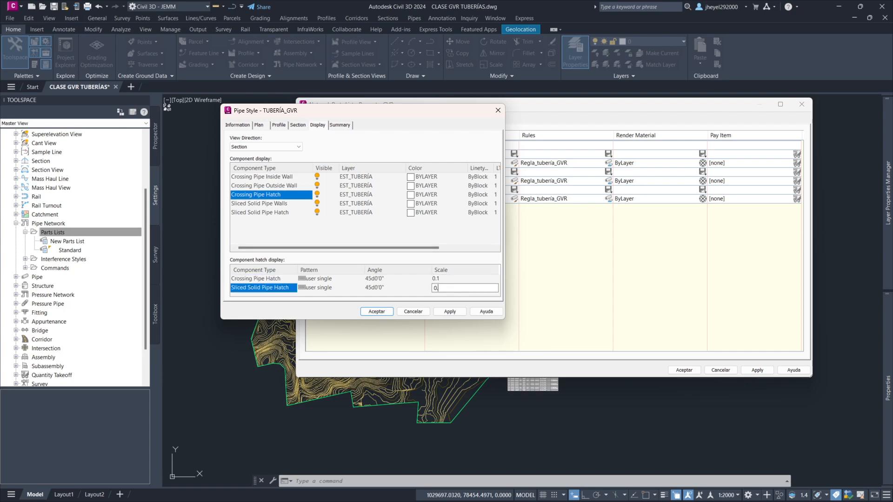
pyautogui.doubleClick(442, 279)
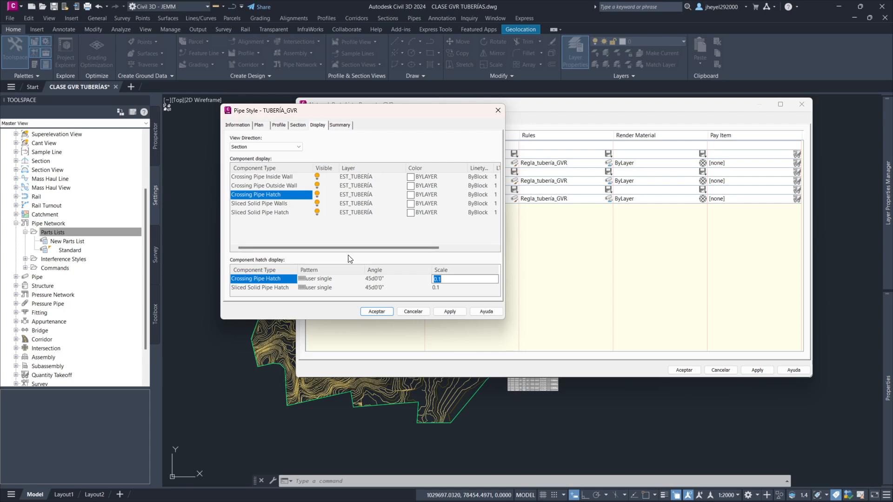
pyautogui.click(374, 311)
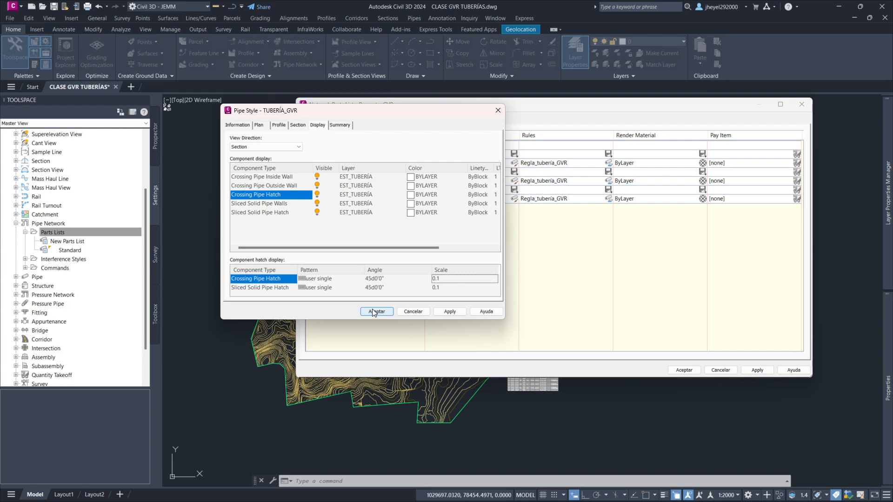
pyautogui.click(384, 314)
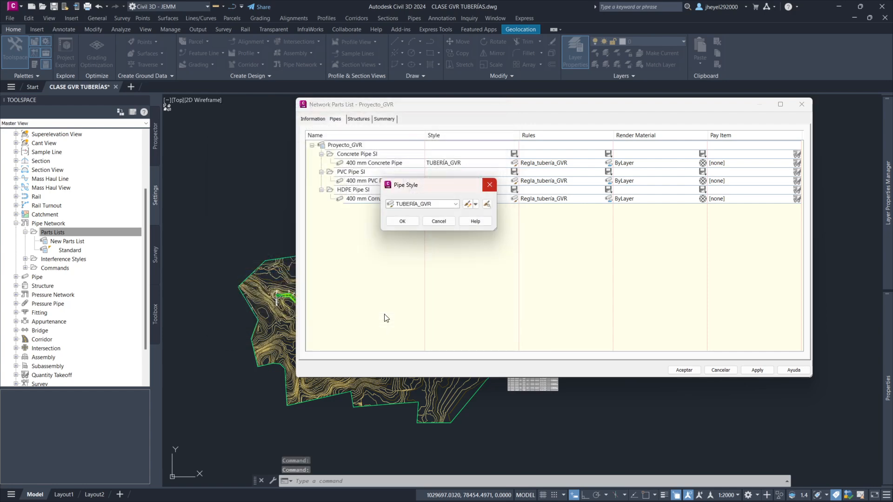
pyautogui.click(407, 222)
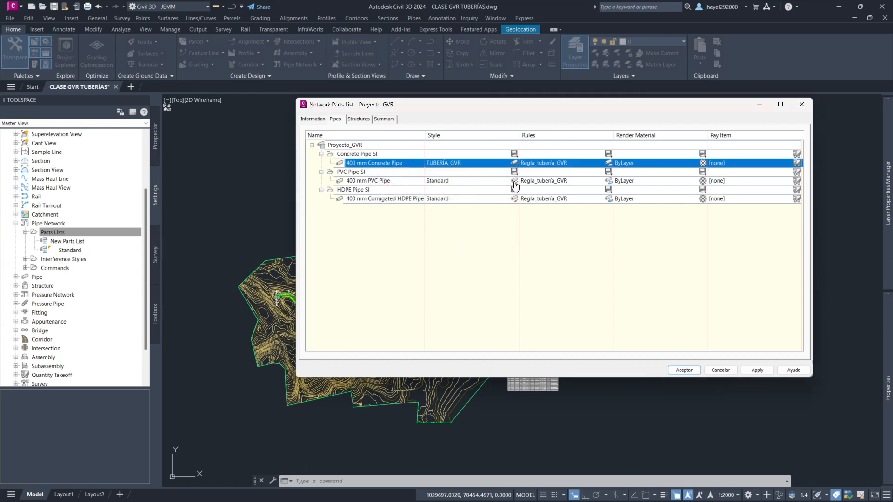
# Step: Assign the TUBERÍA_GVR style to the 400 mm PVC Pipe and the 400 mm Corrugated HDPE Pipe
pyautogui.click(514, 181)
pyautogui.click(455, 204)
pyautogui.click(420, 219)
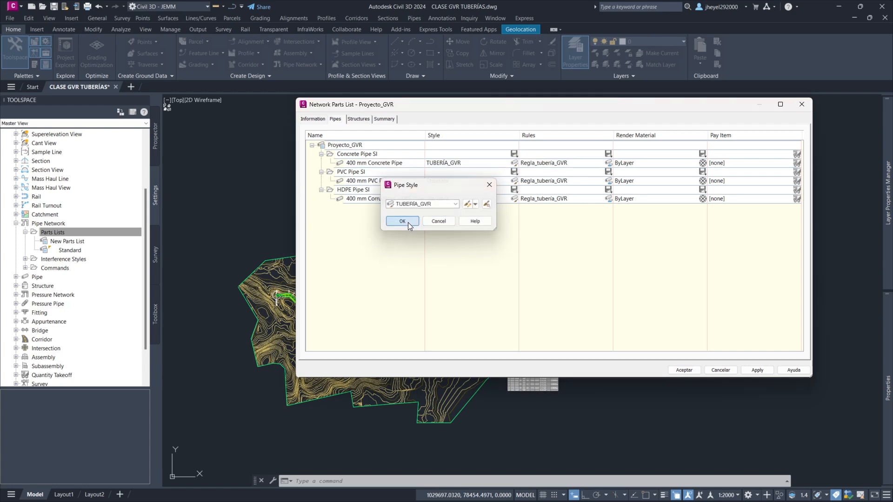
pyautogui.click(408, 222)
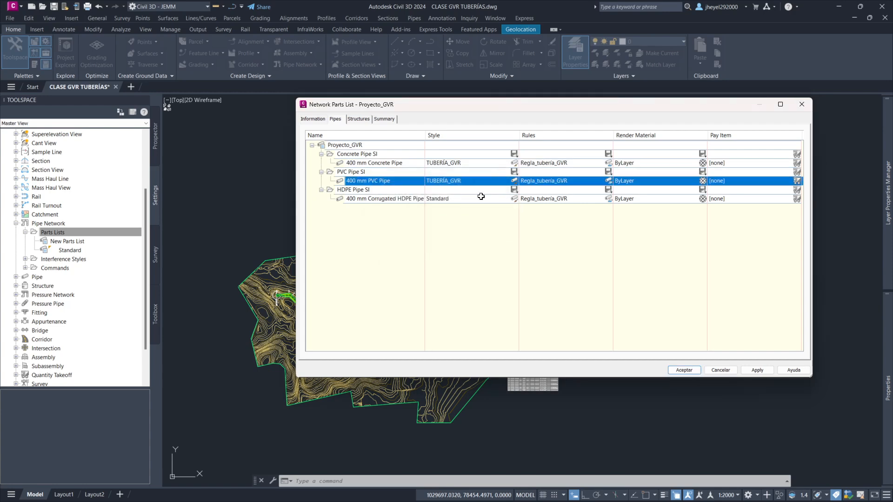
pyautogui.click(515, 199)
pyautogui.click(427, 205)
pyautogui.click(417, 219)
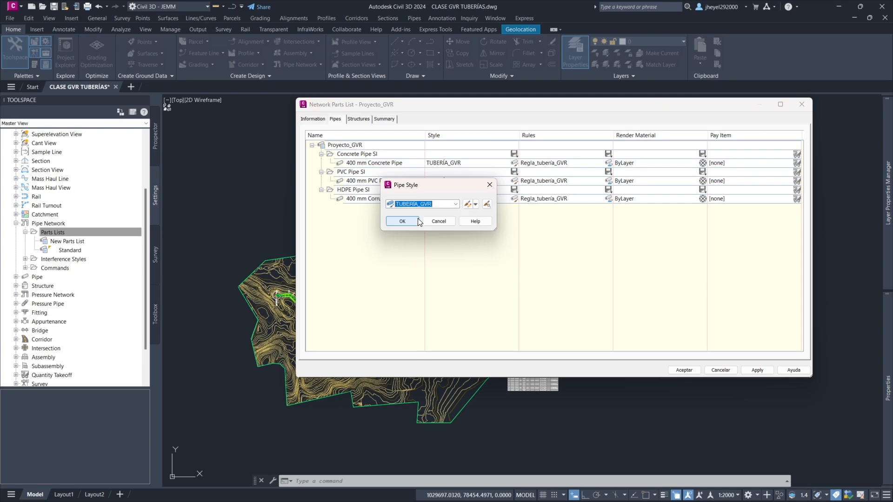
pyautogui.click(408, 222)
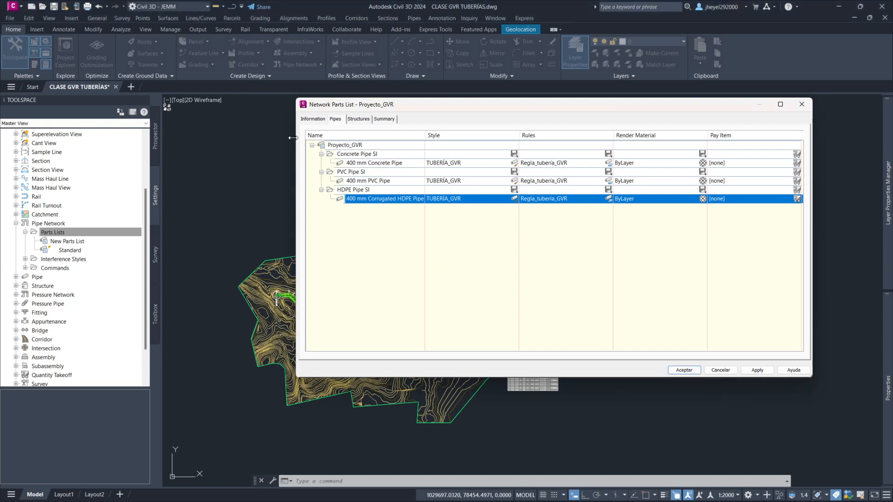
# Step: Open the part catalog for adding structure families to the parts list
pyautogui.click(360, 119)
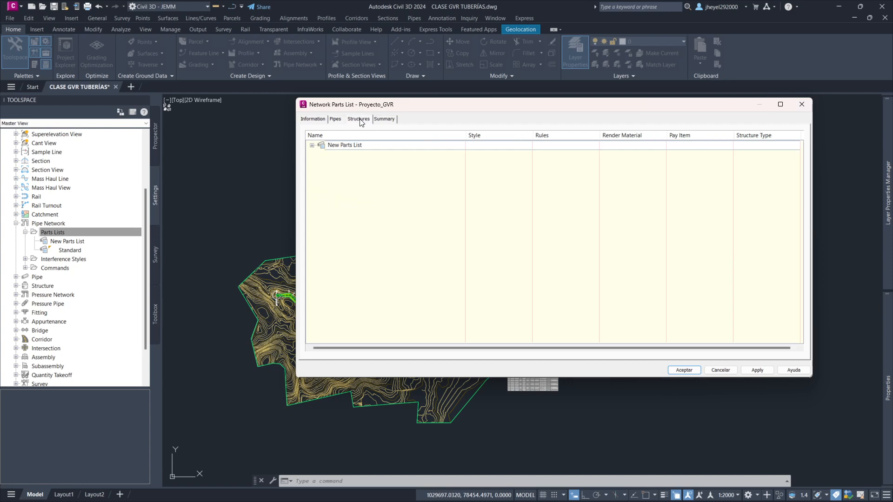
pyautogui.click(311, 145)
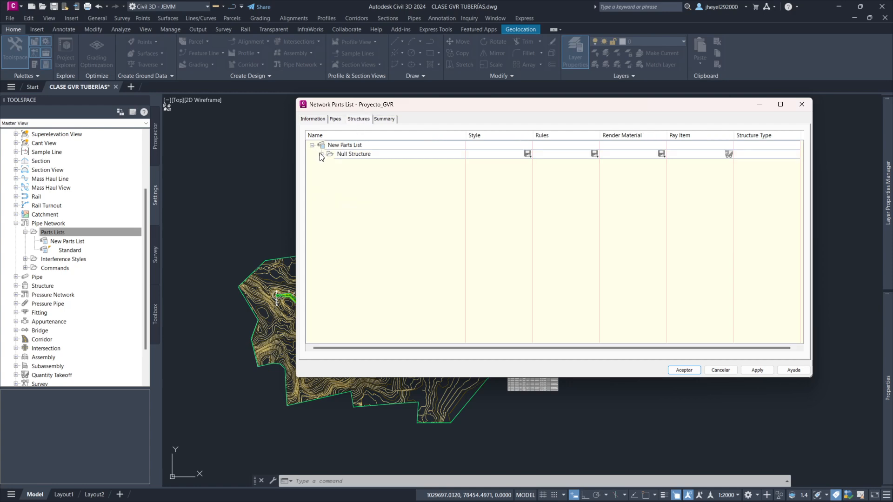
pyautogui.click(320, 154)
pyautogui.click(321, 154)
pyautogui.rightClick(346, 144)
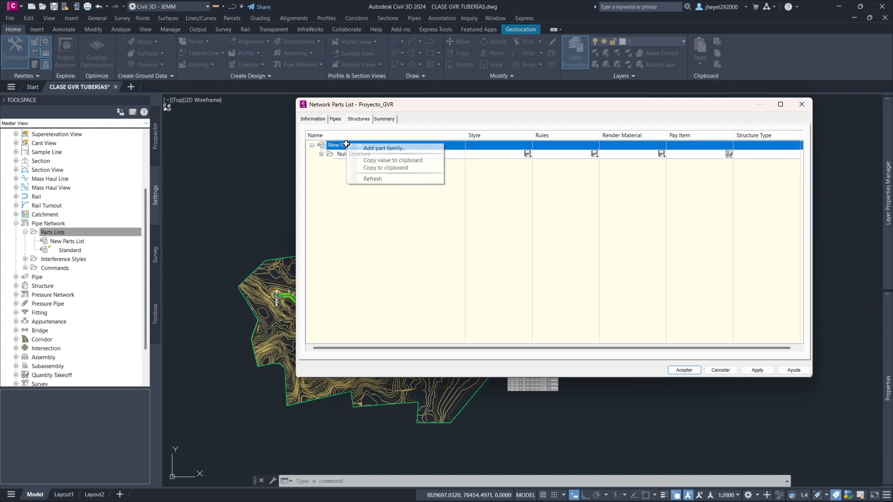
pyautogui.click(371, 148)
pyautogui.moveTo(435, 118); pyautogui.dragTo(388, 42)
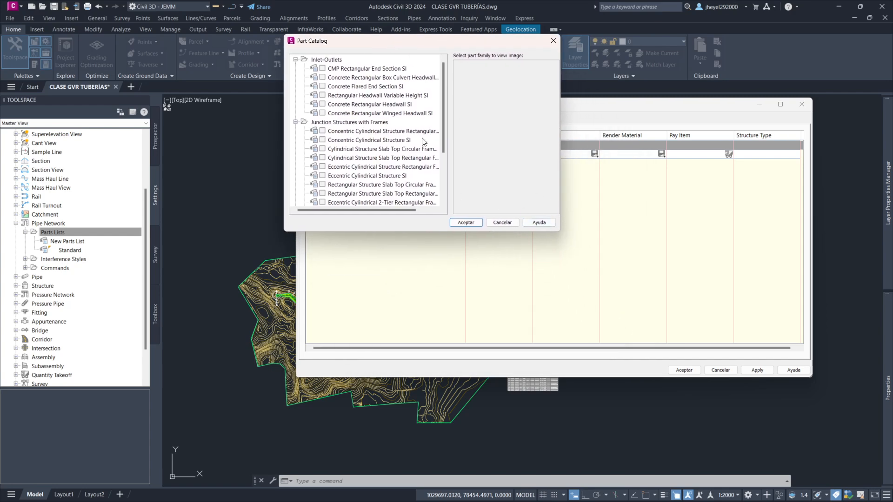
# Step: Preview the Inlet-Outlets part families in the catalog, from CMP Rectangular End Section SI to Concrete Rectangular Winged Headwall SI
pyautogui.click(362, 69)
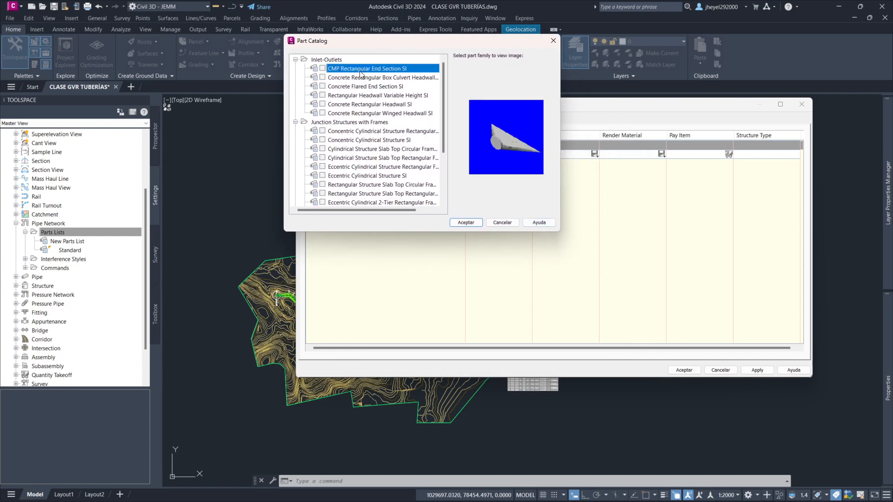
pyautogui.click(364, 78)
pyautogui.click(367, 87)
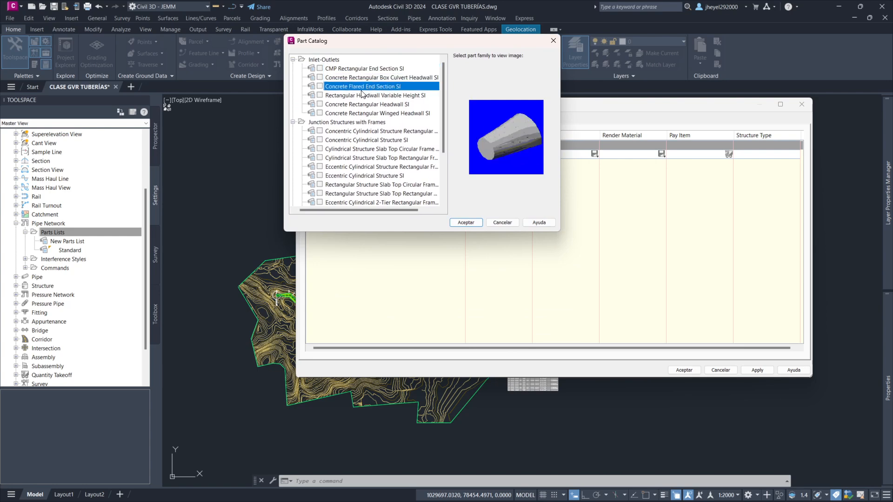
pyautogui.click(356, 96)
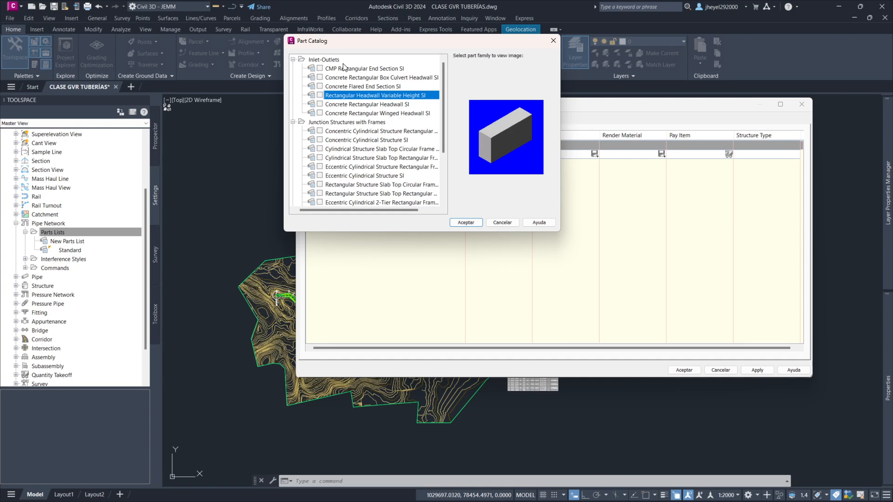
pyautogui.click(357, 105)
pyautogui.click(358, 114)
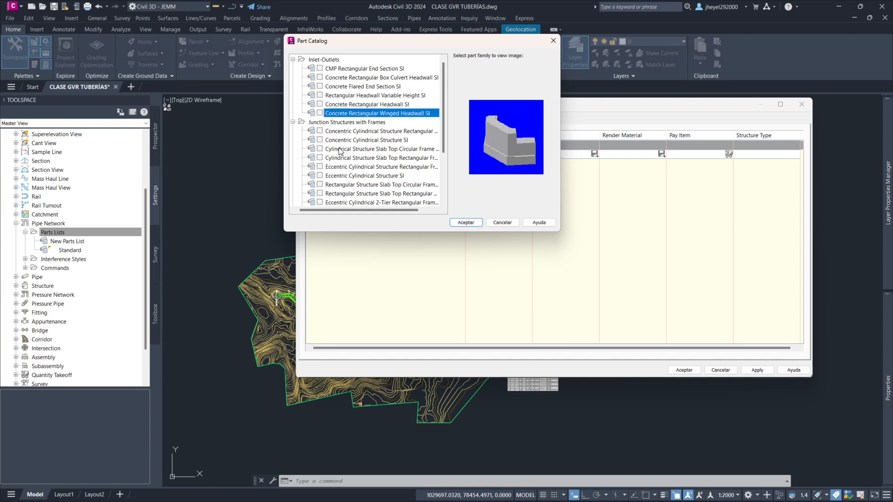
# Step: Preview the cylindrical, eccentric, rectangular and 2-tier families under Junction Structures with Frames
pyautogui.click(350, 133)
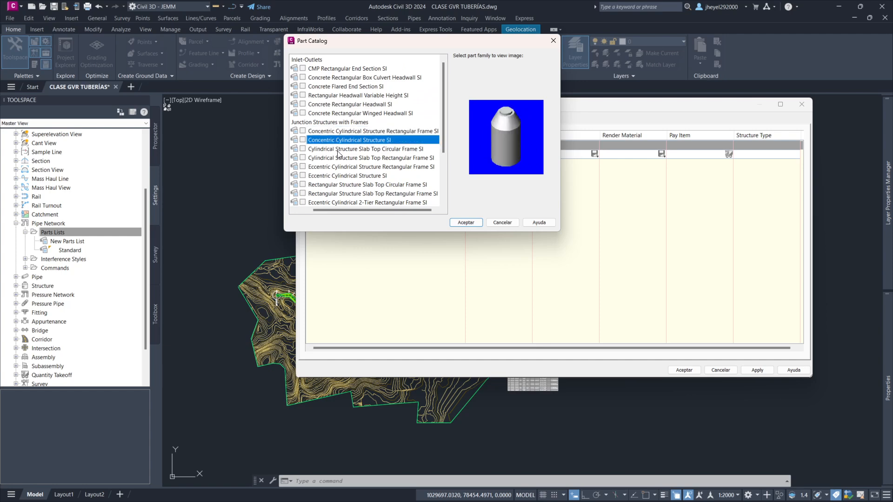
pyautogui.click(341, 150)
pyautogui.click(344, 141)
pyautogui.click(344, 157)
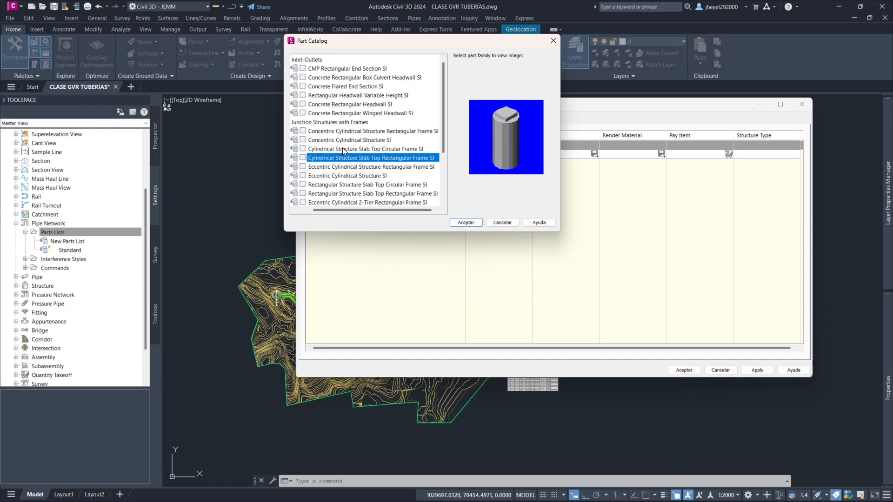
pyautogui.click(342, 148)
pyautogui.click(341, 167)
pyautogui.click(341, 175)
pyautogui.scroll(-1, 337, 189)
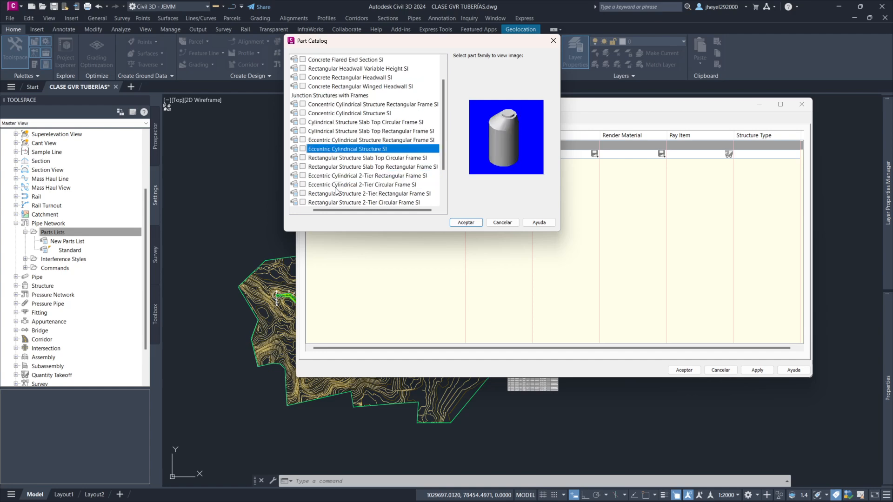
pyautogui.click(342, 158)
pyautogui.click(340, 168)
pyautogui.click(339, 176)
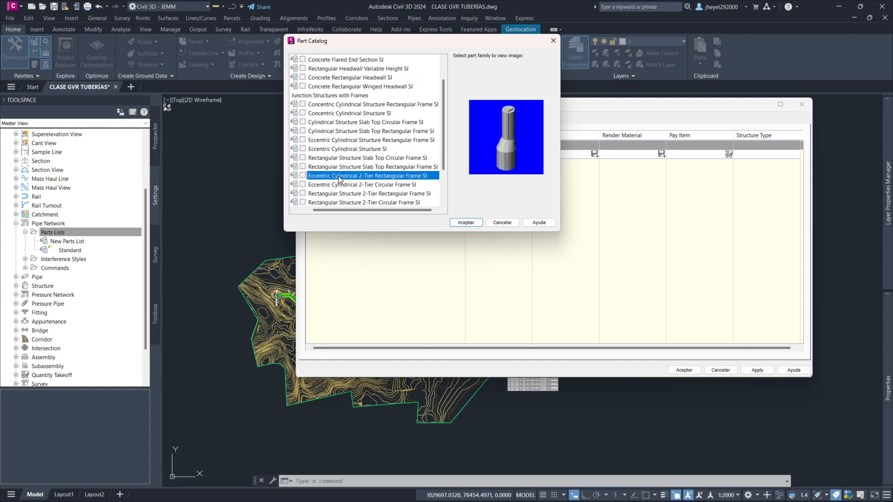
pyautogui.scroll(-2, 339, 176)
pyautogui.click(346, 141)
pyautogui.click(346, 150)
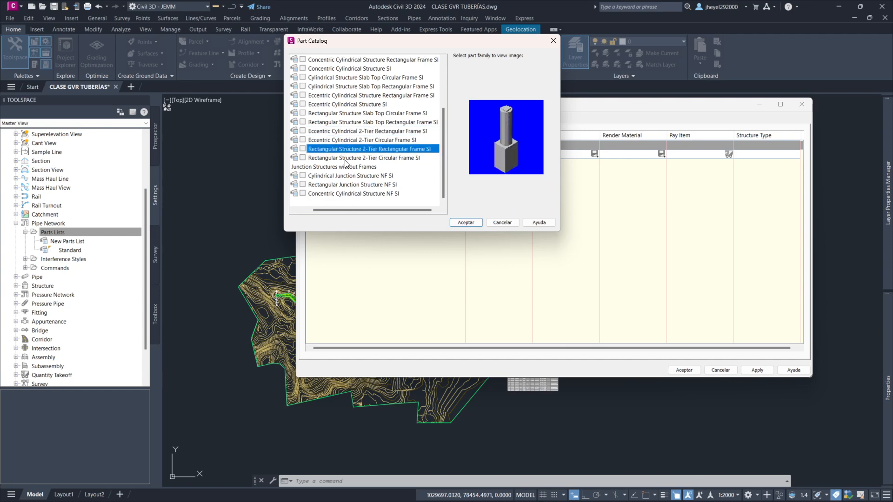
pyautogui.click(345, 158)
# Step: Preview the cylindrical, rectangular and concentric cylindrical families under Junction Structures without Frames
pyautogui.click(341, 176)
pyautogui.click(342, 184)
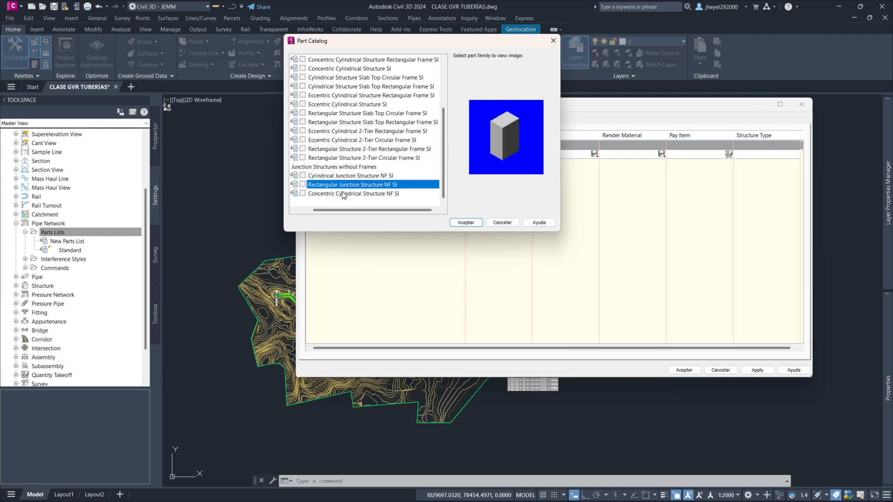
pyautogui.click(341, 193)
# Step: Add the Concentric Cylindrical Structure SI and Cylindrical Structure Slab Top Circular Frame SI families to the parts list
pyautogui.scroll(3, 355, 152)
pyautogui.scroll(-2, 354, 152)
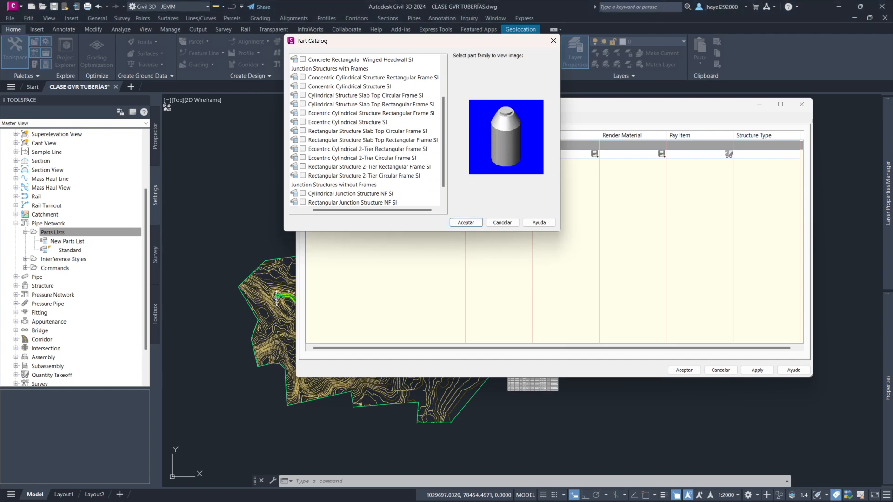
pyautogui.scroll(2, 393, 200)
pyautogui.moveTo(394, 210); pyautogui.dragTo(367, 212)
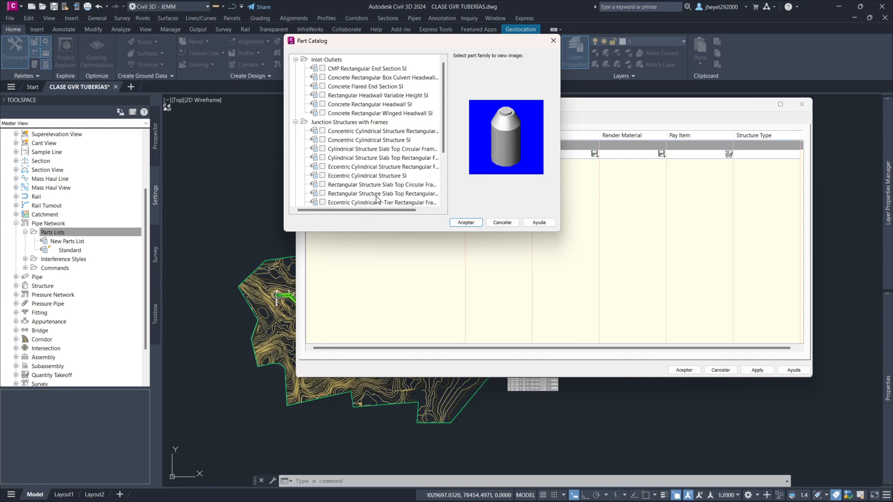
pyautogui.moveTo(384, 212); pyautogui.dragTo(393, 211)
pyautogui.click(347, 130)
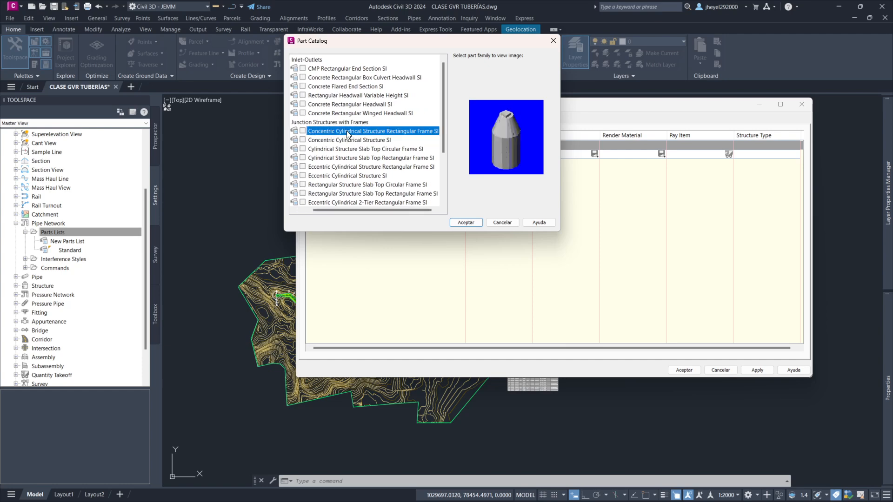
pyautogui.click(352, 139)
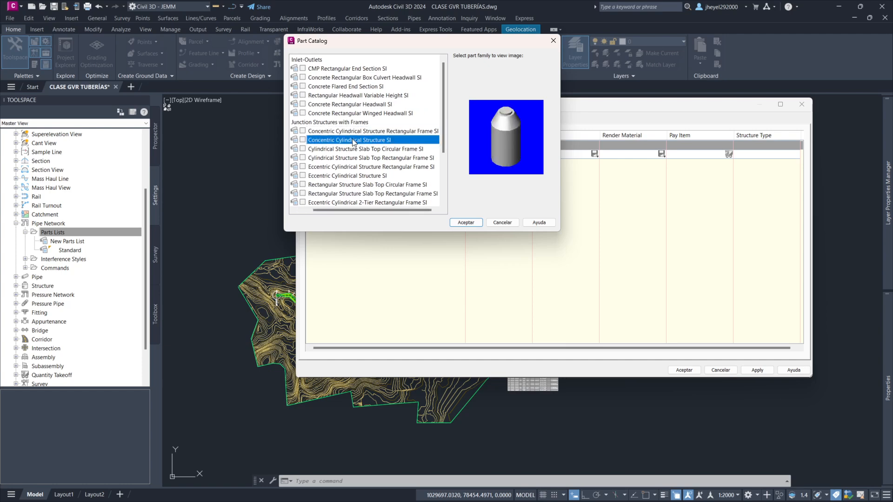
pyautogui.click(303, 139)
pyautogui.click(329, 148)
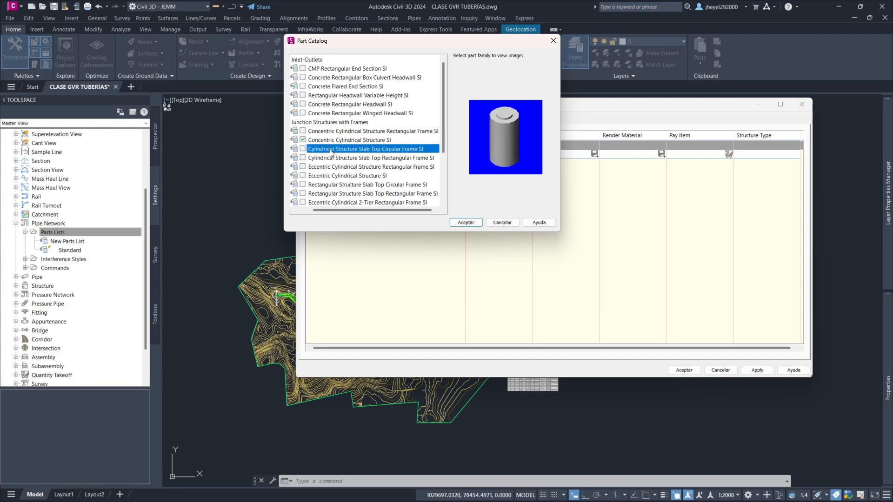
pyautogui.click(303, 149)
pyautogui.click(466, 223)
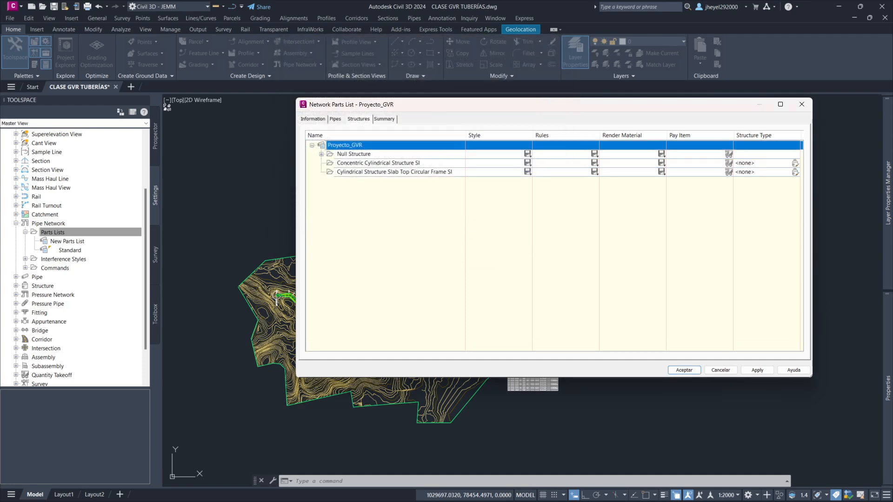
# Step: Start a new part size for Concentric Cylindrical Structure SI with an inner structure diameter of 1200 mm
pyautogui.click(370, 162)
pyautogui.rightClick(370, 162)
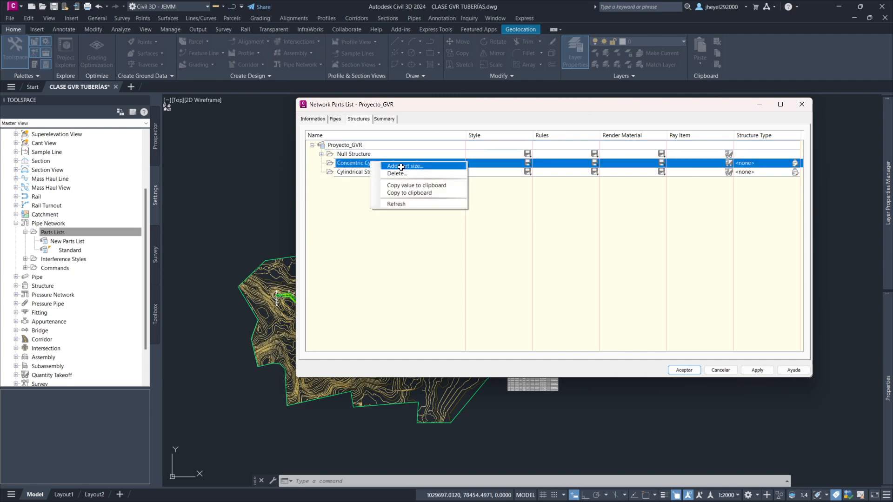
pyautogui.click(399, 166)
pyautogui.moveTo(451, 207); pyautogui.dragTo(568, 191)
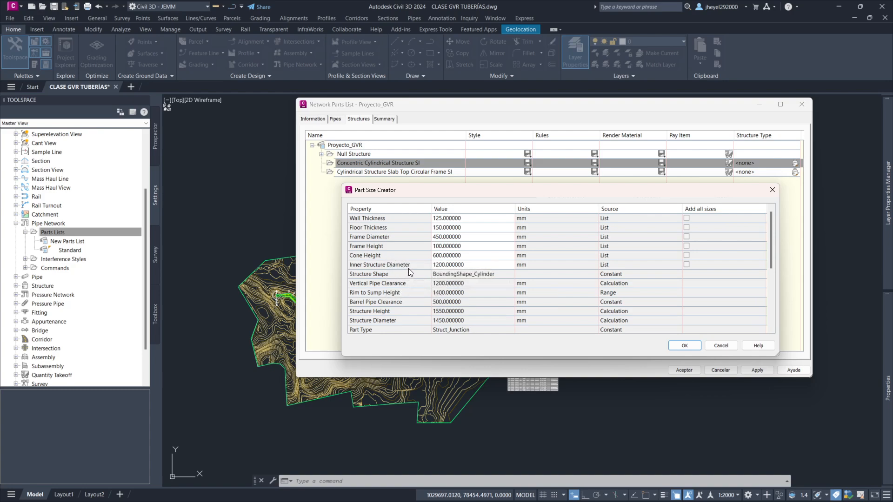
pyautogui.click(451, 265)
pyautogui.click(465, 266)
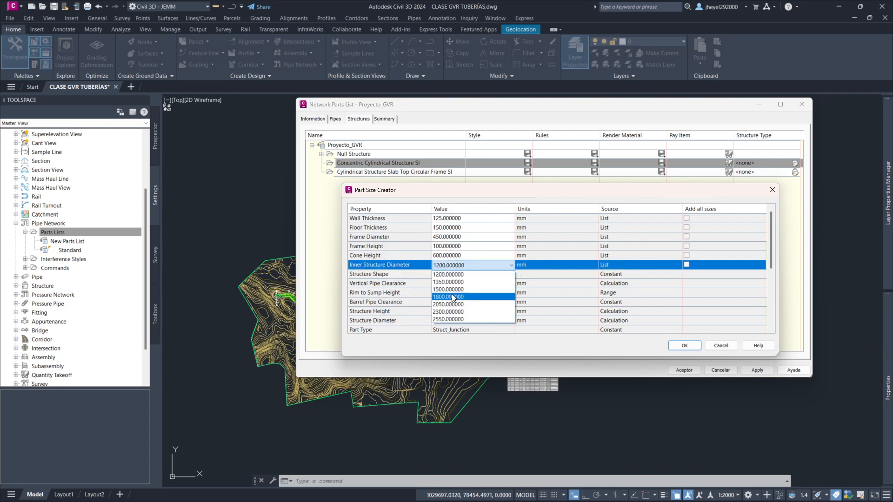
pyautogui.click(453, 281)
pyautogui.click(453, 265)
pyautogui.click(452, 311)
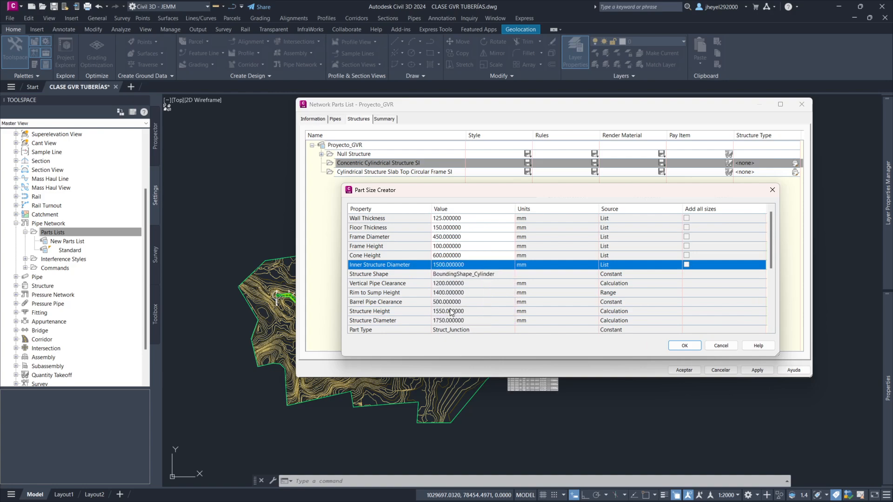
pyautogui.click(454, 266)
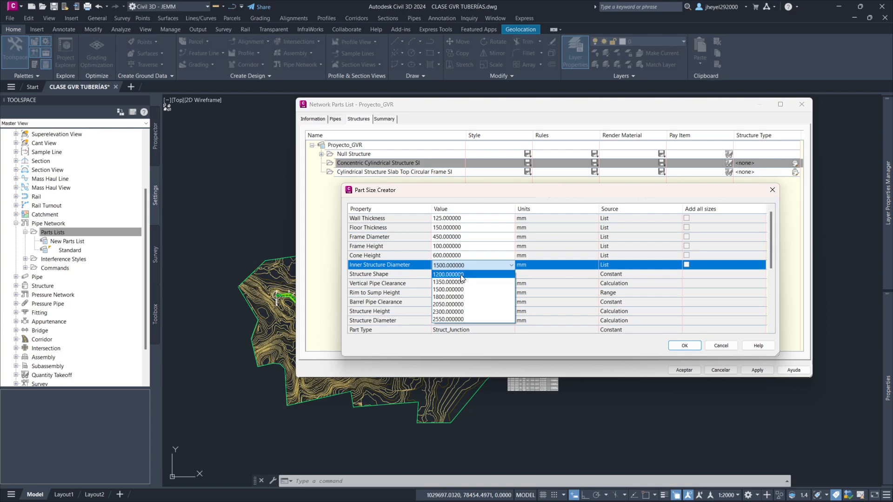
pyautogui.click(460, 275)
# Step: Review the remaining properties of the concentric structure size and add it to the parts list
pyautogui.scroll(-4, 464, 275)
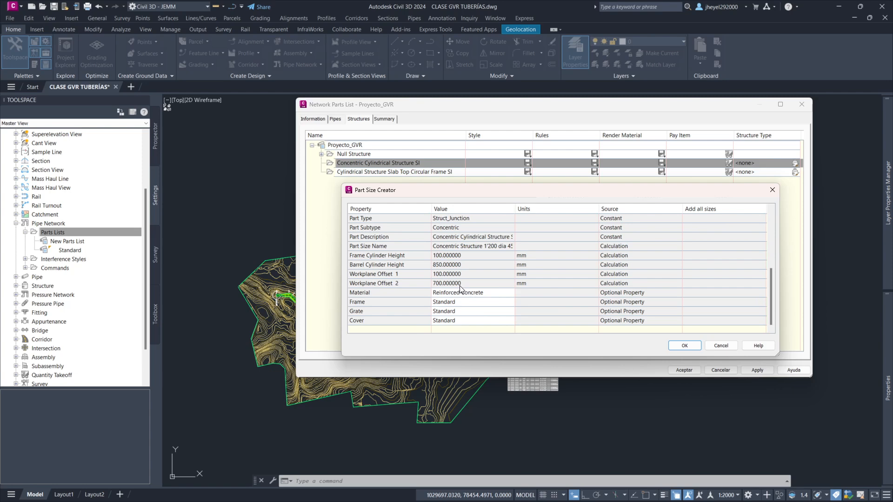
pyautogui.scroll(2, 459, 289)
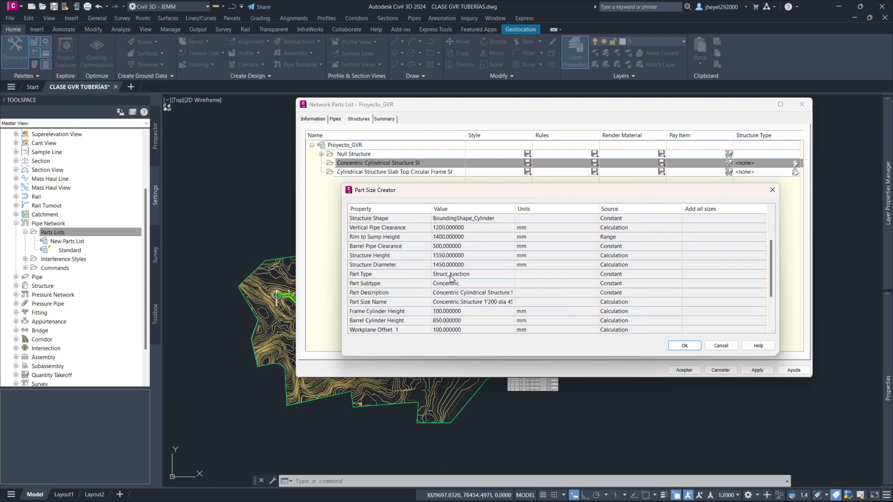
pyautogui.scroll(-1, 409, 300)
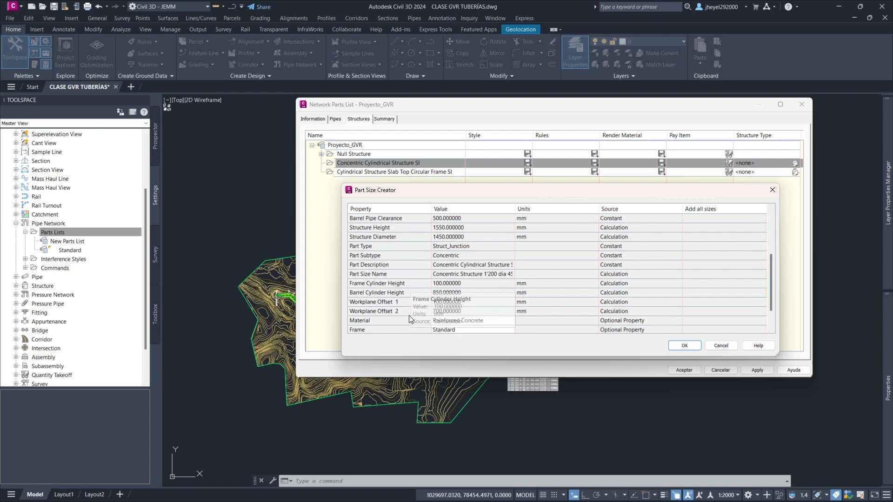
pyautogui.scroll(3, 432, 293)
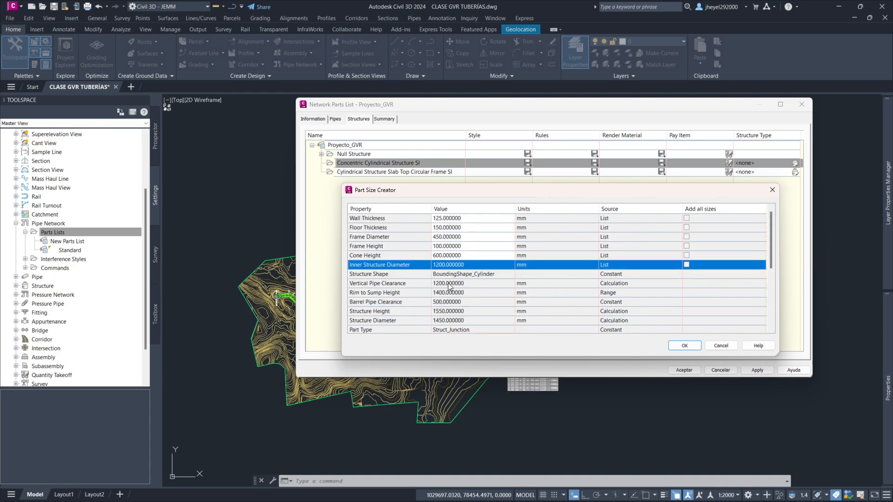
pyautogui.click(682, 344)
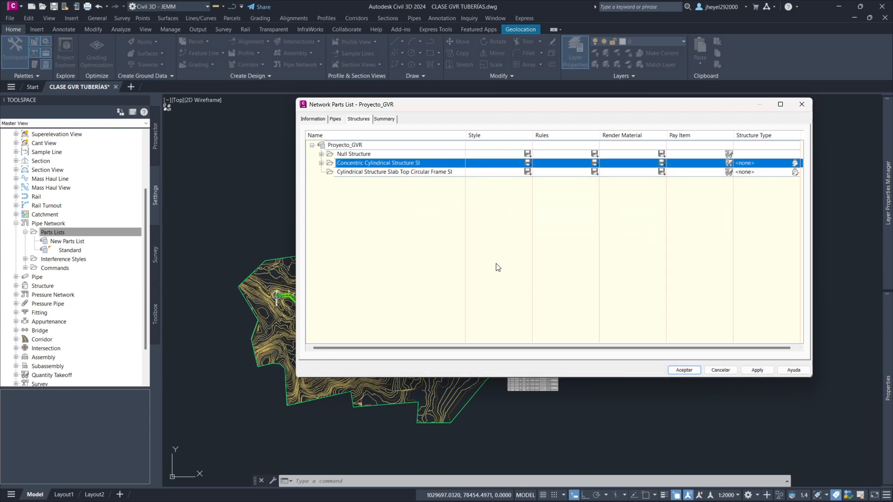
# Step: Add a part size with a 1200 mm inner structure diameter to Cylindrical Structure Slab Top Circular Frame SI
pyautogui.click(395, 172)
pyautogui.rightClick(394, 173)
pyautogui.click(411, 178)
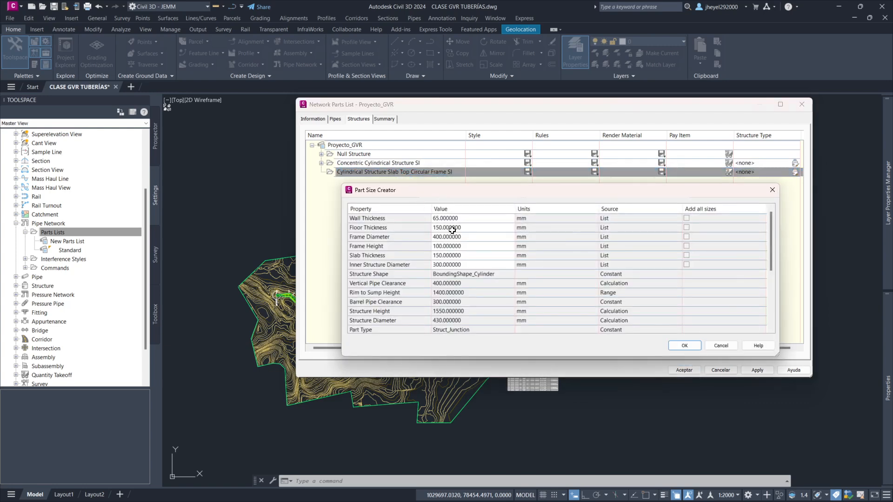
pyautogui.click(471, 265)
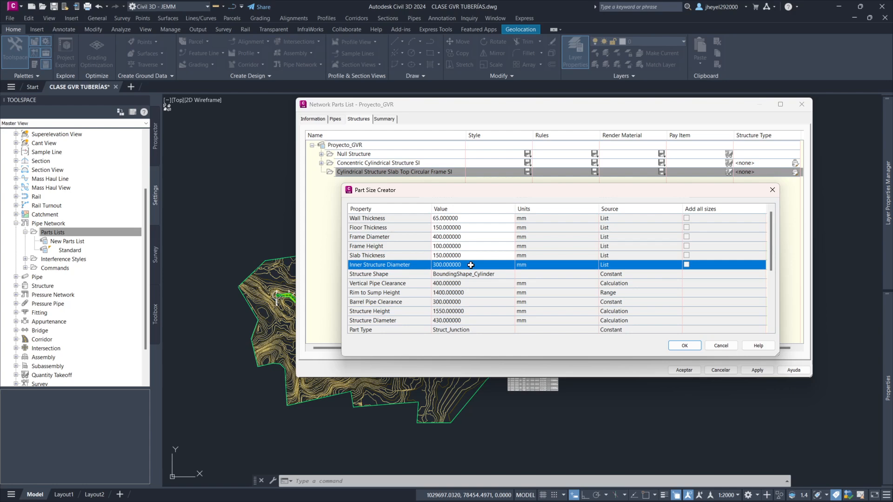
pyautogui.click(471, 265)
pyautogui.click(469, 319)
pyautogui.click(685, 346)
# Step: Expand the concentric, slab top and null structure families to view their part sizes
pyautogui.click(321, 163)
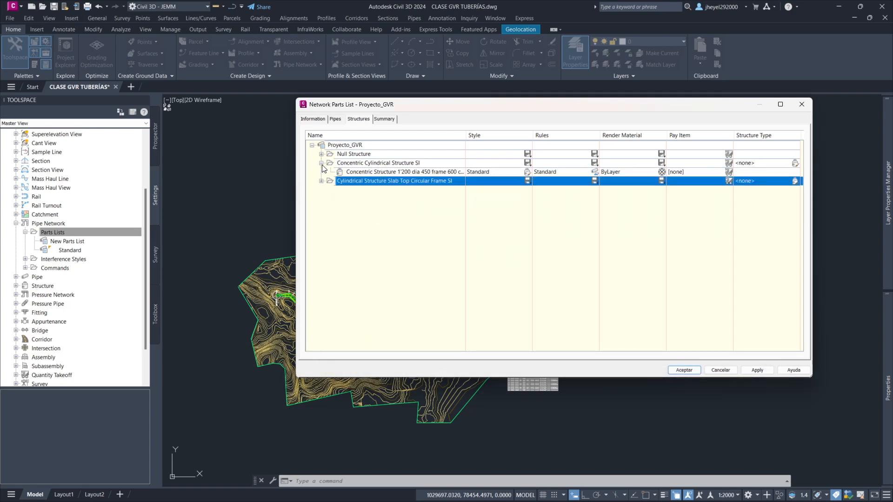
pyautogui.click(321, 181)
pyautogui.click(321, 153)
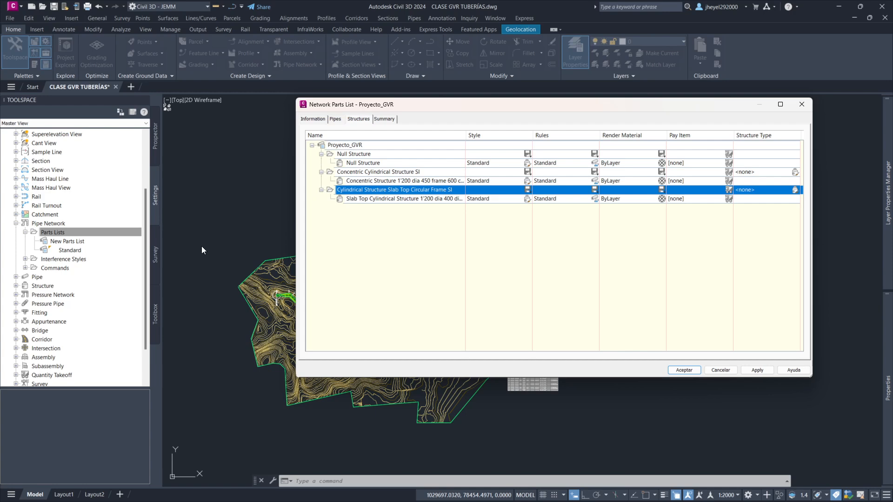
# Step: Examine the Maximum pipe size check and Pipe Drop Across Structure rules in the concentric structure's Standard rule set
pyautogui.click(599, 181)
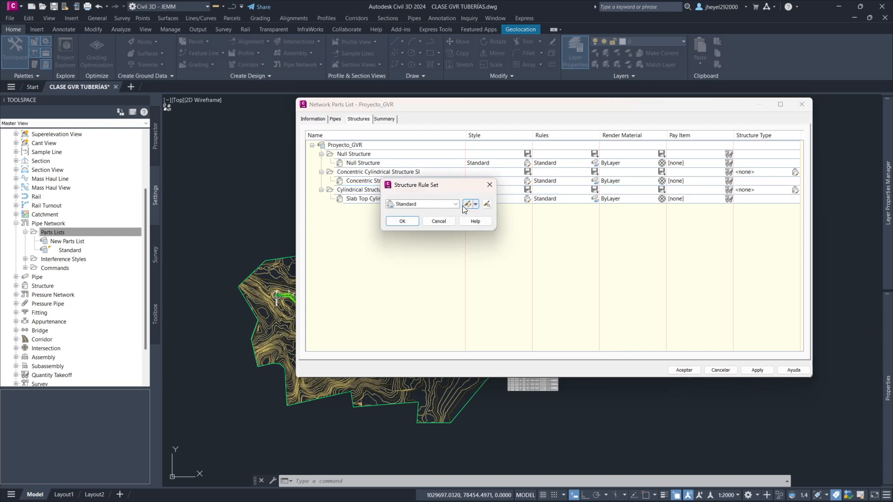
pyautogui.click(467, 204)
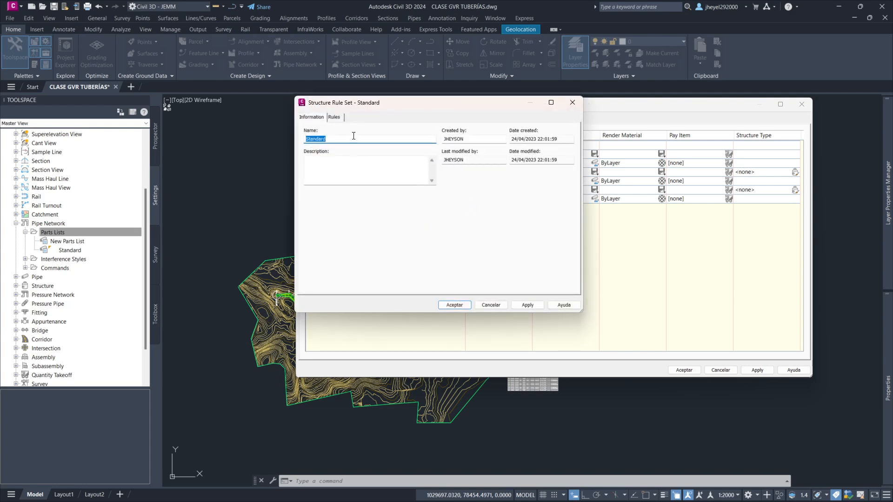
pyautogui.click(334, 117)
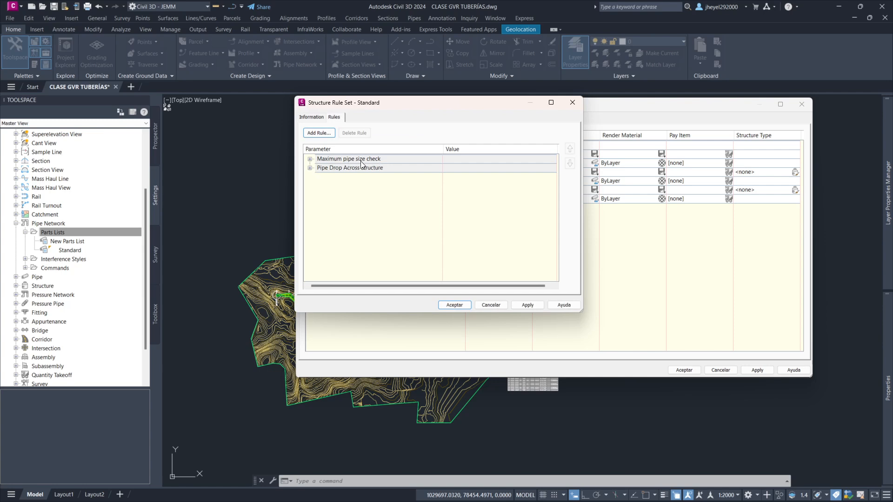
pyautogui.click(309, 159)
pyautogui.click(309, 159)
pyautogui.click(310, 169)
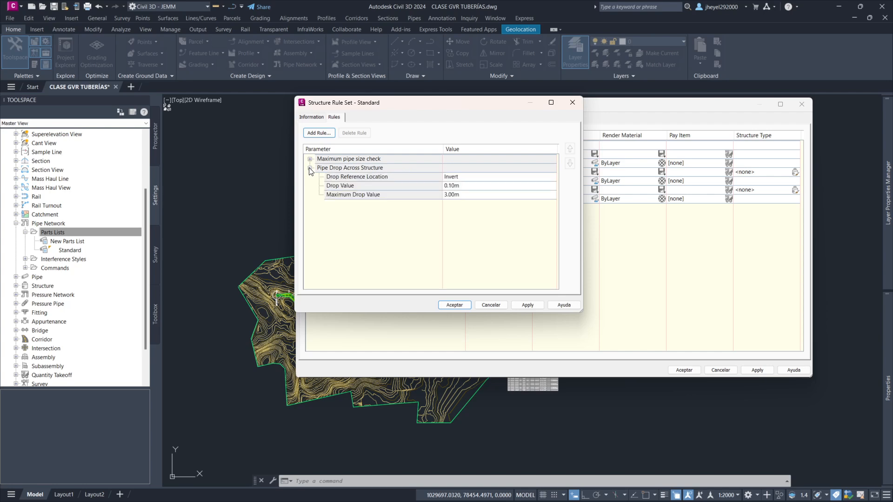
pyautogui.click(310, 169)
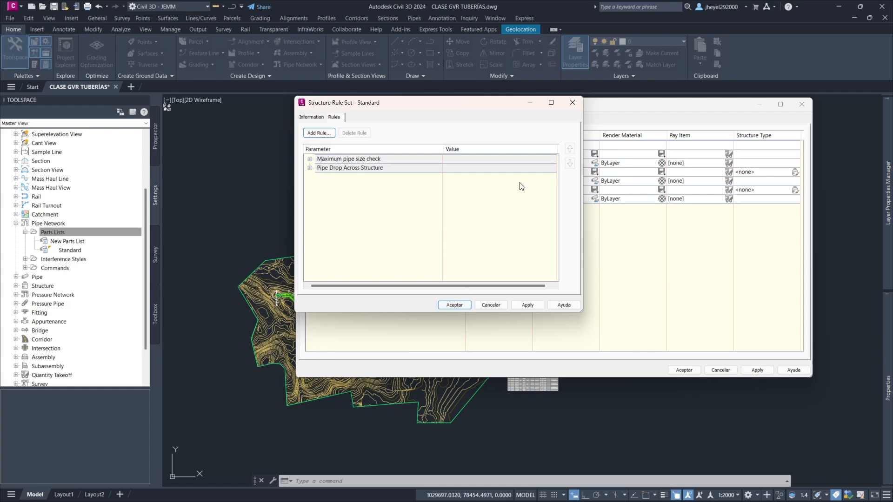
pyautogui.click(573, 102)
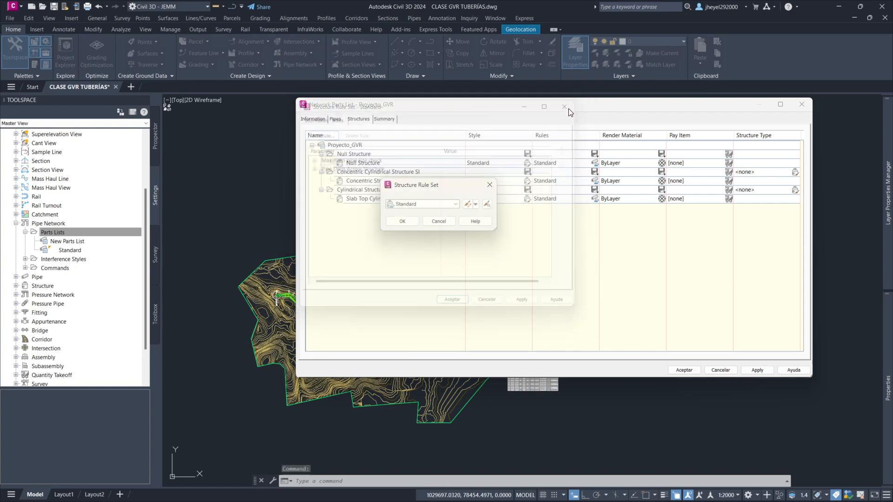
# Step: Create a new structure rule set for the concentric structure and add the Maximum pipe size check rule
pyautogui.click(479, 204)
pyautogui.click(489, 211)
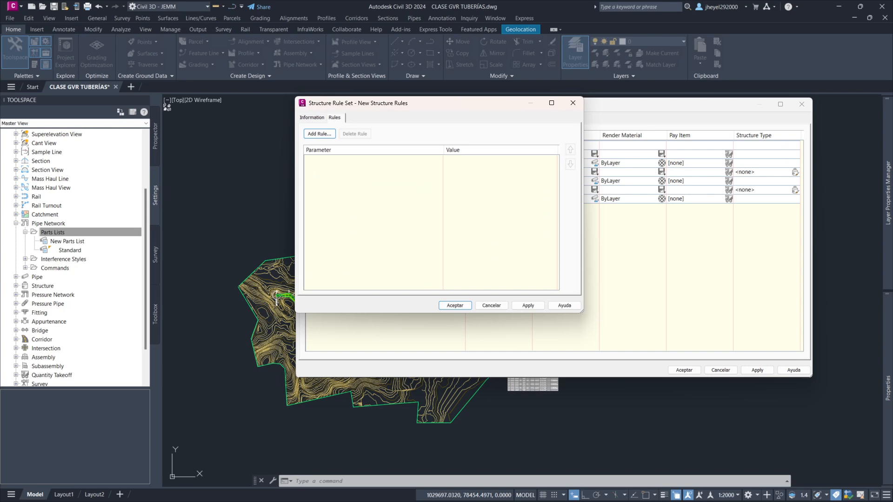
pyautogui.click(319, 134)
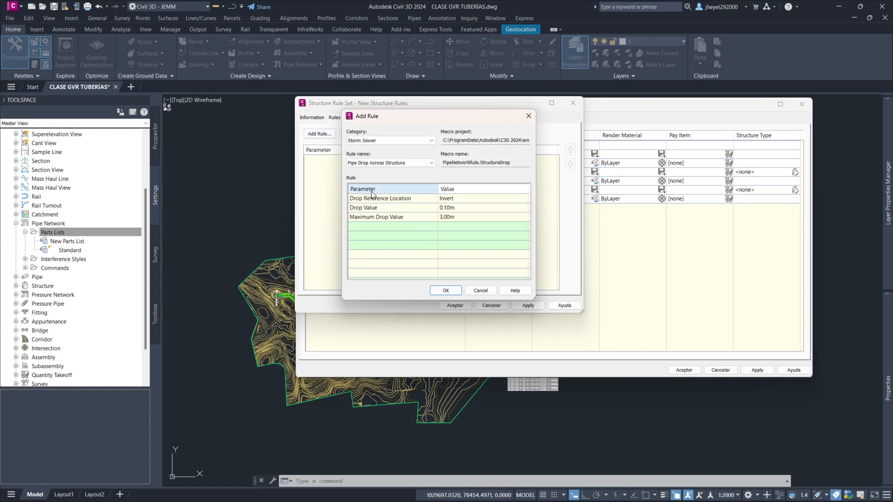
pyautogui.click(393, 160)
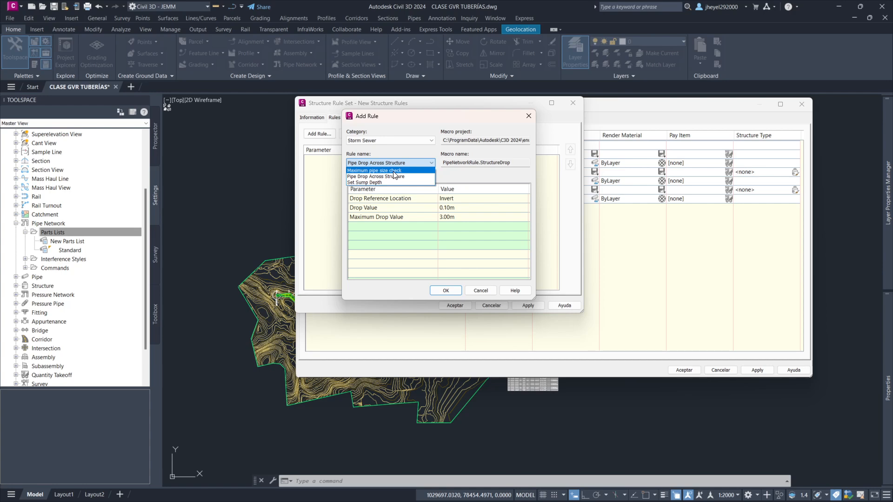
pyautogui.click(394, 170)
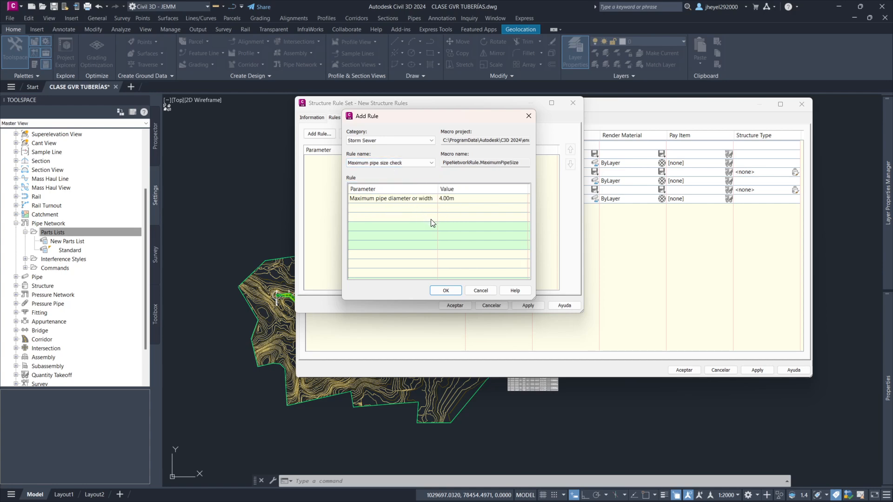
pyautogui.click(445, 290)
# Step: Set the rule's maximum pipe diameter or width to 0.8 m
pyautogui.click(310, 160)
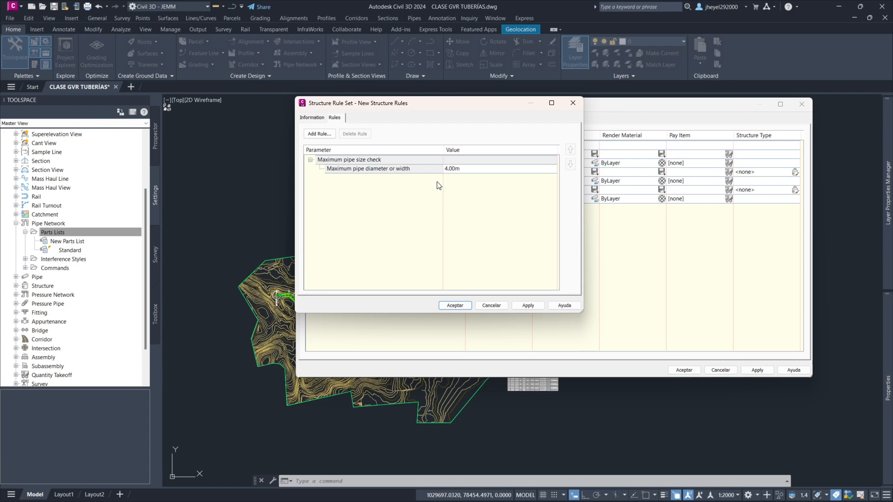
pyautogui.click(469, 169)
pyautogui.write('0.')
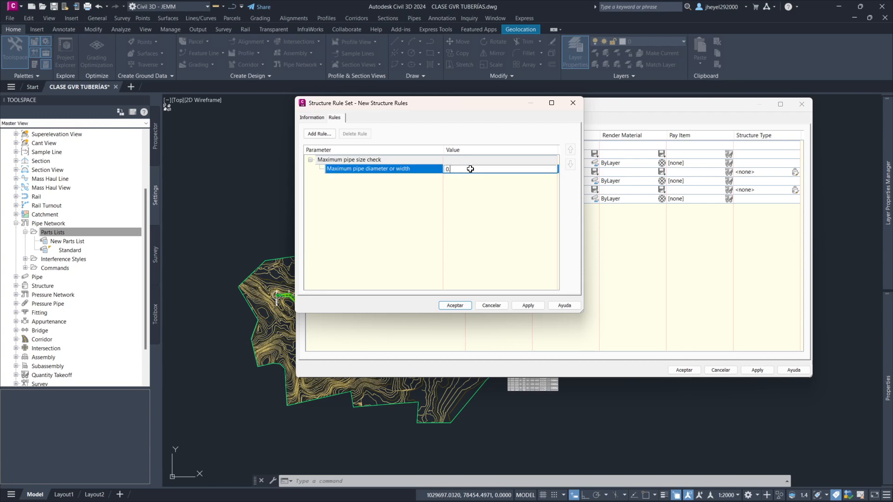
pyautogui.write('8')
pyautogui.press('Return')
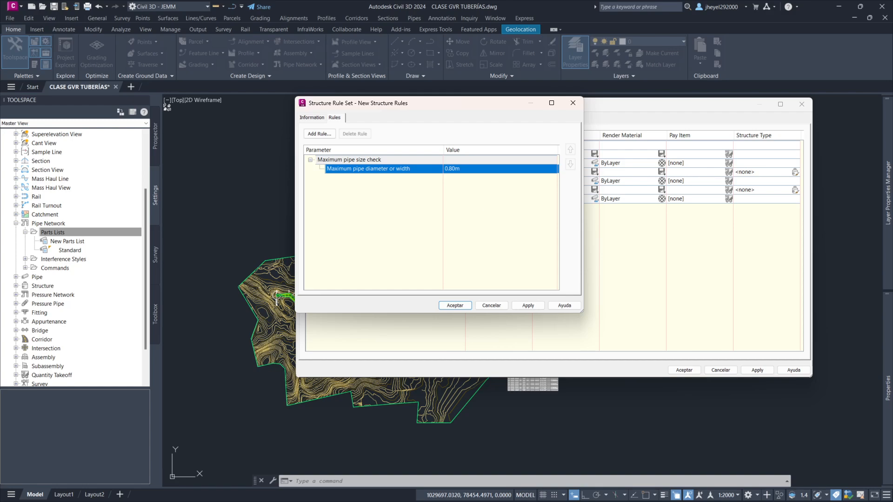
# Step: Switch to the PowerPoint Normatividad slide and check the manhole diameter, wall thickness and depth requirements
pyautogui.hotkey('alt', 'Tab')
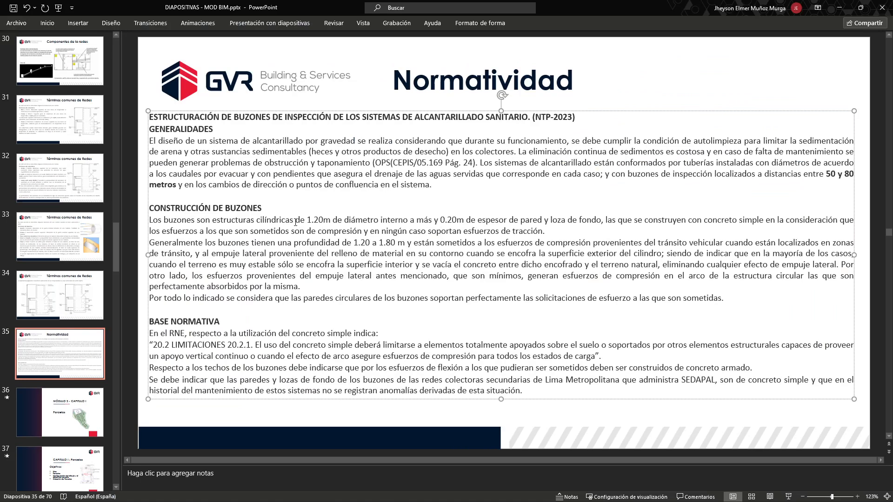
pyautogui.moveTo(298, 220); pyautogui.dragTo(332, 221)
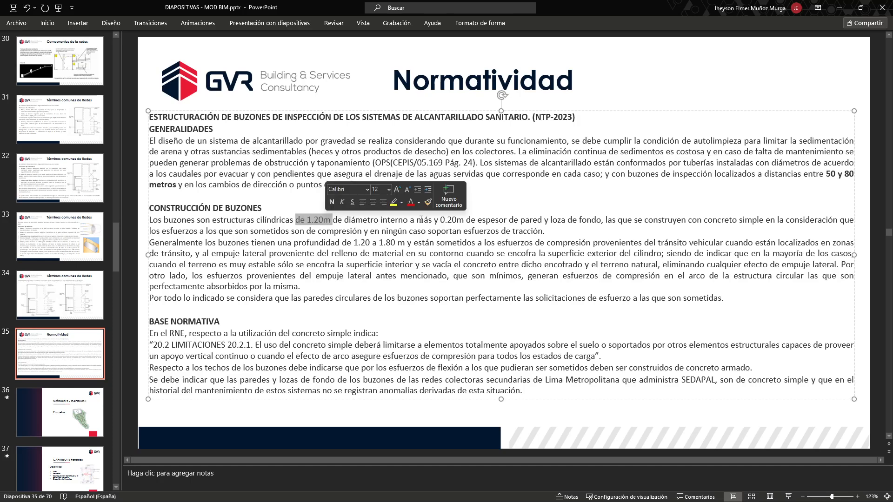
pyautogui.moveTo(433, 221); pyautogui.dragTo(465, 220)
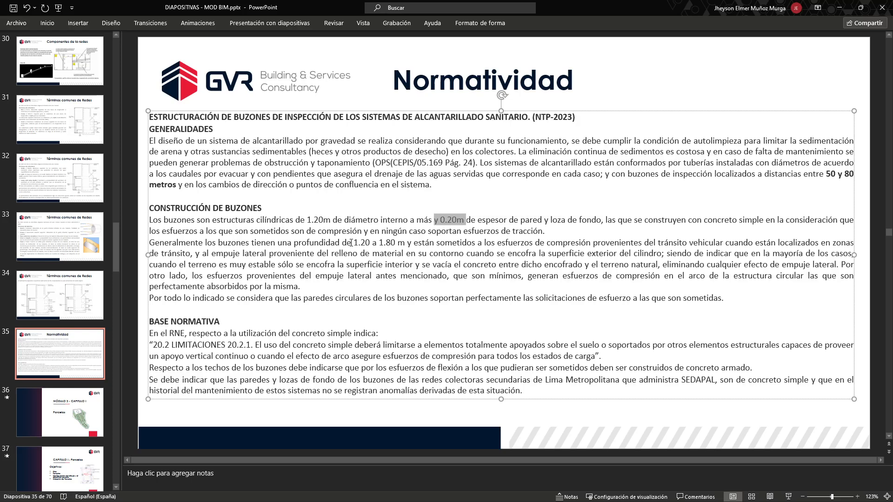
pyautogui.moveTo(351, 242); pyautogui.dragTo(378, 242)
pyautogui.click(392, 242)
pyautogui.click(839, 7)
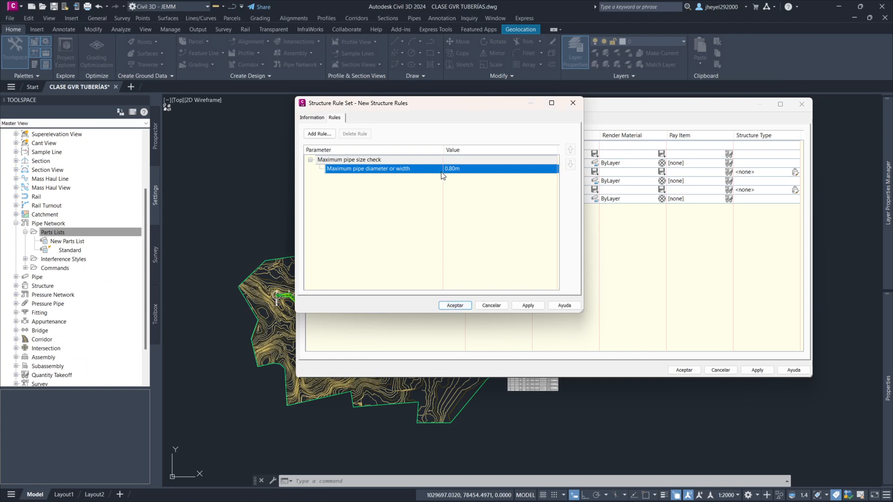
# Step: Add the Set Sump Depth rule to the new structure rule set, controlled by depth with a 0.00 m sump depth
pyautogui.click(453, 169)
pyautogui.click(332, 137)
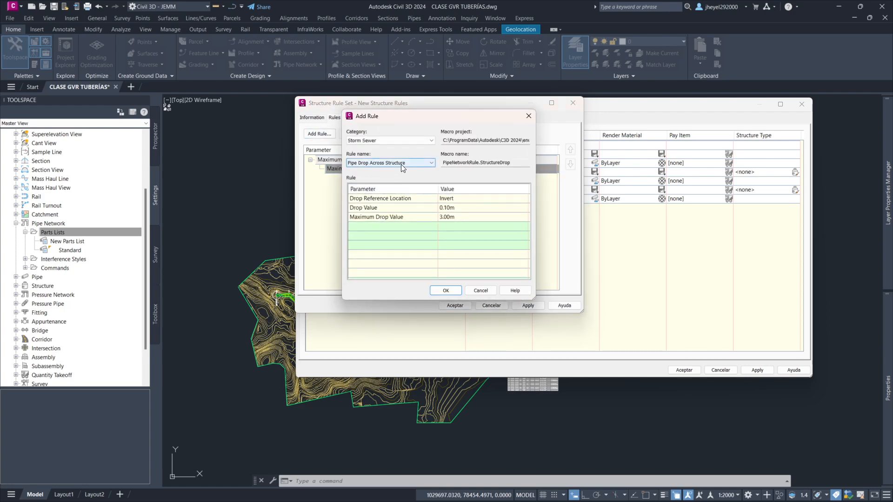
pyautogui.click(401, 164)
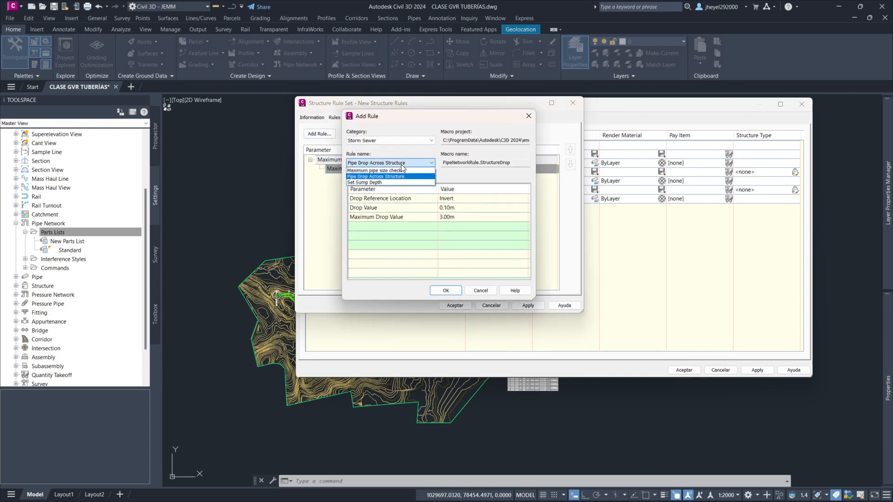
pyautogui.click(382, 183)
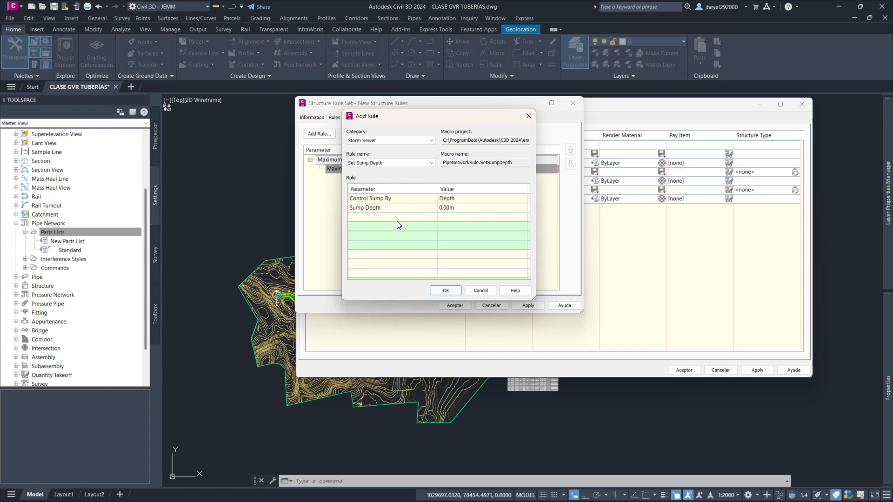
pyautogui.click(463, 208)
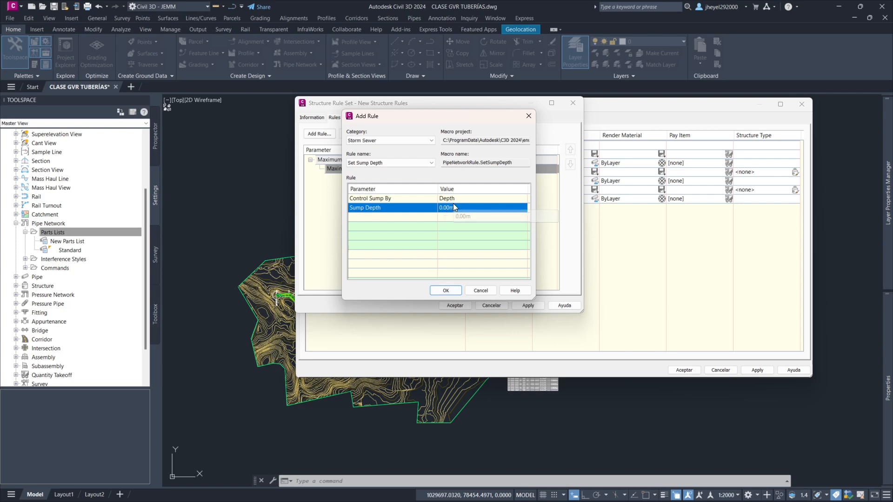
pyautogui.click(446, 289)
# Step: Review both rules' parameters, accept the new structure rule set and assign it to the concentric structure
pyautogui.click(310, 169)
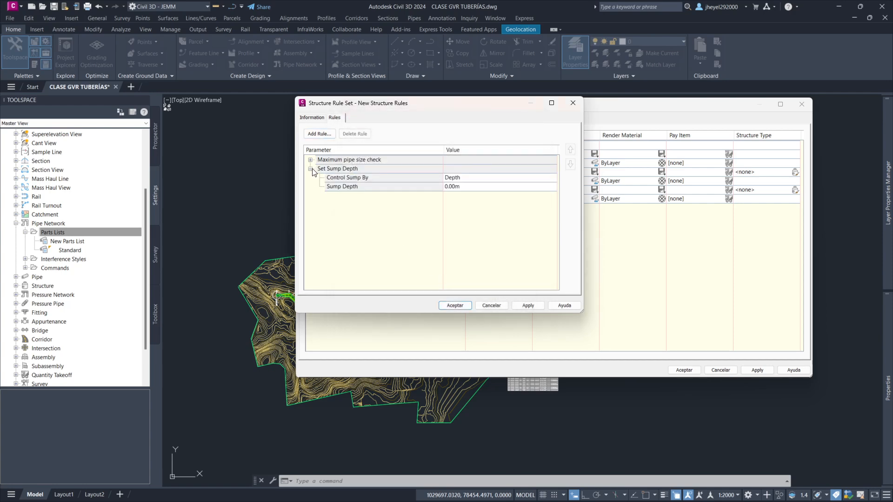
pyautogui.click(311, 169)
pyautogui.click(311, 168)
pyautogui.click(458, 186)
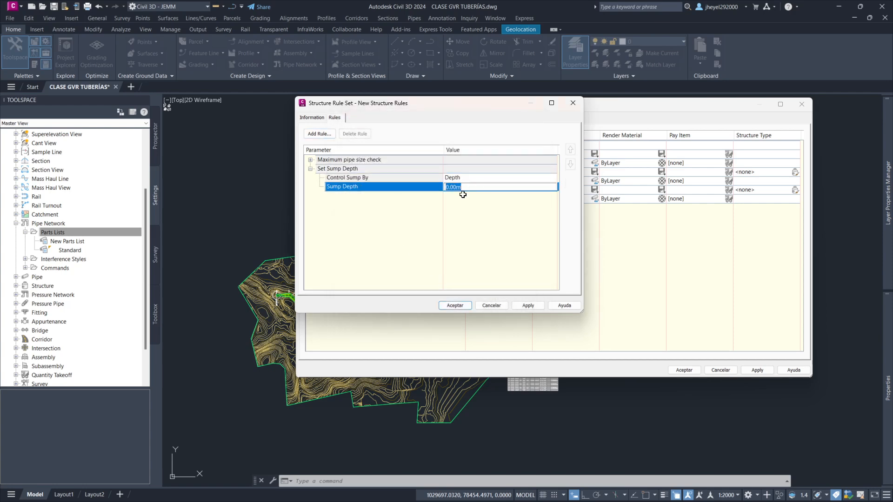
pyautogui.click(310, 160)
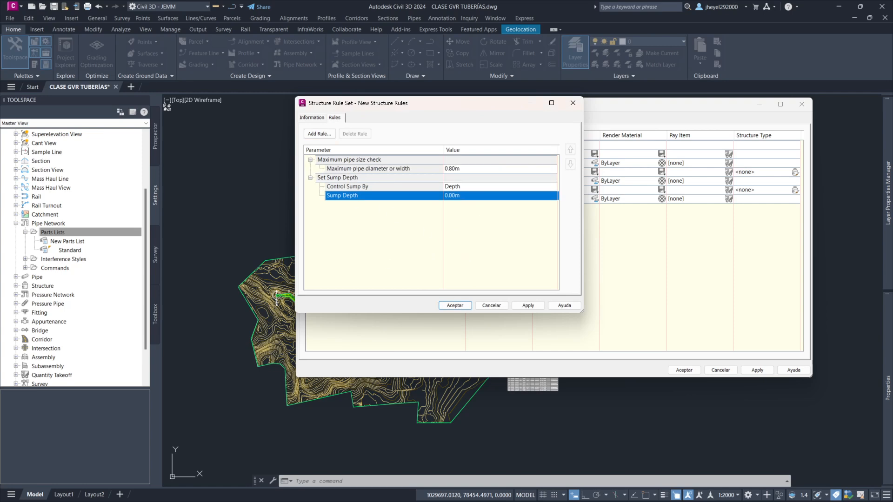
pyautogui.click(456, 305)
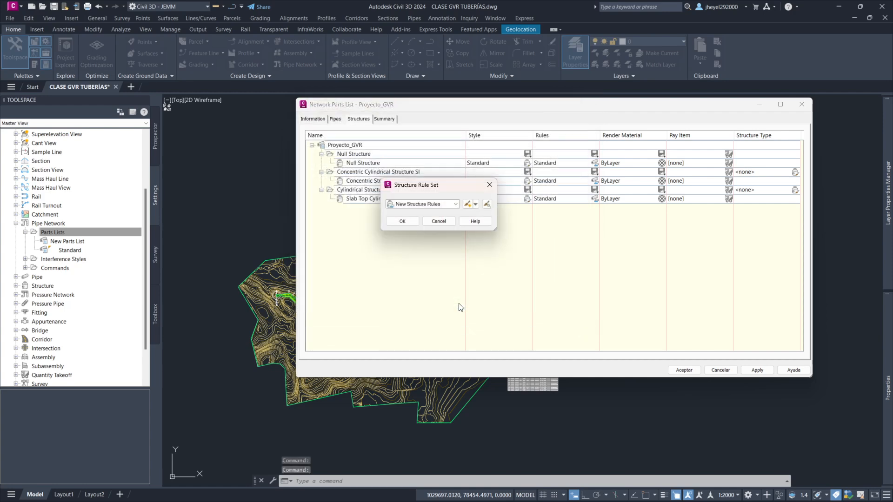
pyautogui.click(402, 221)
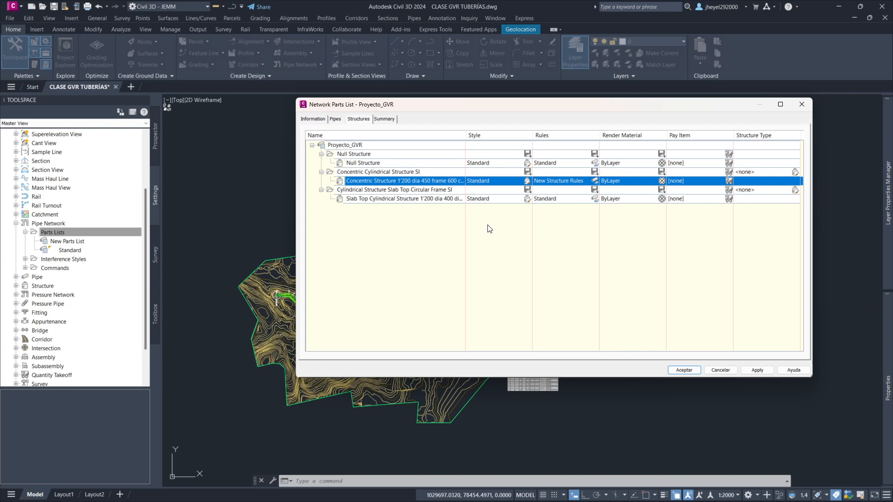
# Step: Apply the changes to the Proyecto_GVR network parts list and close it
pyautogui.moveTo(405, 108); pyautogui.dragTo(374, 111)
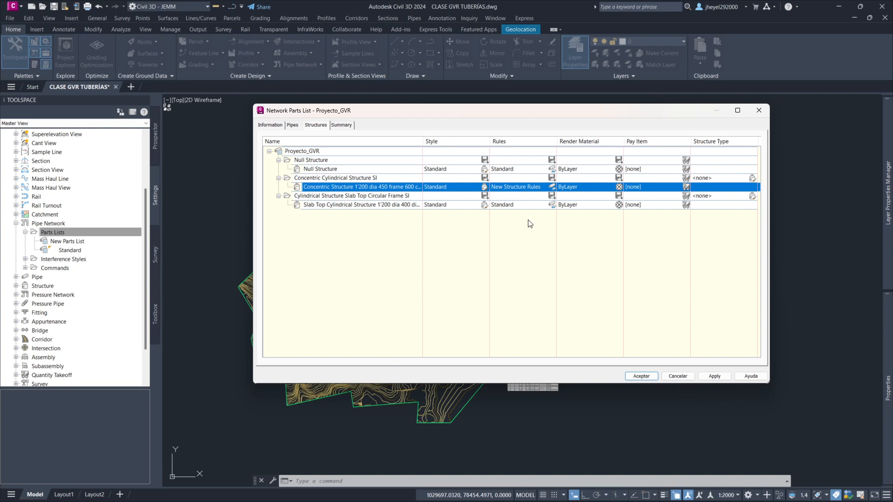
pyautogui.click(714, 376)
pyautogui.click(642, 377)
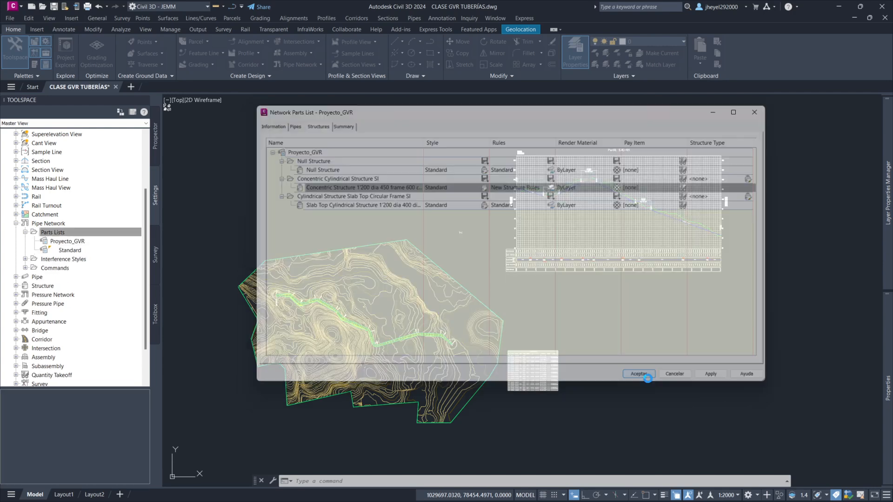